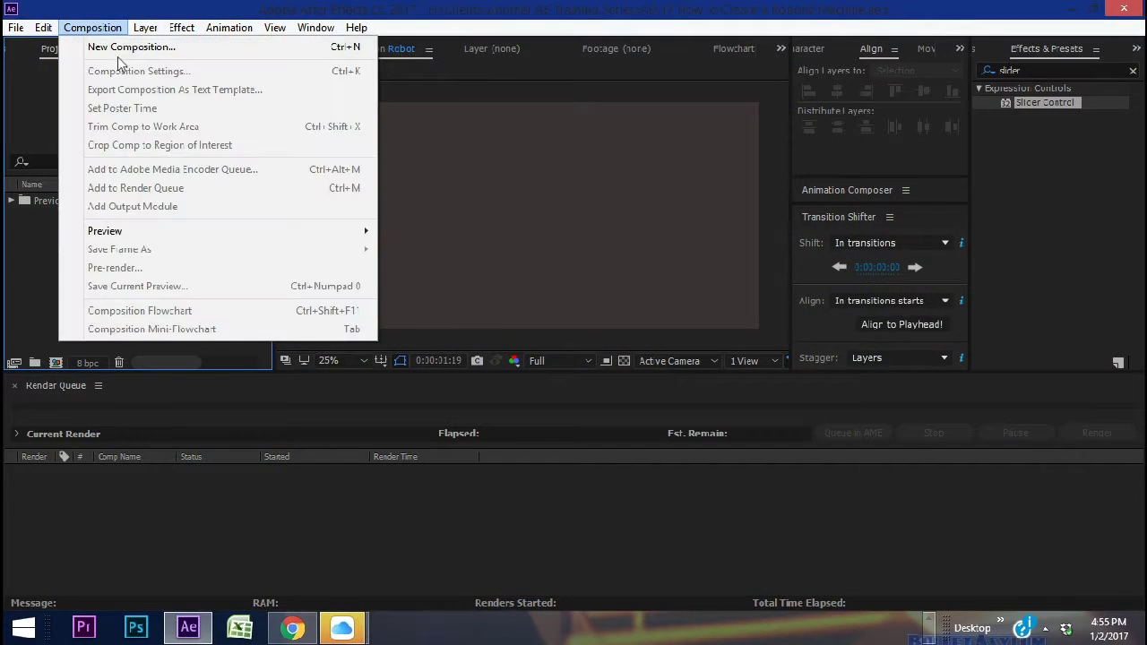
Create a new composition named Tire with a width and height of 500 px.
key(Tab)
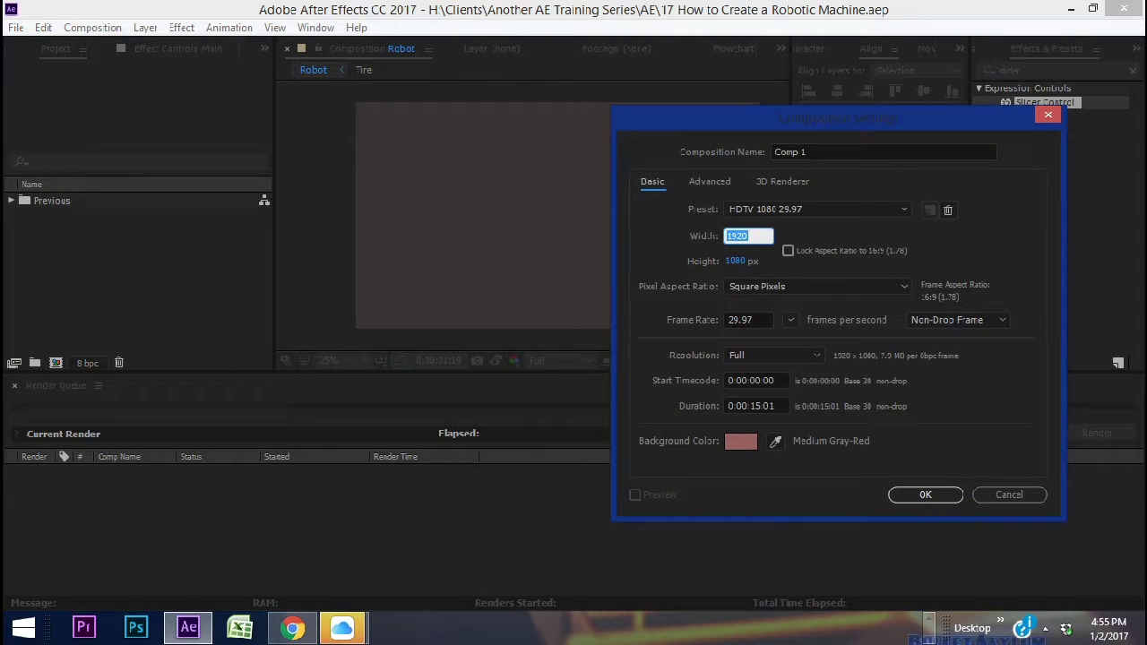
text(500)
key(Tab)
text(500)
drag(811, 152, 690, 139)
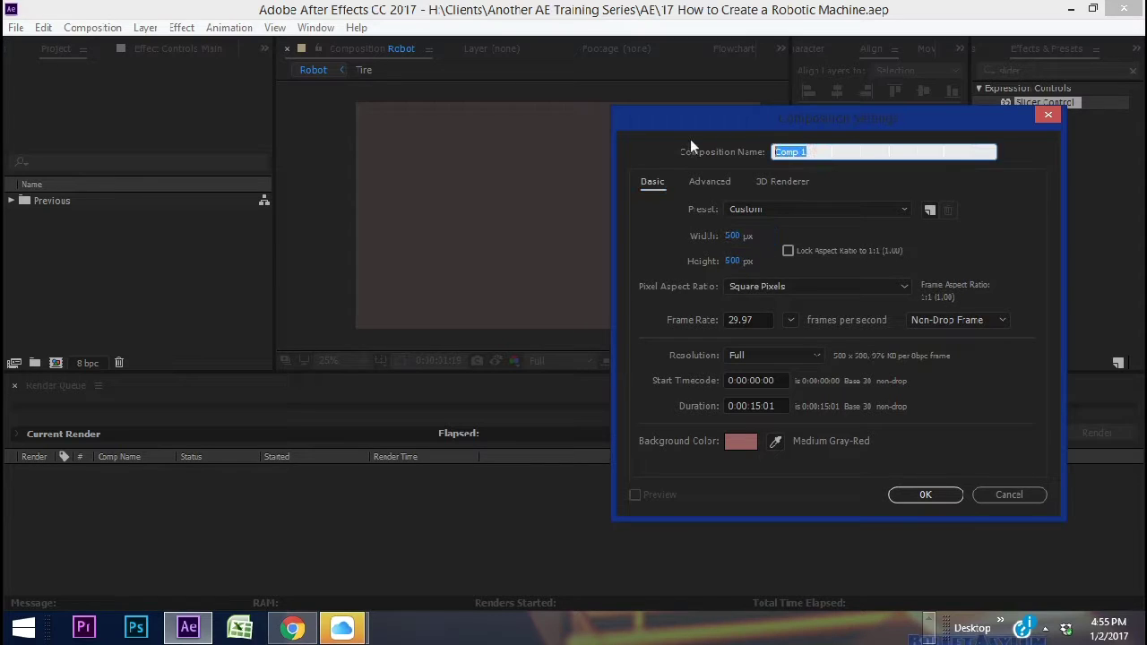
text(Tire)
click(907, 496)
Add a shape layer to the composition and give it an empty group named Middle.
right_click(249, 485)
mouse_move(336, 333)
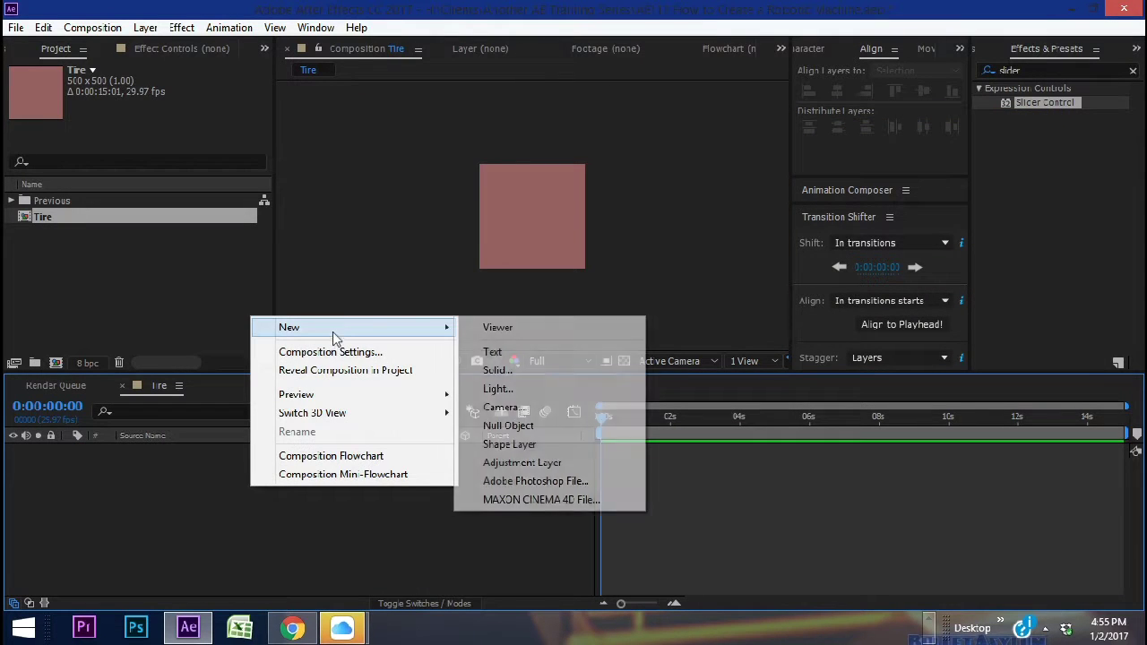
click(560, 445)
click(70, 450)
click(473, 464)
click(535, 125)
click(116, 478)
key(Return)
text(Middle)
key(Return)
Add an ellipse and a fill to the Middle group, and make the fill dark gray.
click(473, 464)
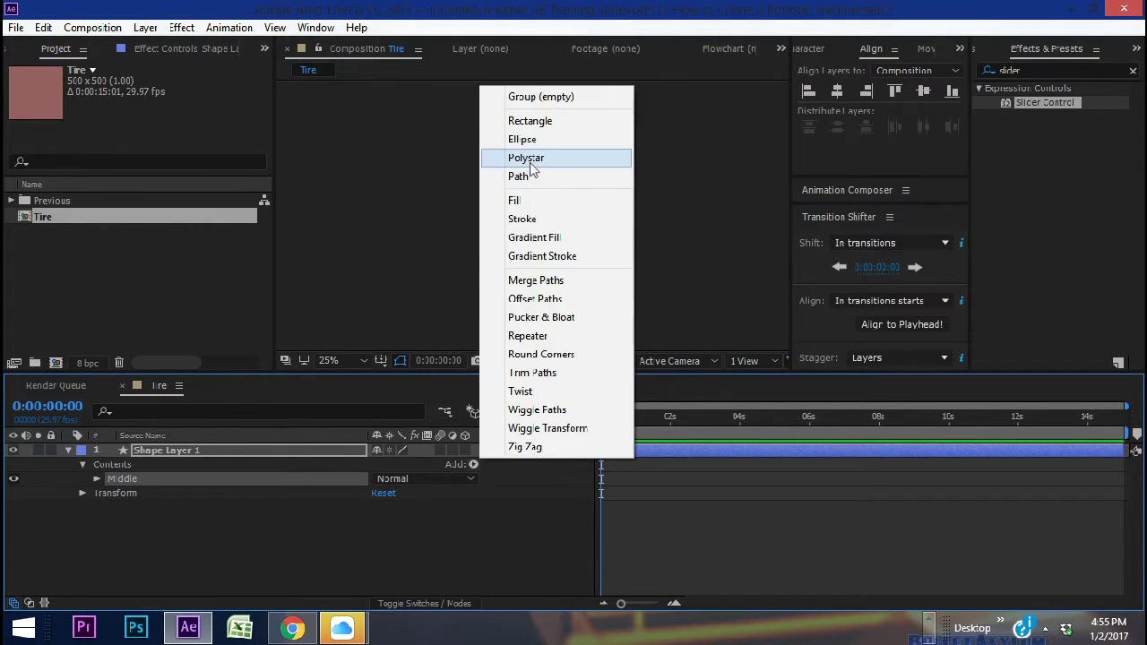
click(524, 139)
click(473, 464)
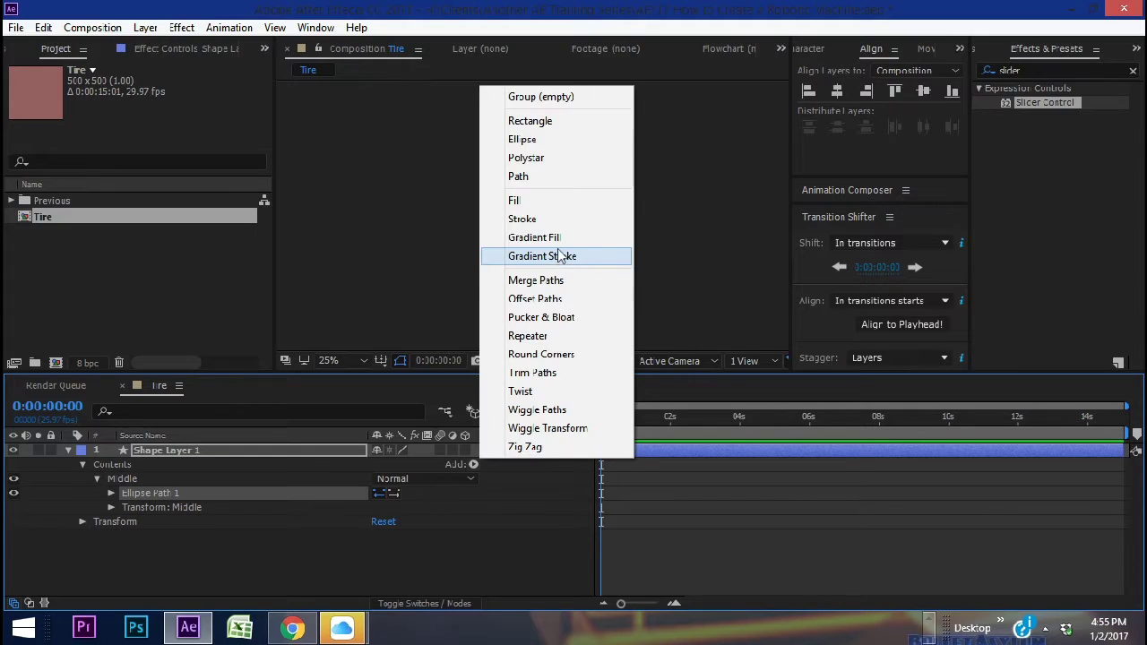
click(536, 199)
key(ctrl+1)
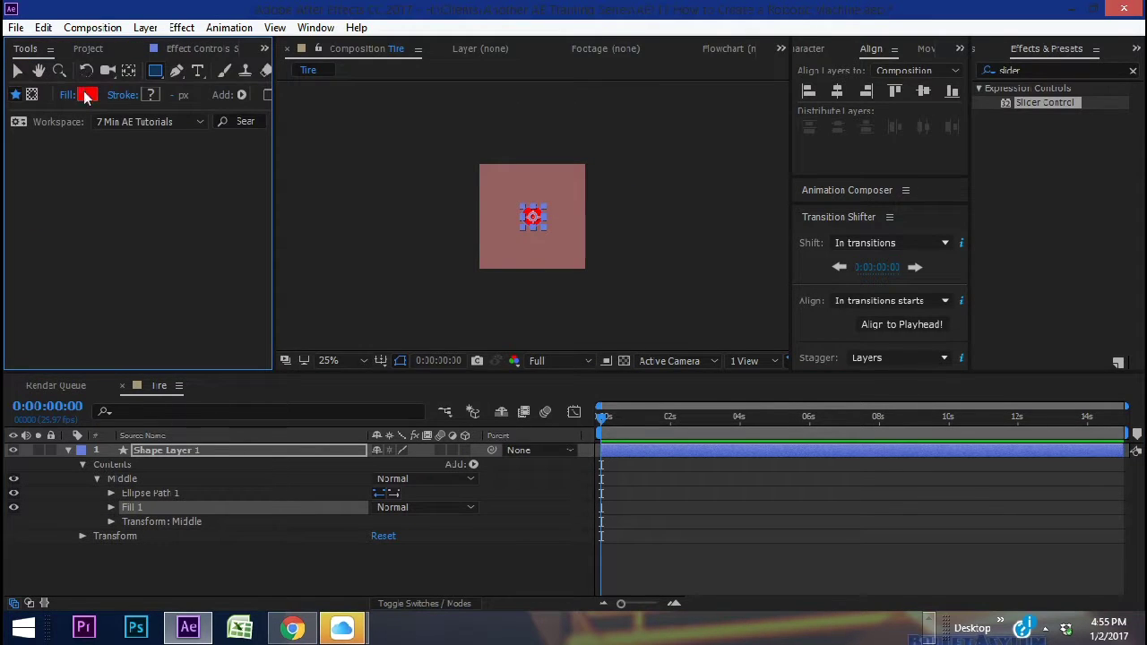
click(87, 94)
drag(506, 304, 491, 350)
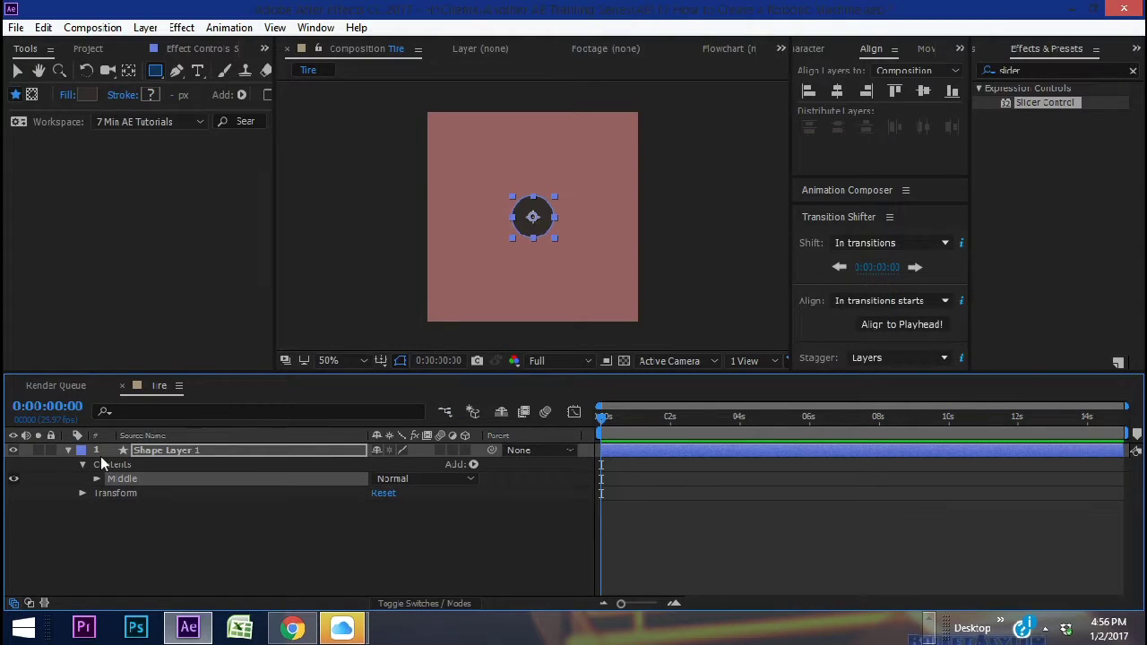
Add a second group to the shape layer's contents, containing a polystar and a fill.
click(473, 464)
click(537, 95)
click(473, 464)
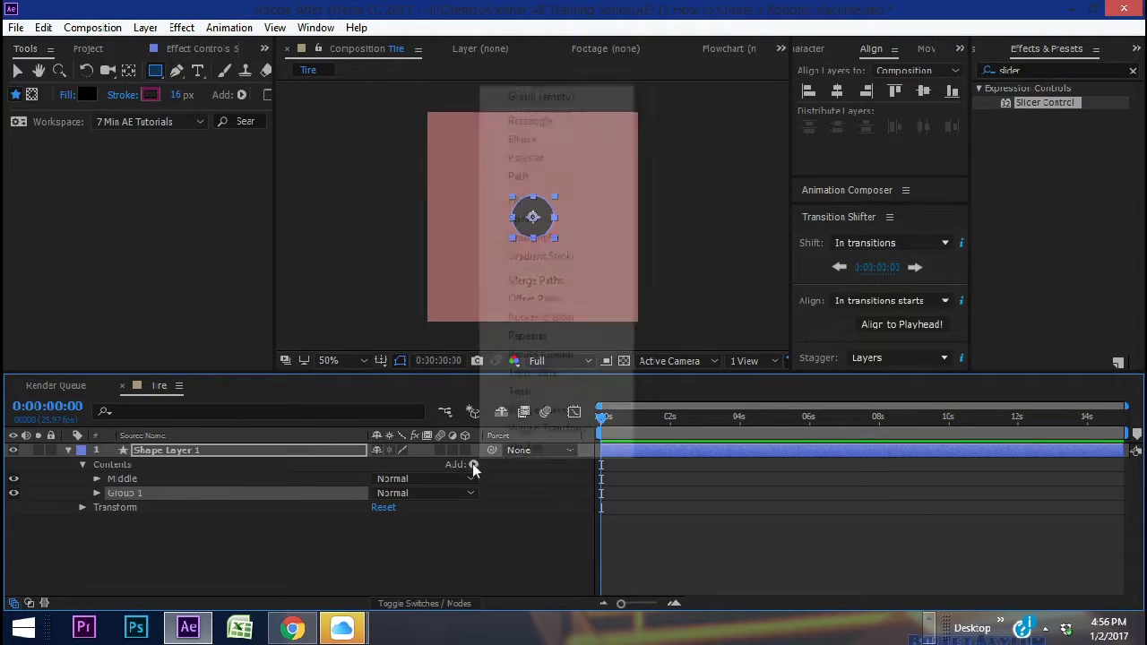
click(538, 157)
click(473, 464)
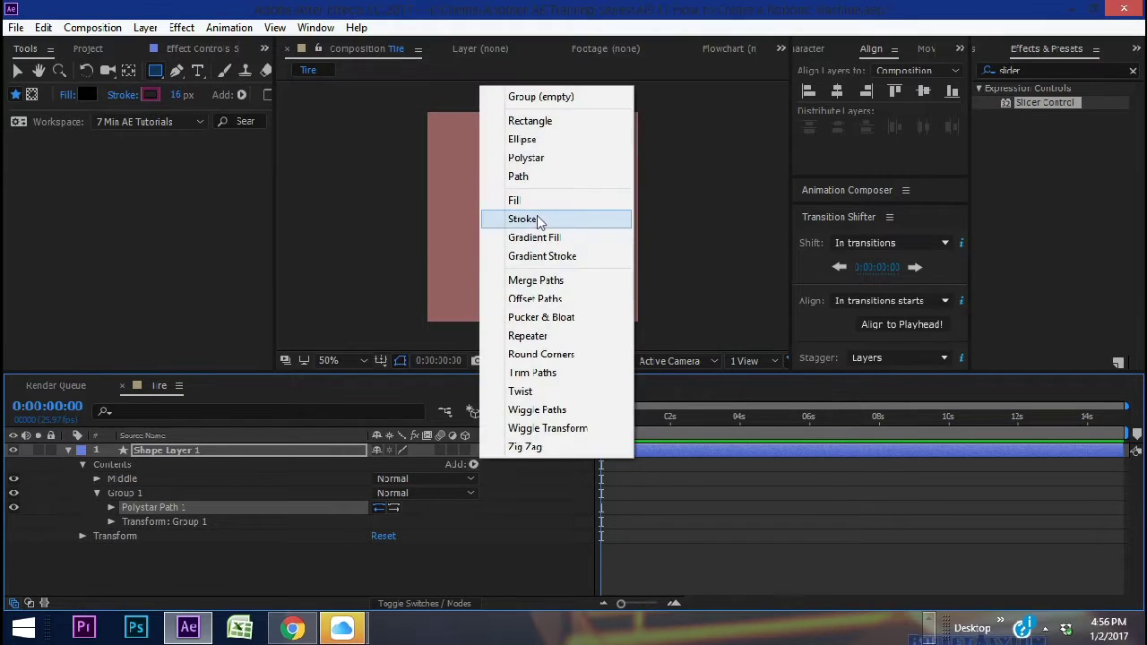
click(537, 198)
Change the star's fill to black and rename its group Tire.
click(88, 96)
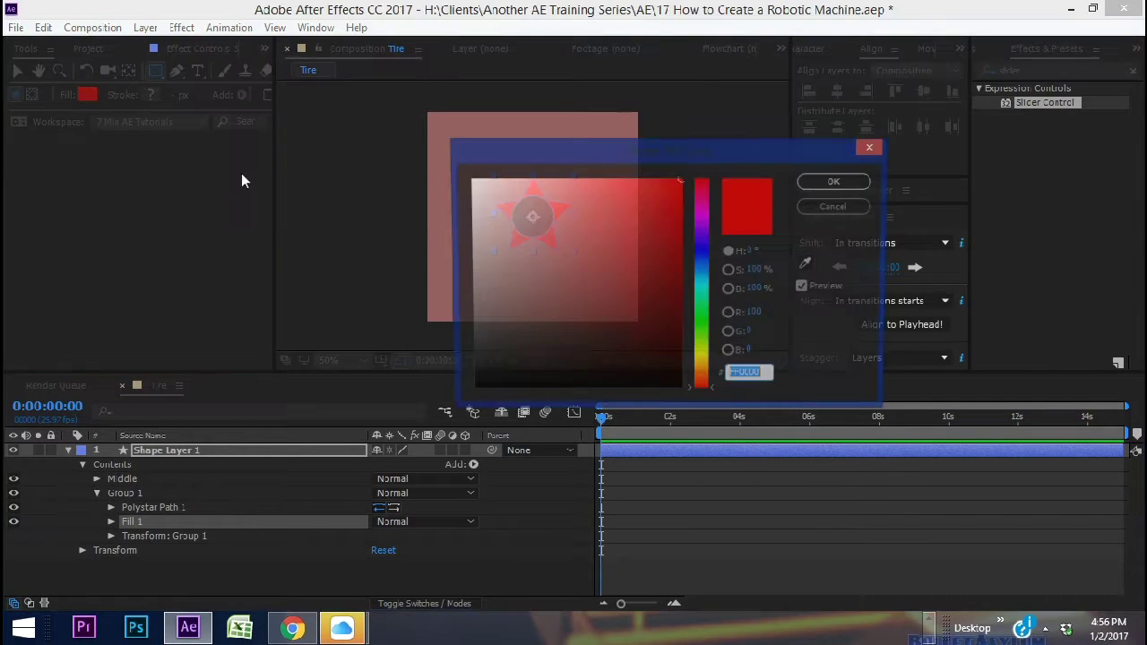
click(502, 391)
click(822, 184)
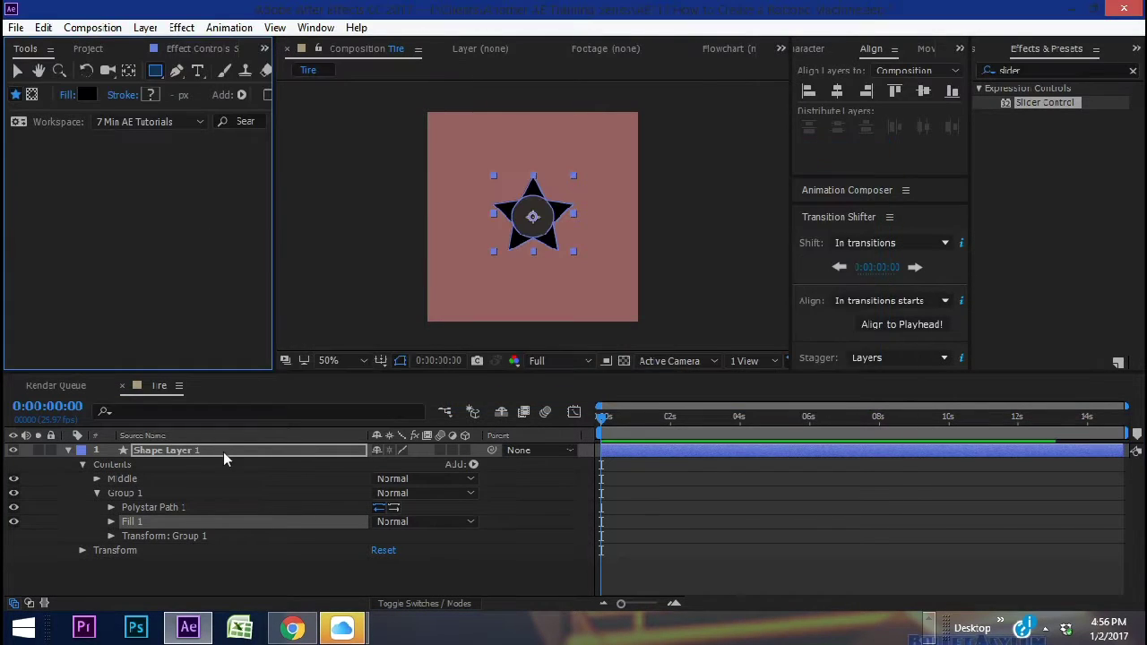
click(120, 494)
key(Return)
text(Tre)
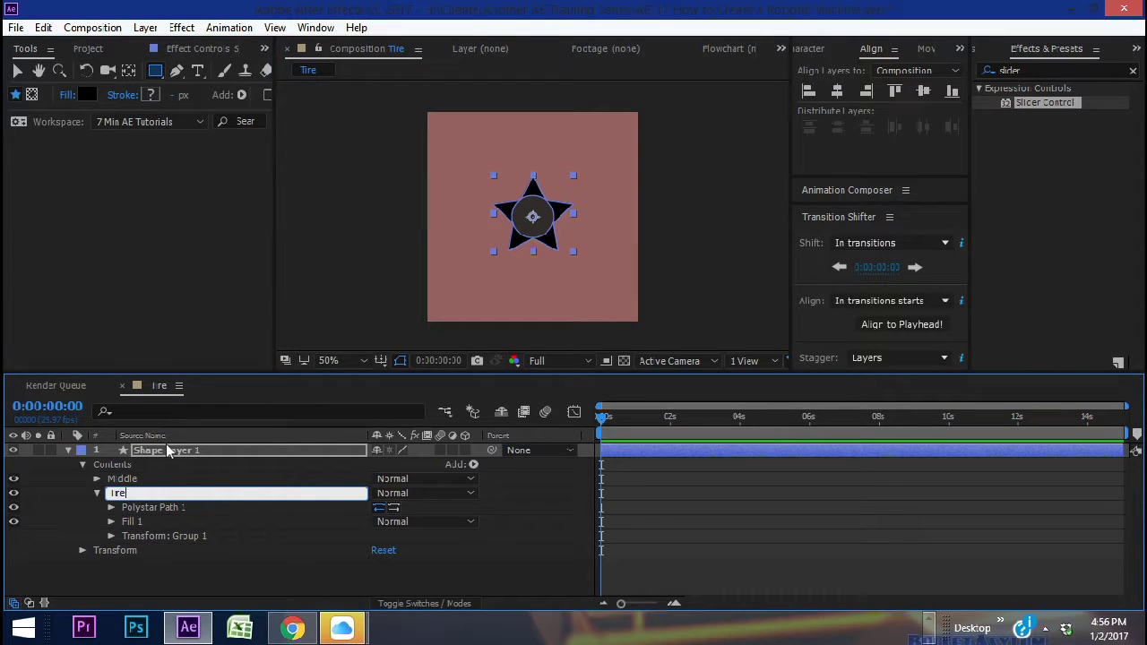
Set the Tire polystar to 12 points with an inner radius of 100 and an outer radius of 105.
click(111, 507)
click(378, 502)
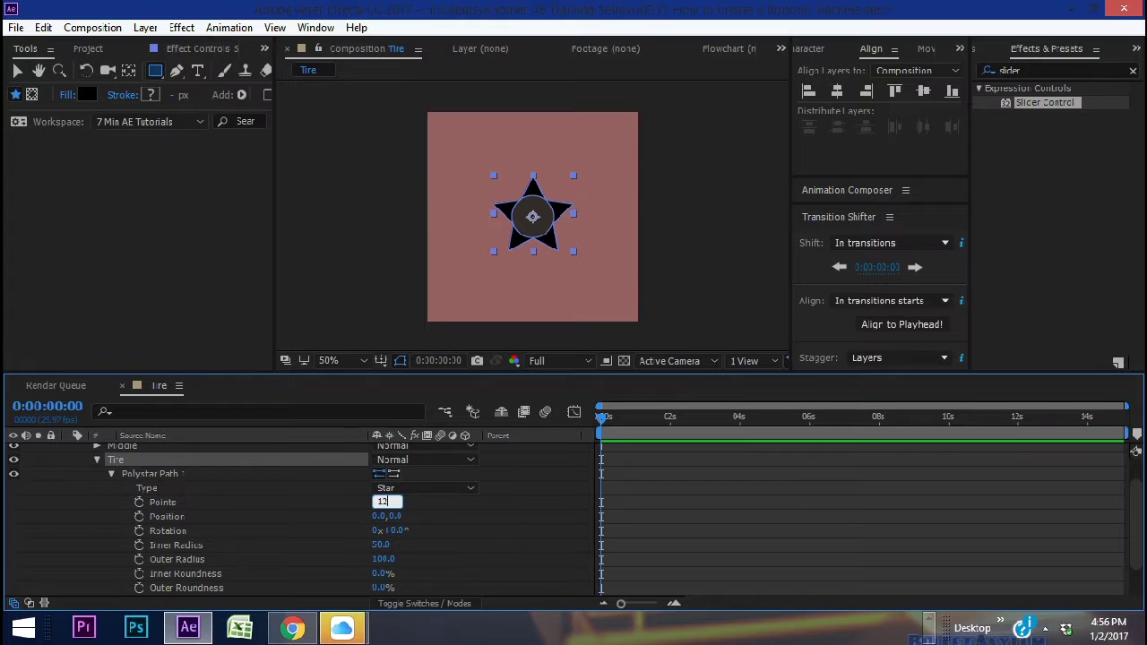
click(383, 545)
text(100)
key(Tab)
text(1)
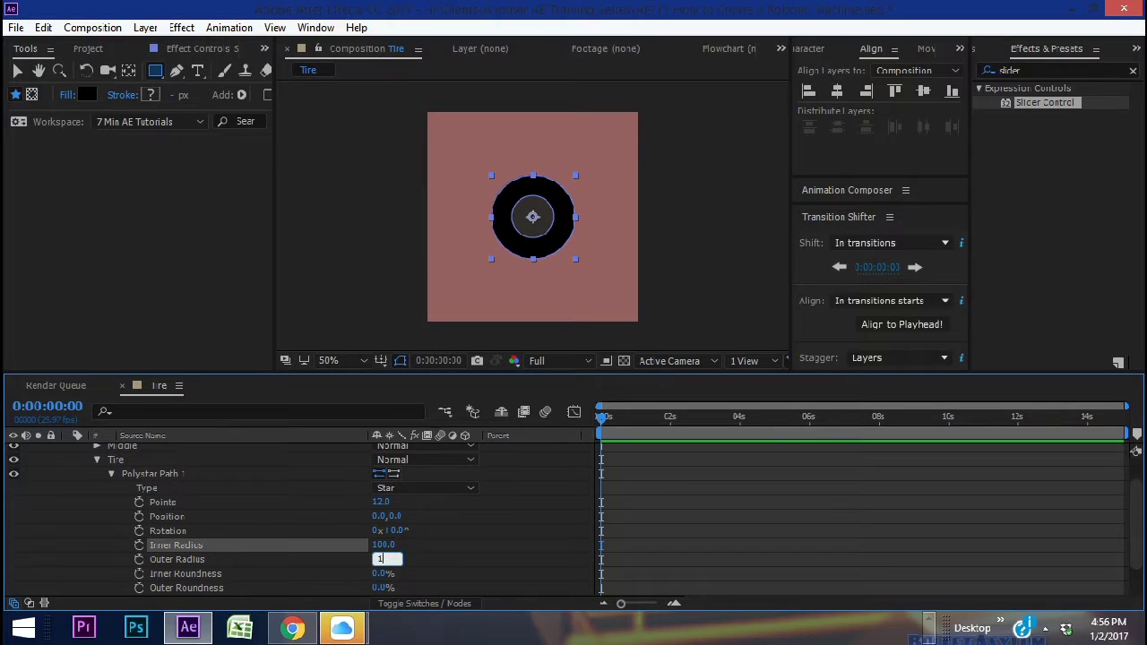
key(Return)
Set the Tire polystar's inner roundness to 75% and outer roundness to 245% to form the treads.
click(381, 573)
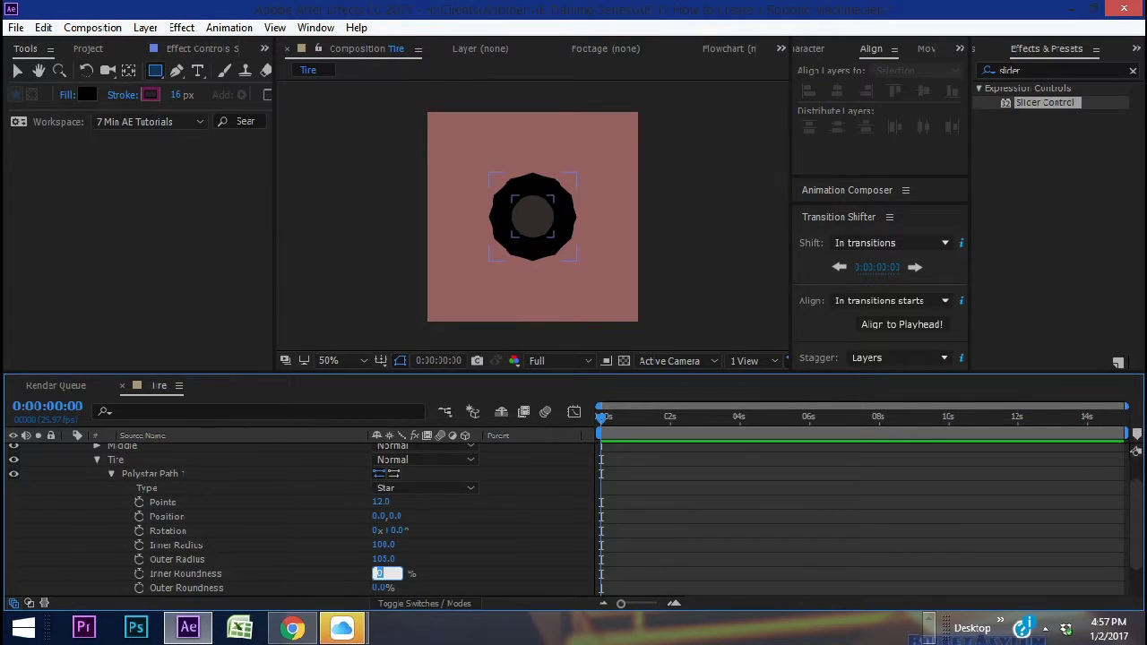
text(75)
click(386, 588)
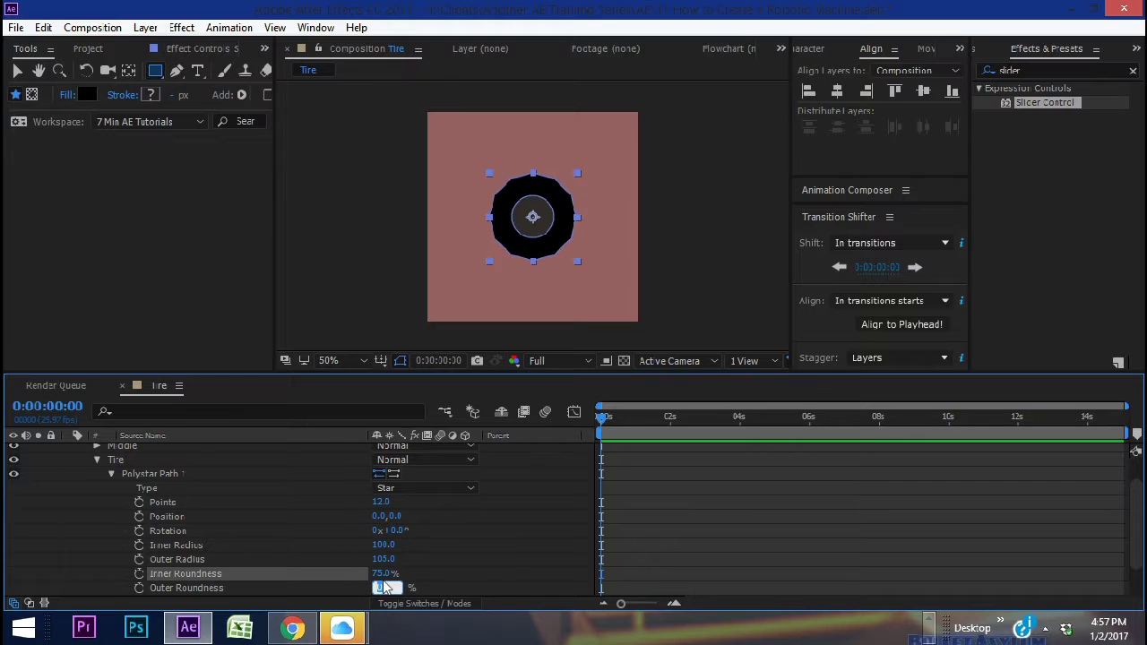
text(245)
click(493, 521)
key(period)
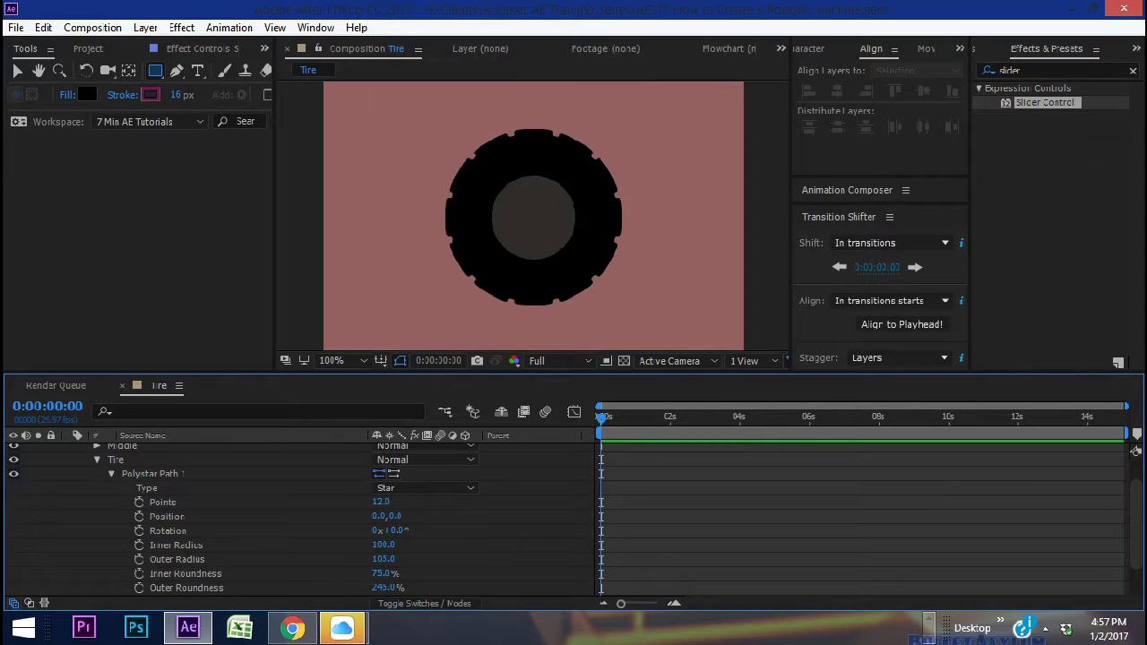
Duplicate the Middle group within the shape layer and name the copy Center.
click(97, 460)
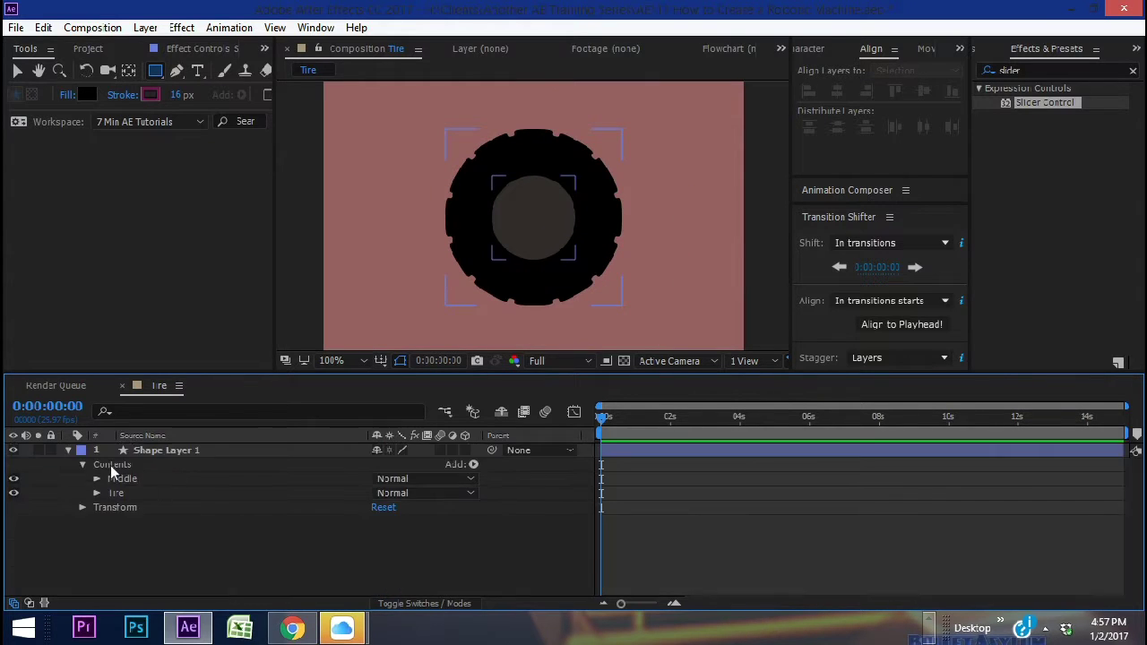
click(111, 465)
click(118, 480)
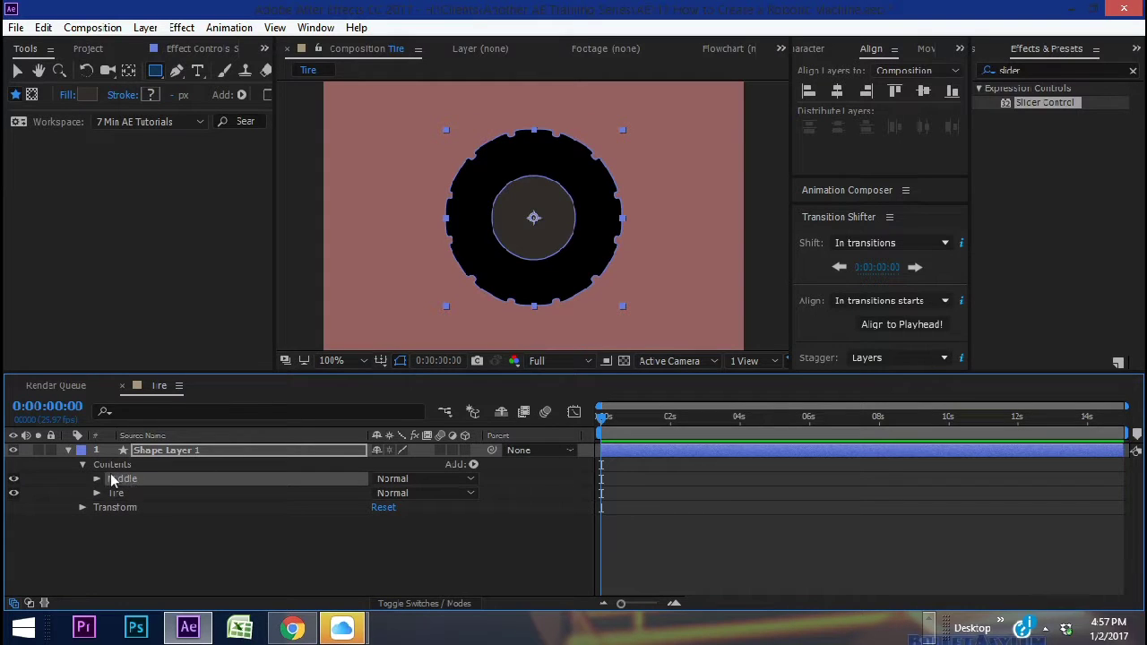
key(ctrl+d)
key(Return)
text(Center)
key(Return)
Scale the Center group down to 47% and darken its fill to near black.
click(97, 479)
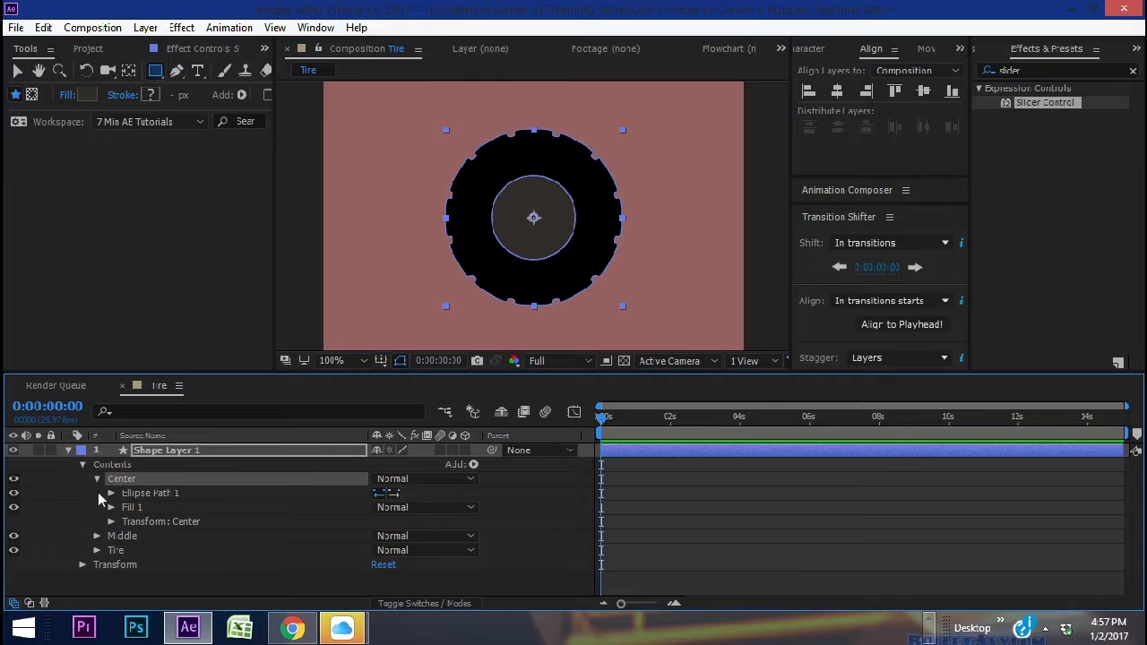
click(112, 521)
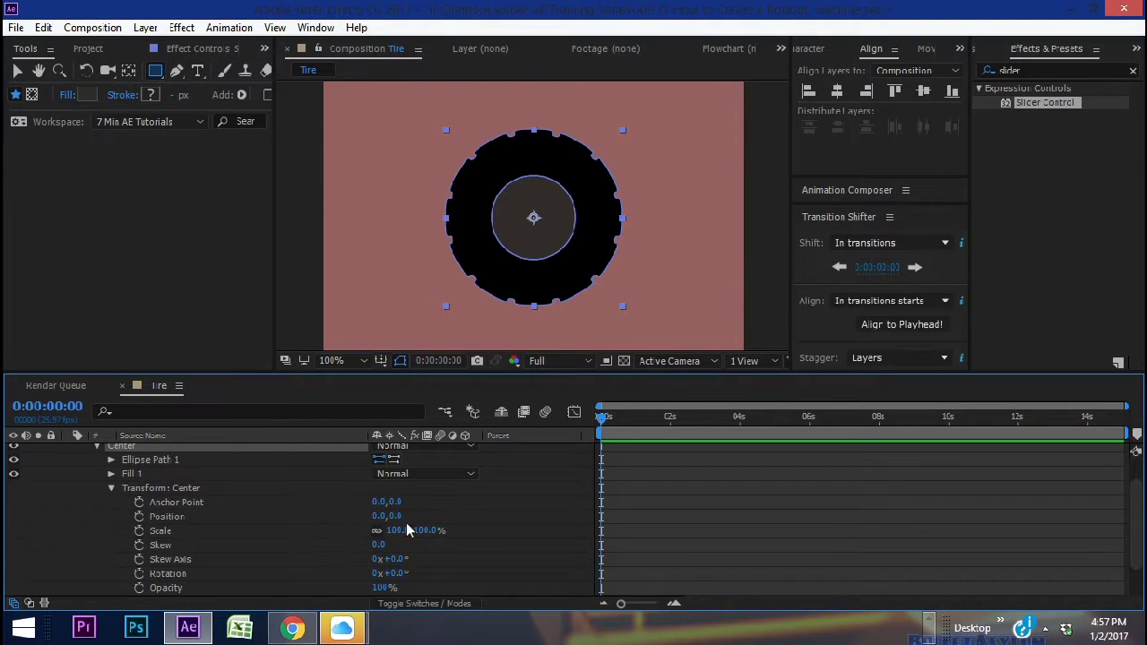
drag(394, 529, 345, 530)
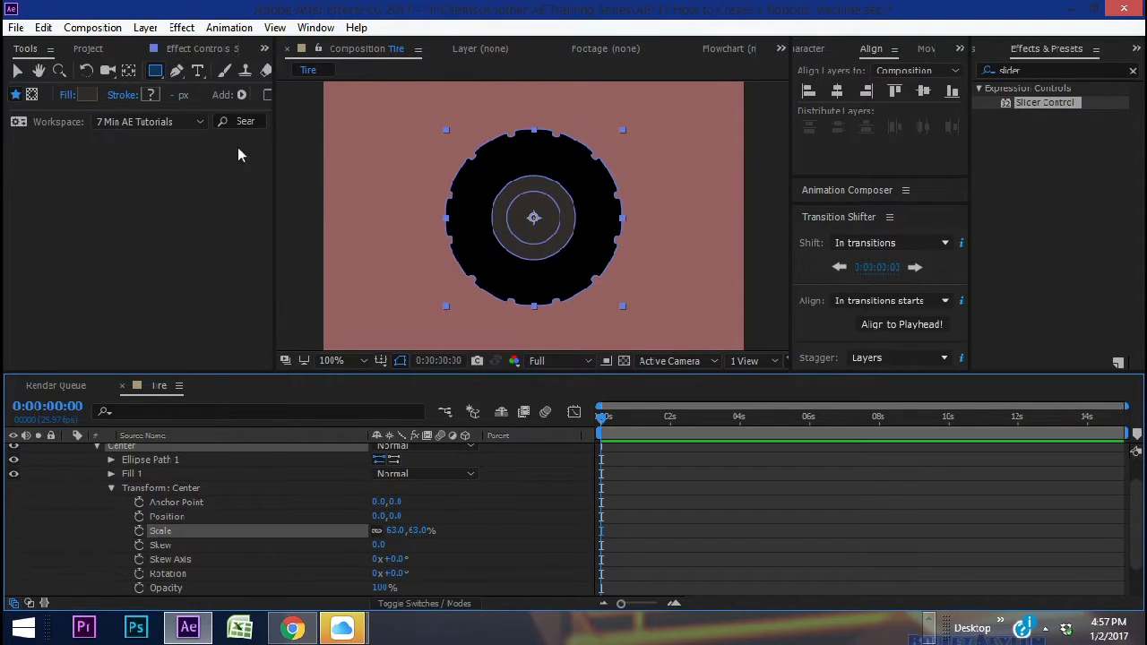
click(87, 94)
drag(487, 367, 484, 378)
click(836, 181)
drag(396, 529, 381, 530)
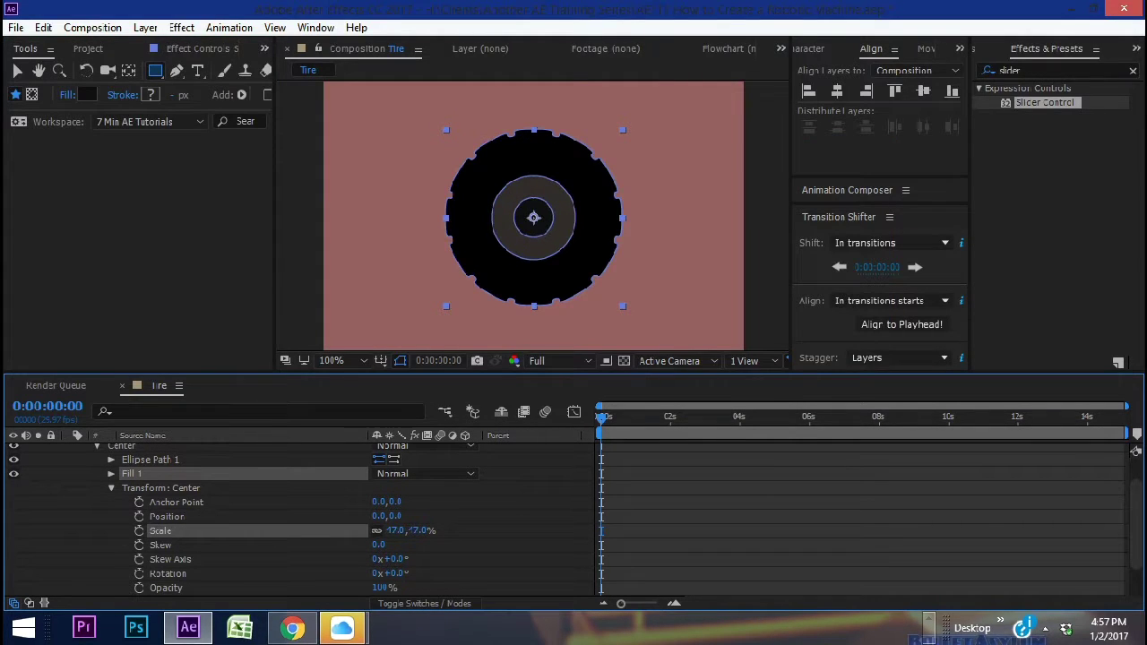
Duplicate the Center group and name the copy Lug nuts.
click(111, 488)
click(98, 479)
click(123, 480)
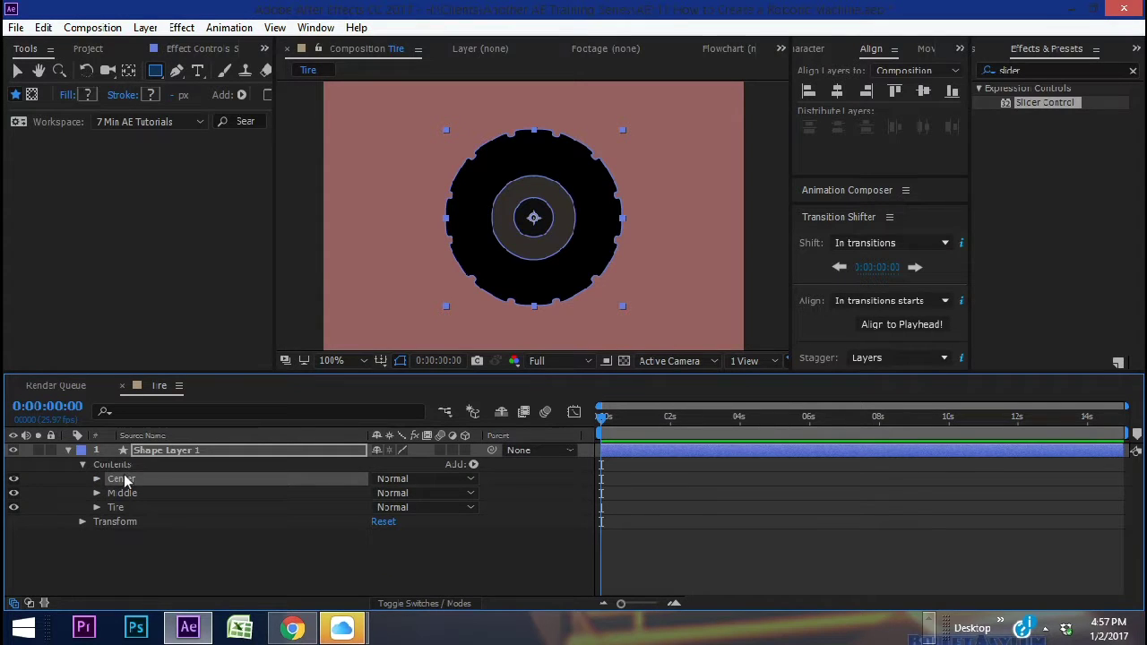
key(ctrl+d)
key(Return)
text(Lug nuts)
key(Return)
Shrink the Lug nuts circle and move it straight up, just inside the upper edge of the gray middle disc.
click(96, 478)
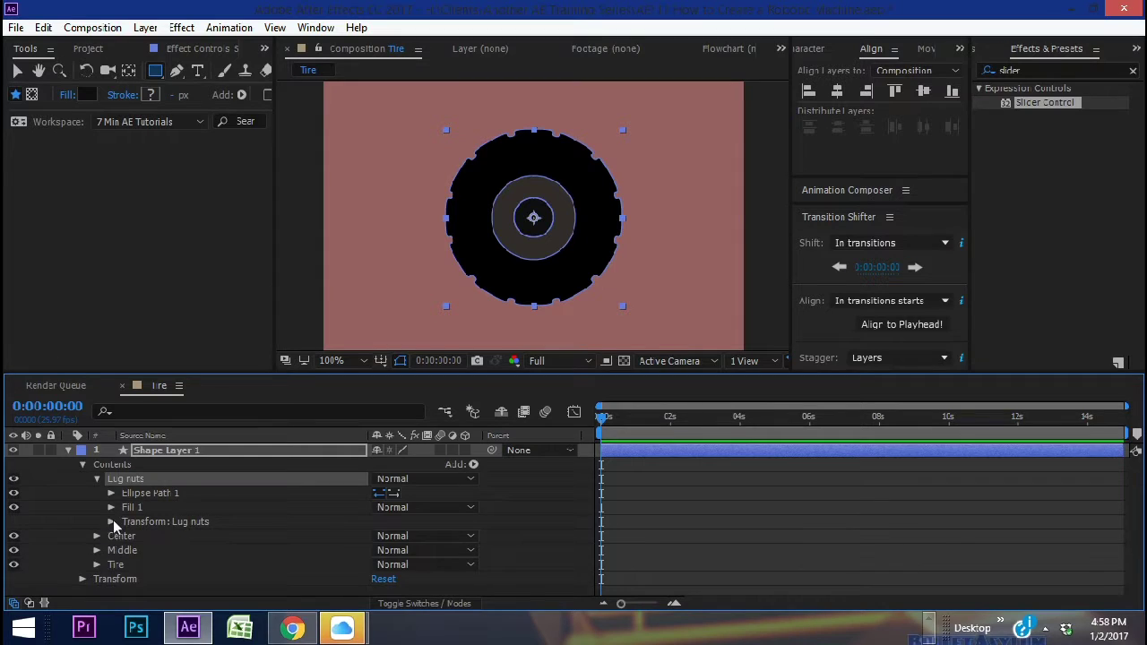
click(112, 523)
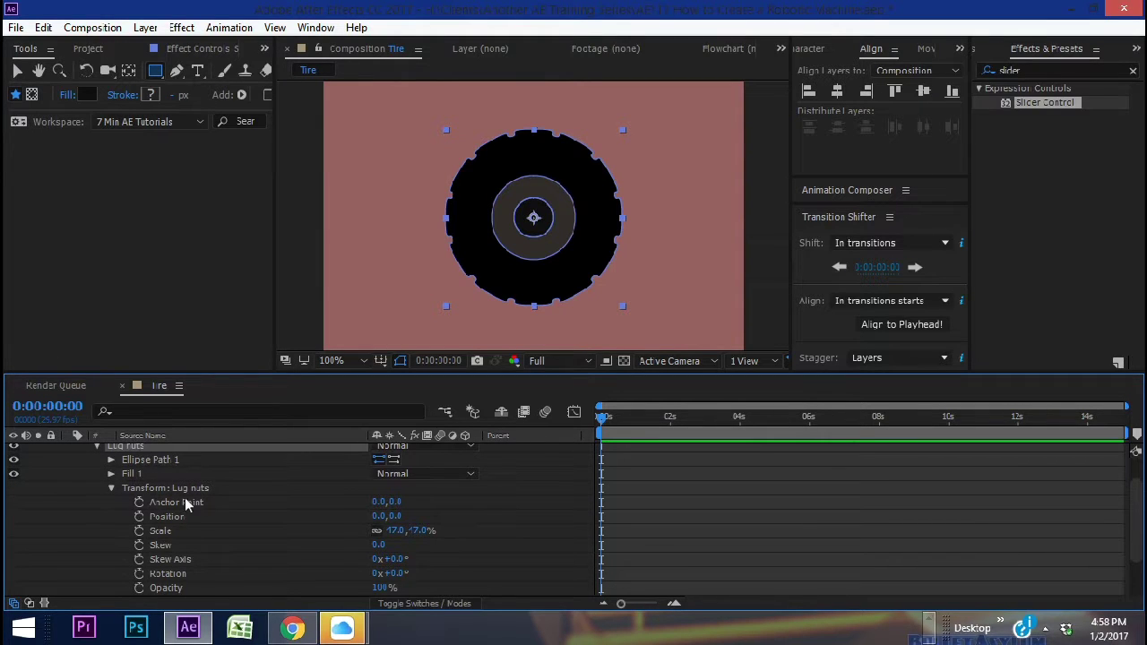
drag(399, 516, 375, 526)
click(111, 488)
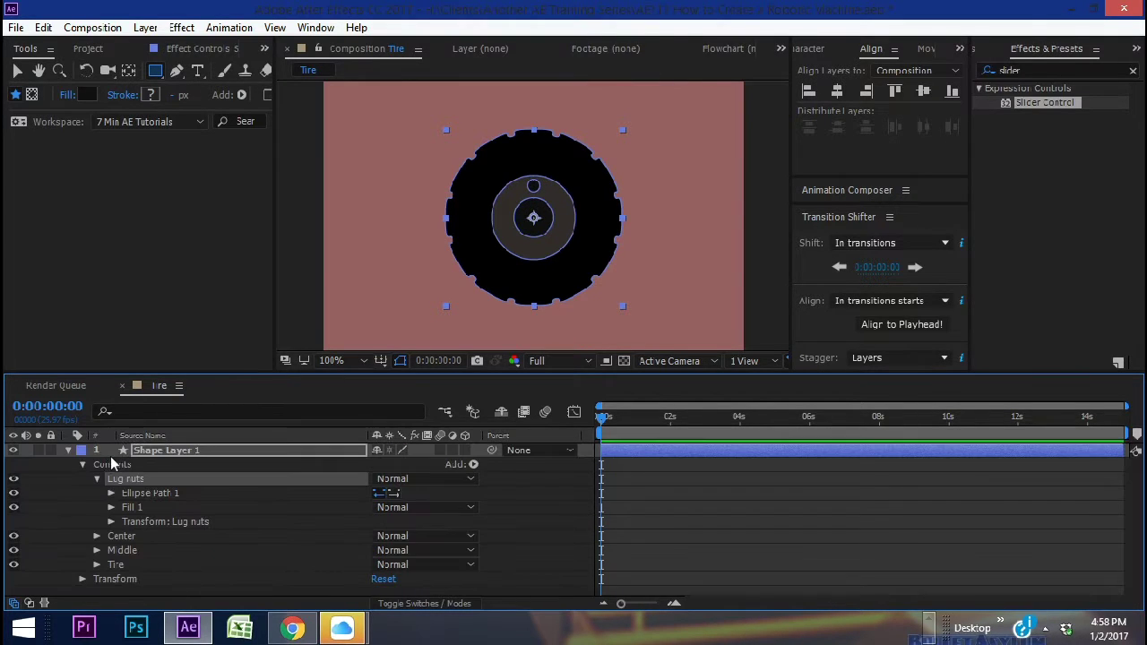
Add a Repeater to the shape layer's contents and place it directly below the Lug nuts group.
click(112, 464)
click(473, 465)
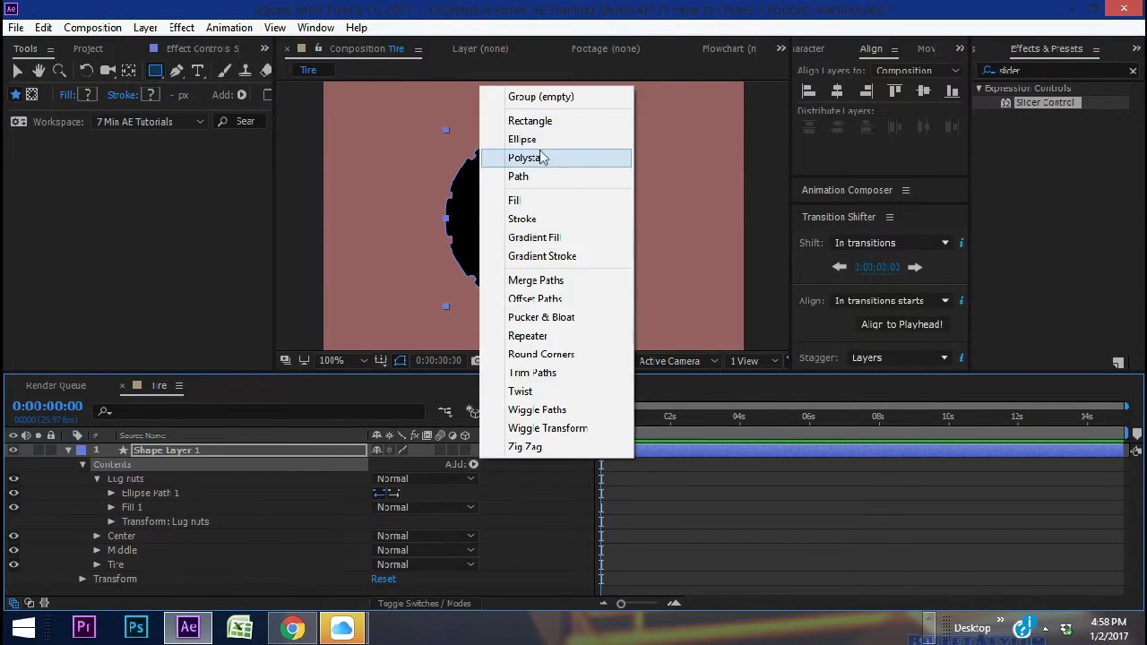
click(527, 335)
drag(118, 579, 116, 536)
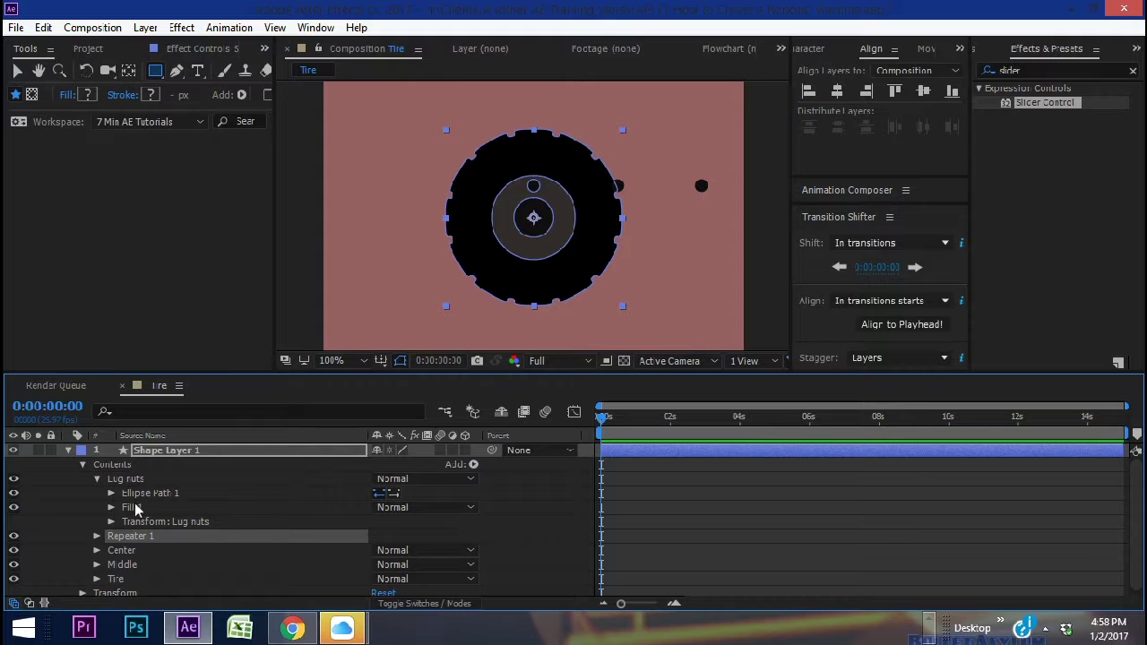
Set the lug nut repeater's number of copies to 6.
click(95, 535)
click(378, 545)
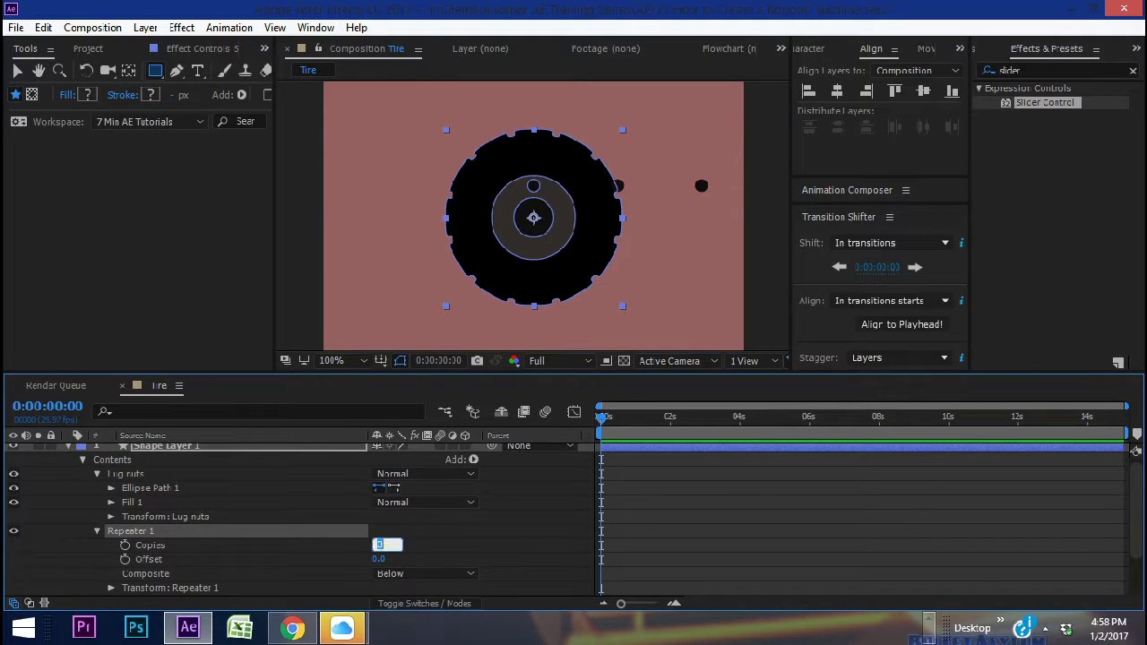
text(6)
click(121, 561)
Set the rotation in the lug nut repeater's transform to 60°.
scroll(106, 556, down, 1)
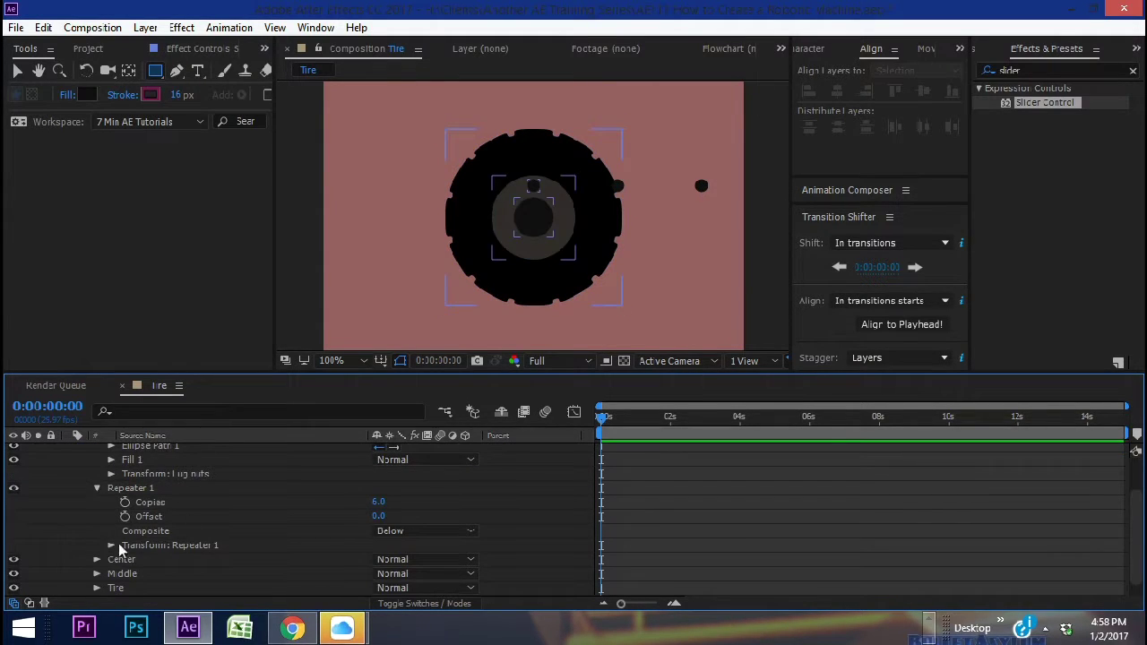
click(111, 544)
scroll(312, 551, down, 2)
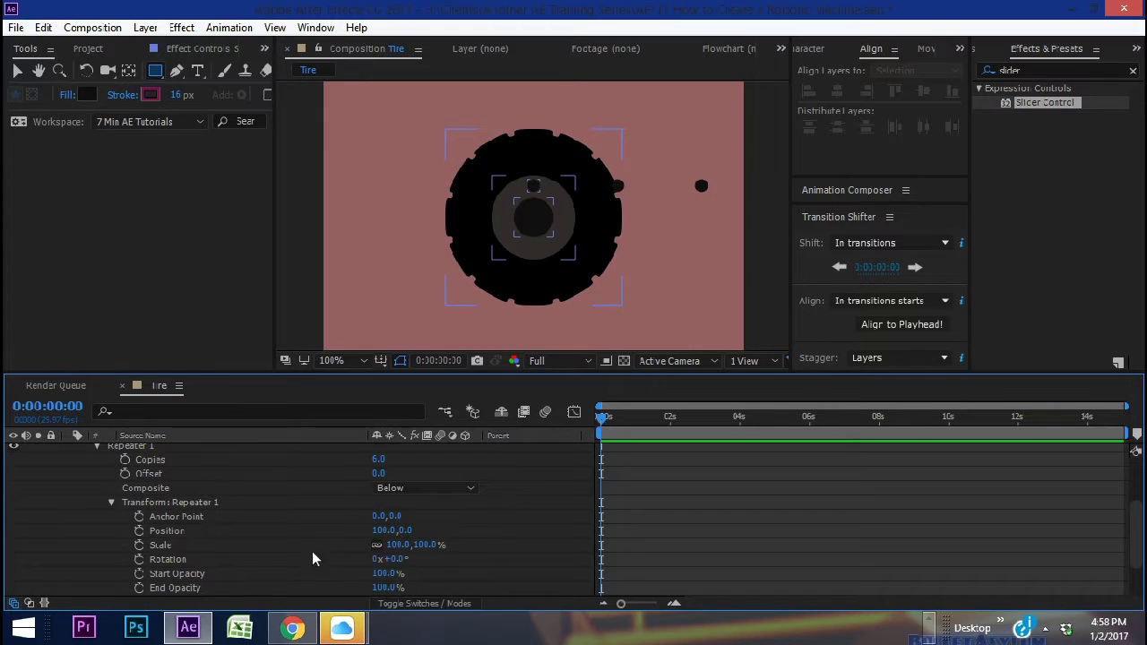
click(395, 559)
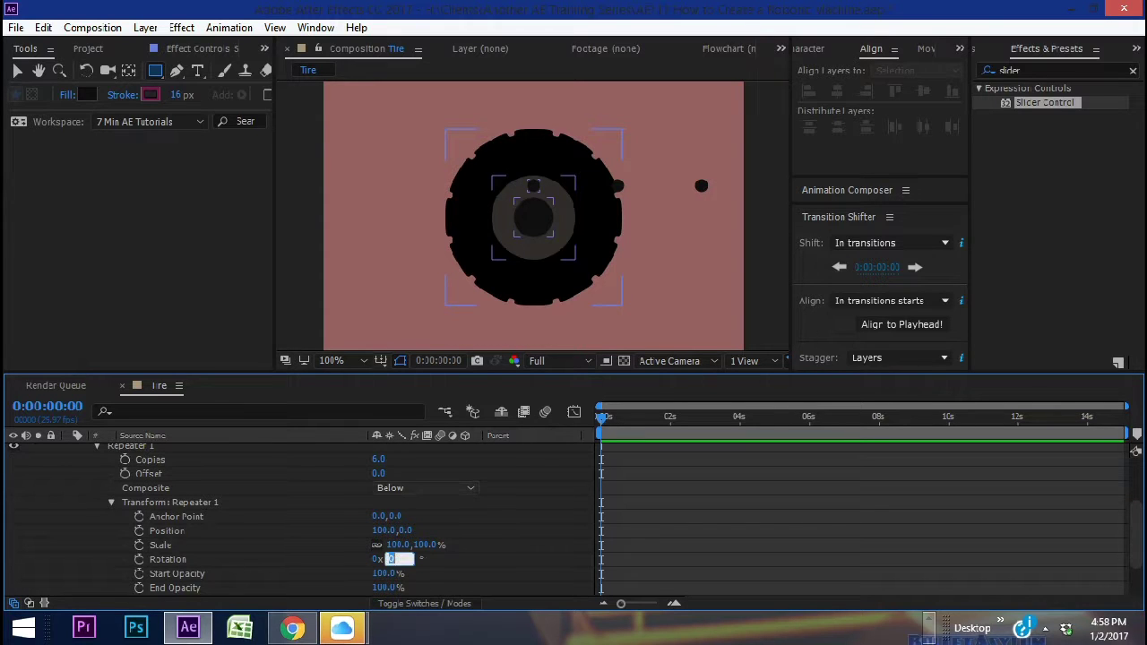
key(Return)
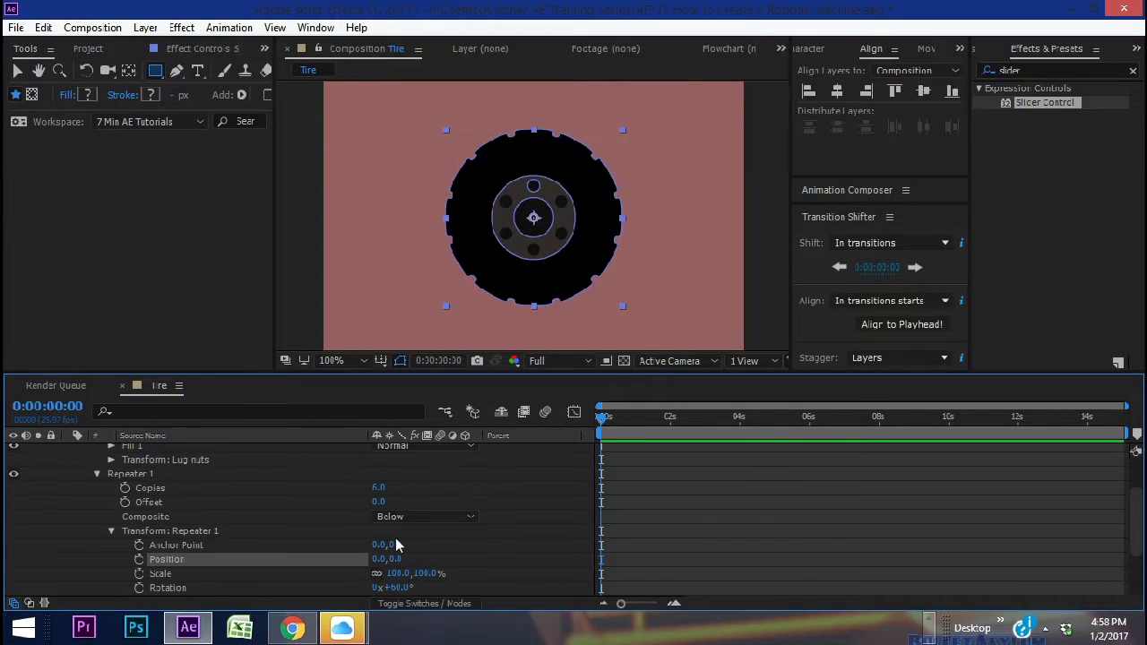
scroll(607, 497, up, 1)
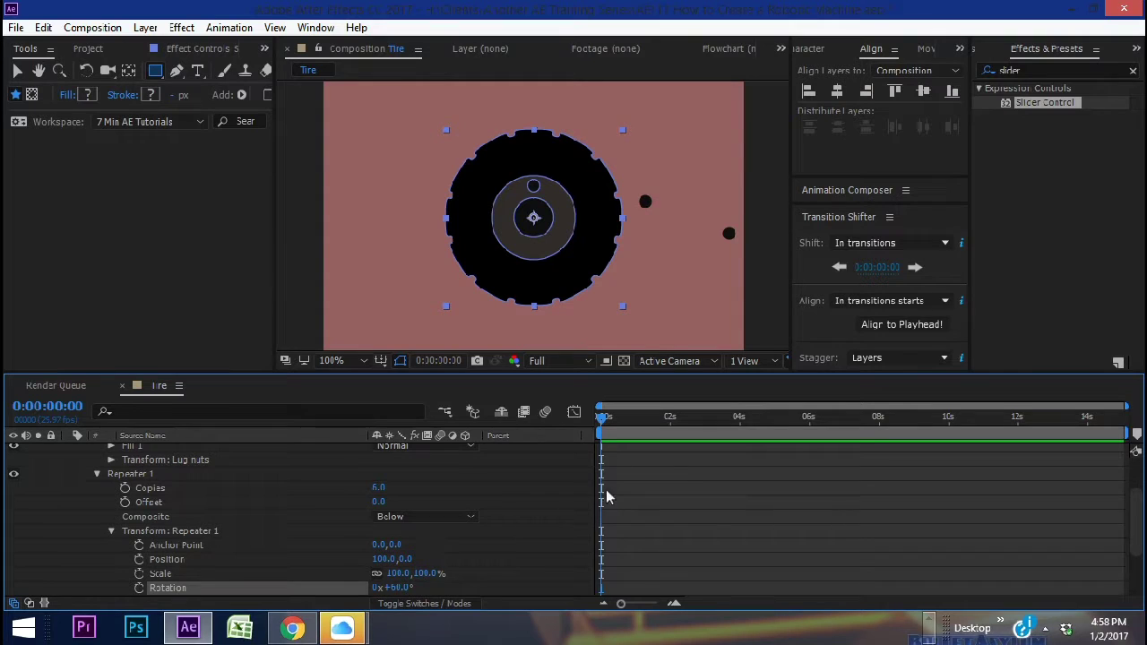
Set the X position in the lug nut repeater's transform to 0.
click(384, 558)
text(0)
key(Return)
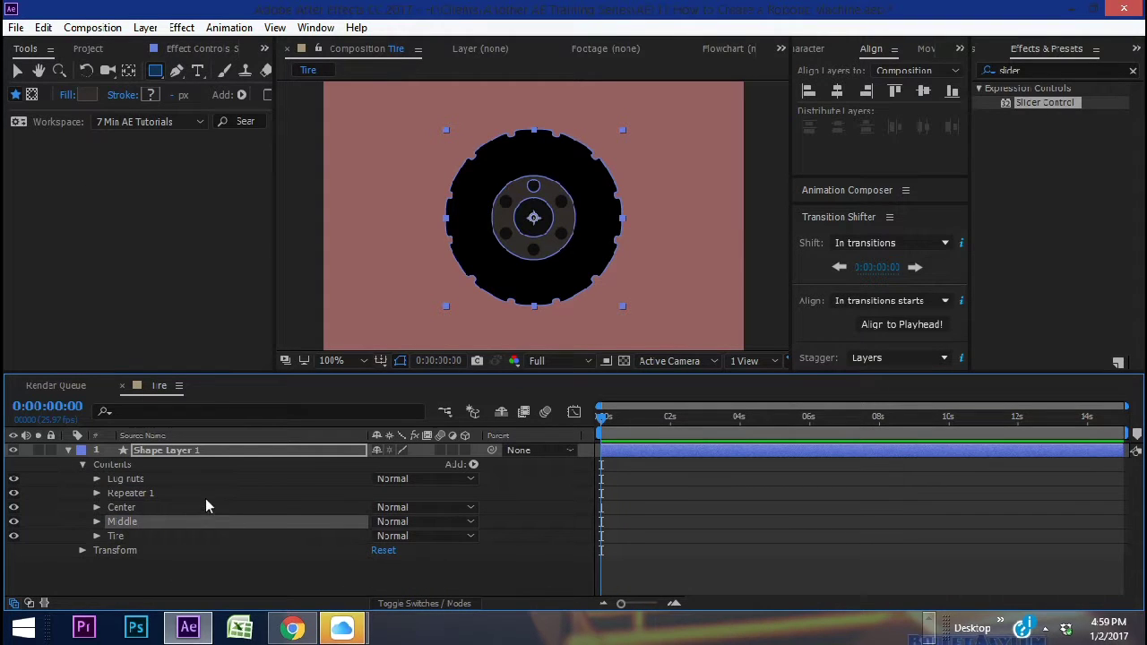
Rename the Middle group as Rim and change its fill to a lighter gray.
key(Return)
text(Rm)
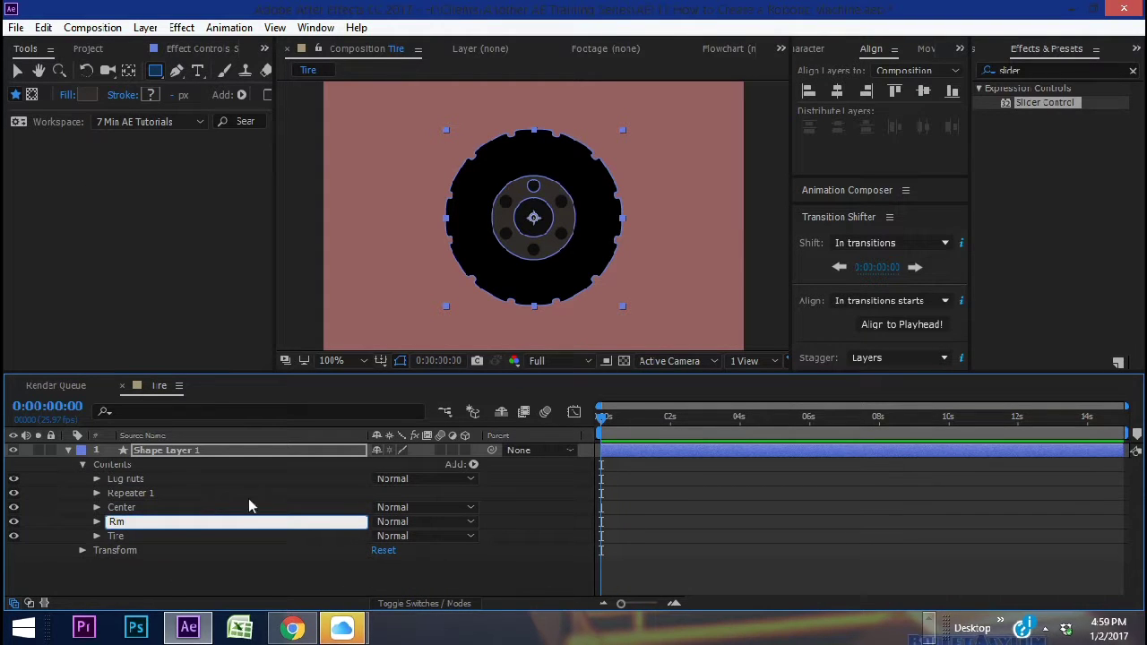
click(89, 94)
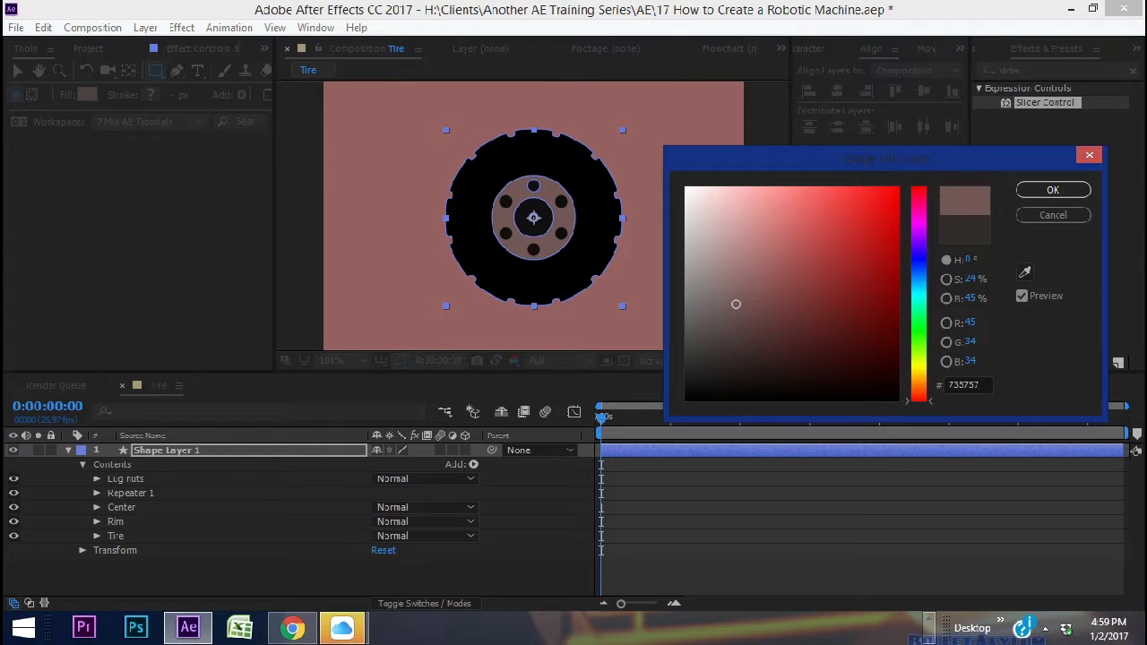
drag(735, 306, 739, 323)
click(1053, 216)
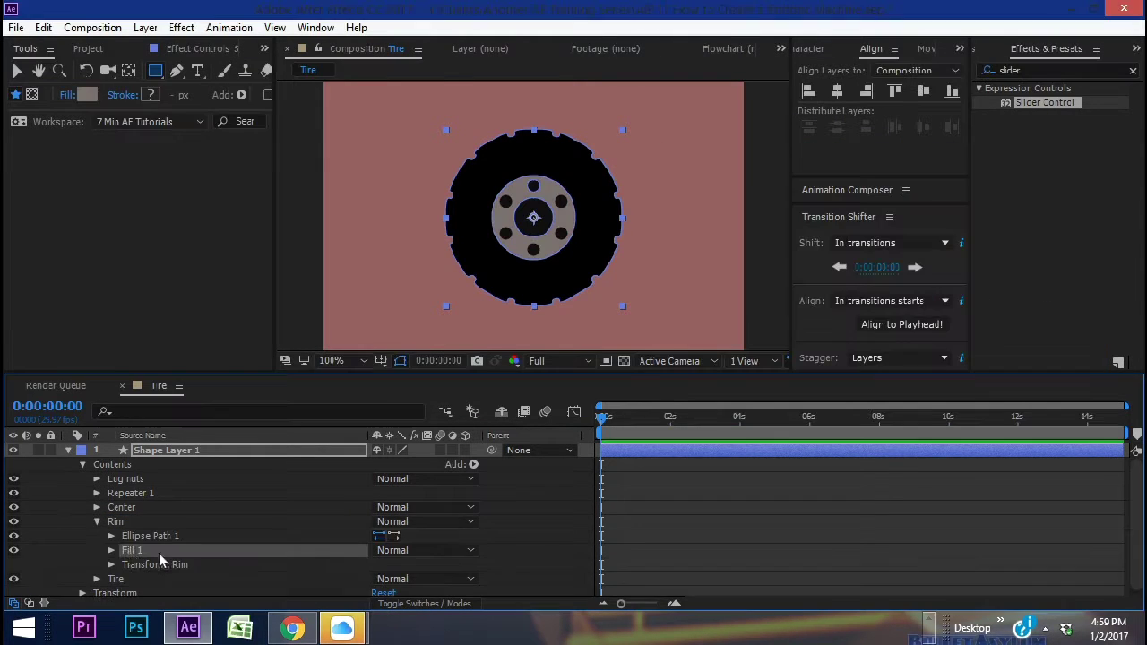
Enlarge the Rim's ellipse path to a size of 114 × 114 and collapse the shape layer.
click(111, 537)
drag(397, 551, 410, 551)
click(575, 512)
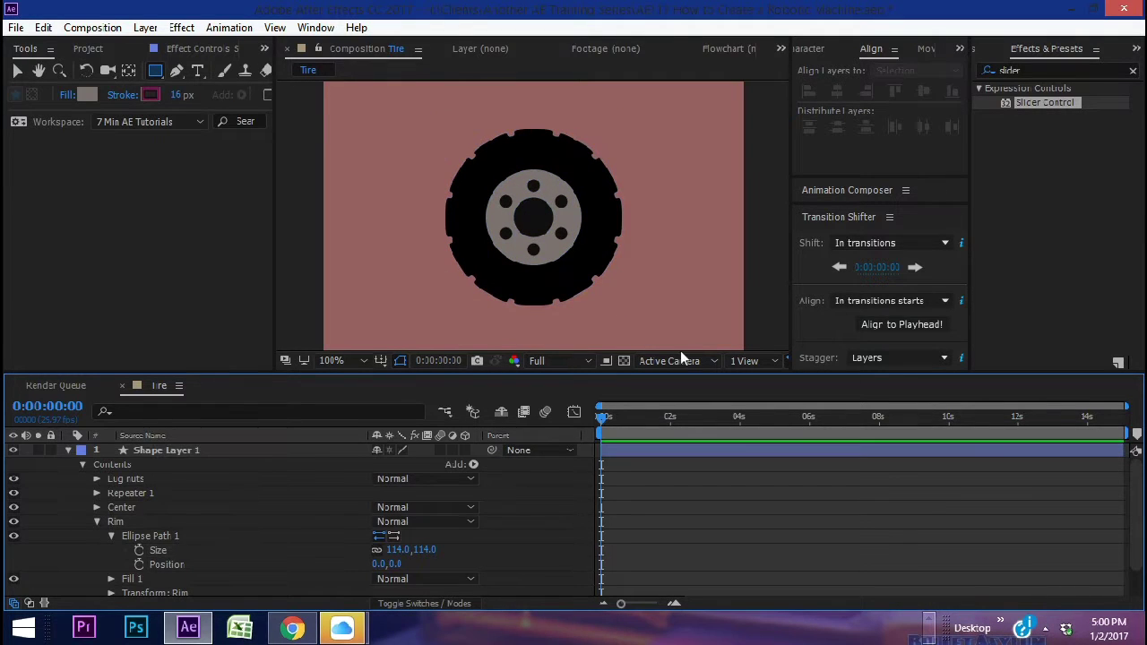
click(67, 450)
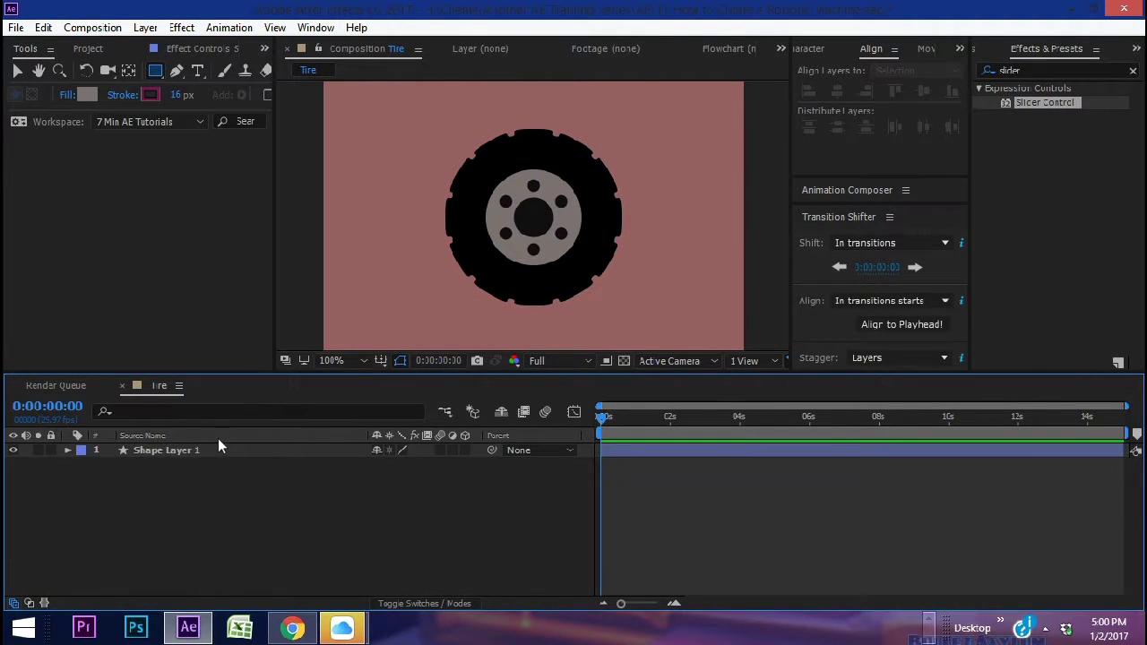
Create a new composition called Robot with the HDTV 1080 29.97 preset.
key(ctrl+n)
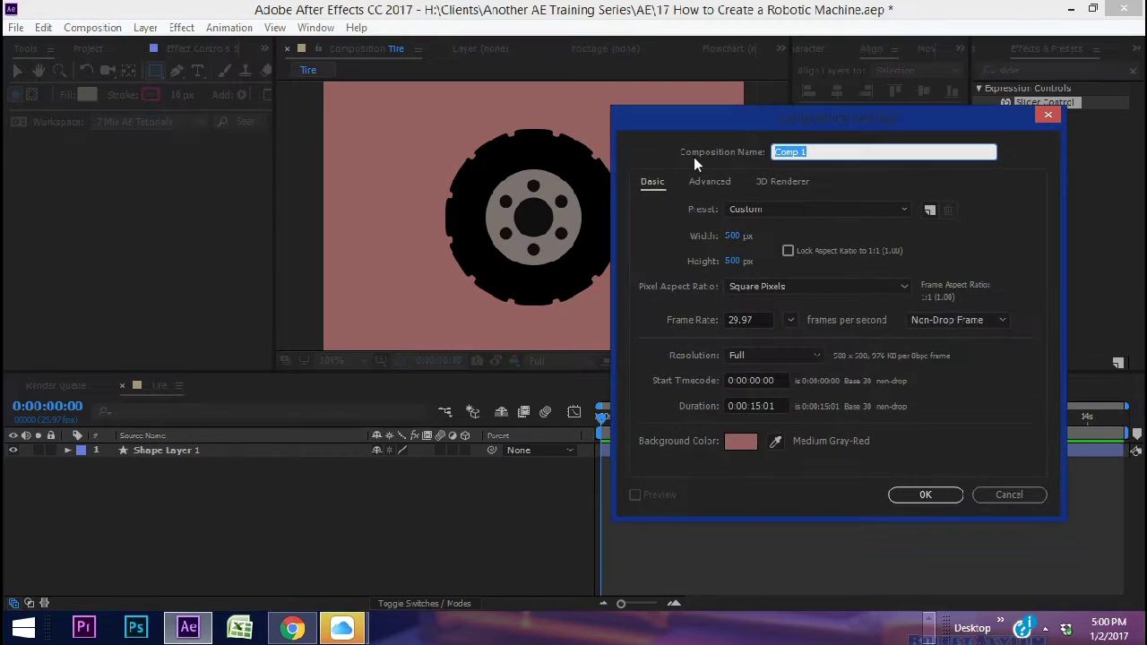
text(Robot)
click(751, 213)
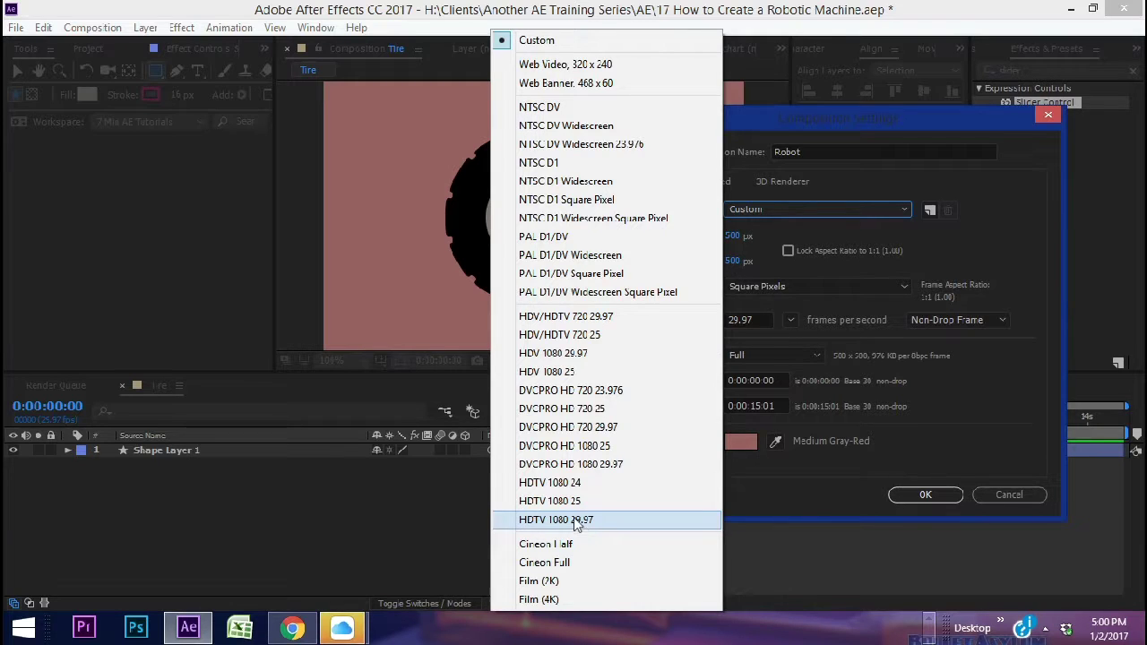
click(576, 522)
click(955, 493)
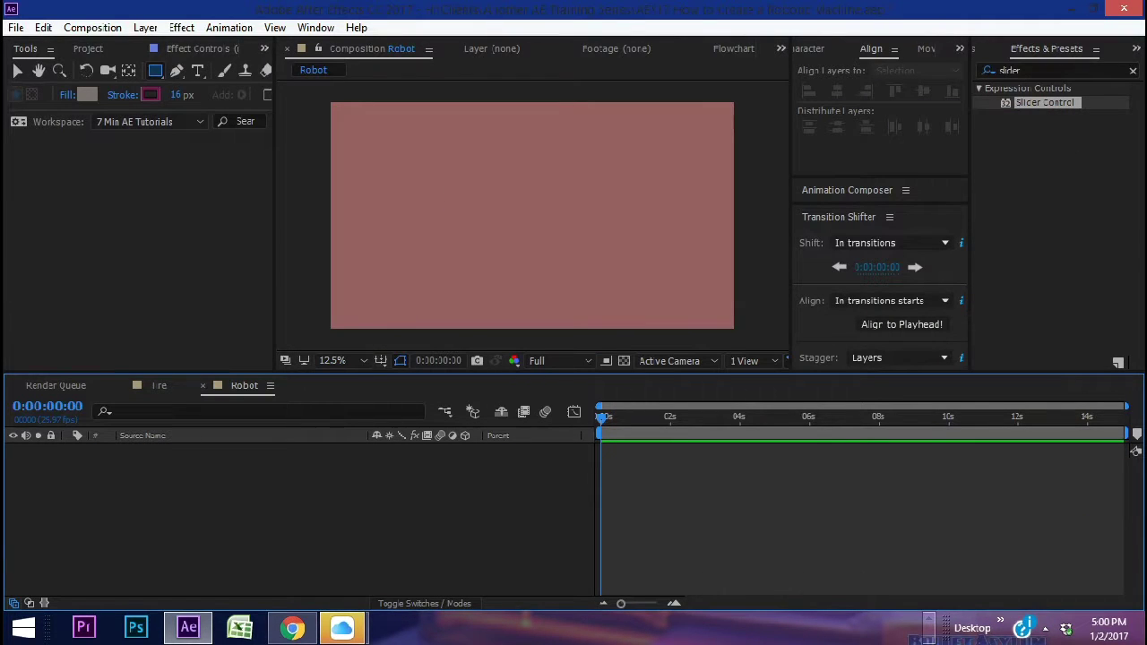
Pick a muted gray-red as the background color in the Robot composition's settings.
click(92, 27)
click(135, 70)
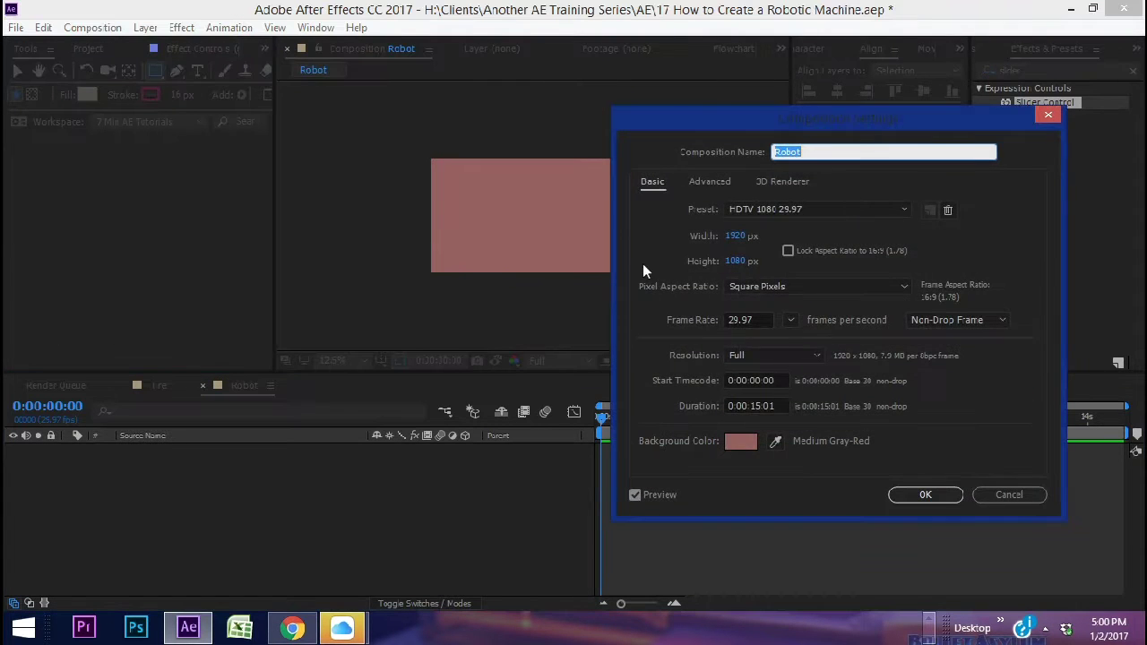
click(748, 440)
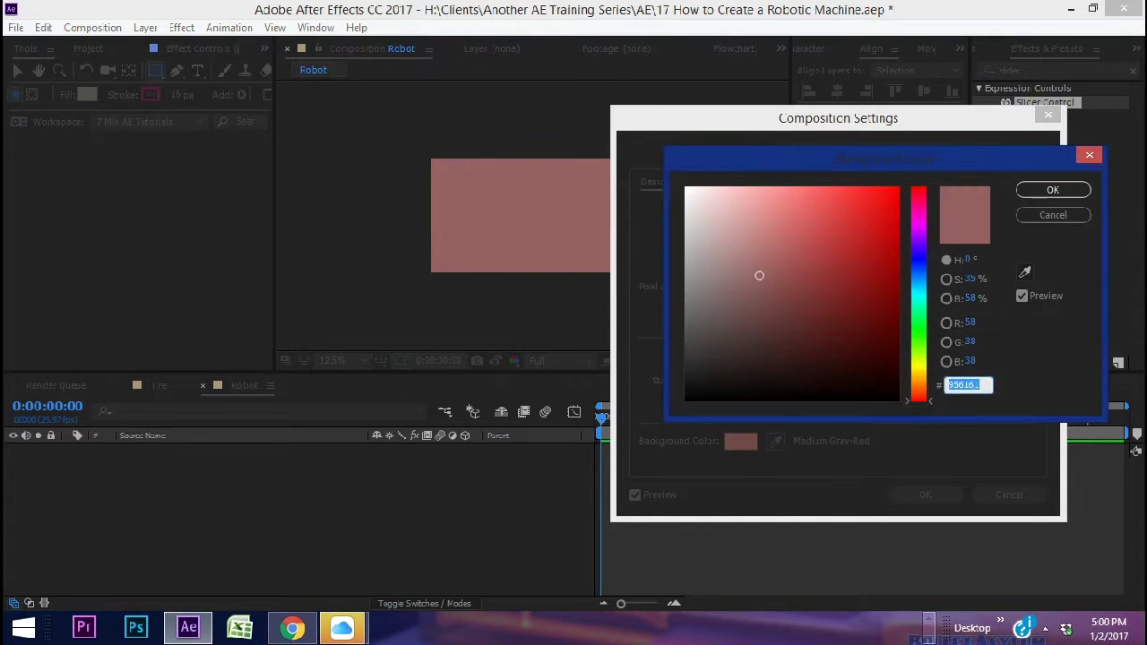
text(000000)
mouse_move(776, 263)
mouse_down()
mouse_move(788, 290)
mouse_move(771, 268)
mouse_move(803, 277)
mouse_move(747, 264)
mouse_move(827, 298)
mouse_move(756, 277)
mouse_up()
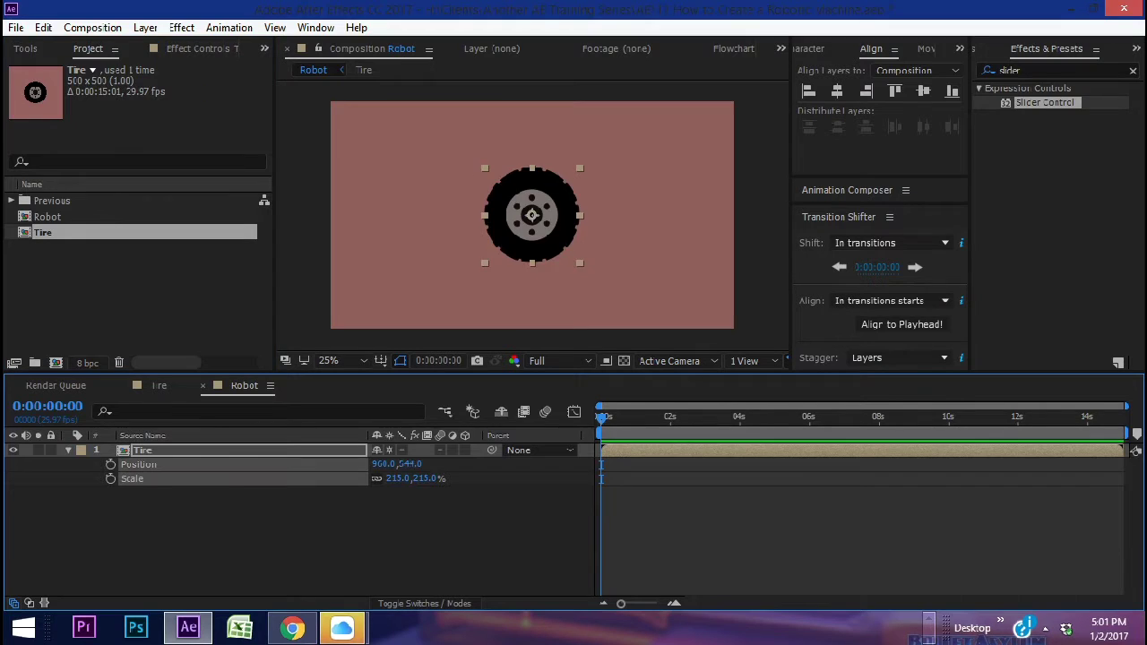
Scale the Tire layer to 108% and place it at position 632, 929 in the Robot composition.
drag(417, 478, 453, 484)
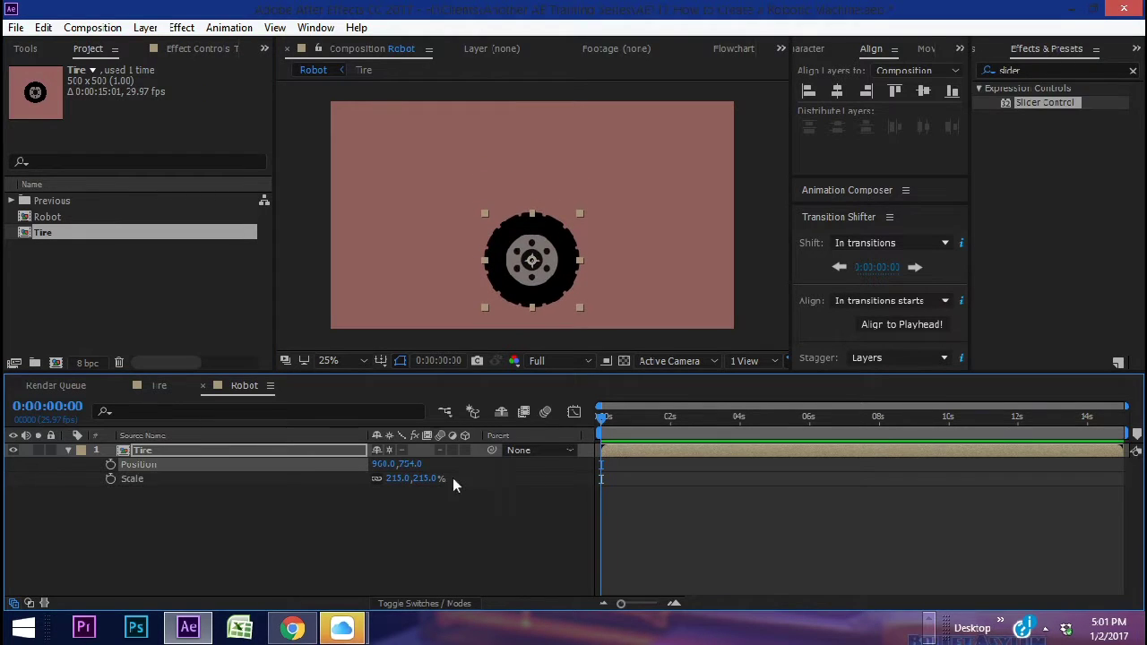
click(297, 479)
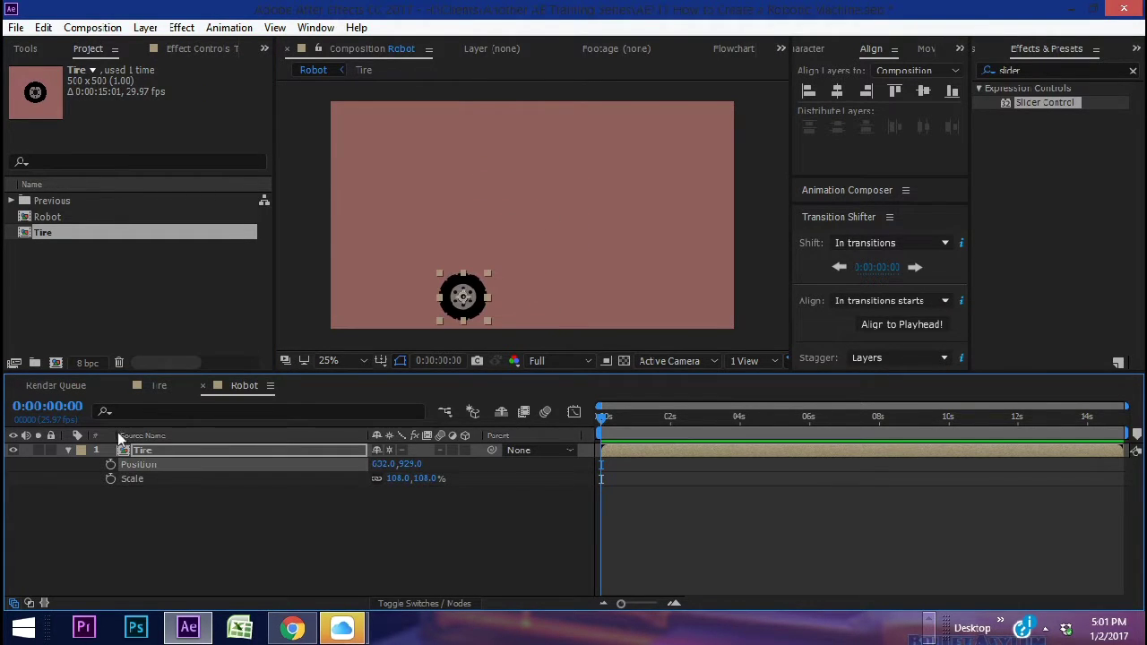
Duplicate the Tire layer and move one of the two tires horizontally to position 1240, 929.
click(156, 445)
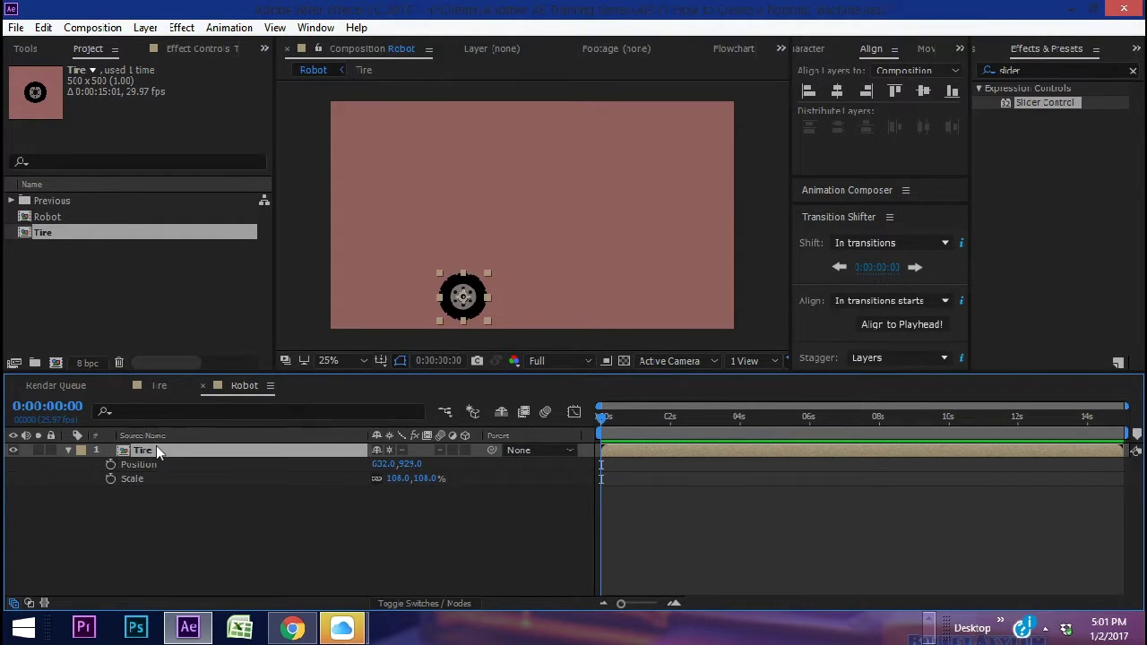
key(ctrl+d)
drag(384, 479, 439, 479)
click(463, 296)
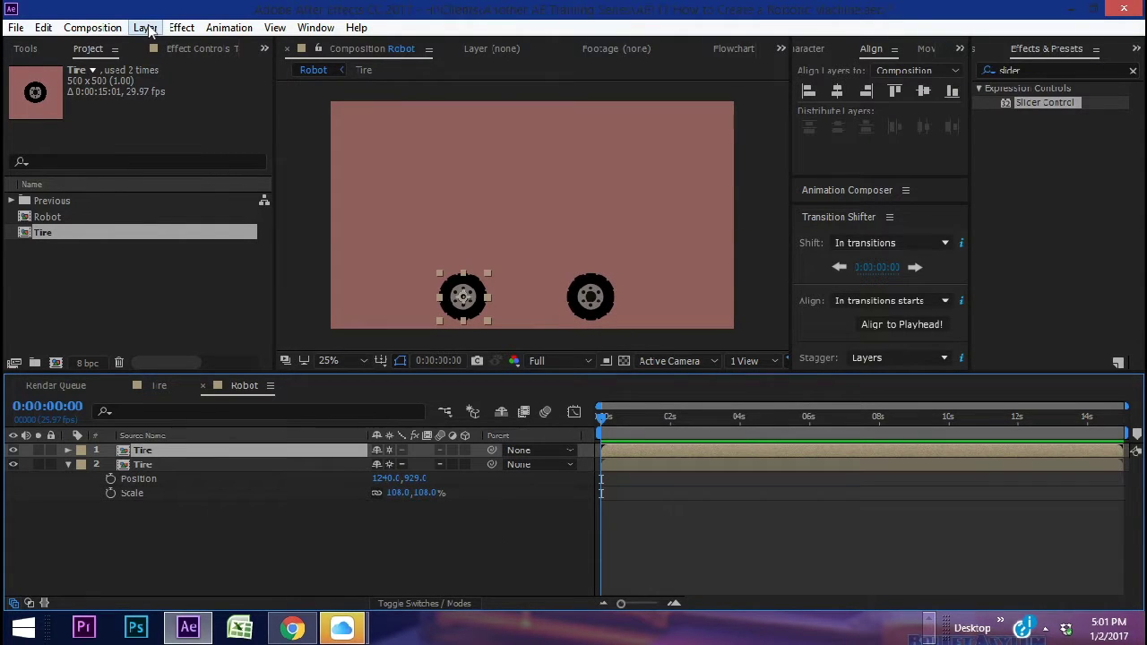
Create a new shape layer above the tires and add a rectangle, a fill and a stroke to its contents.
click(145, 28)
mouse_move(215, 25)
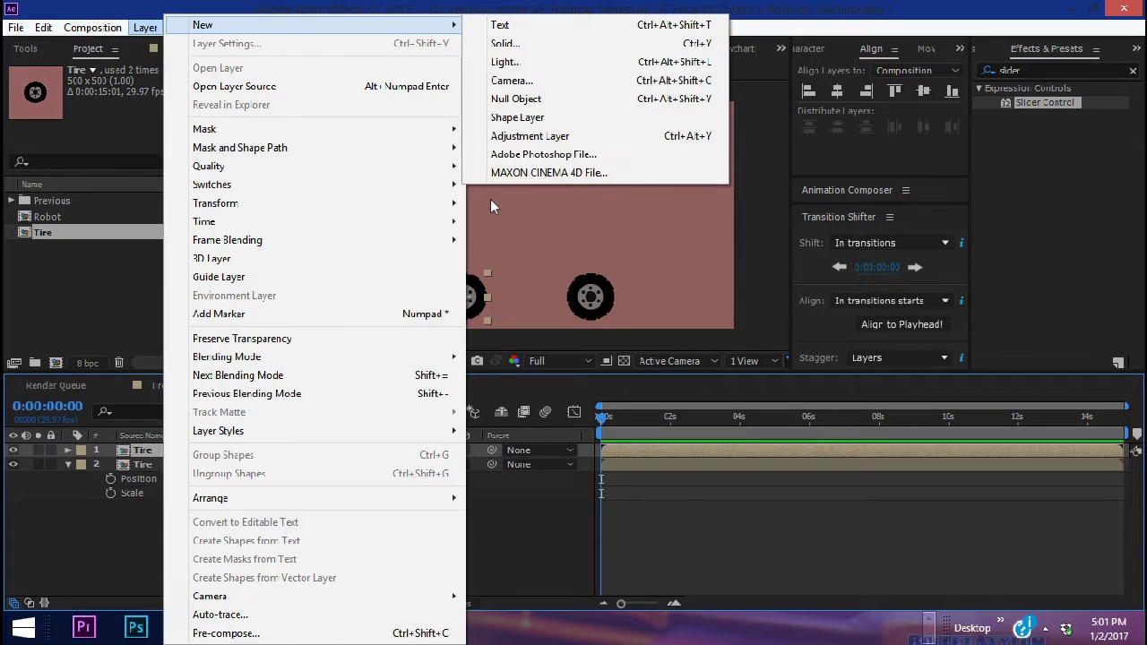
click(513, 116)
click(473, 465)
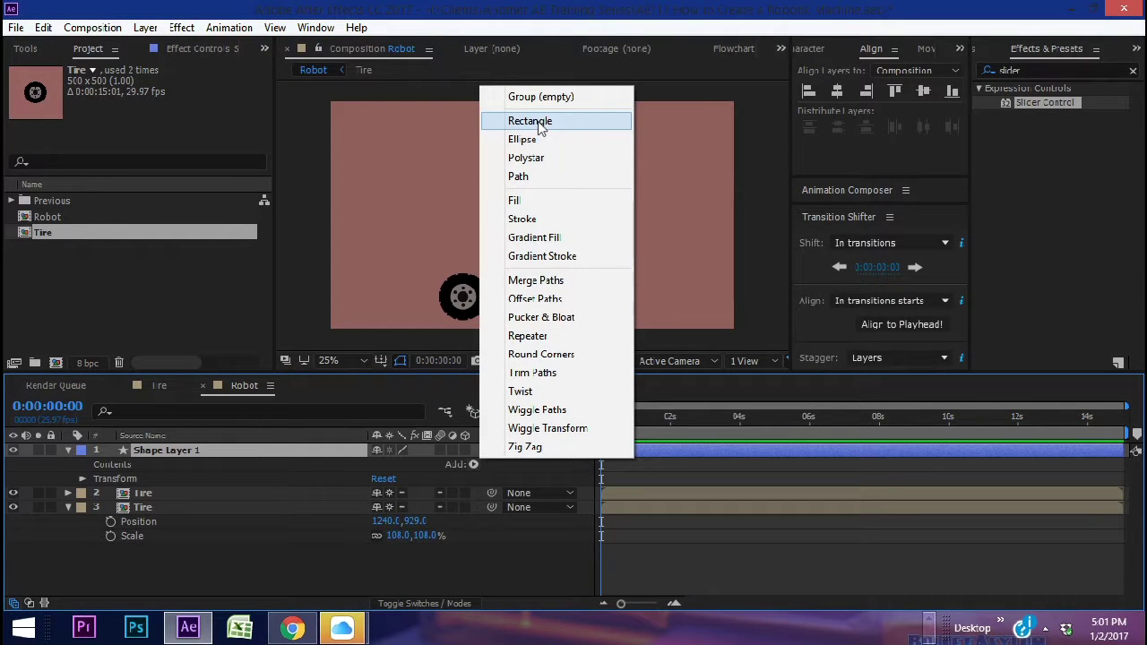
click(539, 122)
click(473, 465)
click(525, 200)
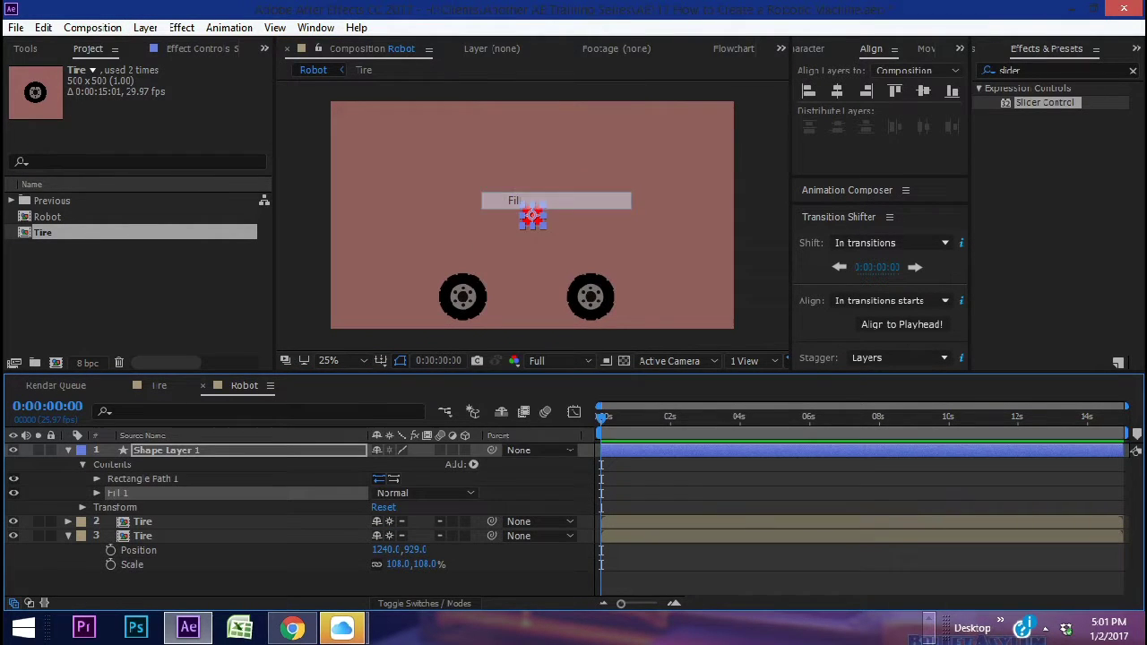
click(473, 465)
click(540, 223)
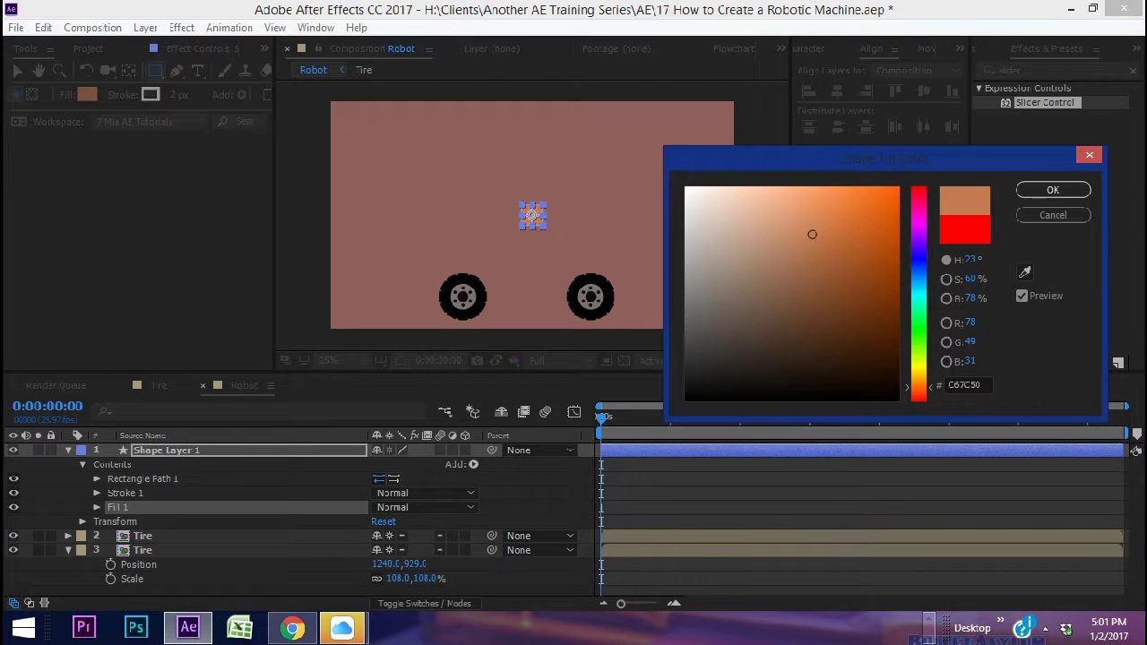
Set the rectangle's fill to orange DE8650 and its stroke to dark brown 6F4125.
click(1053, 190)
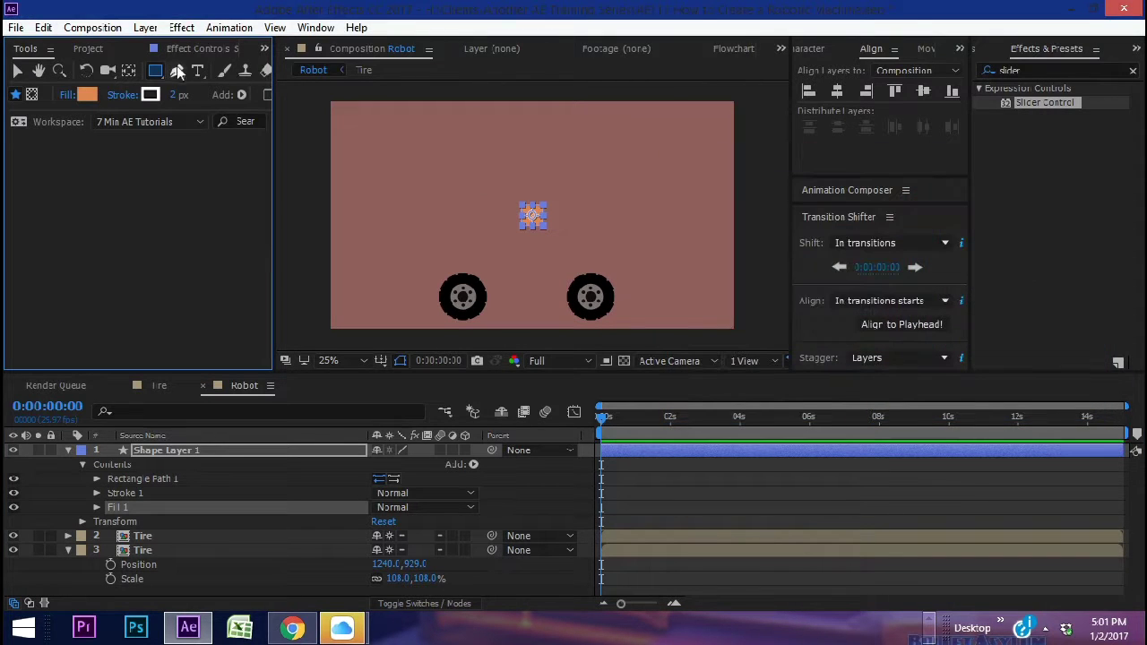
click(150, 94)
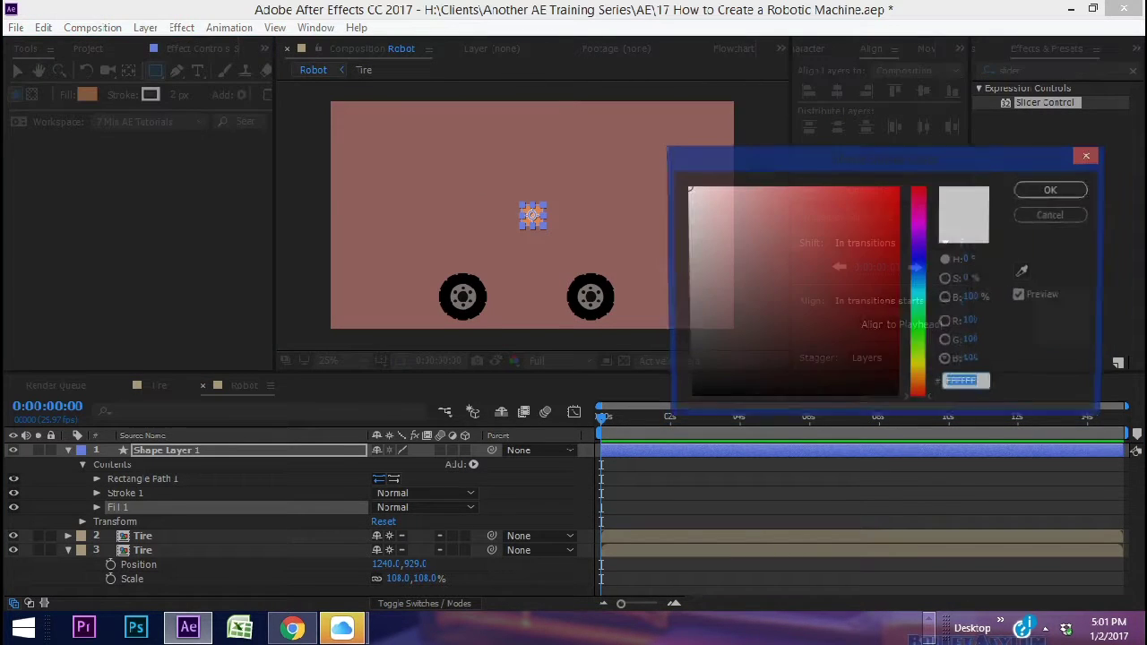
click(1025, 271)
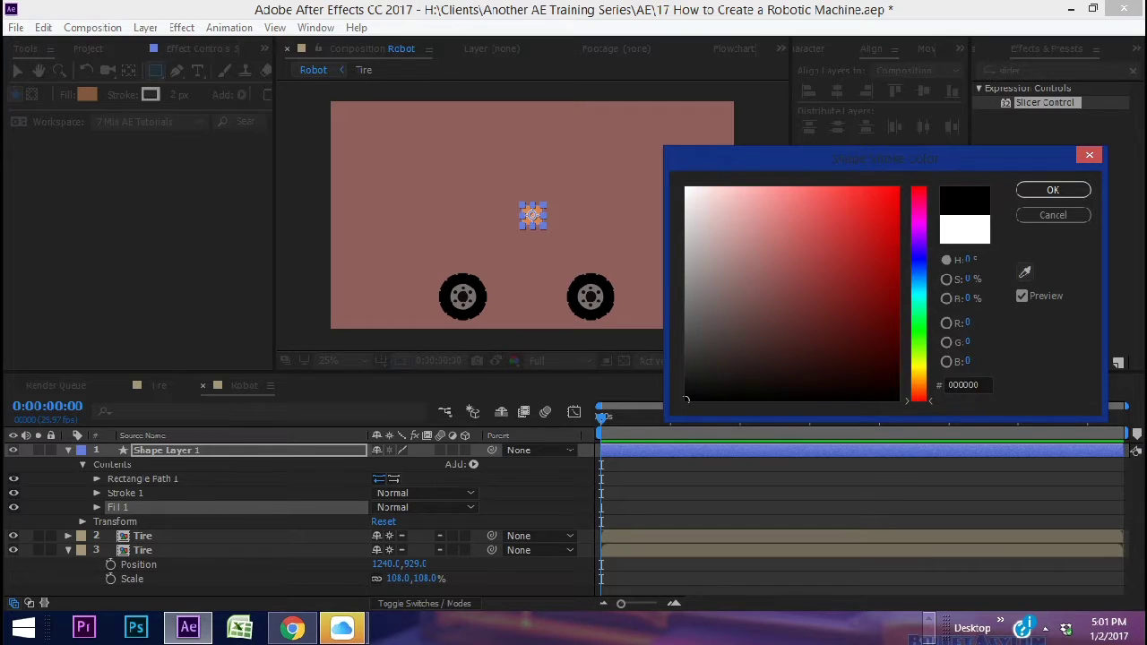
click(537, 220)
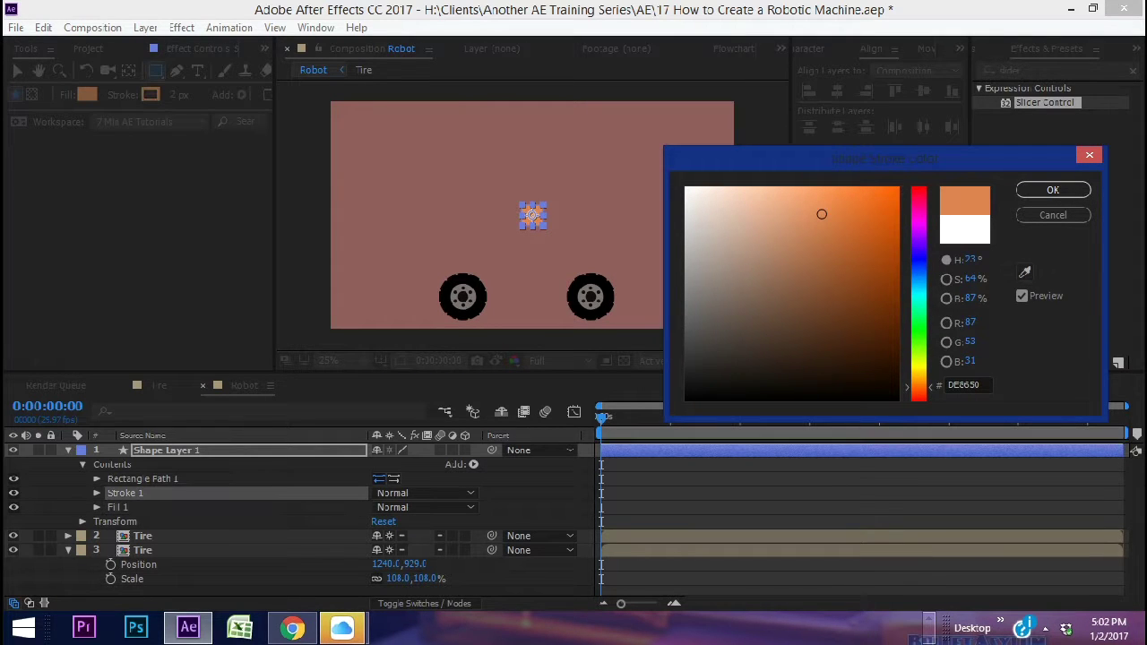
drag(821, 214, 826, 308)
click(1052, 190)
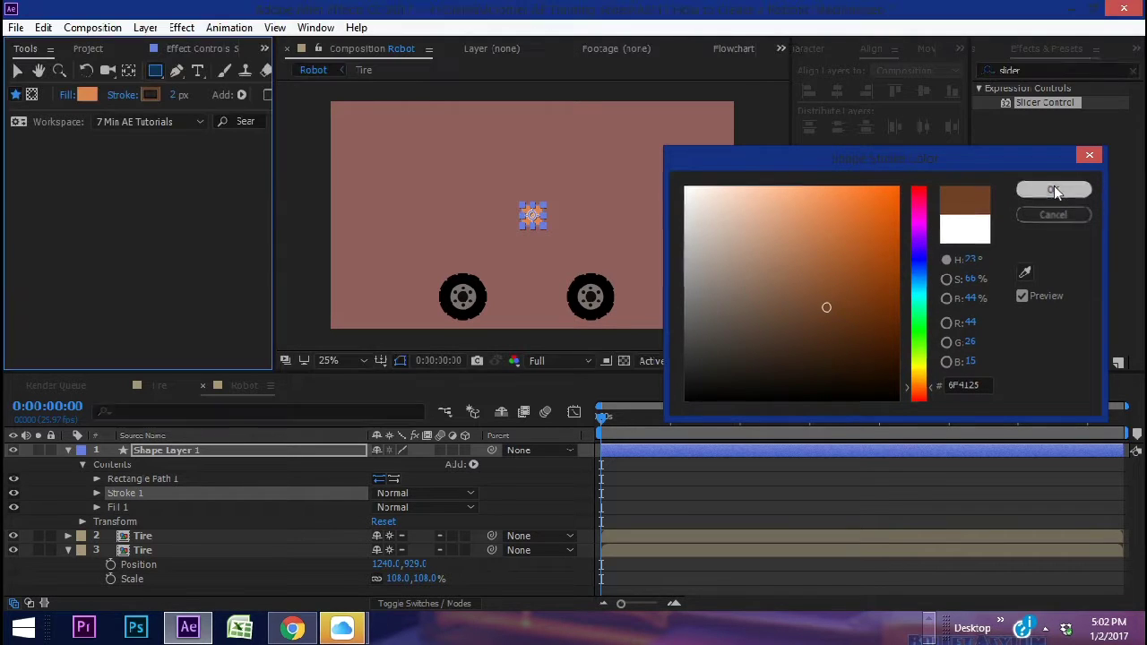
Move the rectangle's shape layer to position 936, 865, between the two tires.
click(82, 563)
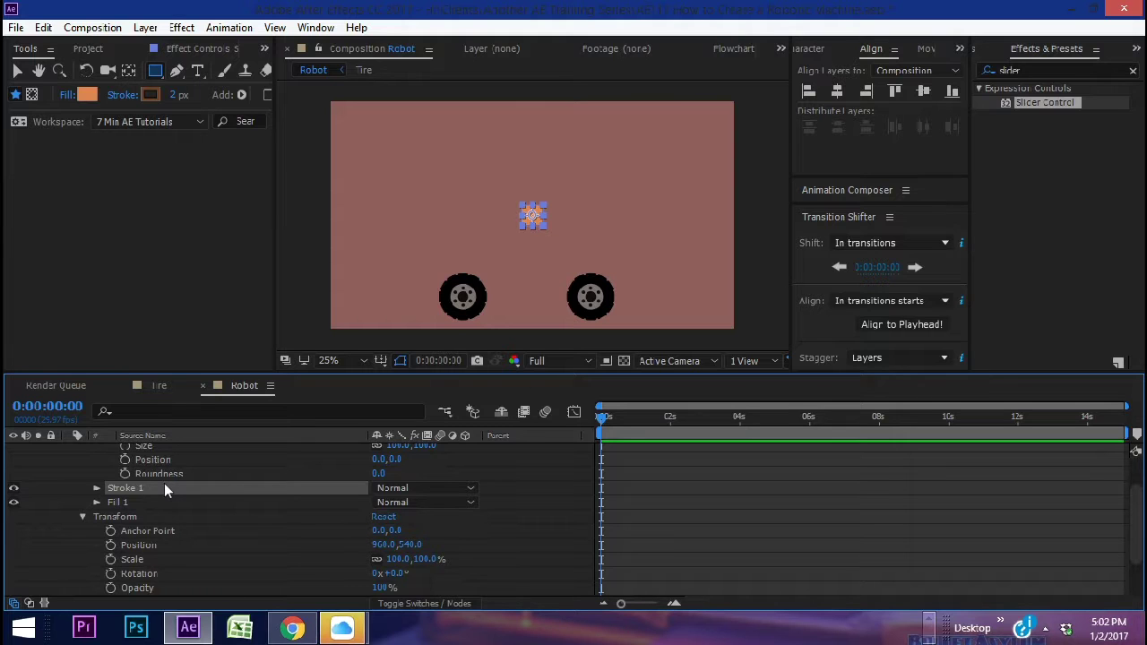
scroll(175, 533, up, 2)
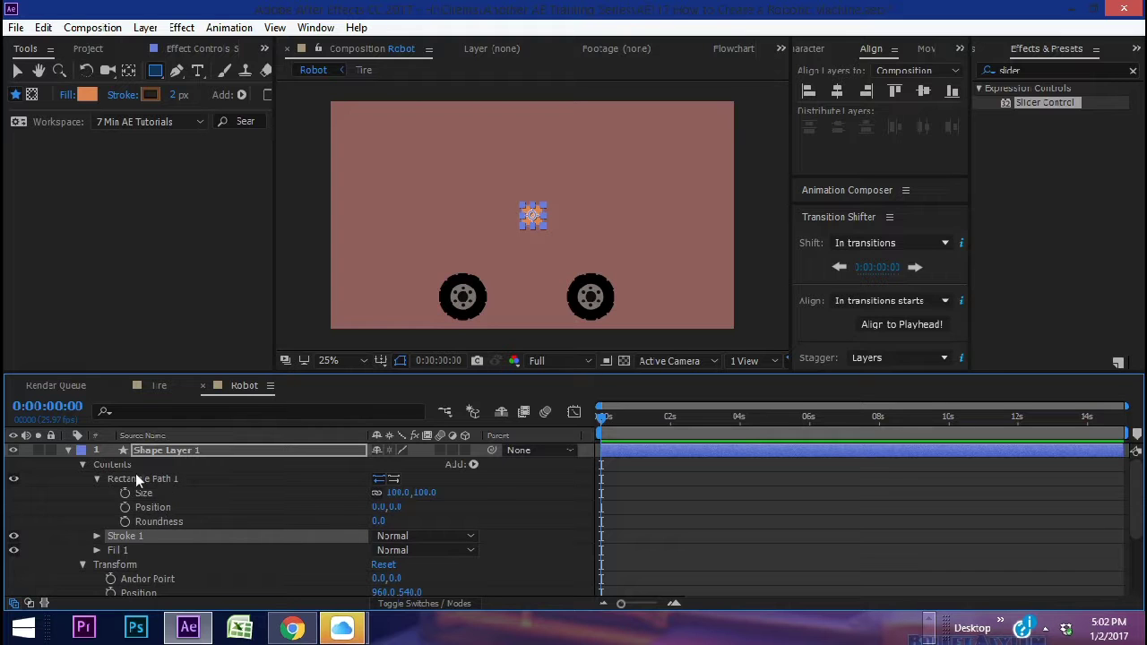
scroll(371, 553, down, 2)
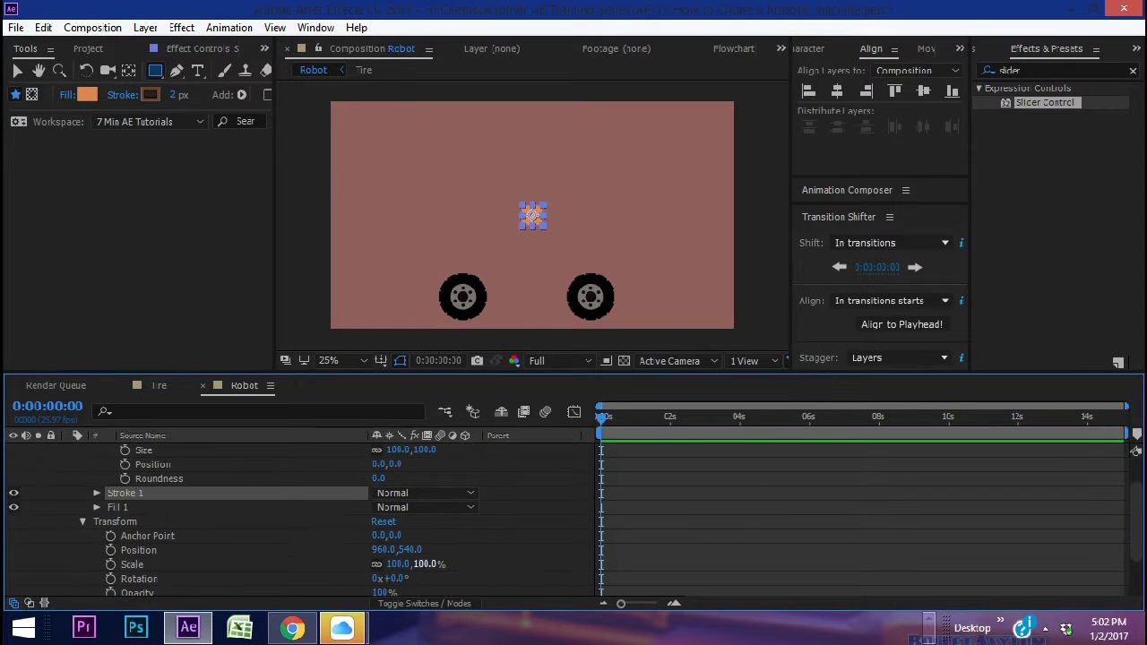
drag(410, 549, 439, 548)
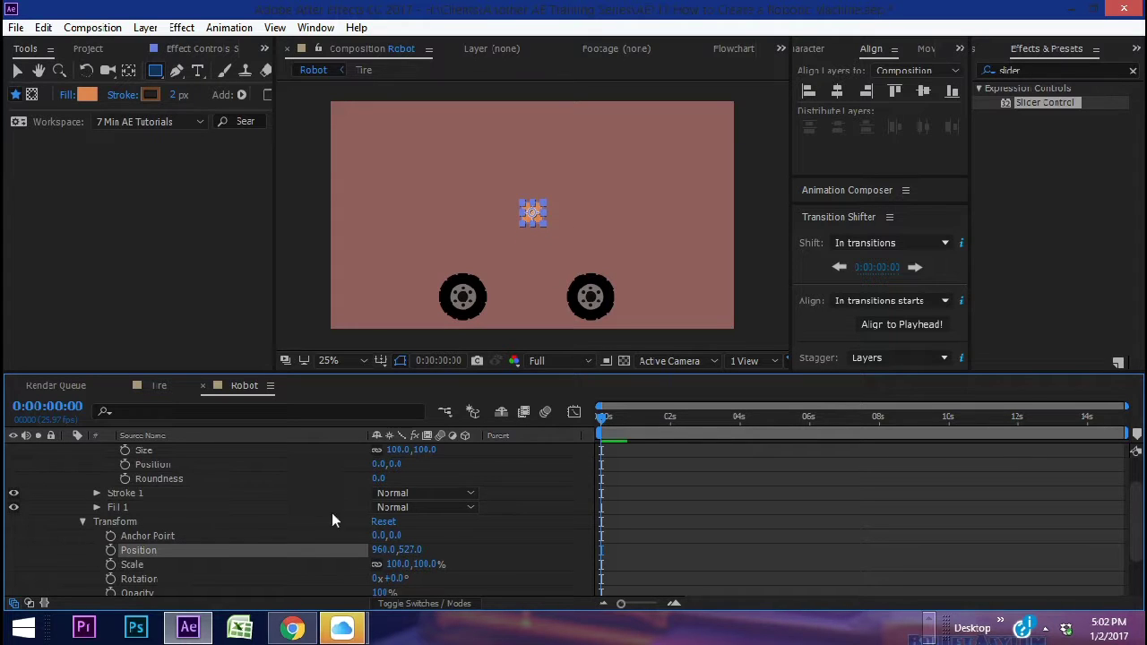
scroll(204, 488, up, 2)
drag(396, 507, 369, 506)
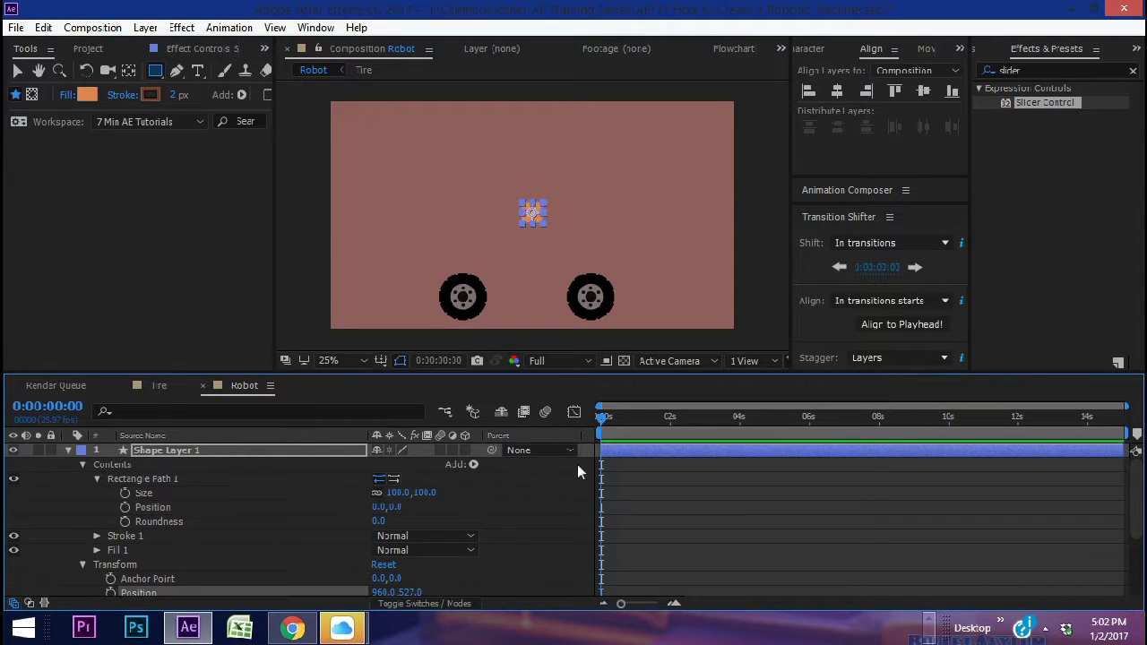
scroll(488, 549, down, 1)
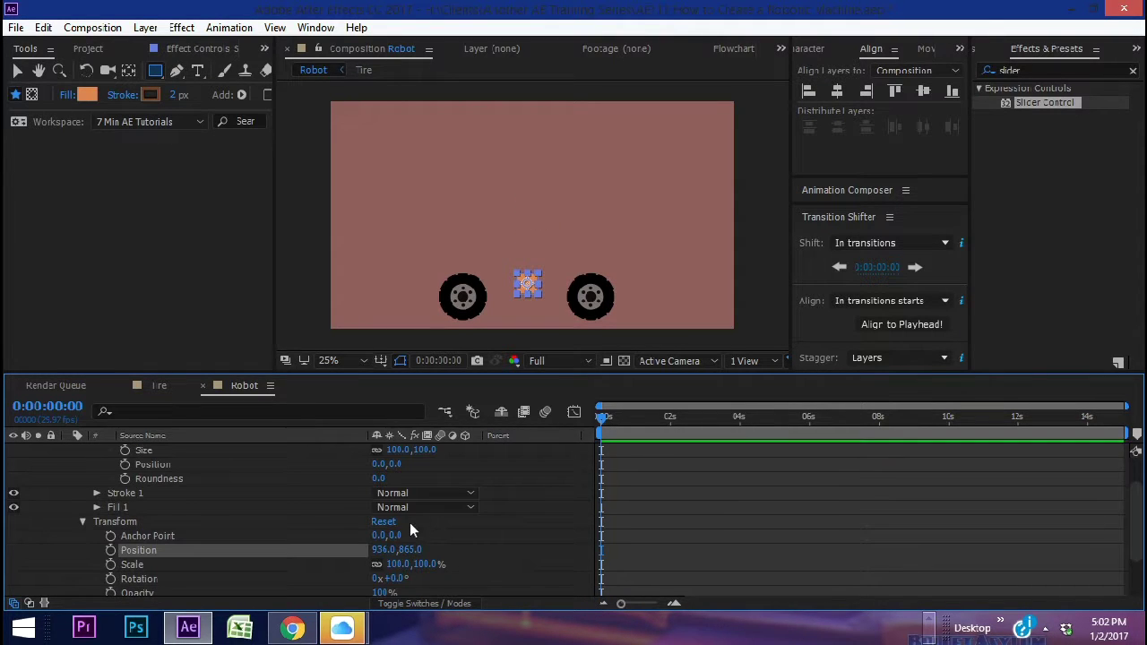
scroll(423, 493, up, 1)
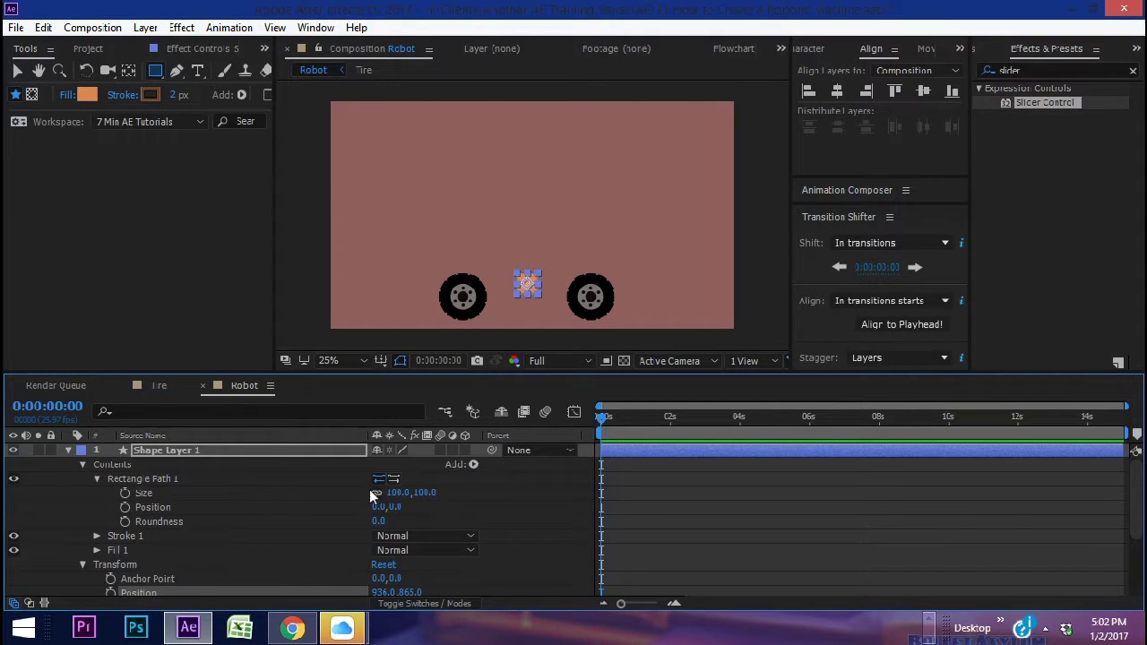
Set the rectangle path's size to 1071 × 253 with unlinked proportions and its roundness to 325.
drag(398, 493, 1138, 493)
drag(430, 493, 517, 493)
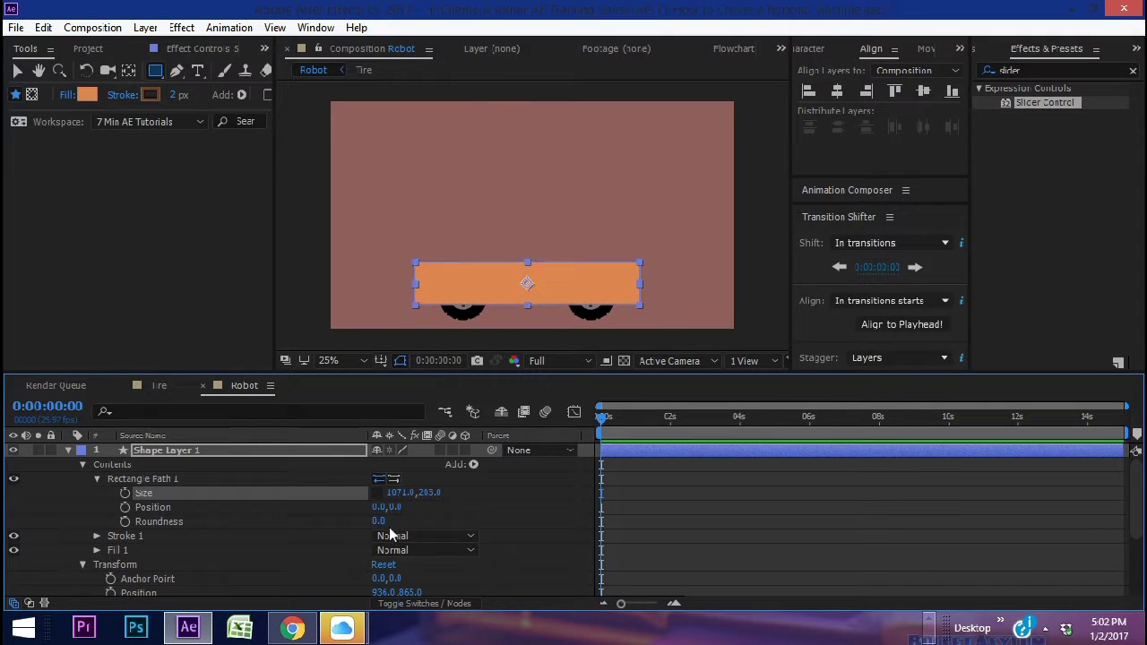
drag(378, 520, 484, 520)
drag(429, 492, 473, 492)
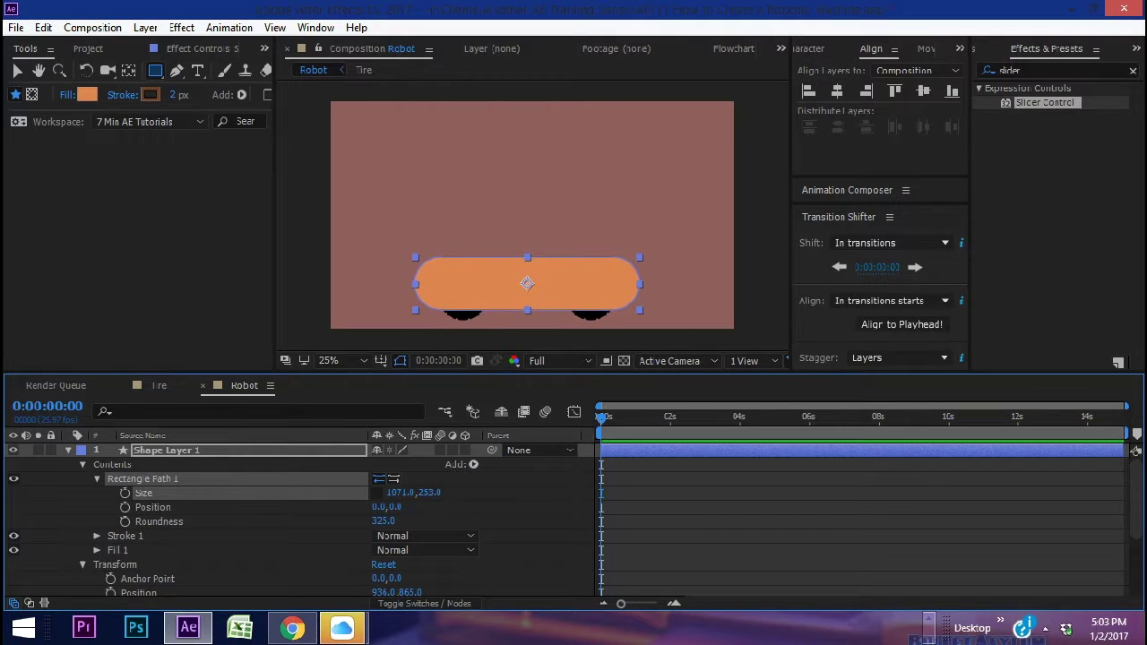
click(114, 137)
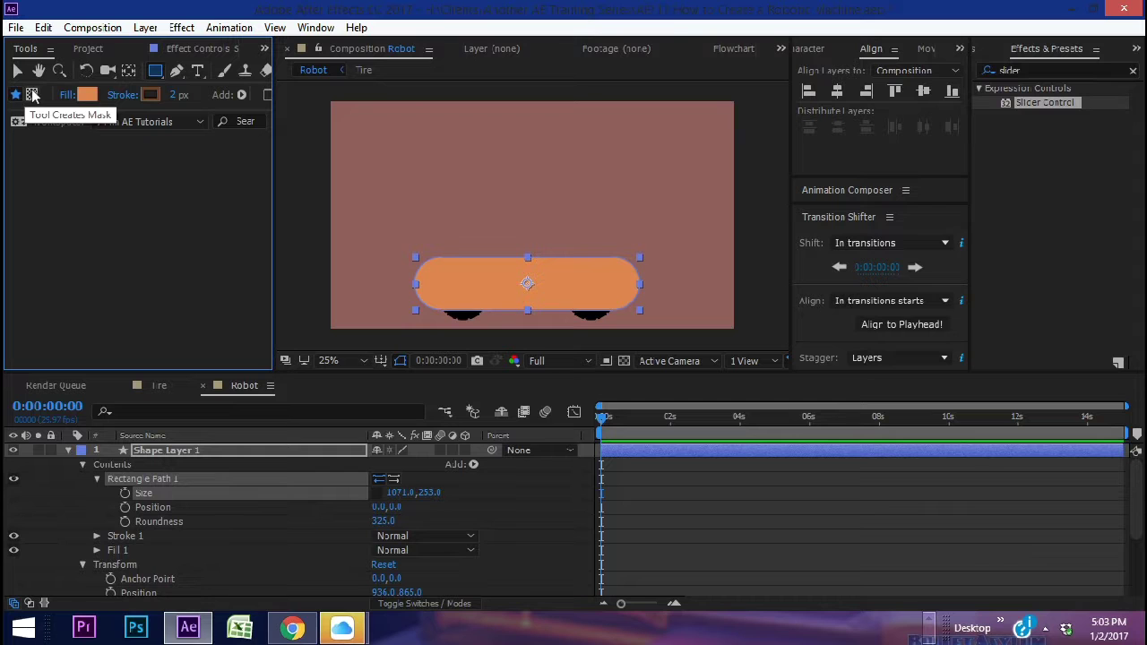
Mask the orange rounded shape with a wide rectangle that cuts its lower edge flat above the tires.
click(32, 95)
drag(387, 206, 690, 291)
click(268, 552)
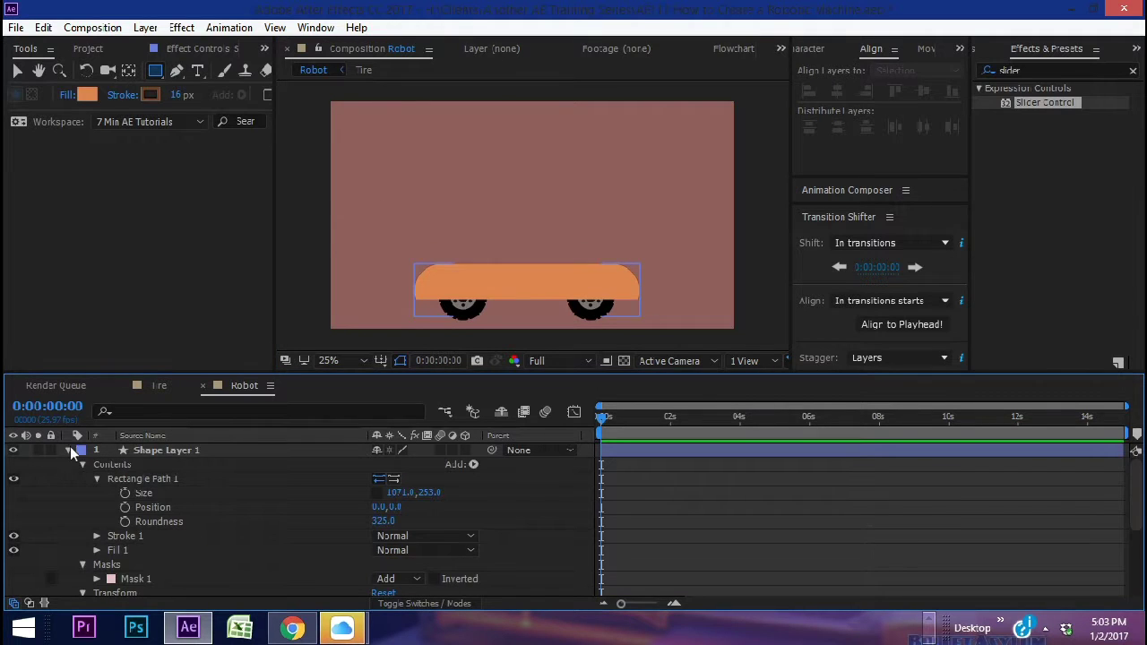
click(69, 448)
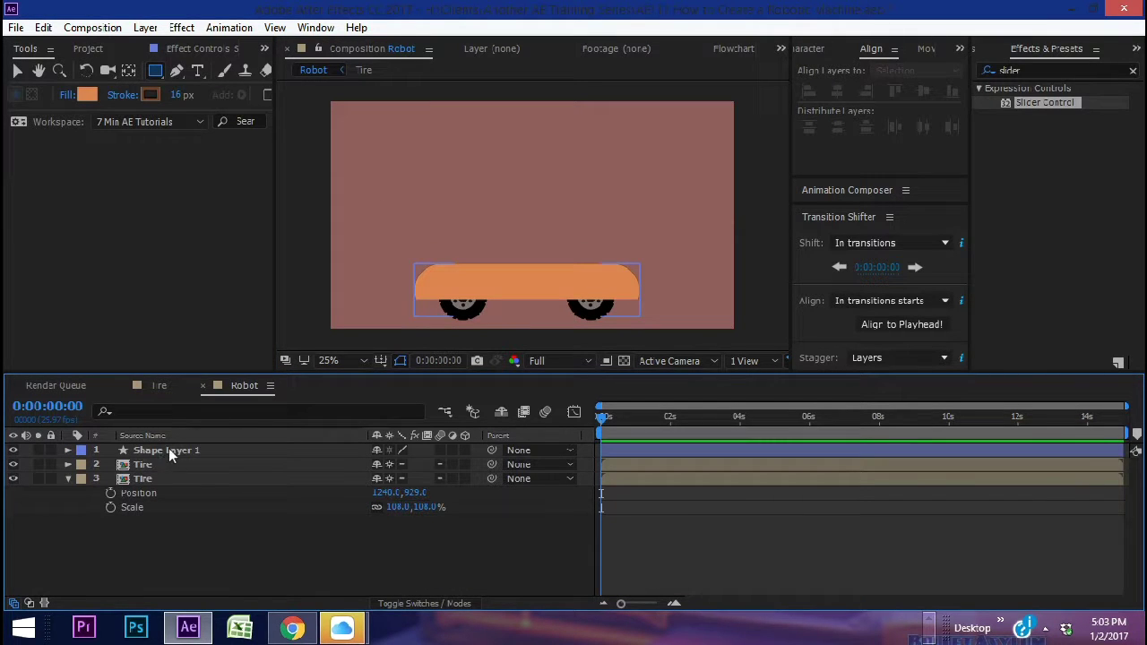
Rename the orange shape layer as Main and parent both Tire layers to it.
click(169, 448)
key(Return)
text(Main)
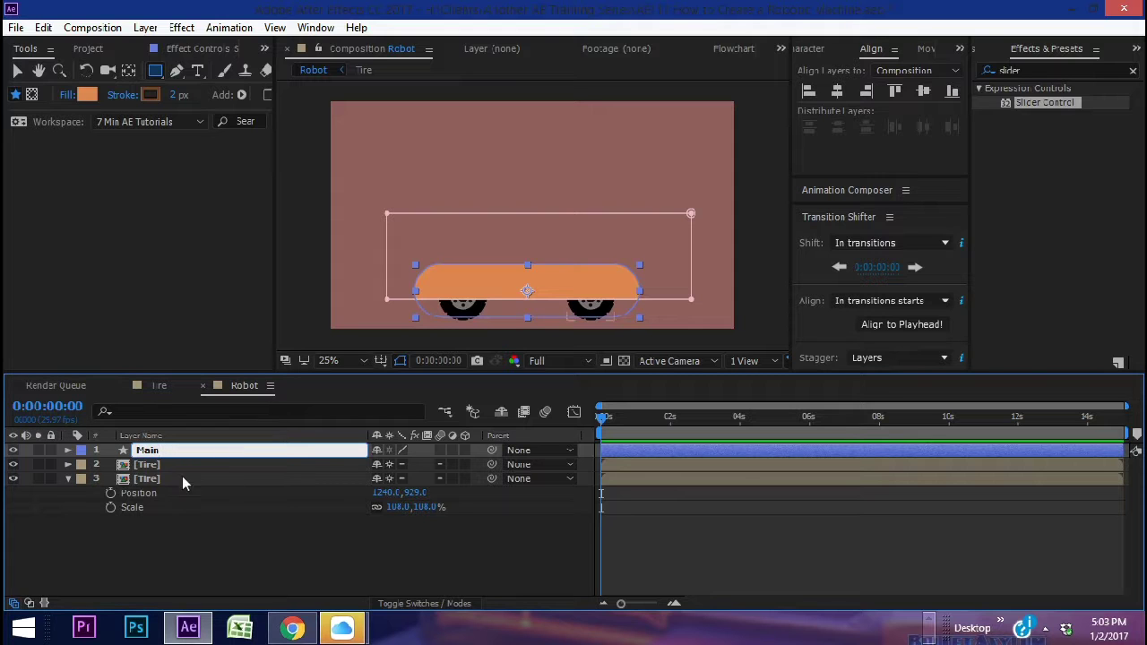
click(150, 465)
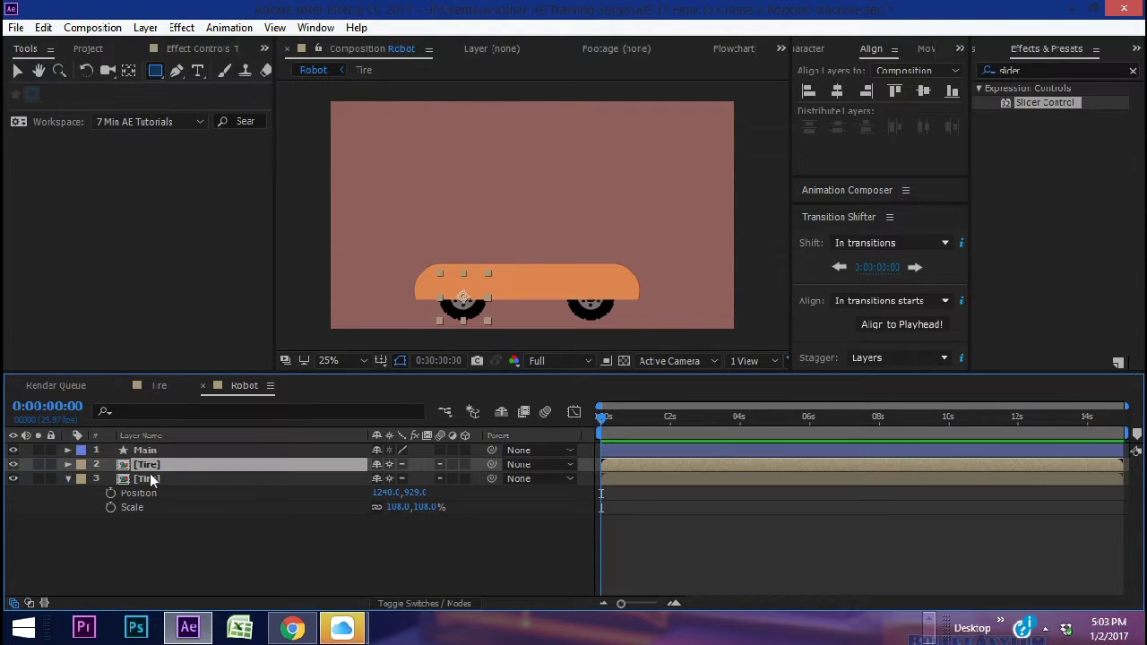
shift+click(147, 478)
drag(490, 465, 130, 450)
Duplicate the Main layer and delete the mask from the copy.
click(144, 452)
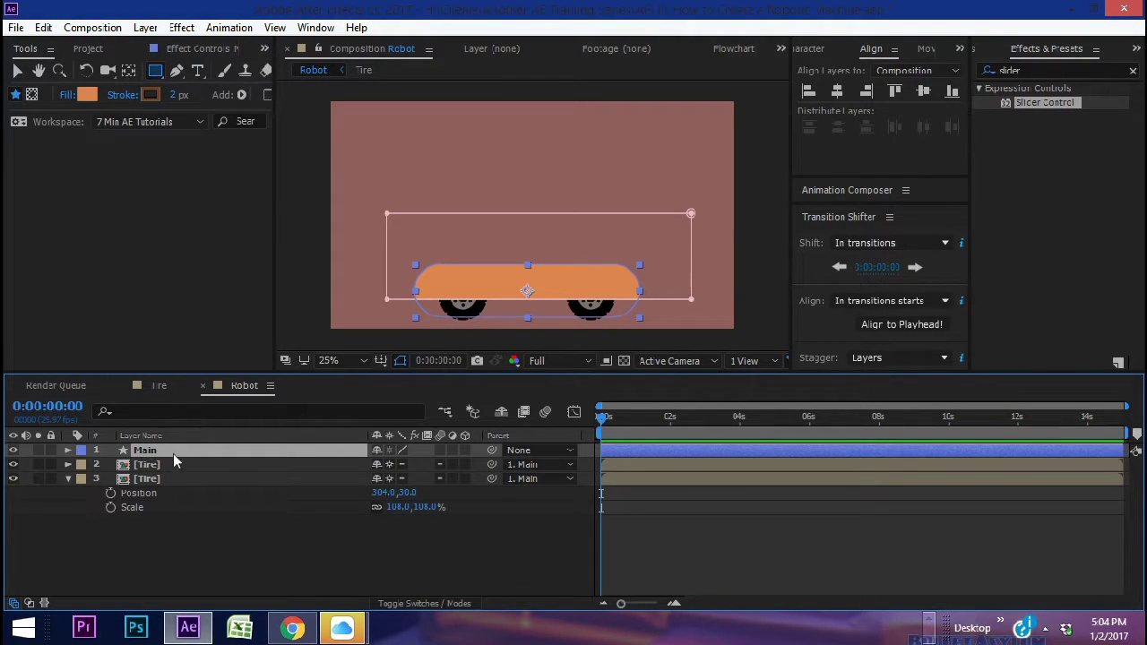
key(ctrl+d)
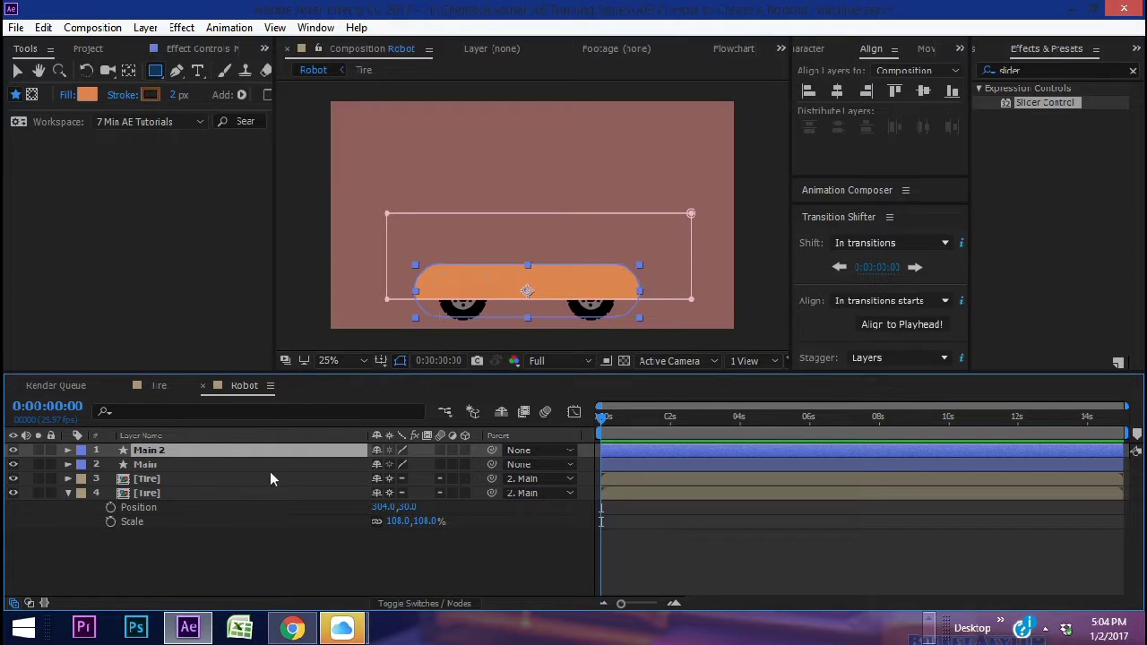
key(m)
click(139, 467)
key(Delete)
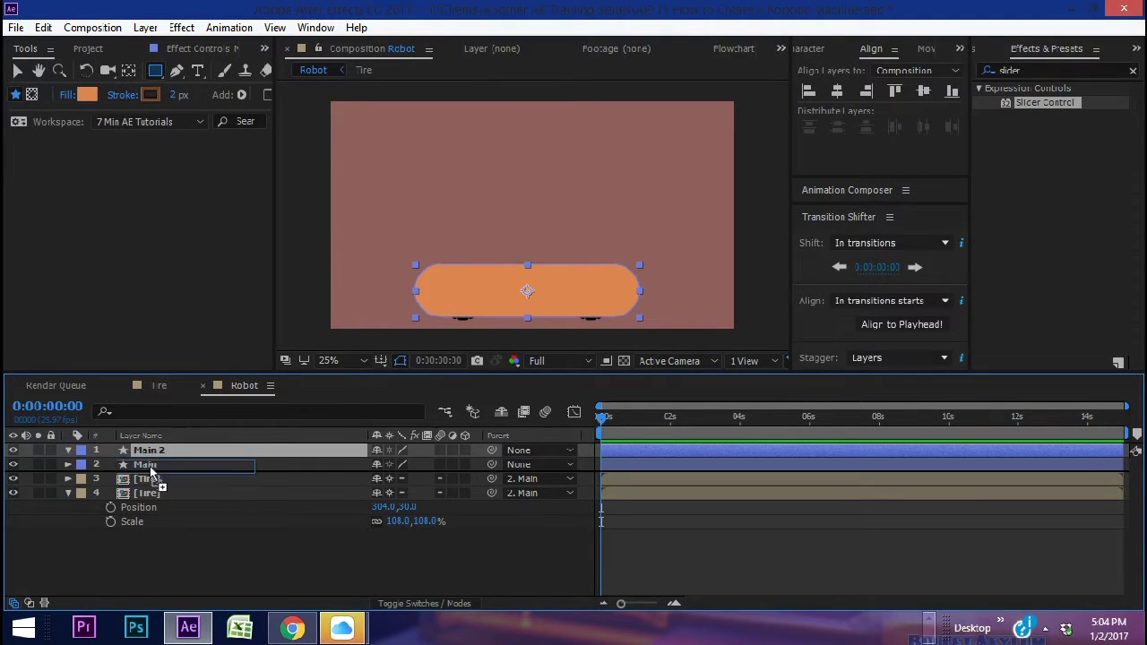
Move the unmasked copy below the Main layer and rename it Main connector.
key(ctrl+[)
key(Return)
text(Main connector)
key(Return)
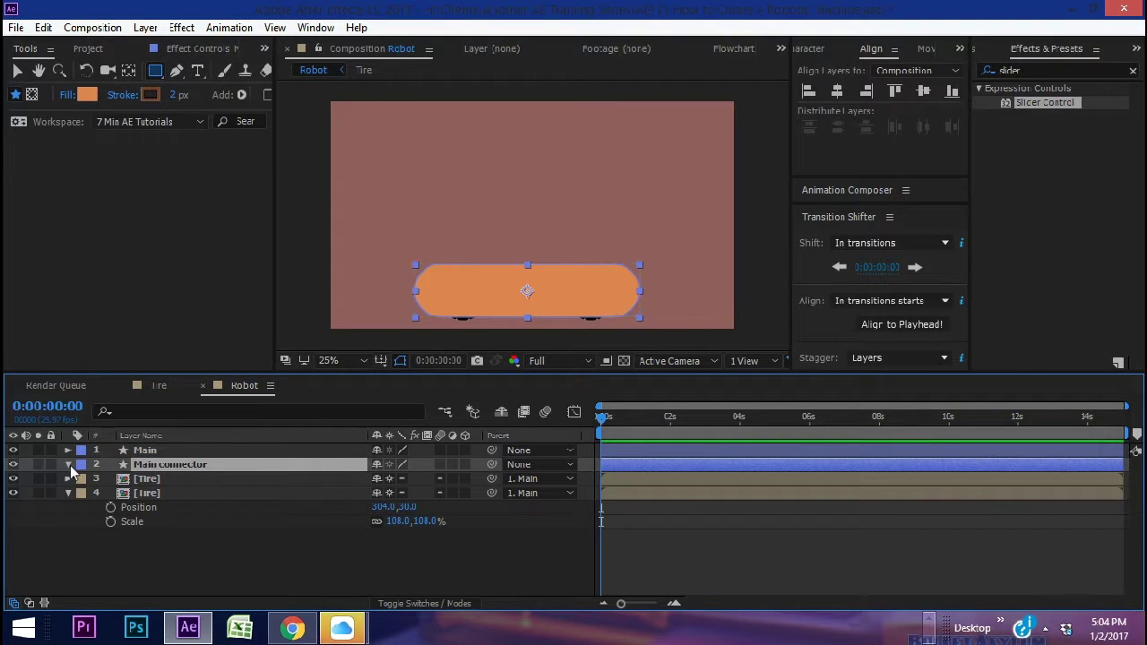
Set the Main connector's rectangle path to roundness 0 and a width of 307, keeping the height at 253.
click(67, 464)
click(83, 479)
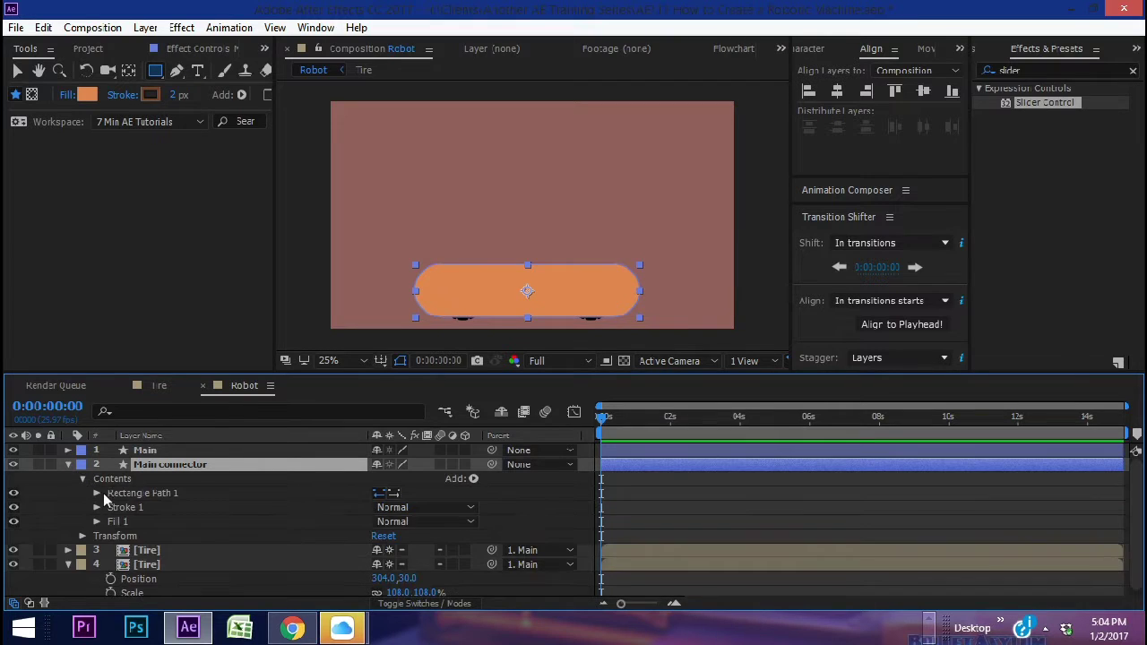
click(97, 493)
click(384, 536)
text(0)
drag(398, 507, 326, 507)
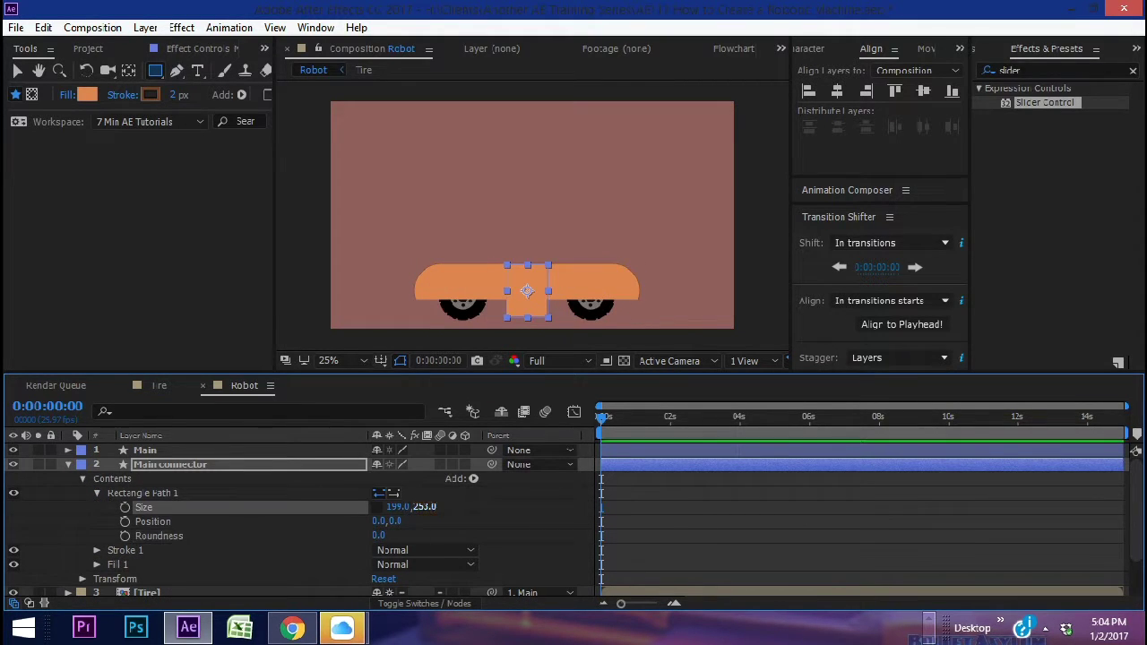
drag(398, 508, 464, 507)
Raise the Main connector layer vertically so it sticks out above the orange base.
scroll(99, 538, down, 2)
click(82, 517)
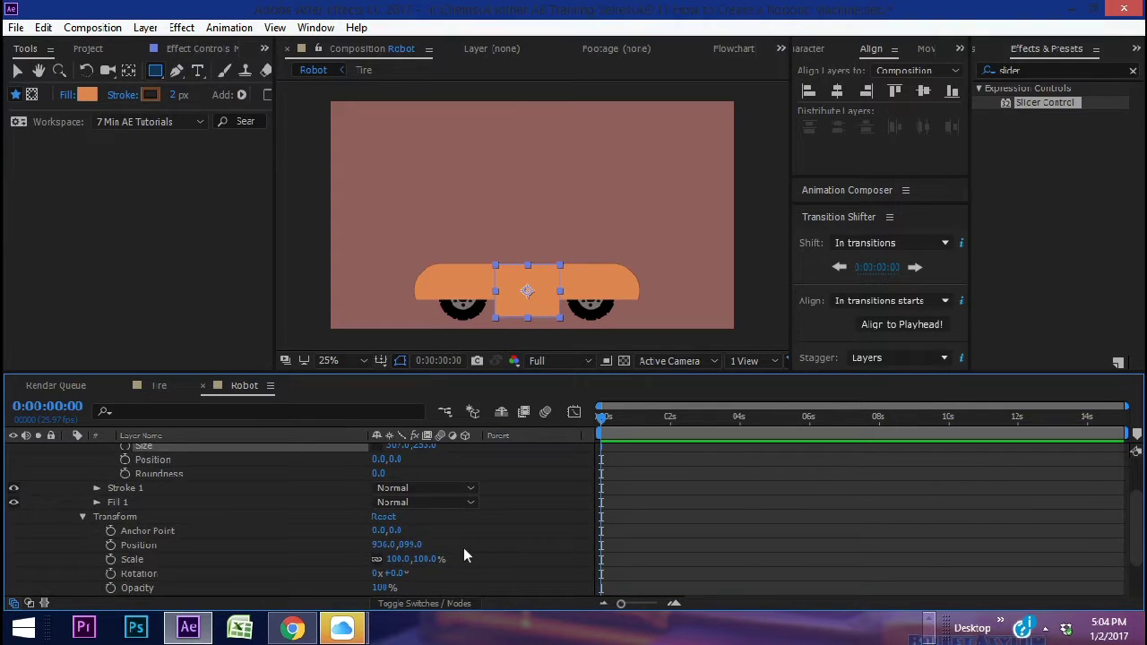
drag(411, 544, 376, 545)
drag(377, 545, 309, 545)
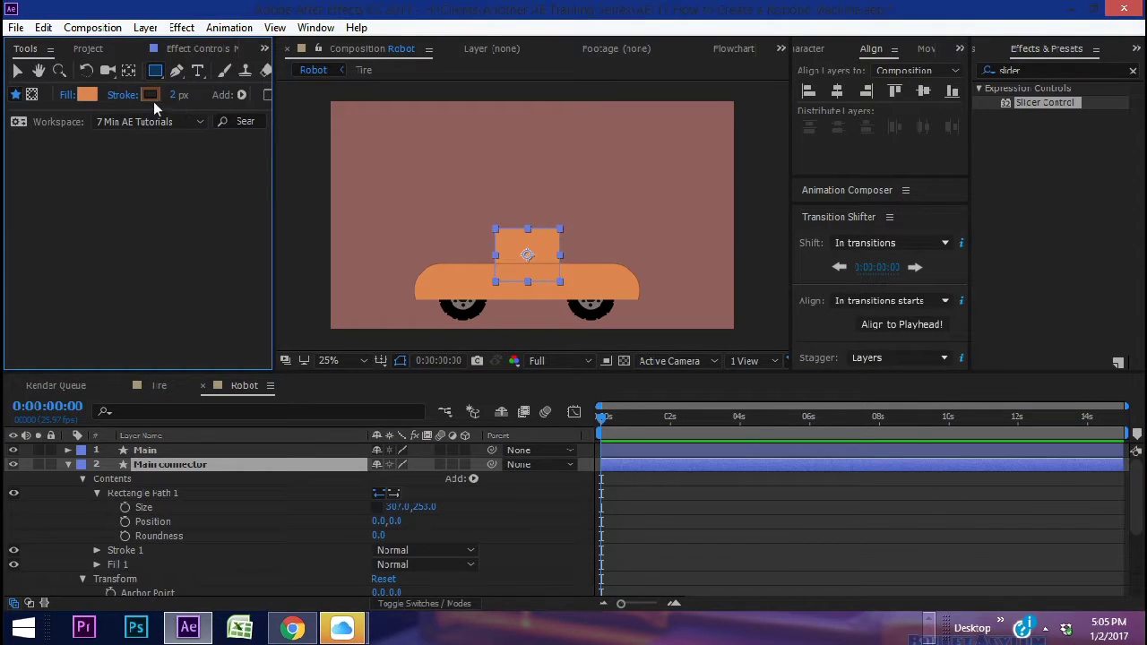
Set the Main connector's fill to brown 6F4125 and its stroke to the darker brown 331E12.
click(151, 94)
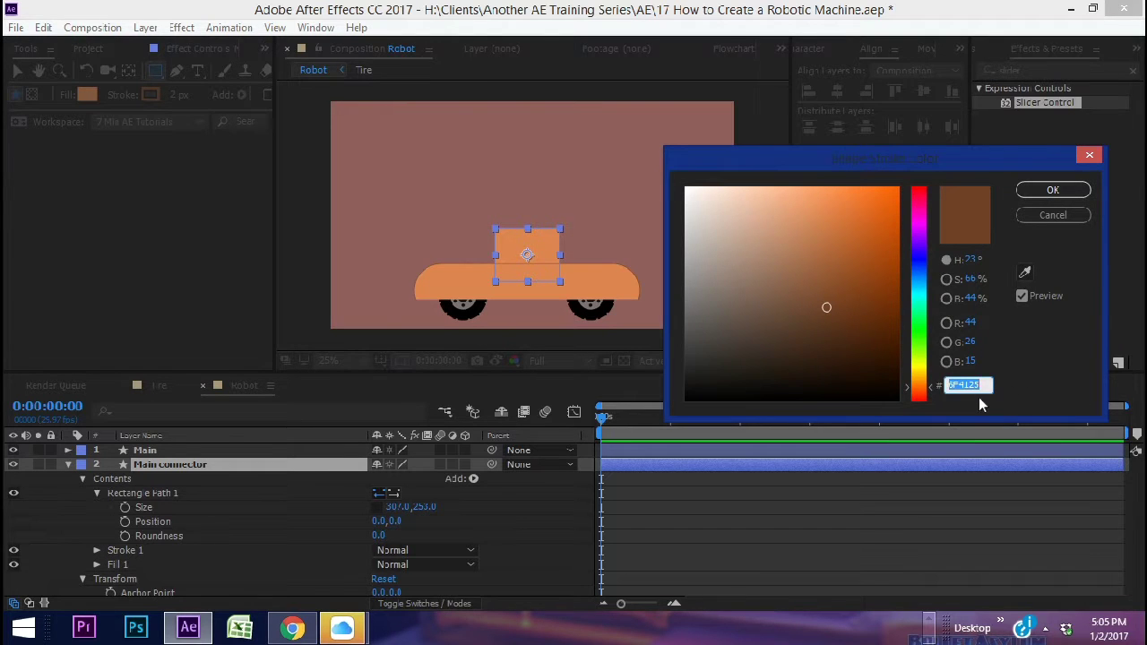
key(Return)
click(86, 96)
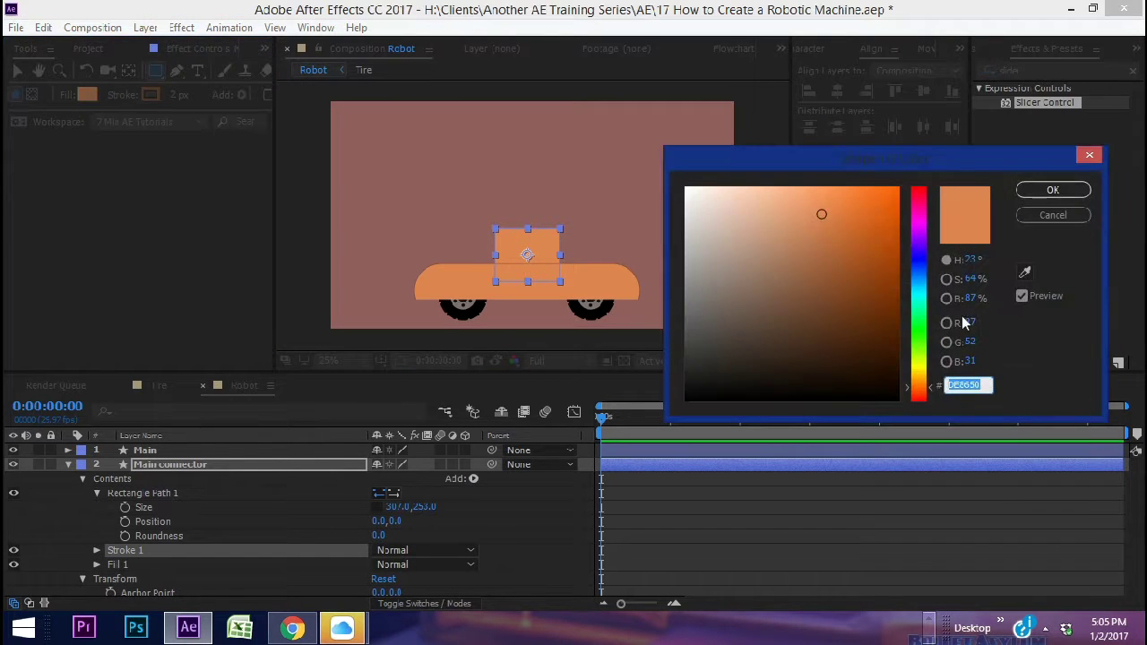
text(6F4125)
key(Return)
click(157, 94)
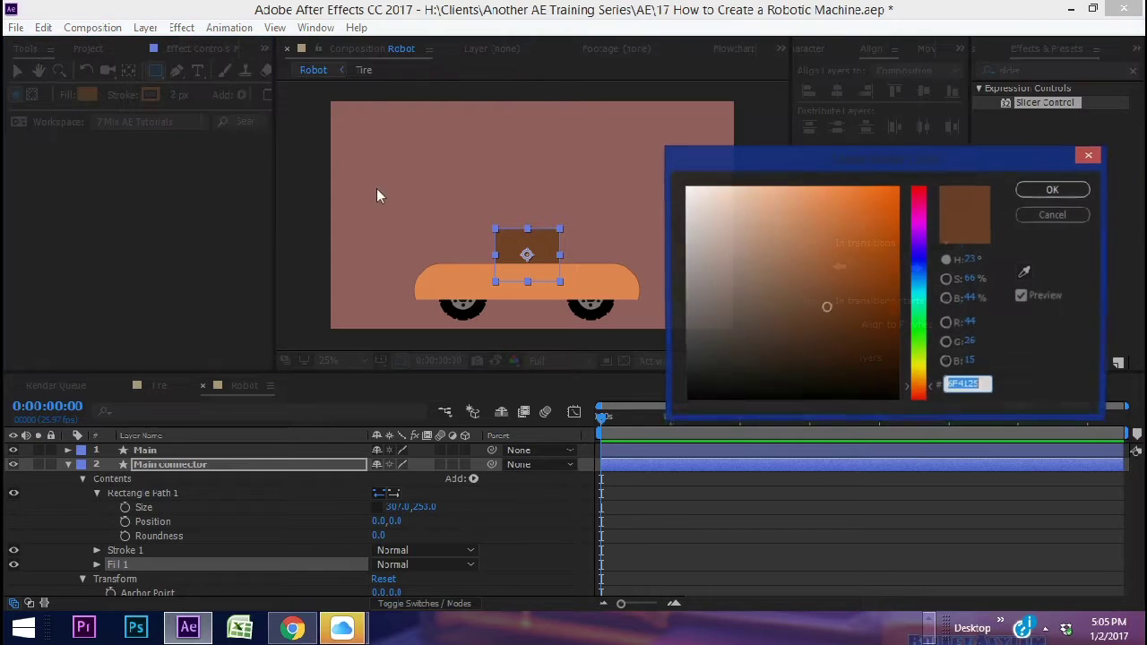
drag(826, 308, 825, 355)
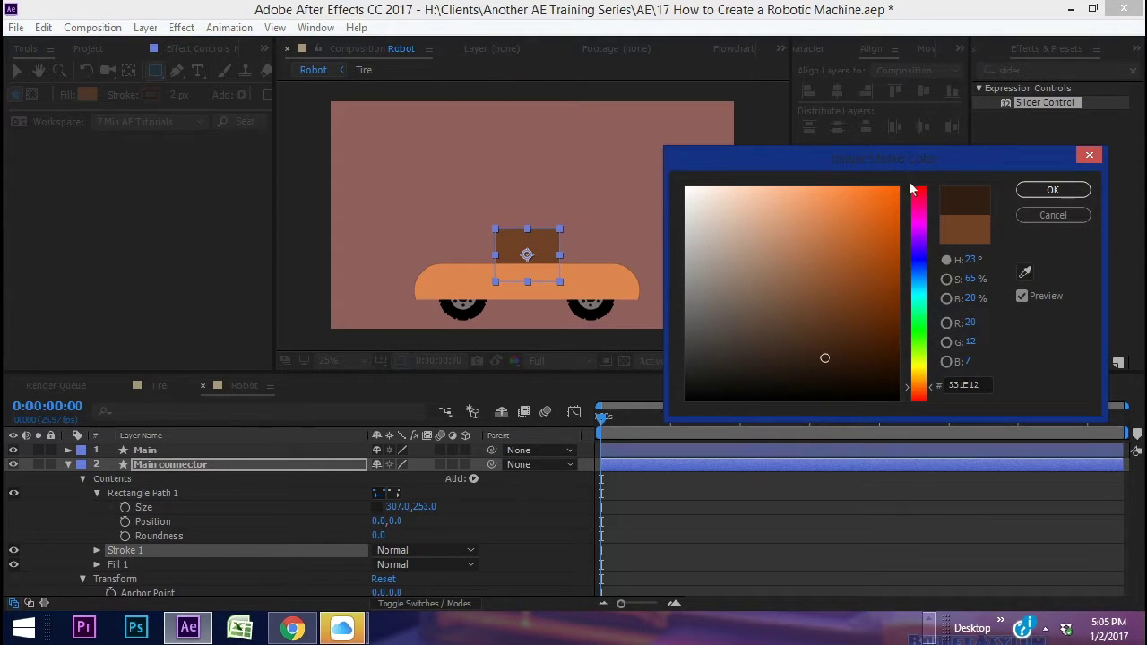
key(Return)
click(68, 464)
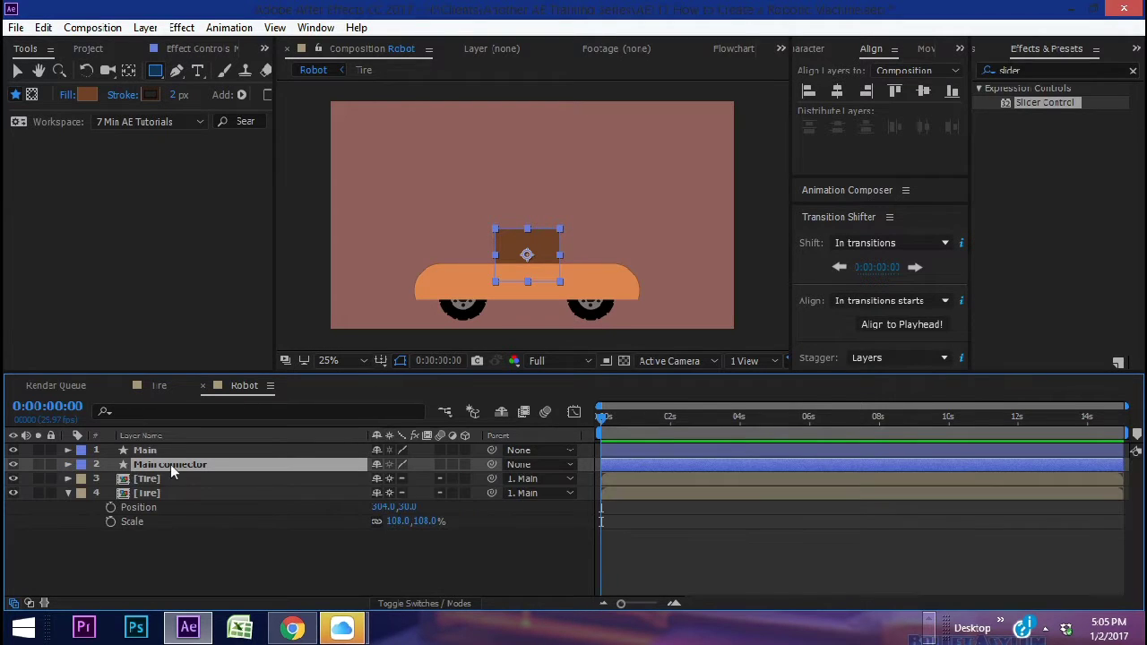
Duplicate the Main connector layer and set the copy's fill to orange DE8650.
key(ctrl+d)
click(95, 93)
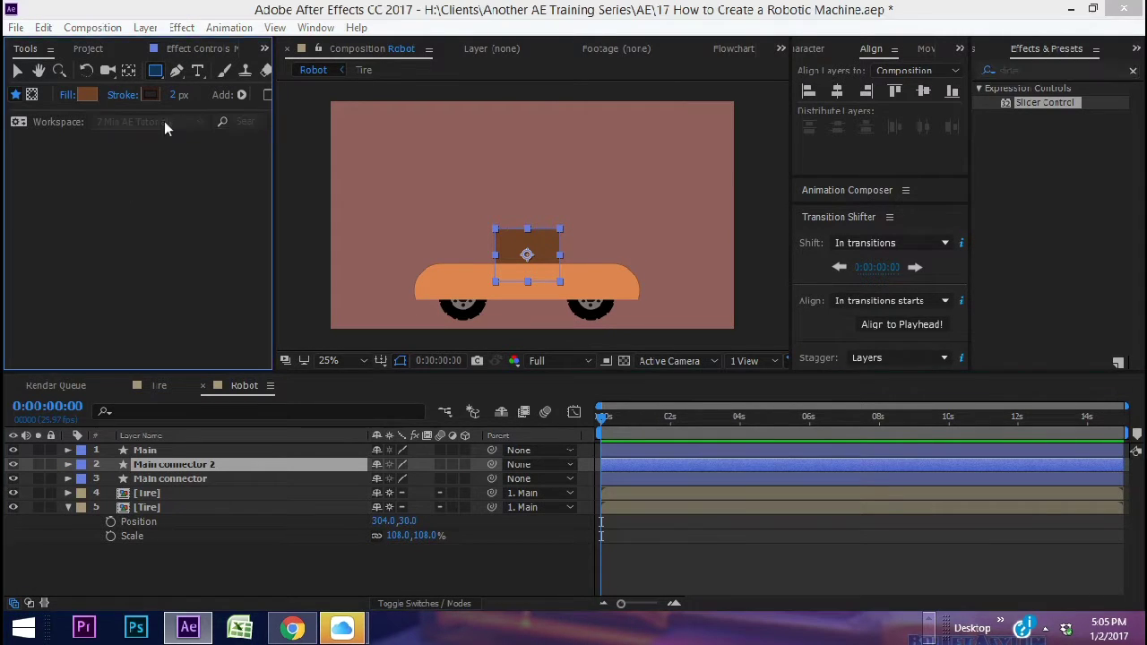
click(821, 214)
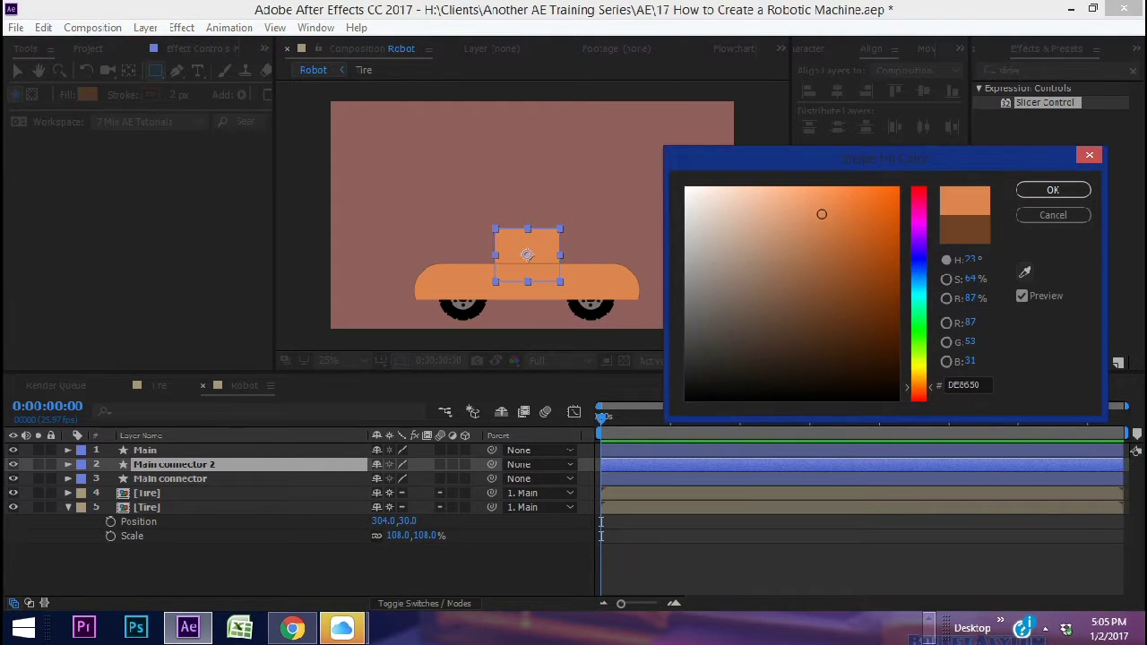
key(Return)
Move the orange copy up to position 936, 563 and widen its rectangle path to 517.
key(p)
drag(411, 478, 271, 479)
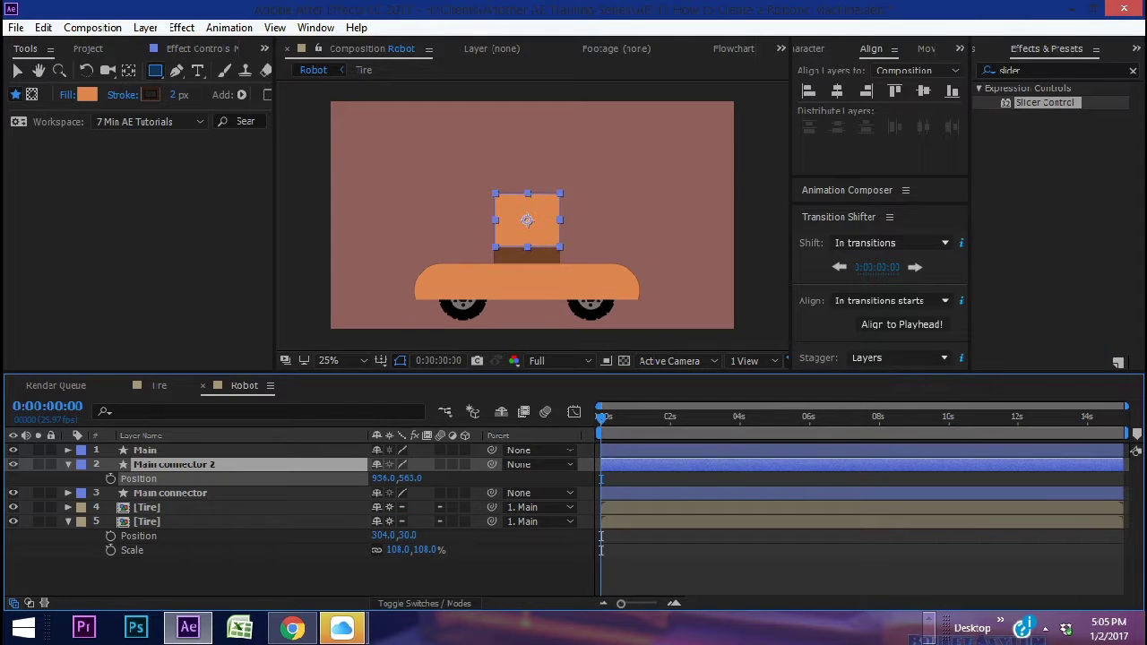
click(69, 465)
click(69, 466)
click(81, 478)
click(97, 493)
drag(397, 507, 570, 507)
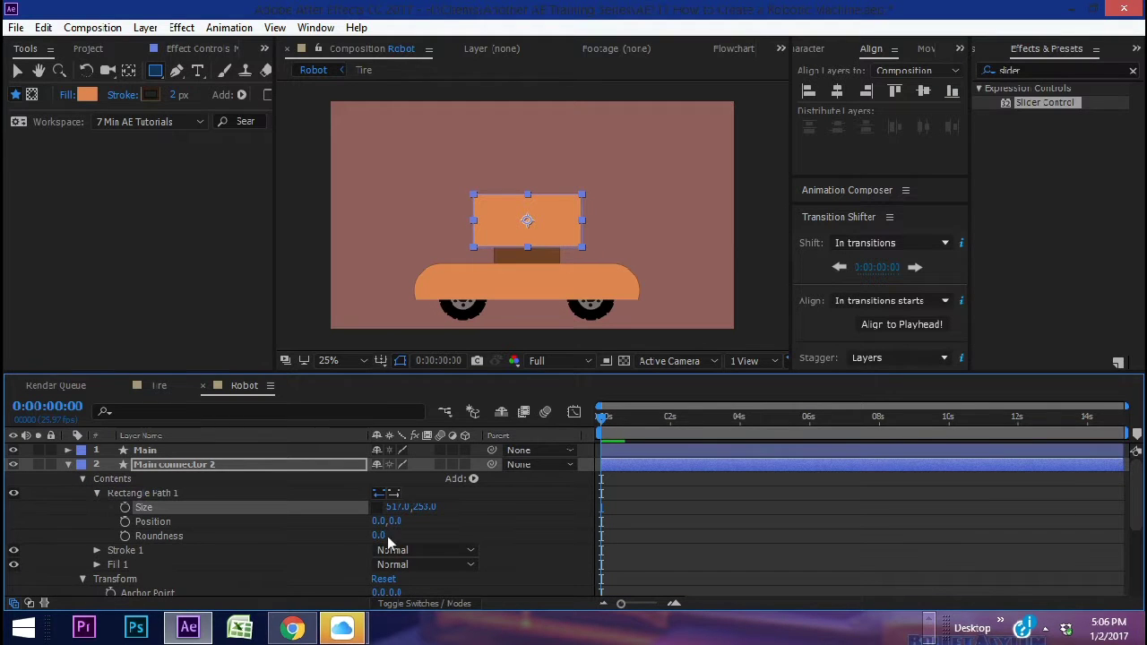
Set the upper orange block's roundness to 50 and sample a brown for its stroke colour.
click(387, 536)
text(50)
key(Return)
click(158, 96)
click(1026, 273)
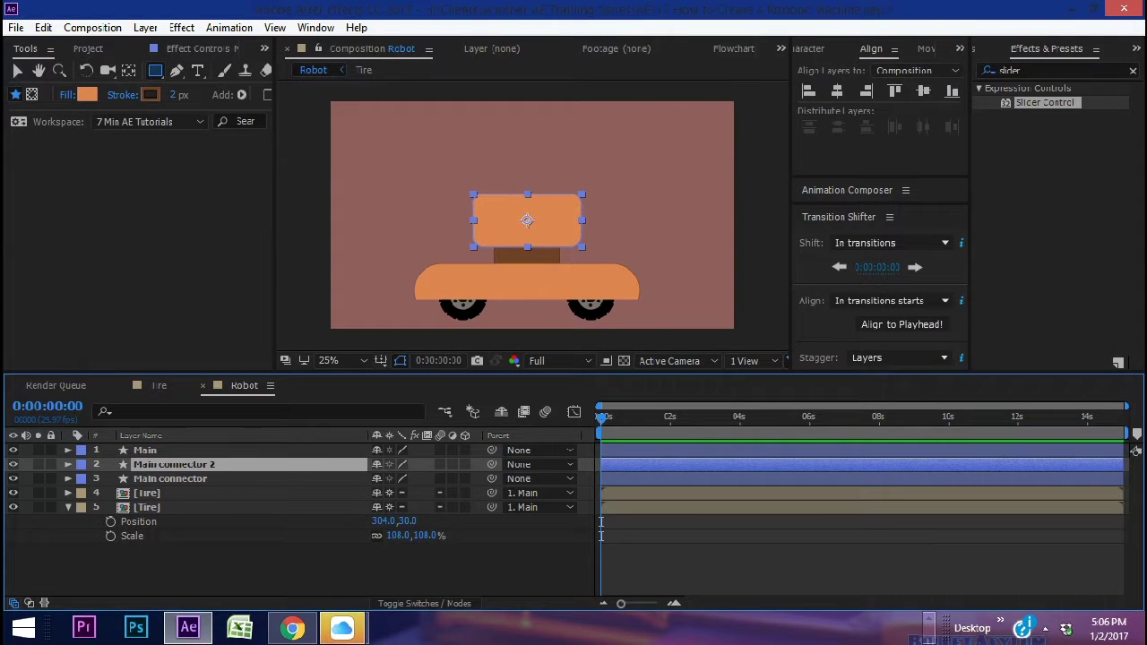
Rename the upper orange block's layer as Body and duplicate the Main connector layer.
key(Return)
text(Body)
click(171, 479)
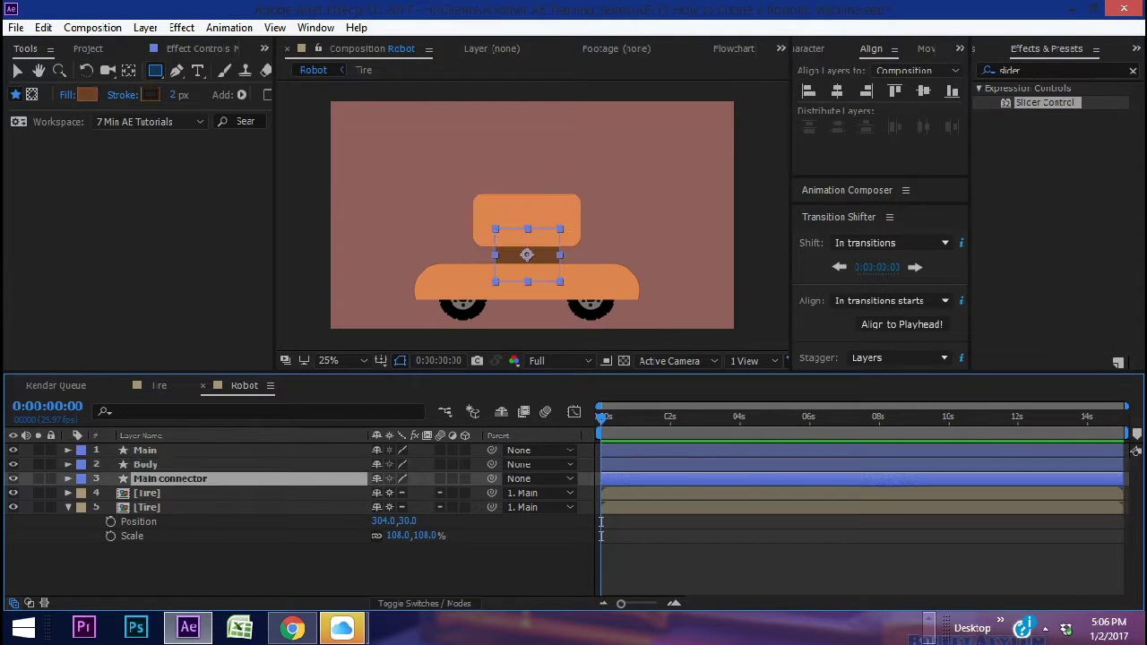
key(ctrl+d)
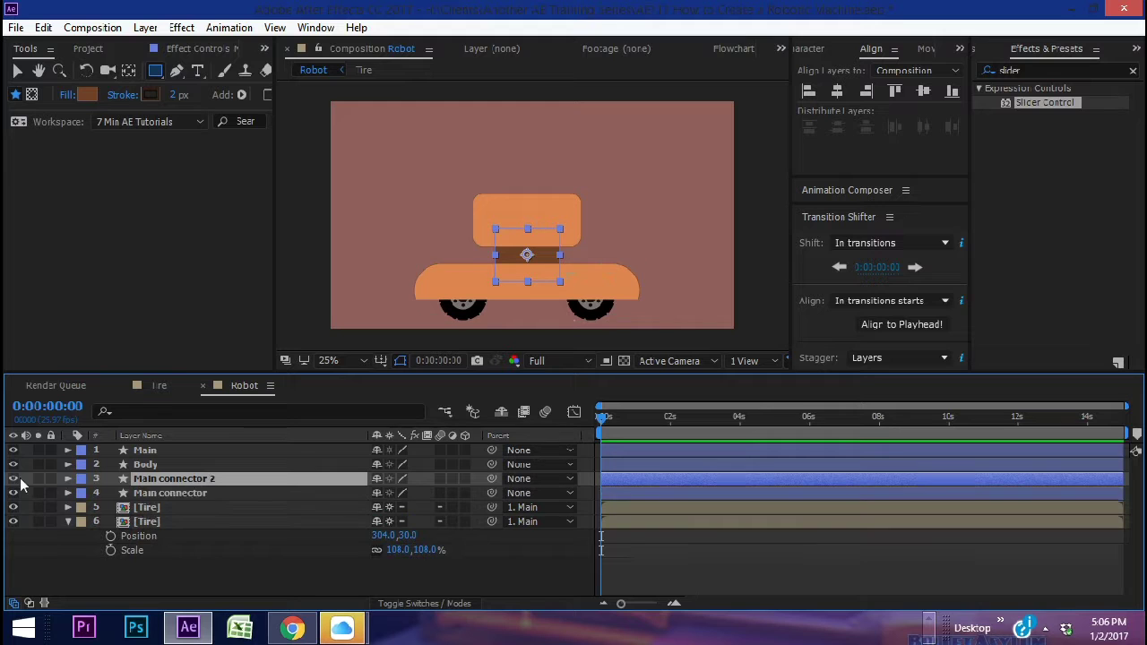
Move Main connector 2 up to position 936, 410 and narrow its rectangle path to a width of about 121.
key(p)
drag(410, 493, 145, 493)
click(67, 478)
click(67, 478)
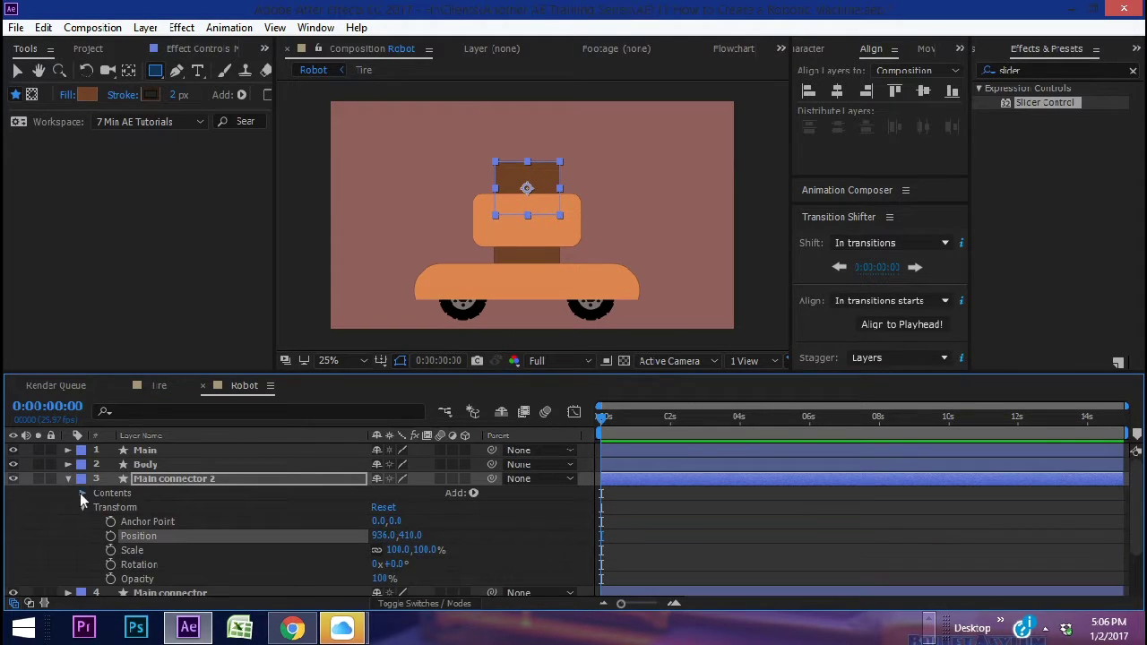
click(82, 493)
text(175)
key(Return)
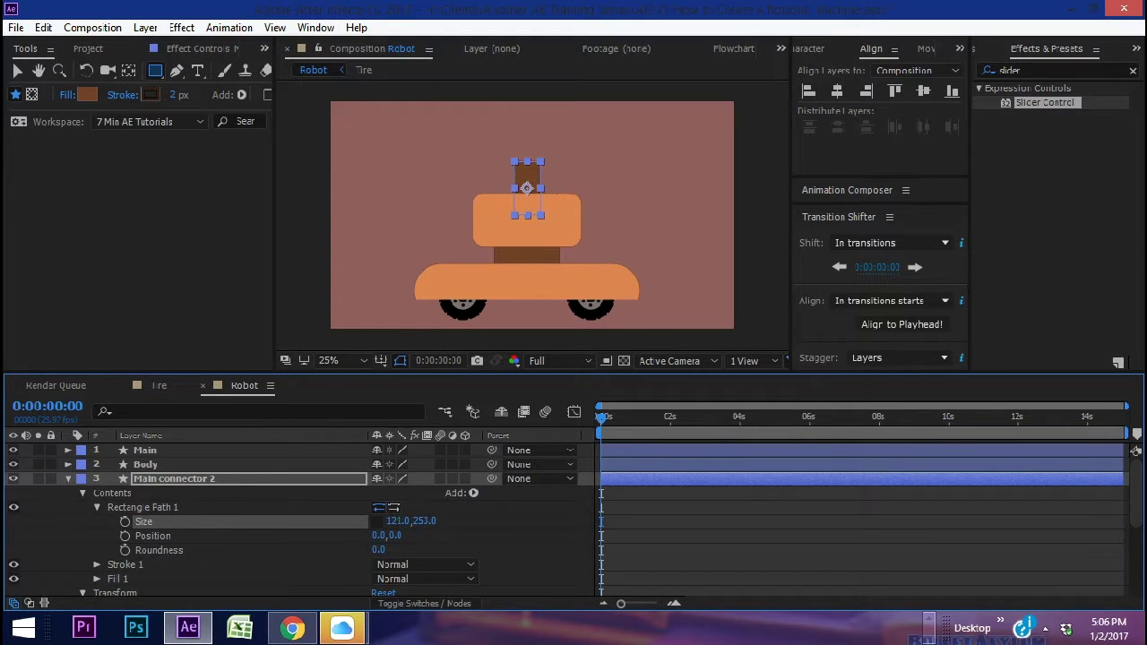
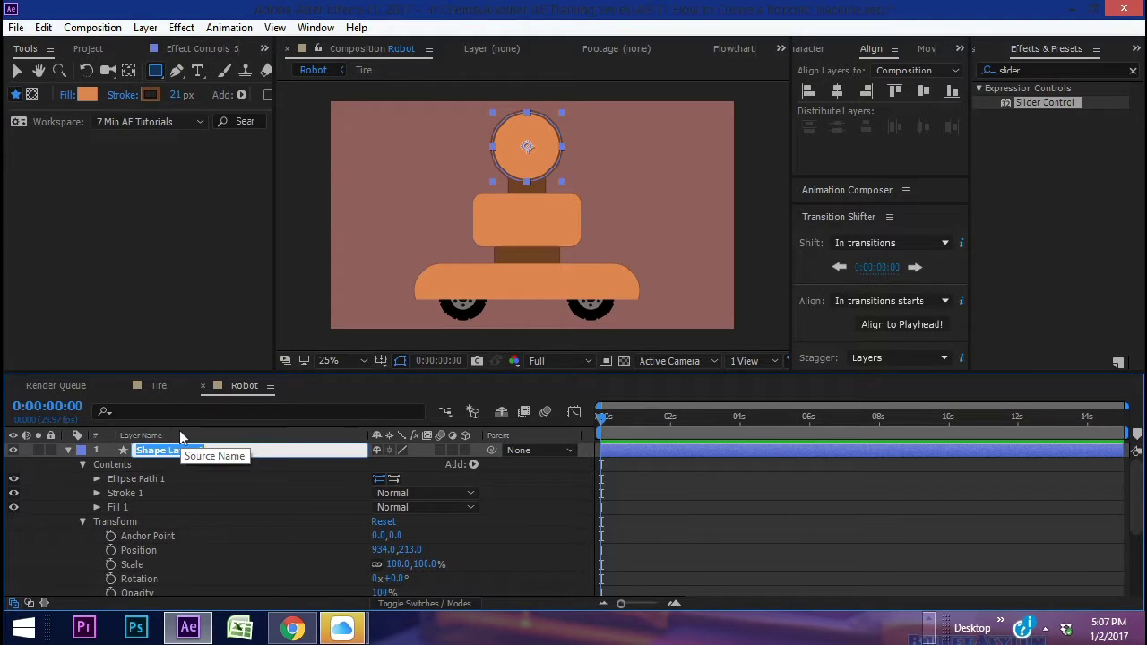
Rename the orange circle's layer as circle 1 and place its ellipse path, stroke and fill in a new group.
text(circle 1)
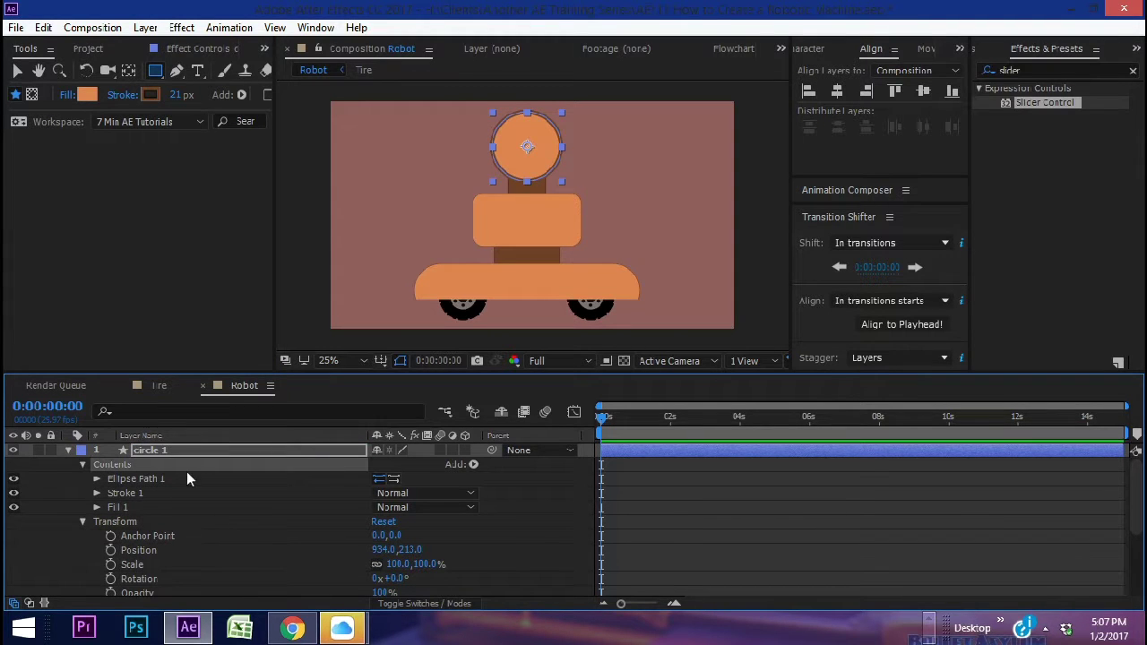
click(473, 463)
click(528, 95)
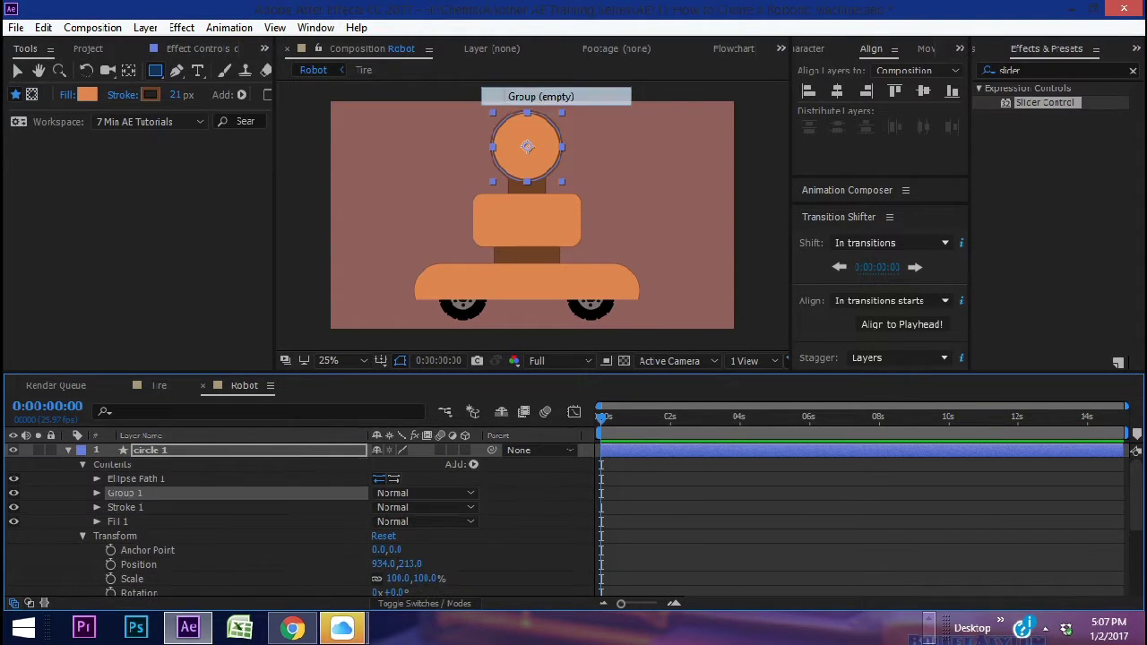
click(130, 481)
ctrl+click(125, 508)
ctrl+click(123, 522)
drag(123, 521, 110, 478)
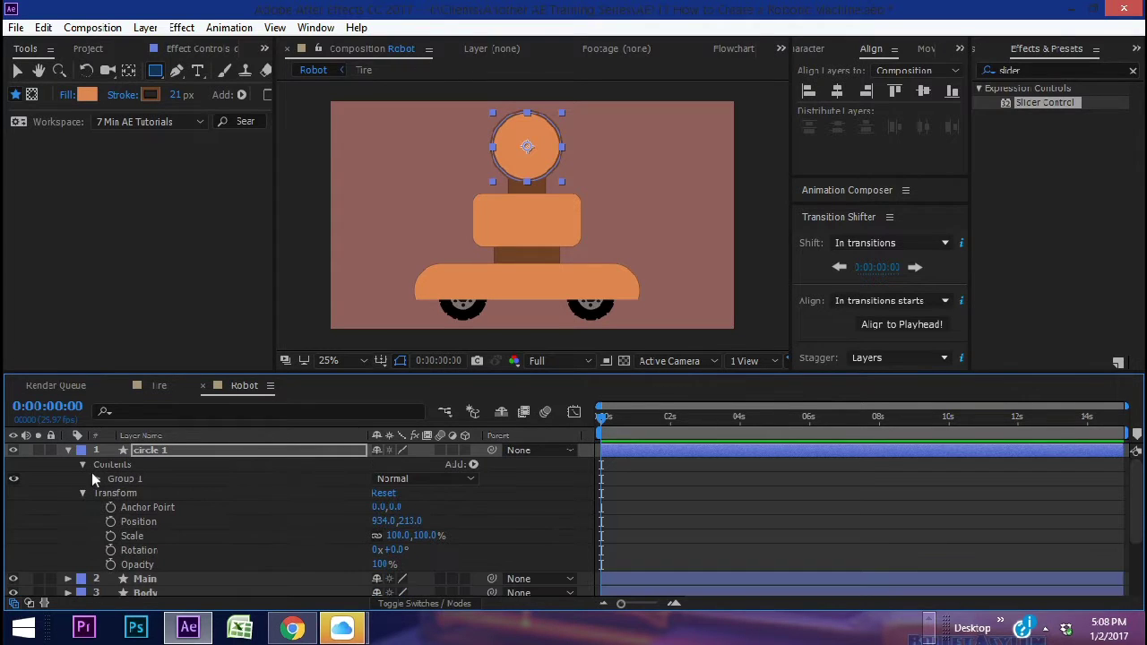
Duplicate the circle's group and scale the copy to 64% to form an inner circle.
click(117, 467)
click(124, 478)
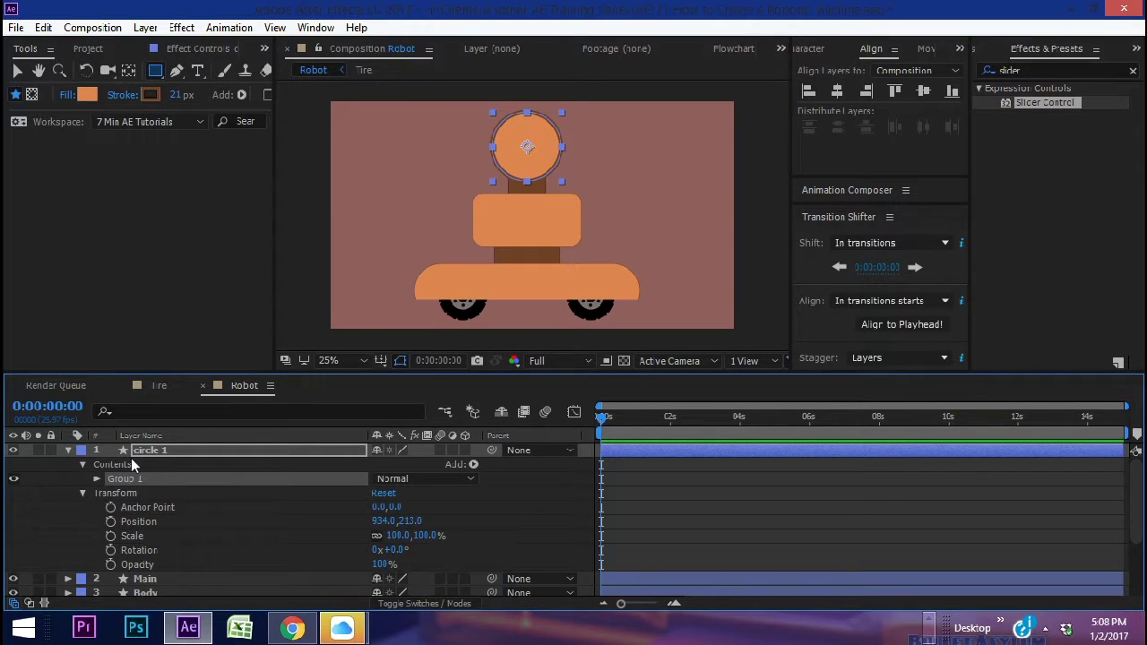
key(ctrl+d)
click(95, 479)
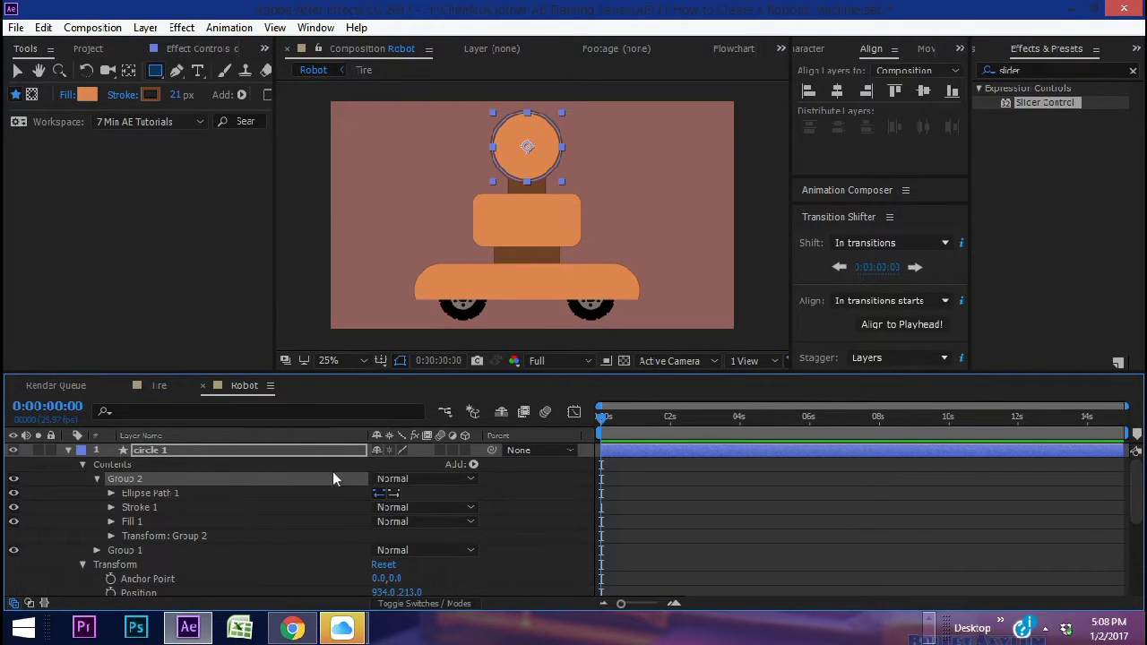
click(110, 536)
scroll(432, 516, down, 1)
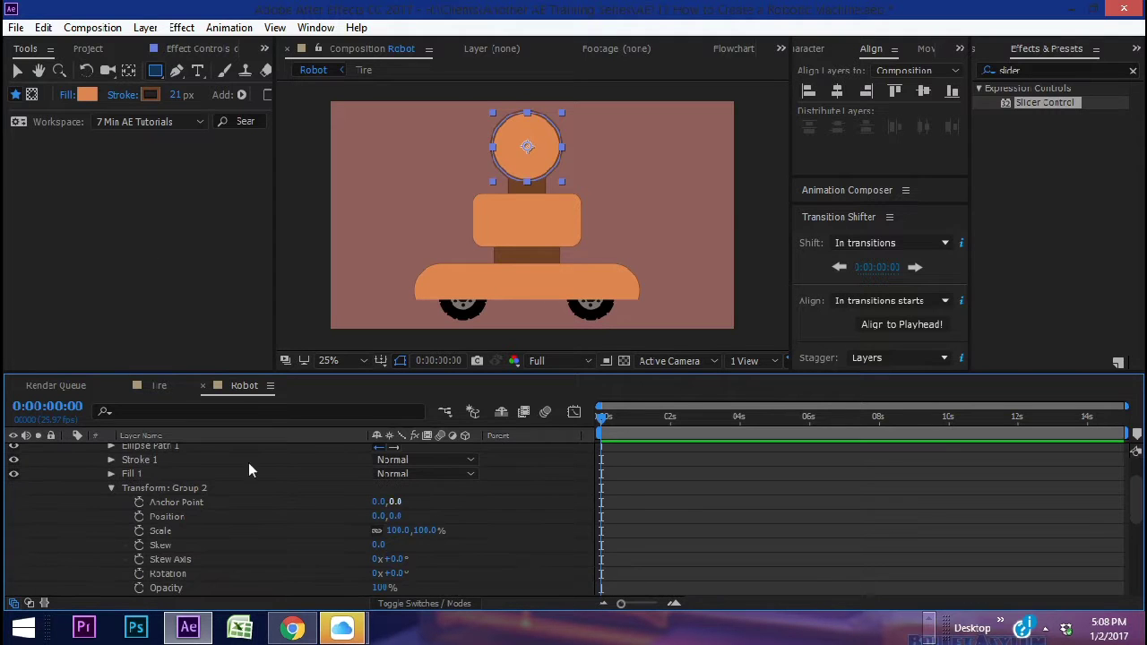
drag(397, 530, 366, 530)
Set the inner circle's fill to the brown 6F4125 sampled from the connector.
click(90, 94)
click(1026, 273)
click(527, 256)
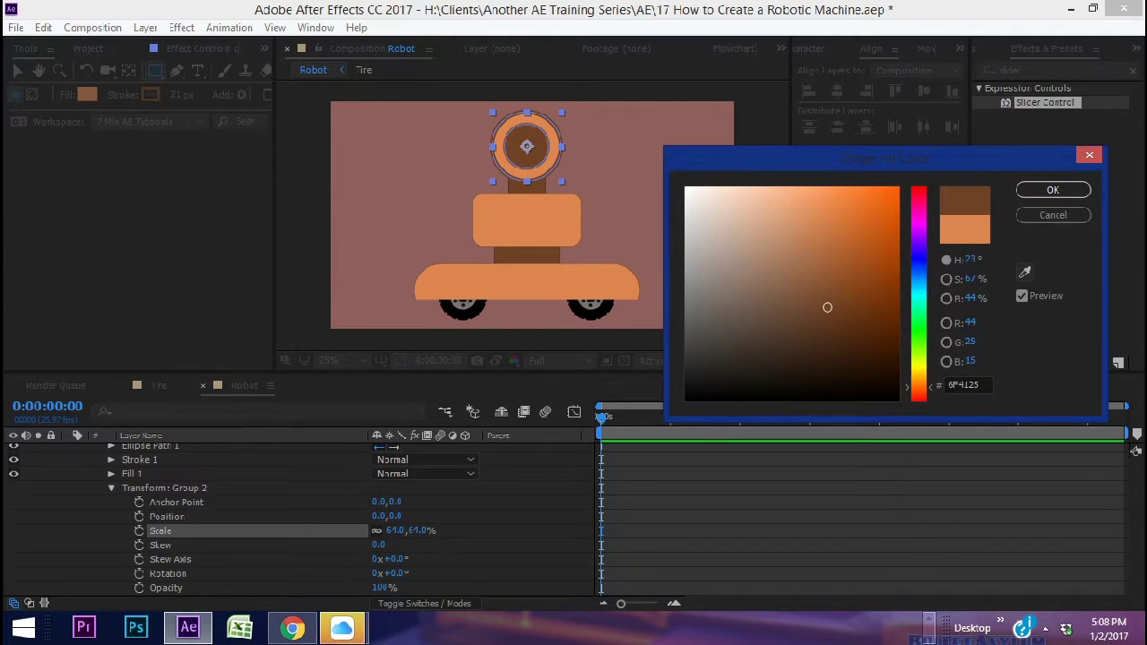
key(Return)
Copy the Main connector's dark brown stroke colour 331E12 and apply it to the stroke of circle 1's Group 2.
click(151, 95)
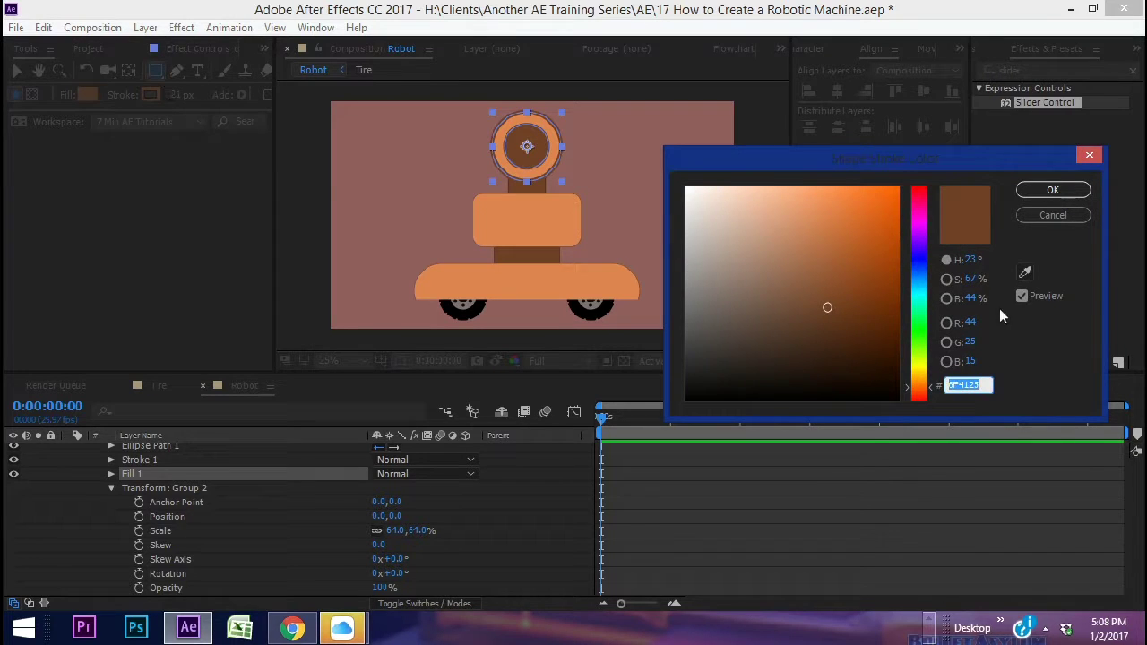
click(1024, 271)
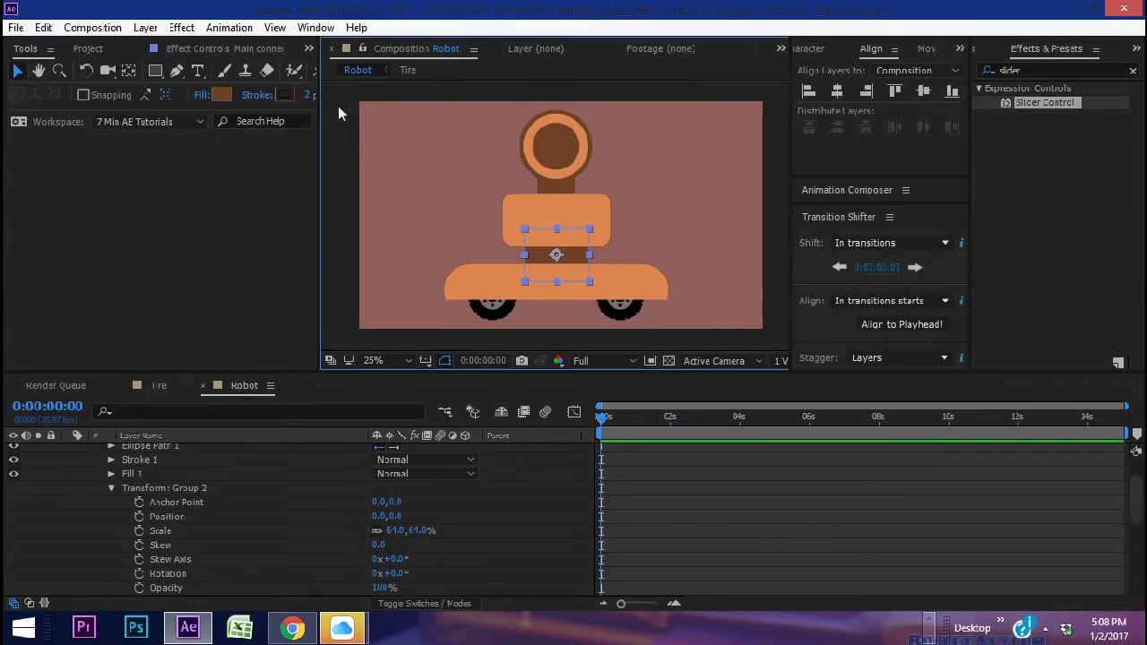
drag(318, 106, 338, 105)
click(286, 95)
key(ctrl+c)
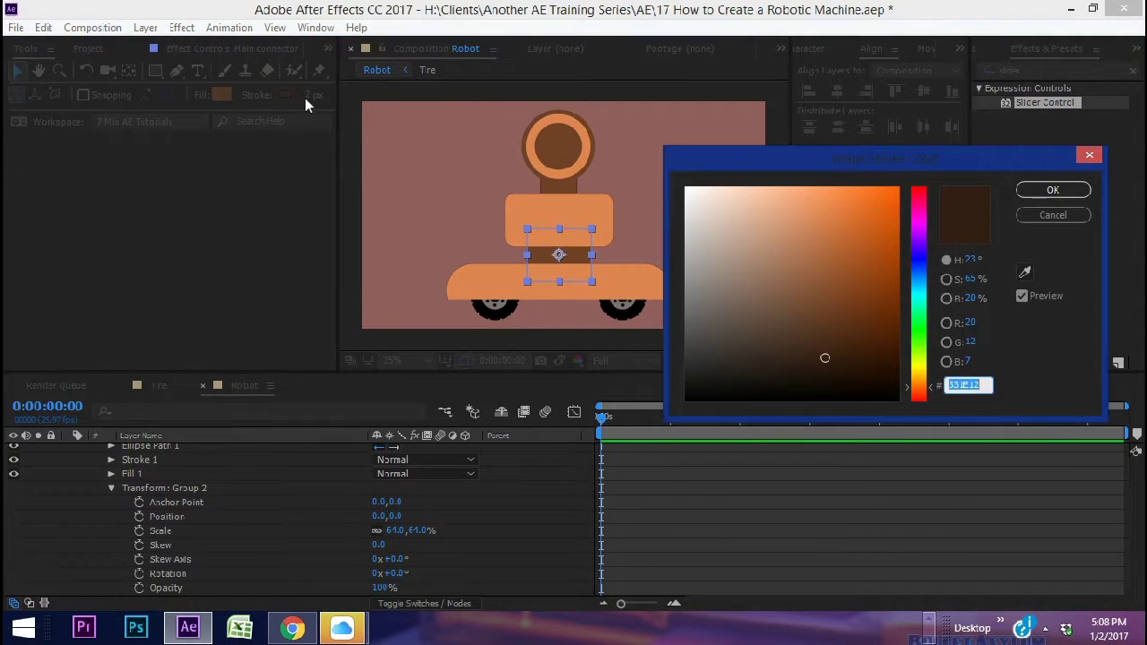
key(Return)
scroll(145, 465, up, 2)
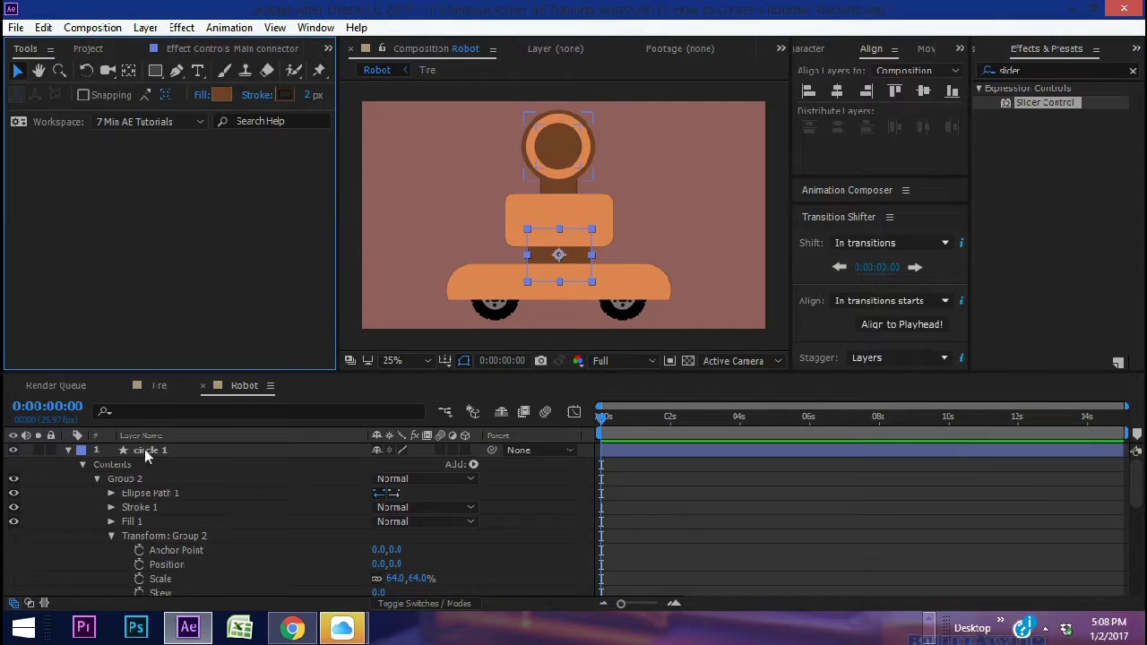
click(144, 449)
click(126, 481)
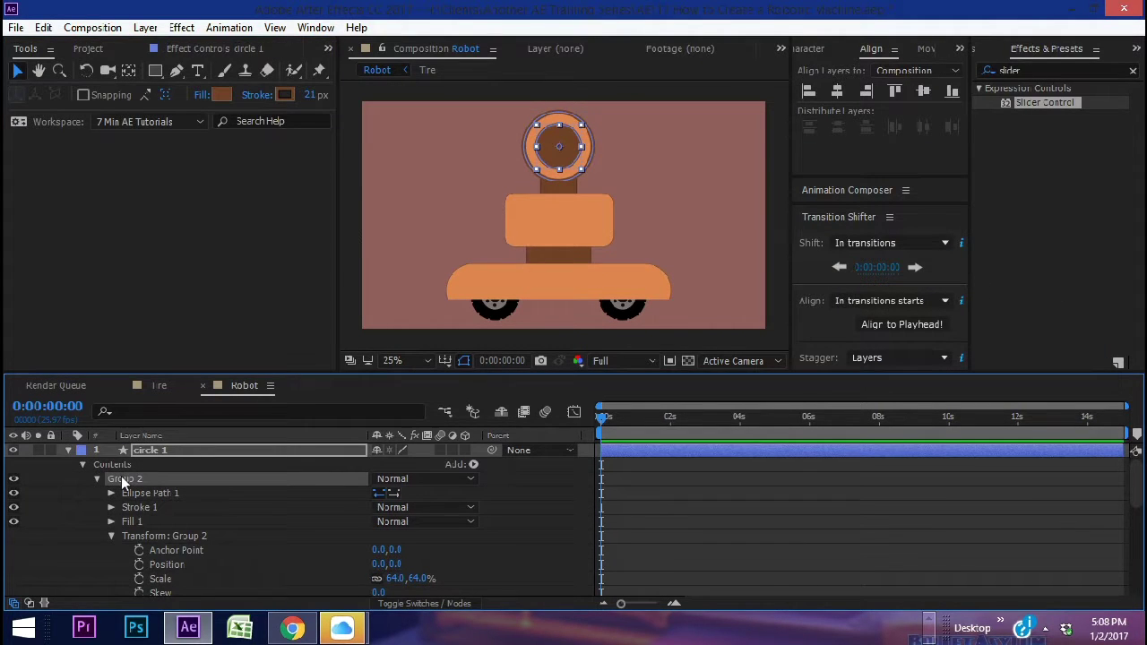
click(287, 95)
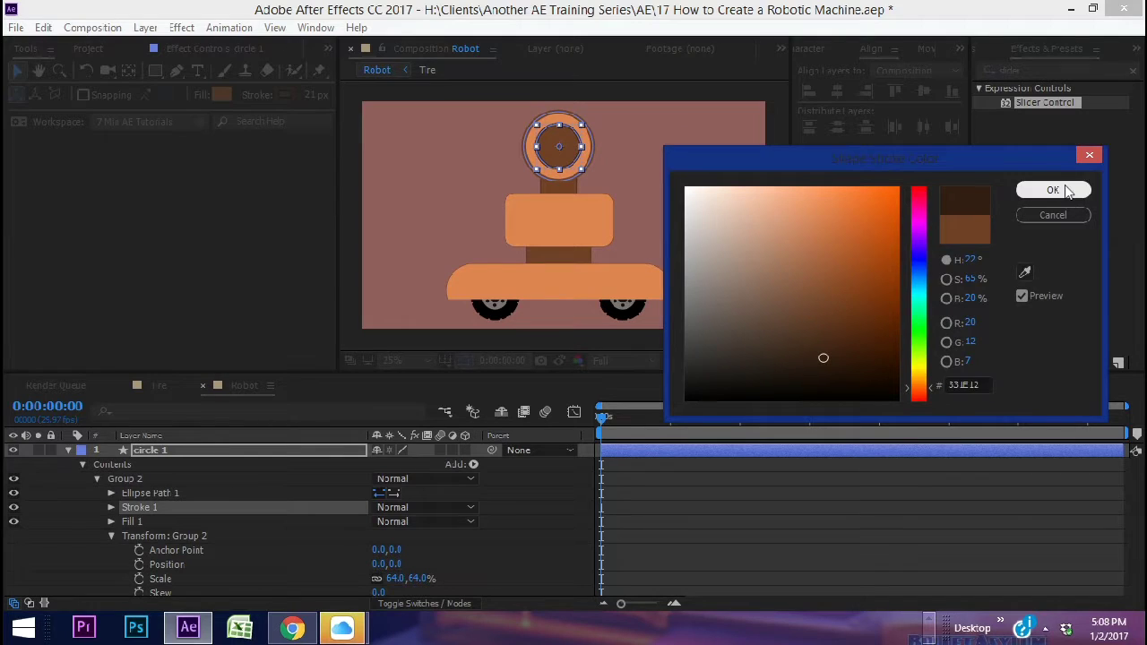
click(1053, 190)
Try a brown fill and the stroke colour 331E12 on the outer circle in circle 1's Group 1.
scroll(274, 493, down, 5)
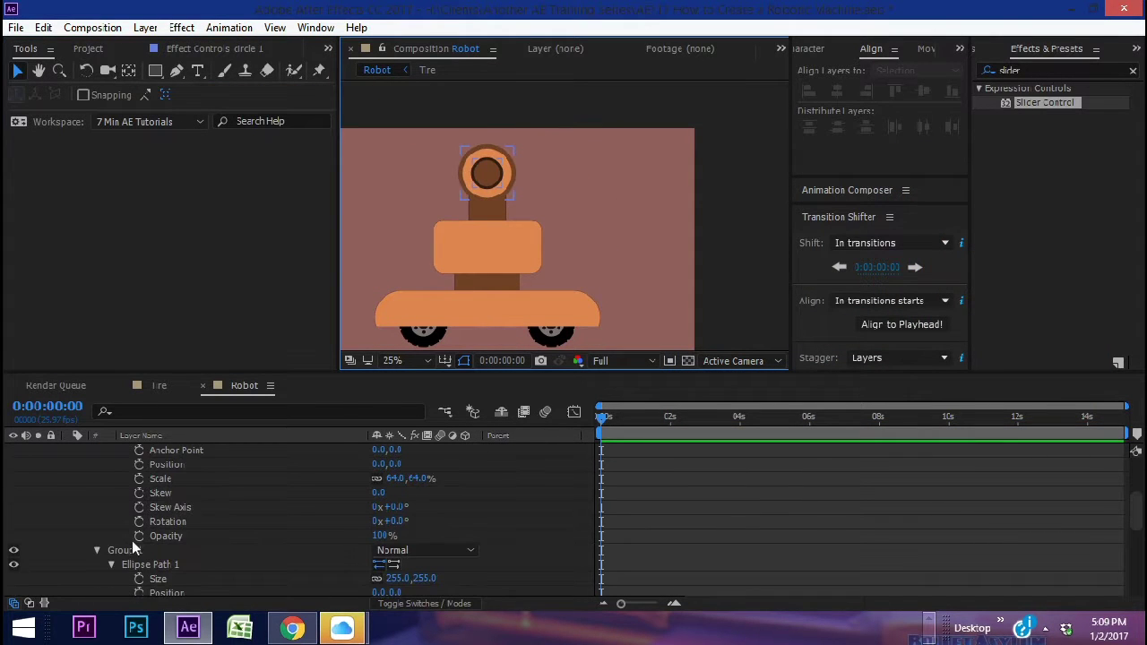
click(127, 550)
click(220, 94)
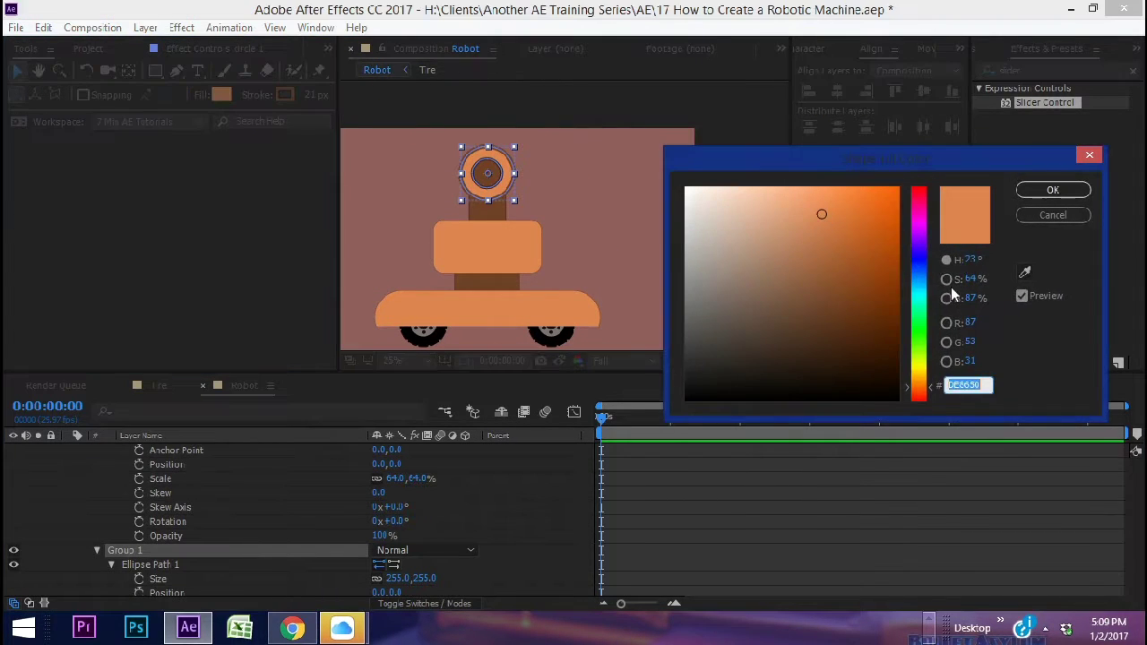
click(1024, 273)
click(488, 179)
click(1052, 190)
click(288, 95)
key(ctrl+v)
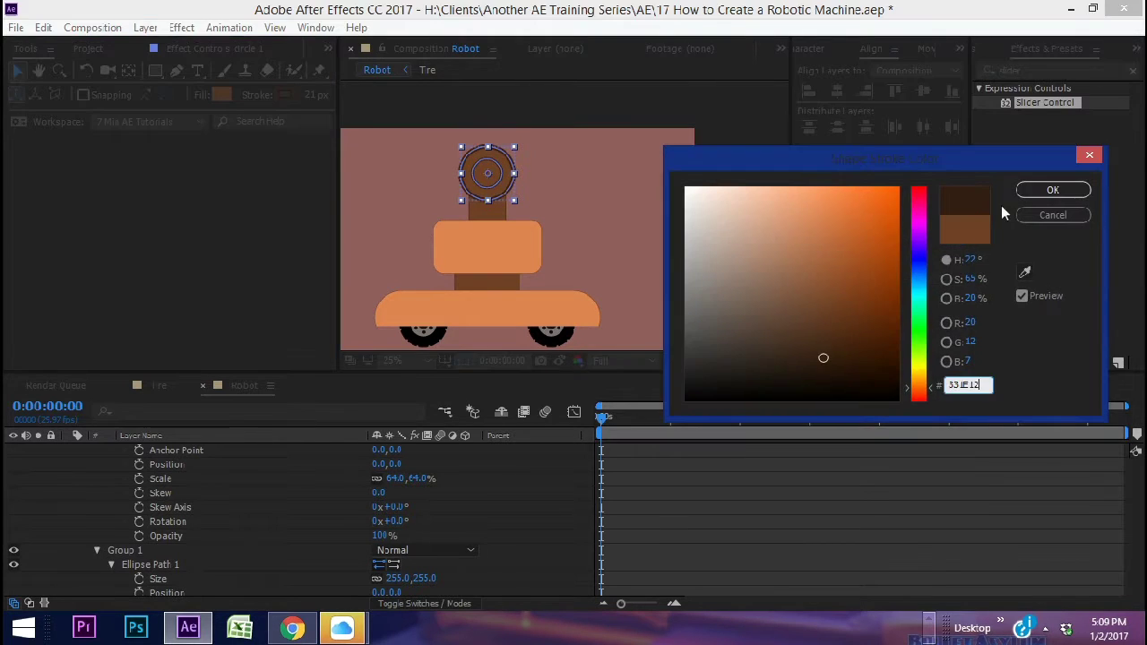
click(1053, 190)
Set the outer circle's fill back to orange and widen the inner circle's stroke to 124 px.
scroll(158, 460, up, 2)
click(219, 94)
click(822, 213)
click(1050, 187)
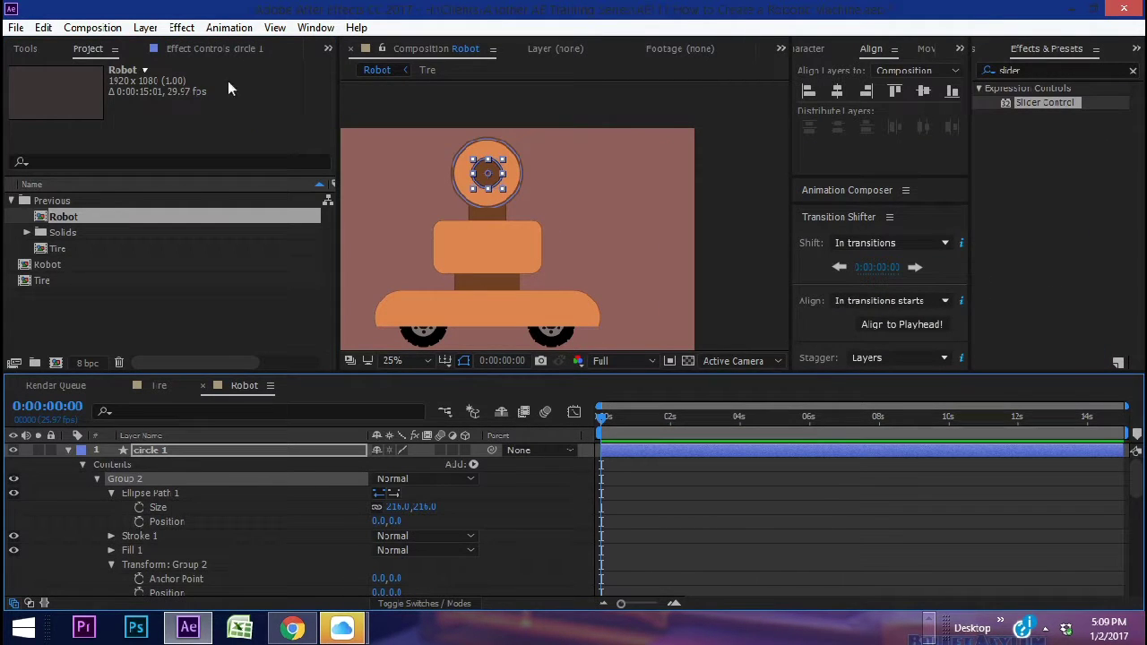
click(27, 49)
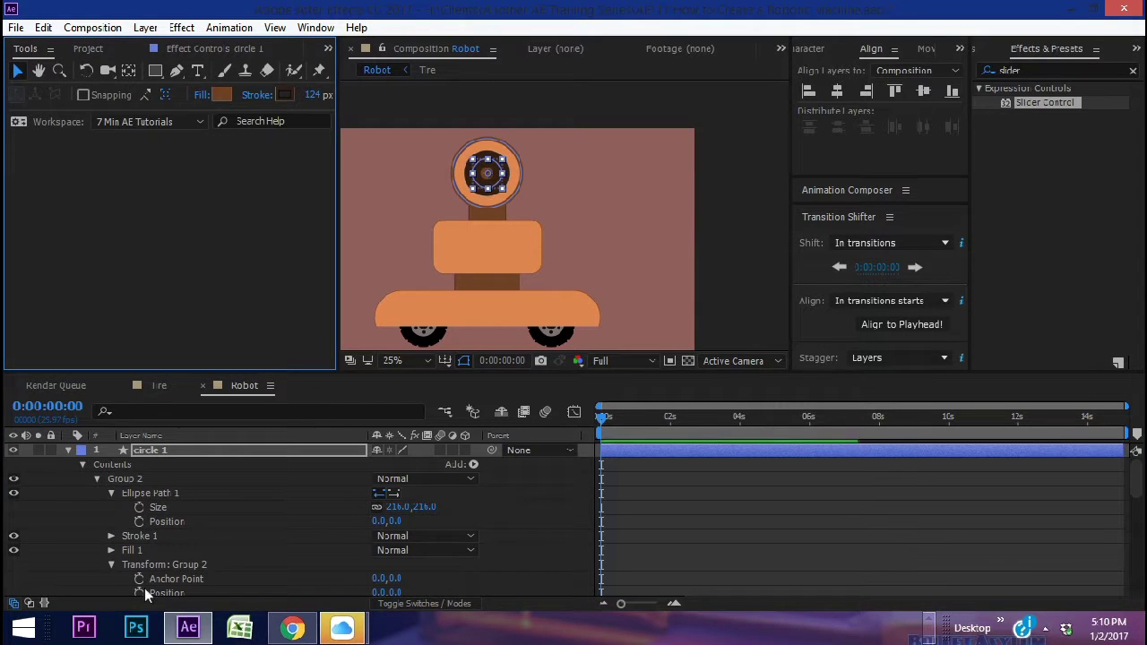
click(130, 550)
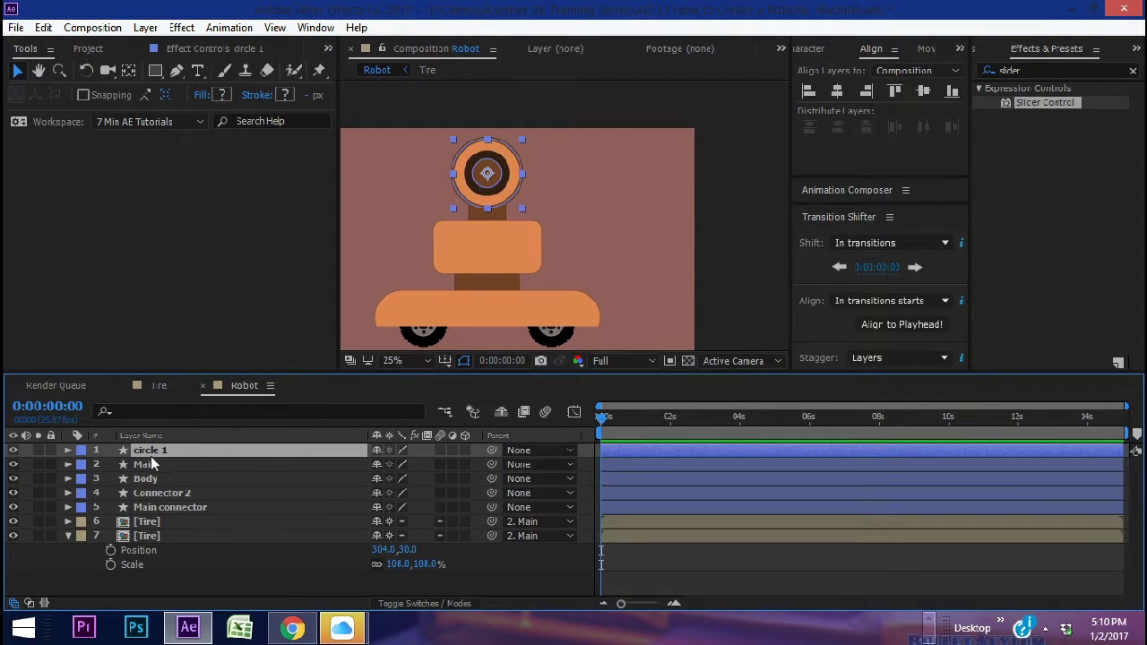
Duplicate the Connector 2 layer, rotate the copy to 270° and move it beside the circular joint at position 1127, 200.
click(159, 493)
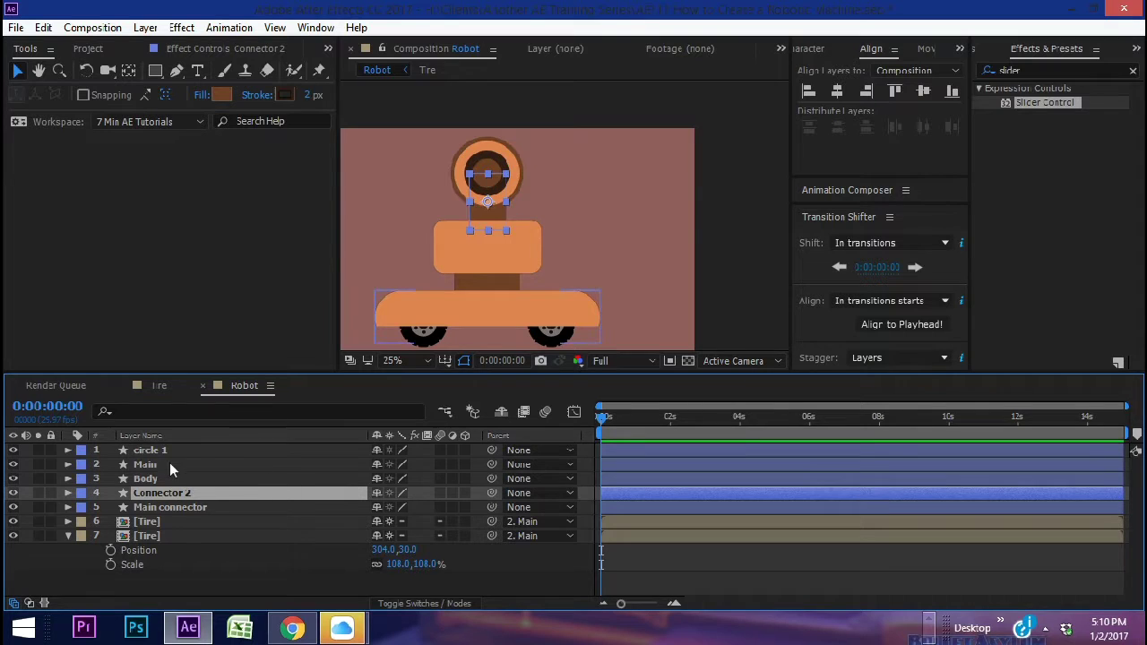
key(ctrl+d)
key(p)
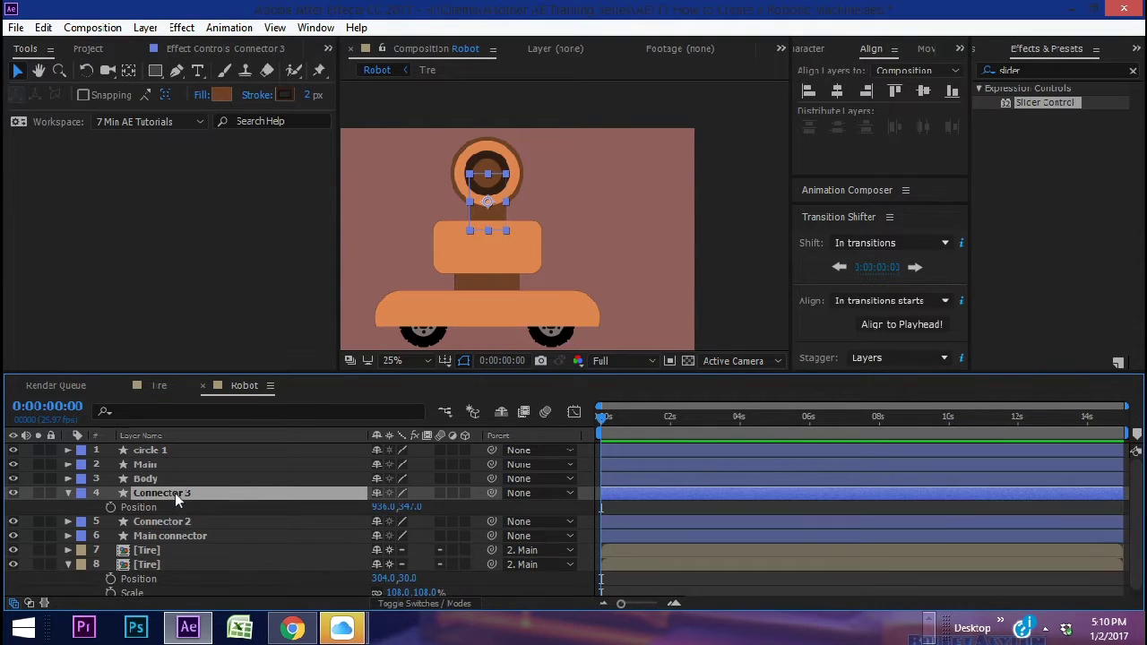
key(shift+r)
mouse_move(383, 507)
mouse_down()
mouse_move(578, 484)
mouse_move(378, 522)
mouse_up()
click(398, 520)
text(270)
key(Return)
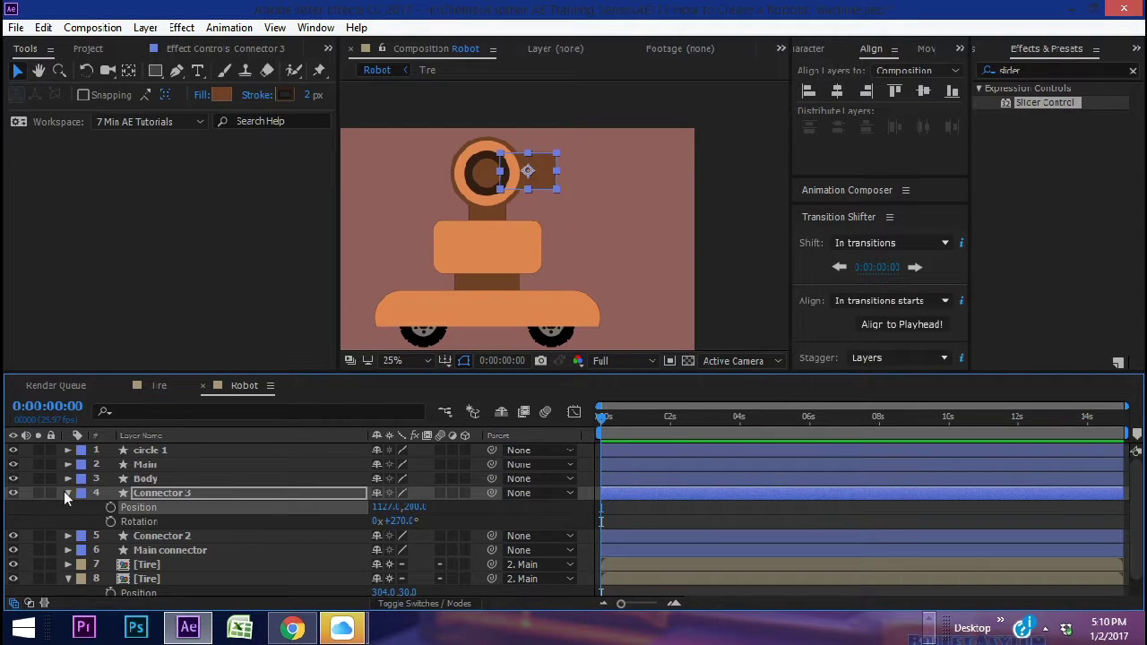
Set Connector 3's rectangle path size to 134 by 757 and its roundness to 496 to form a long rounded arm.
click(68, 493)
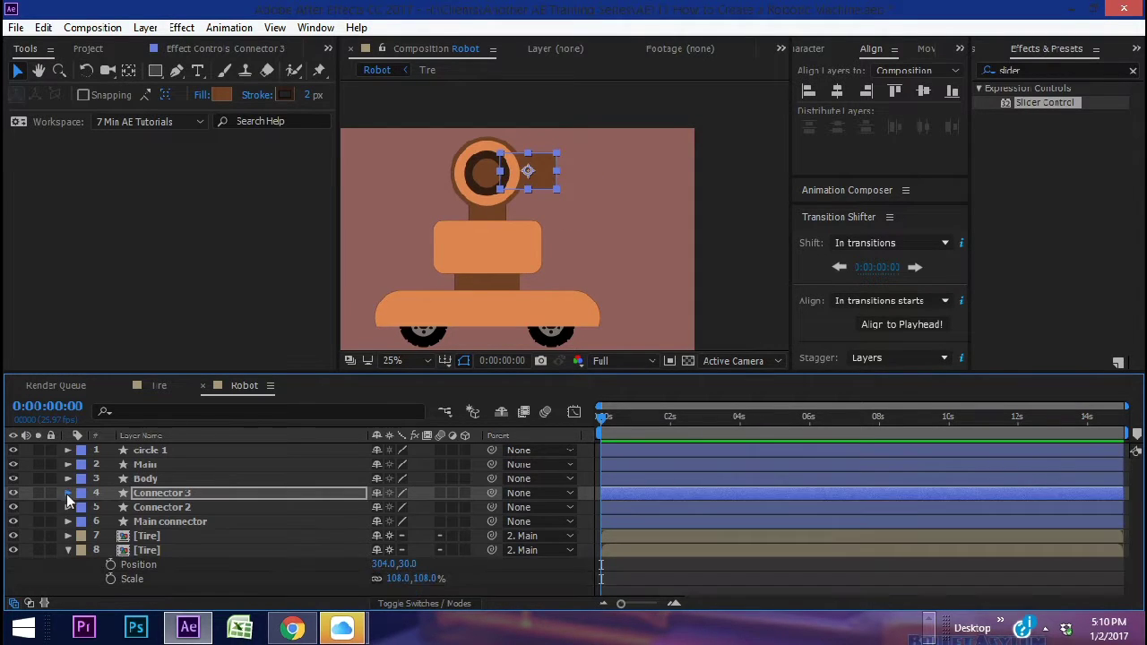
click(68, 492)
click(84, 503)
click(96, 516)
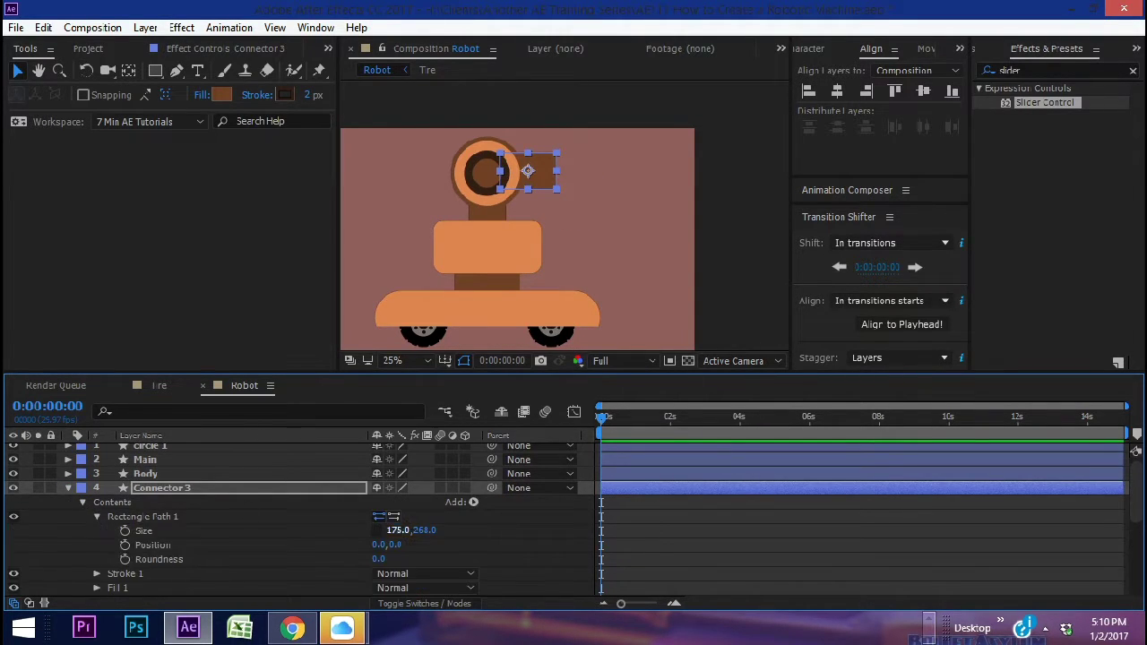
drag(408, 531, 834, 531)
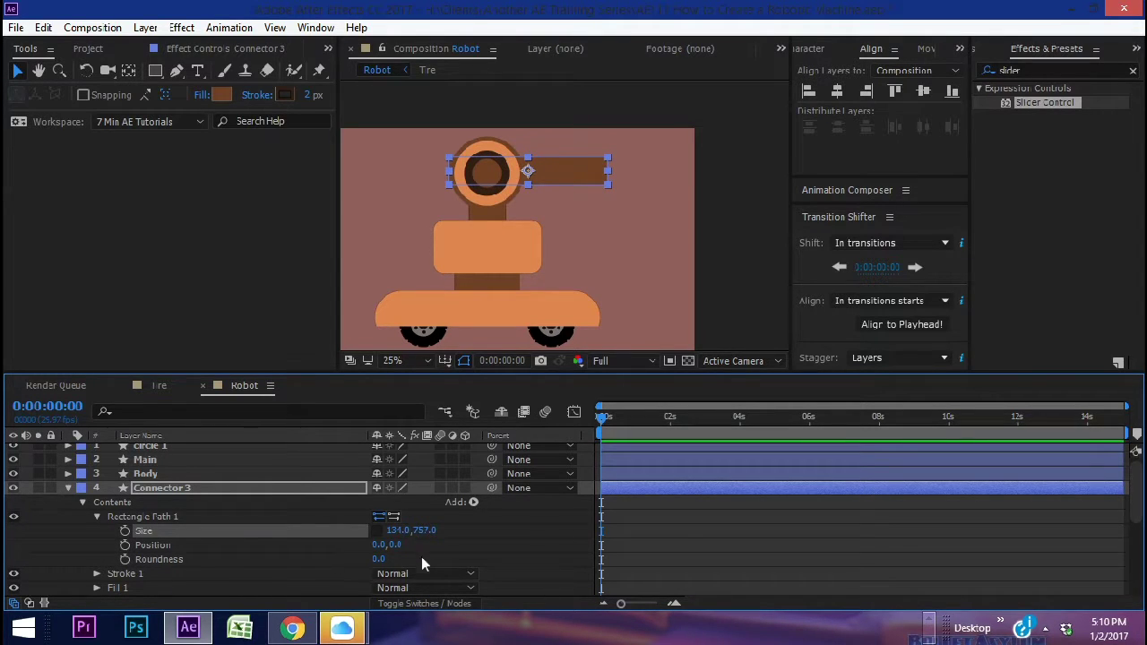
drag(378, 559, 549, 543)
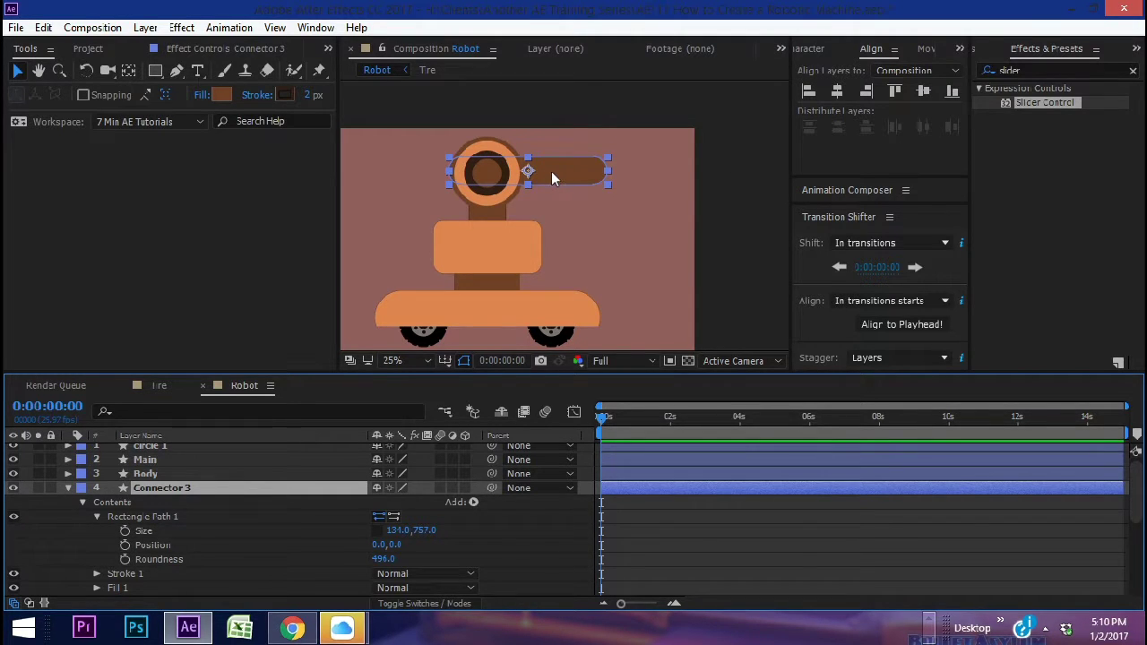
Align the Connector 3 arm with circle 1 and move its anchor point to the arm end inside that circle.
drag(551, 178, 573, 177)
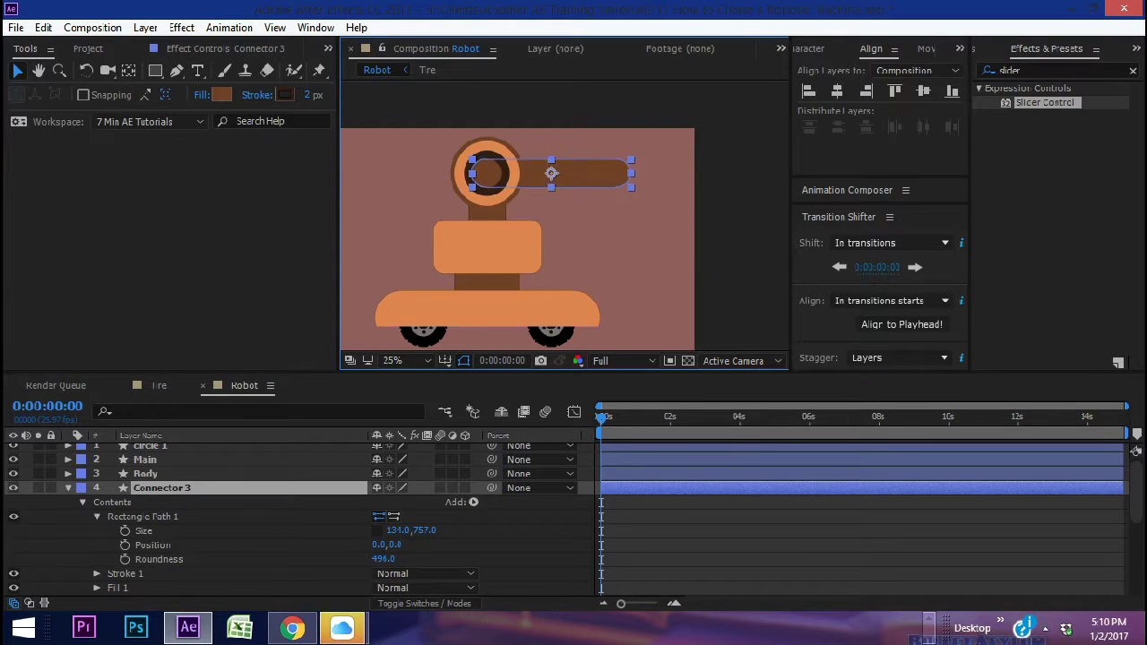
key(period)
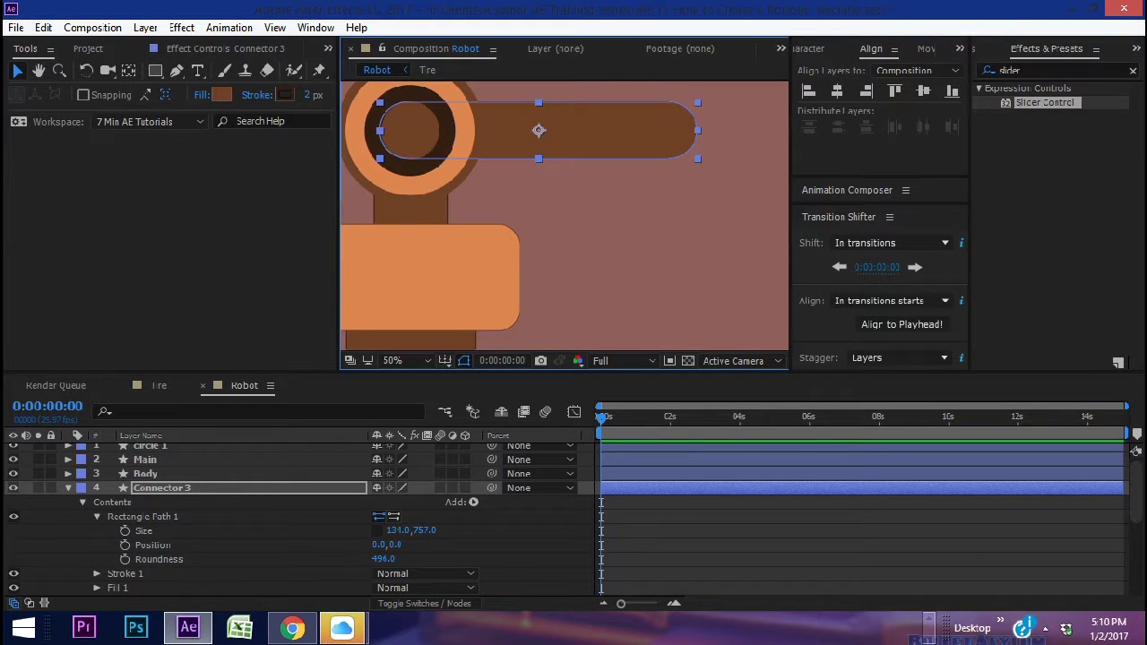
key(y)
drag(539, 131, 412, 134)
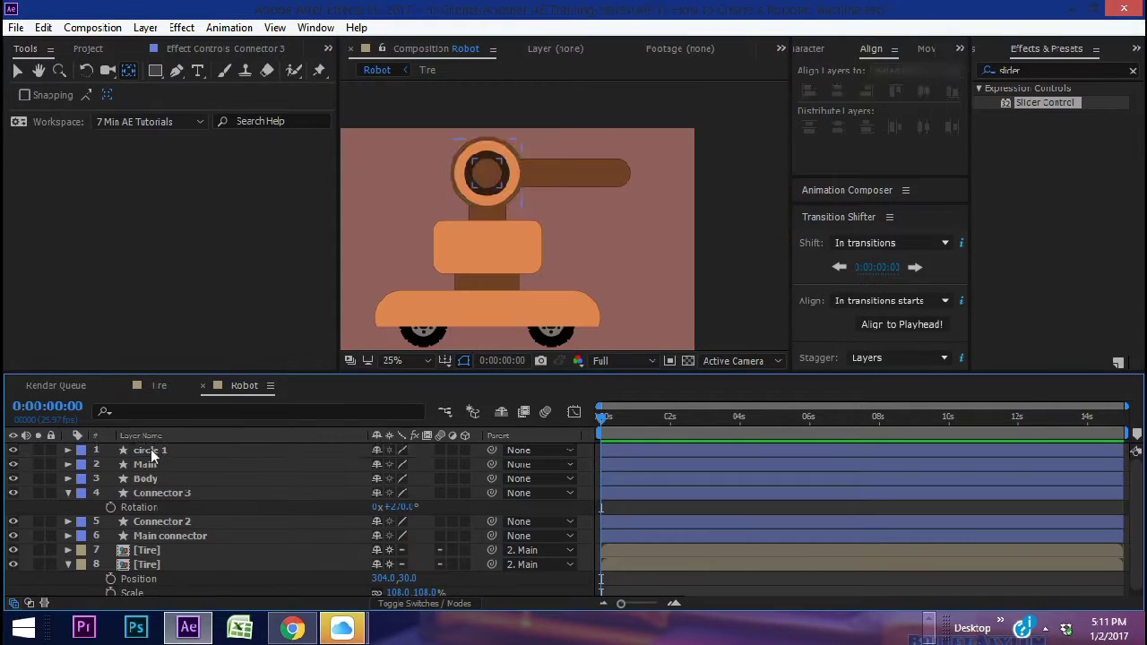
Duplicate the circle 1 layer, move the copy to the arm's outer end at 1574, 213 and scale it to 63%.
click(150, 450)
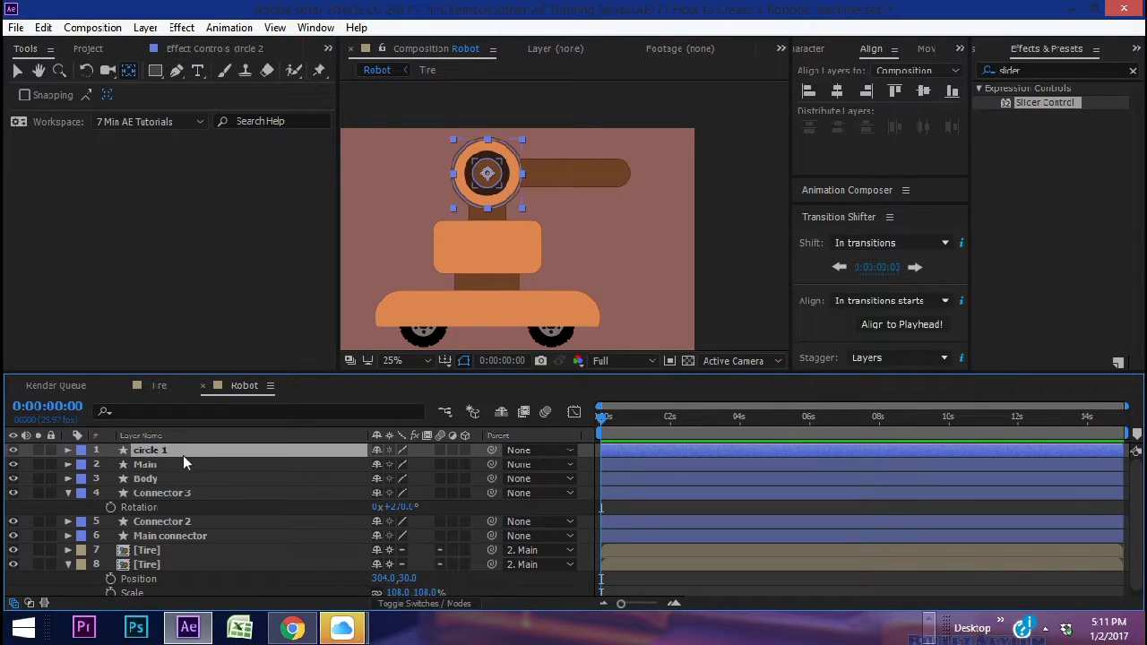
key(ctrl+d)
key(p)
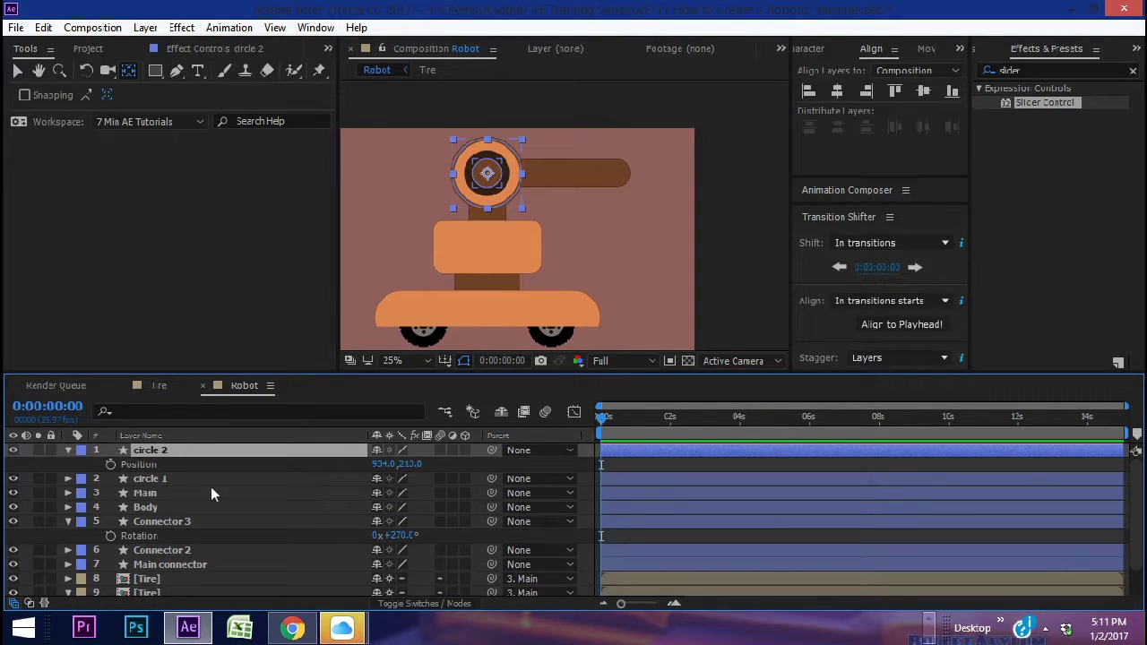
key(shift+s)
drag(384, 464, 645, 440)
drag(399, 477, 365, 478)
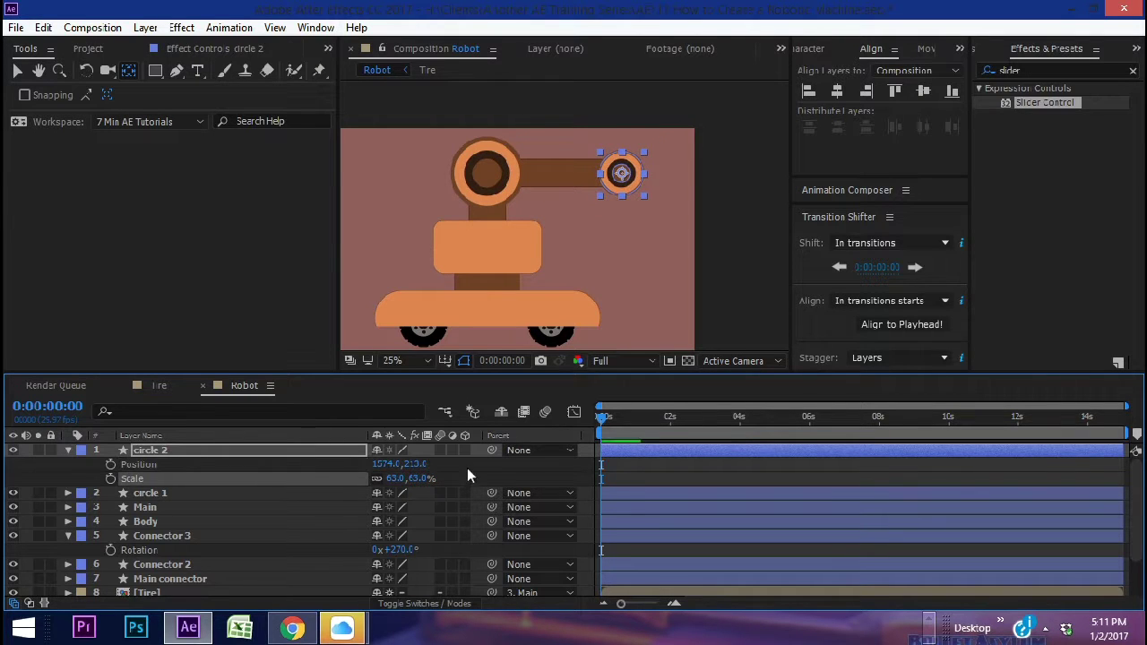
click(467, 469)
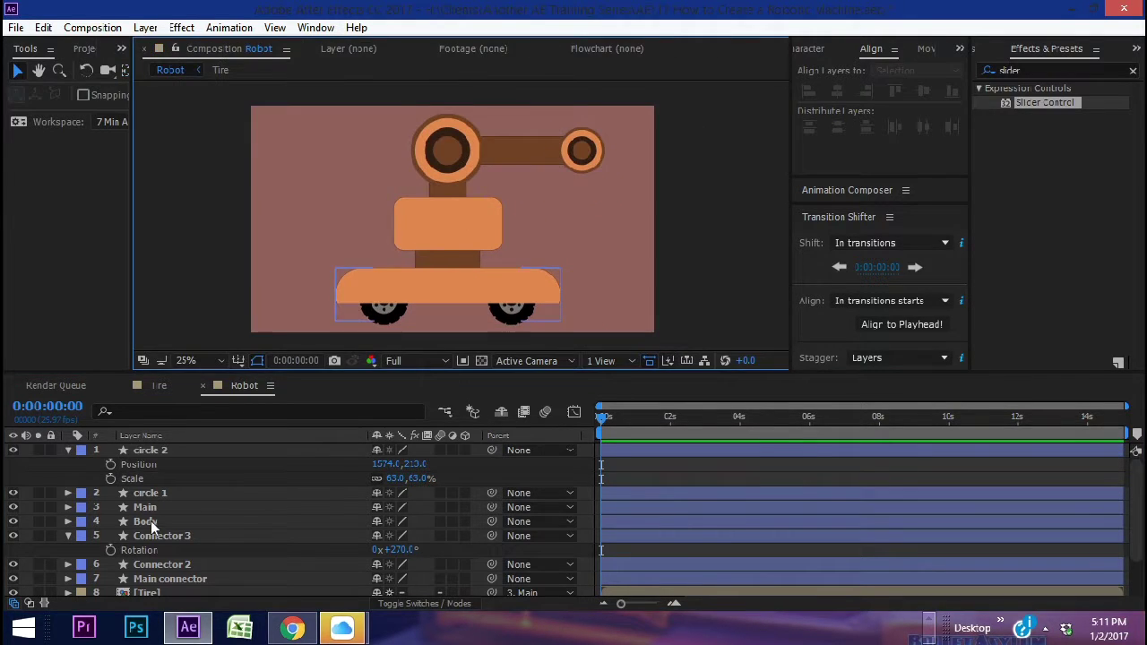
Narrow Connector 3's rectangle path to a width of 83.
click(152, 536)
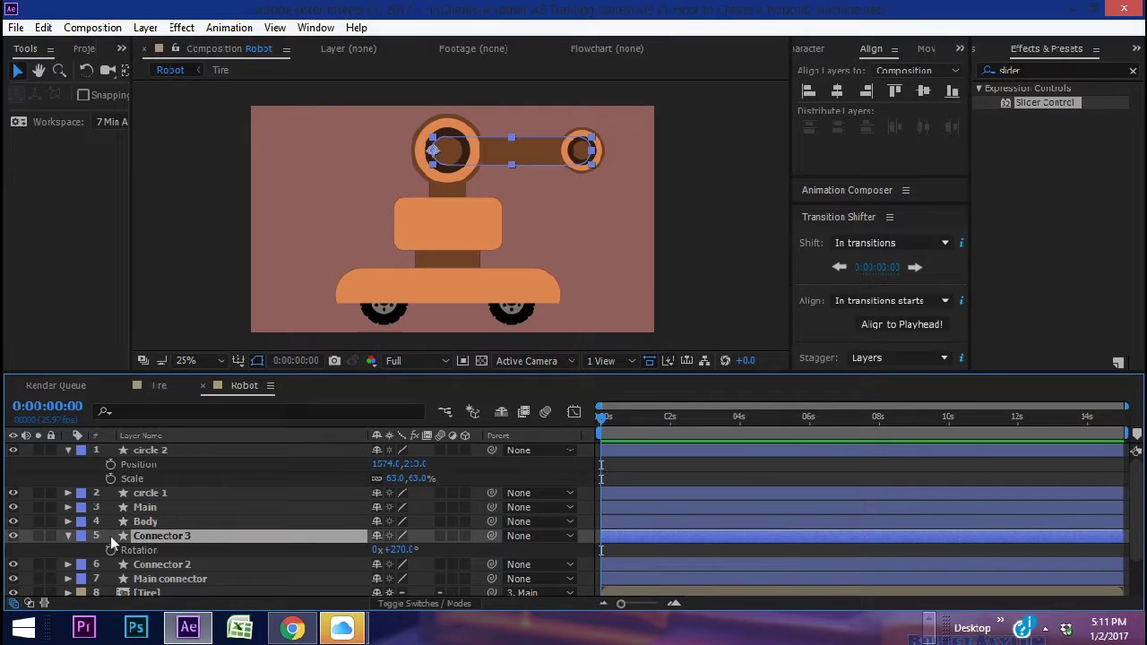
click(73, 535)
click(68, 536)
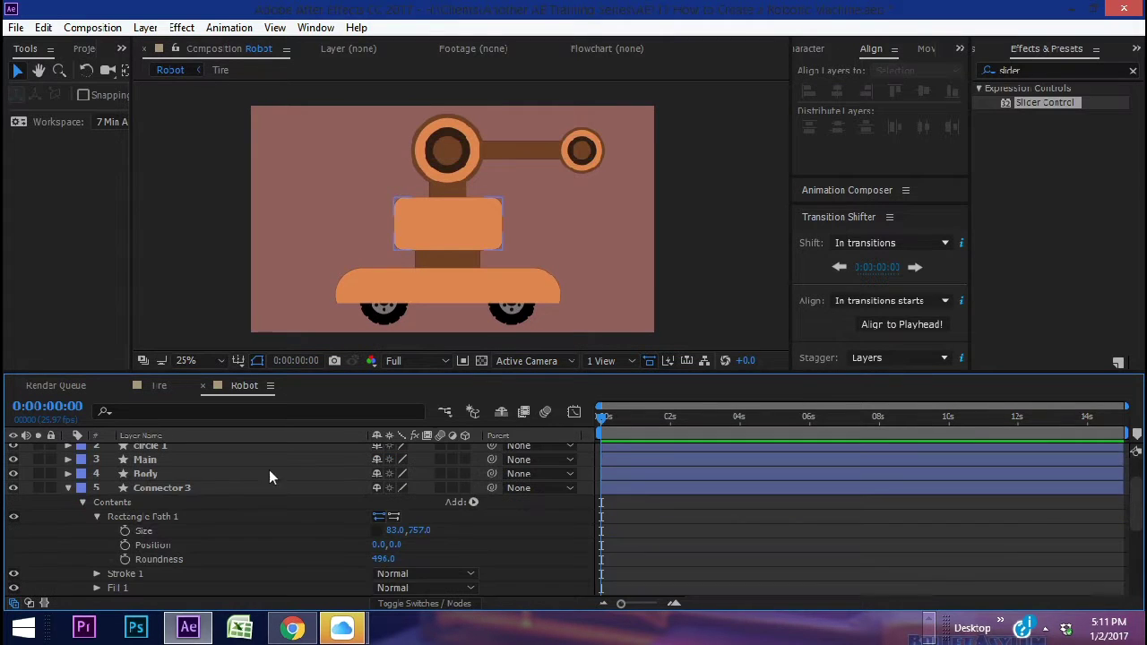
Duplicate Connector 3, placing the copy's anchor point at the arm end inside the small circle and rotating it to 175°.
click(180, 484)
key(ctrl+d)
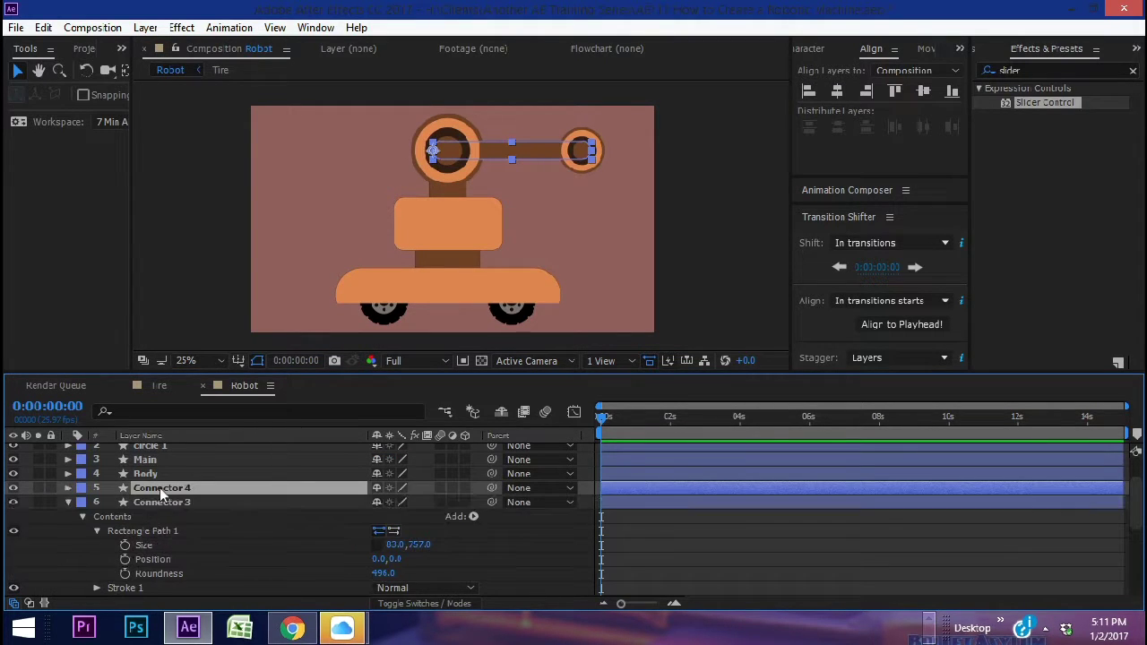
key(p)
key(shift+r)
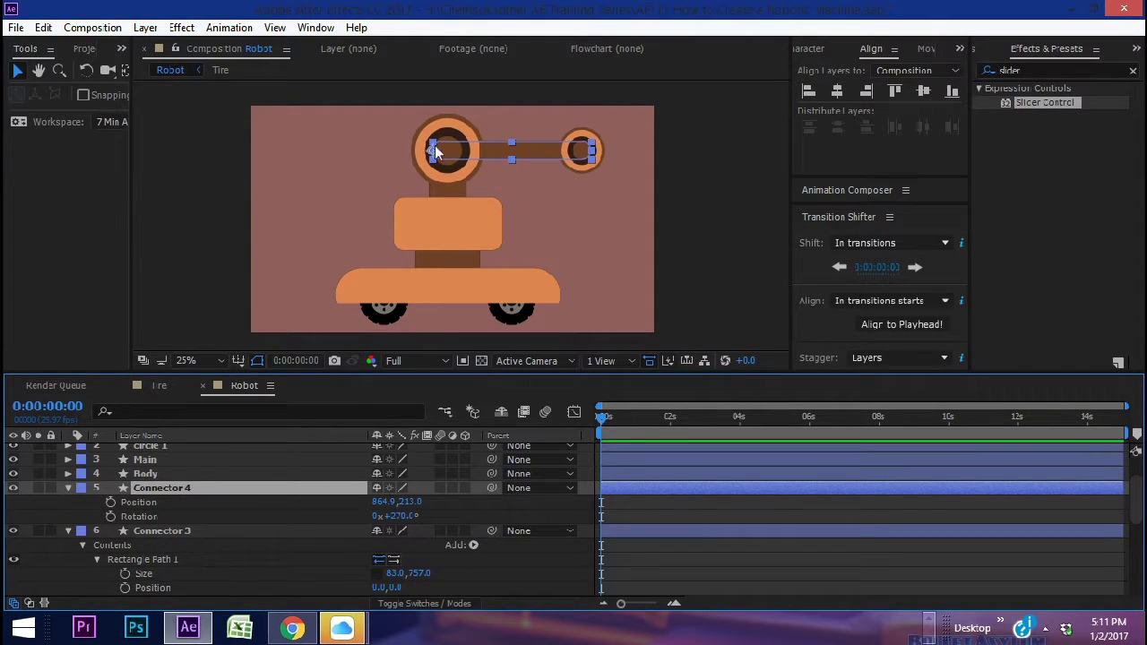
key(y)
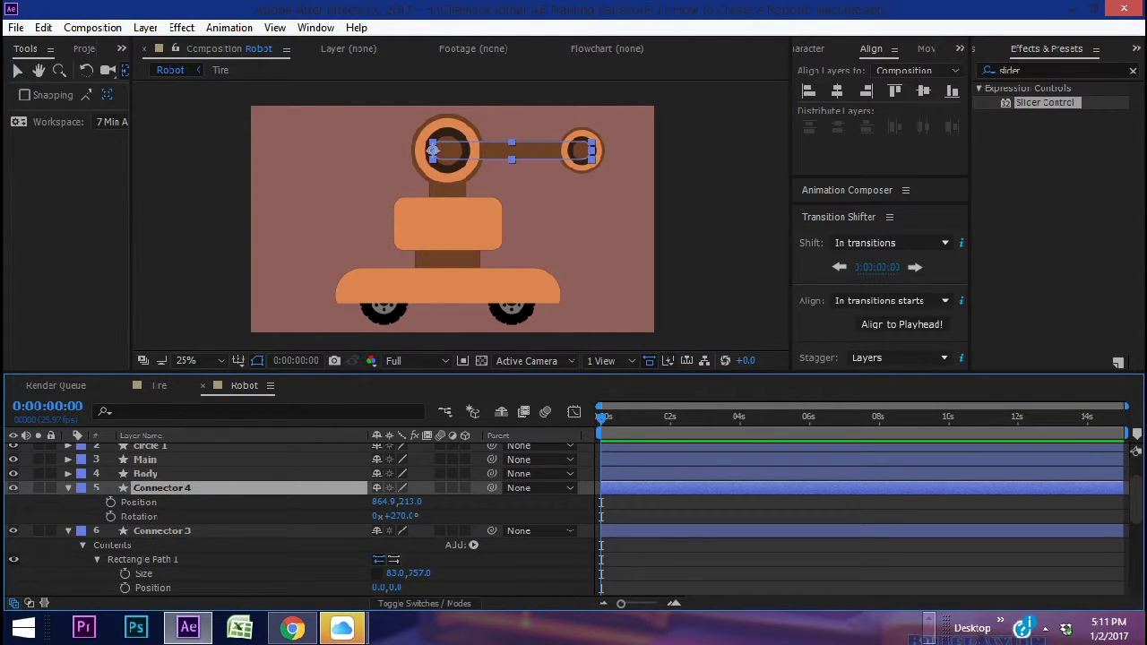
drag(432, 150, 590, 150)
drag(399, 516, 360, 516)
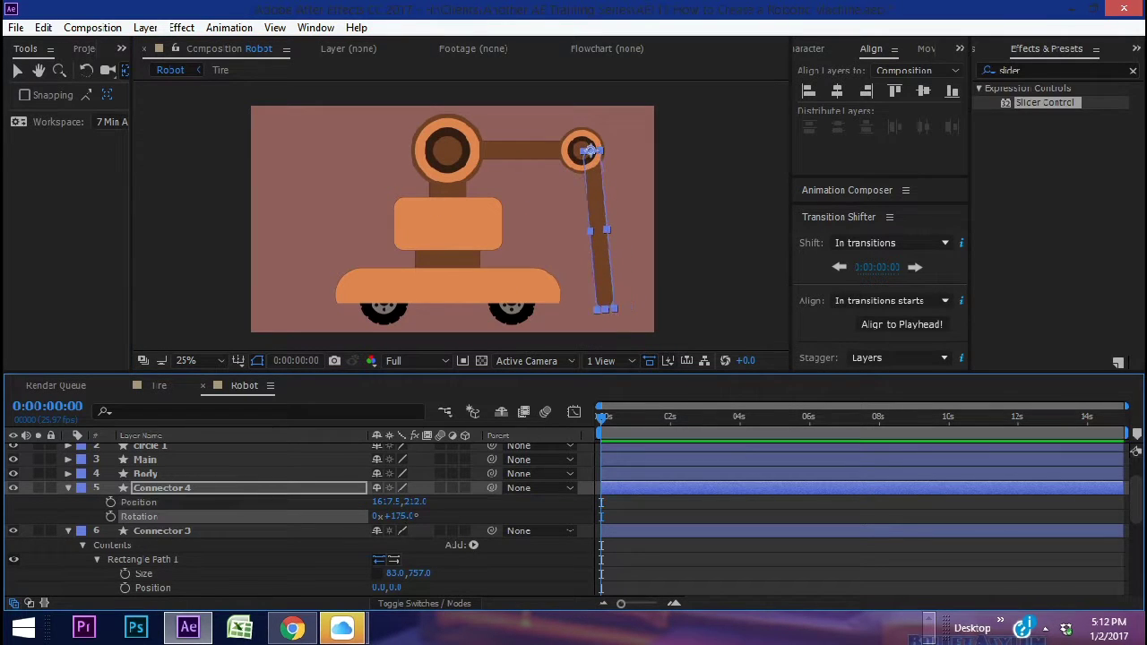
Move Connector 4 to about 1573.5, 170 so its upper end sits over the small circle.
key(v)
drag(701, 218, 679, 248)
scroll(678, 249, up, 2)
drag(678, 248, 659, 230)
scroll(663, 237, down, 2)
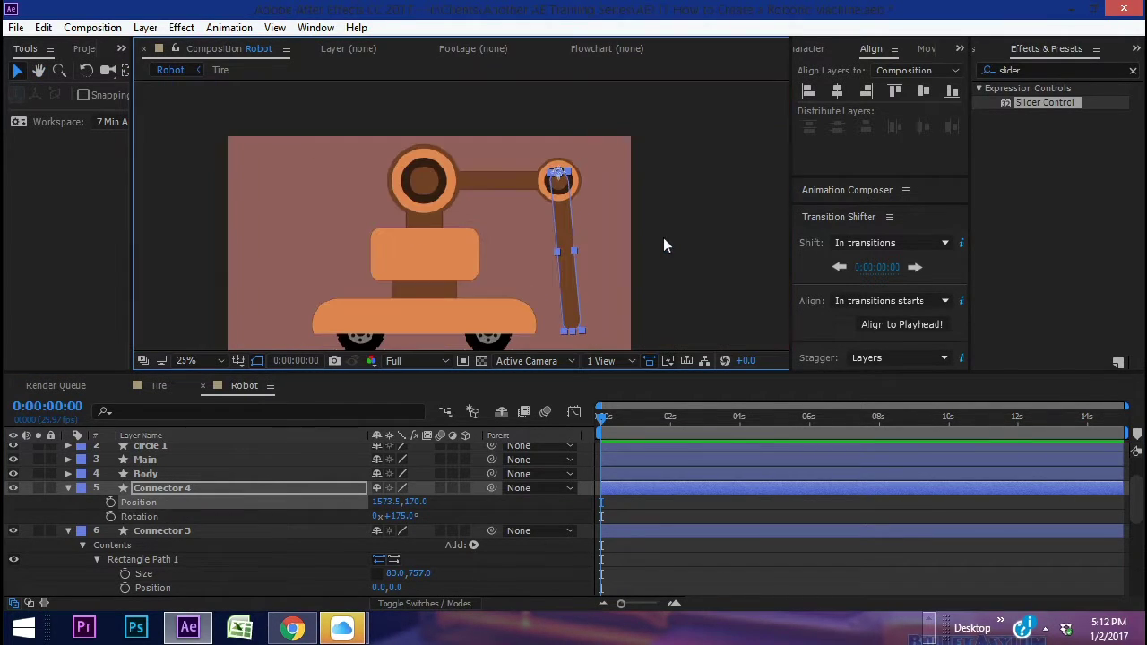
Shorten Connector 4's rectangle path to a height of 421.
double_click(68, 488)
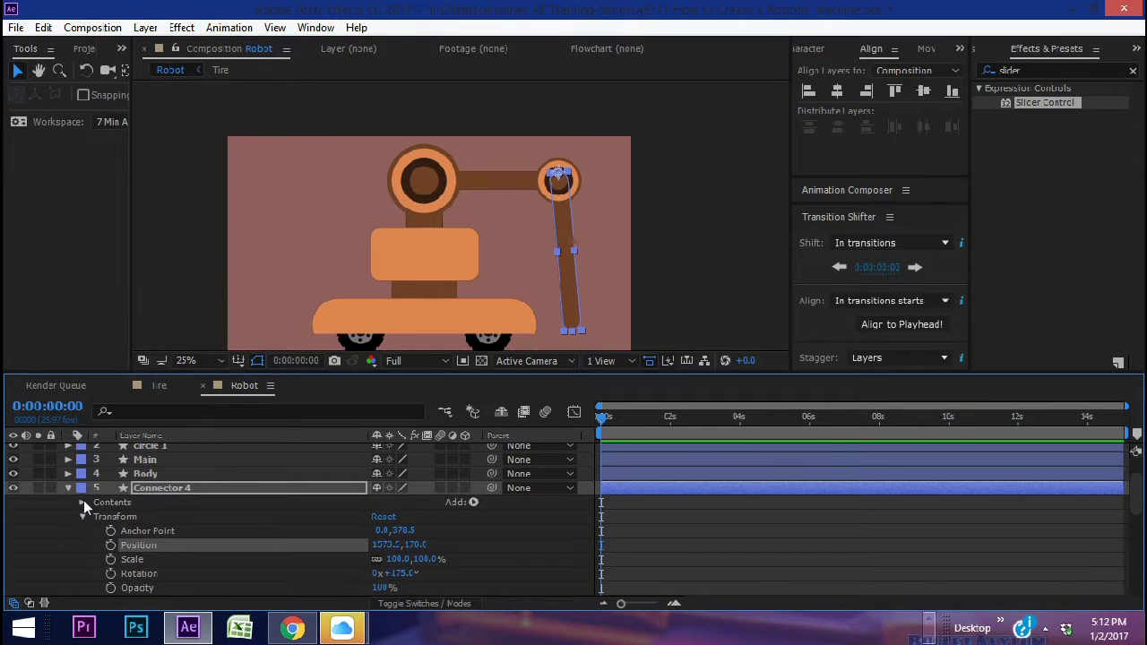
click(82, 501)
click(95, 517)
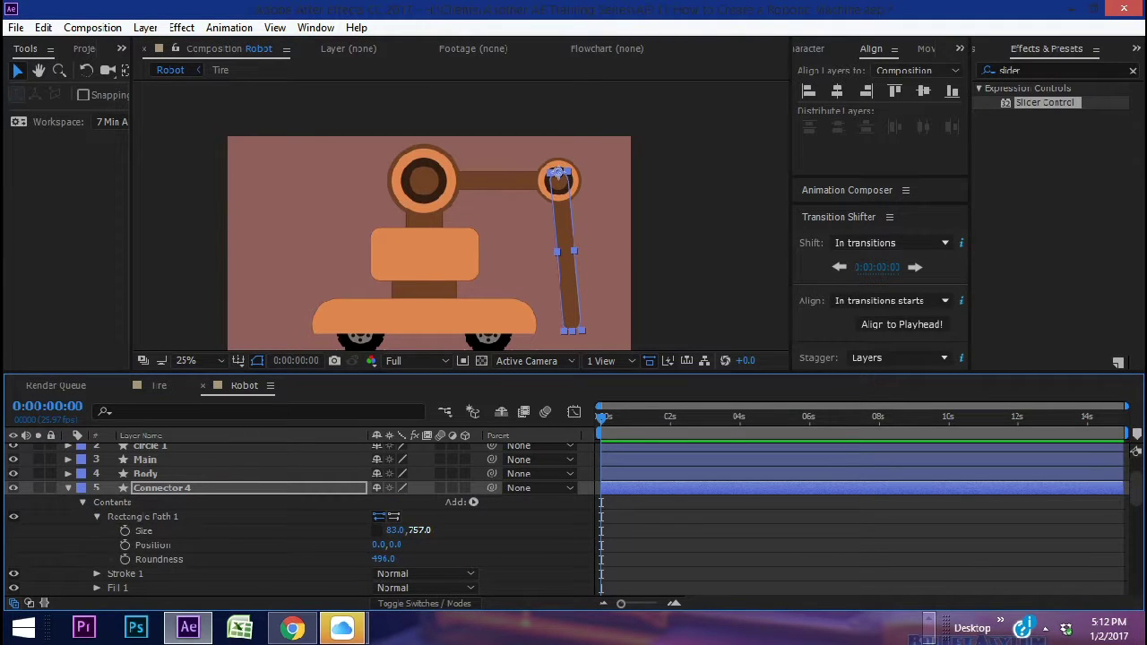
drag(419, 530, 251, 531)
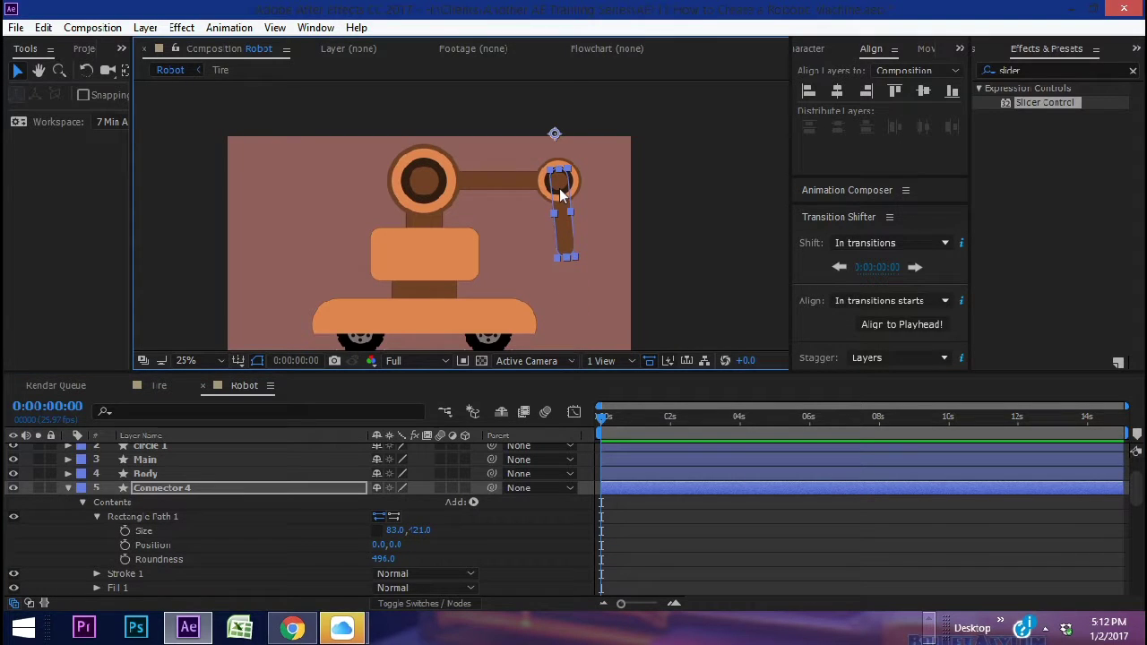
Move Connector 4's anchor point to its upper end and position that end over the centre of the small circle.
key(y)
drag(554, 134, 558, 168)
key(r)
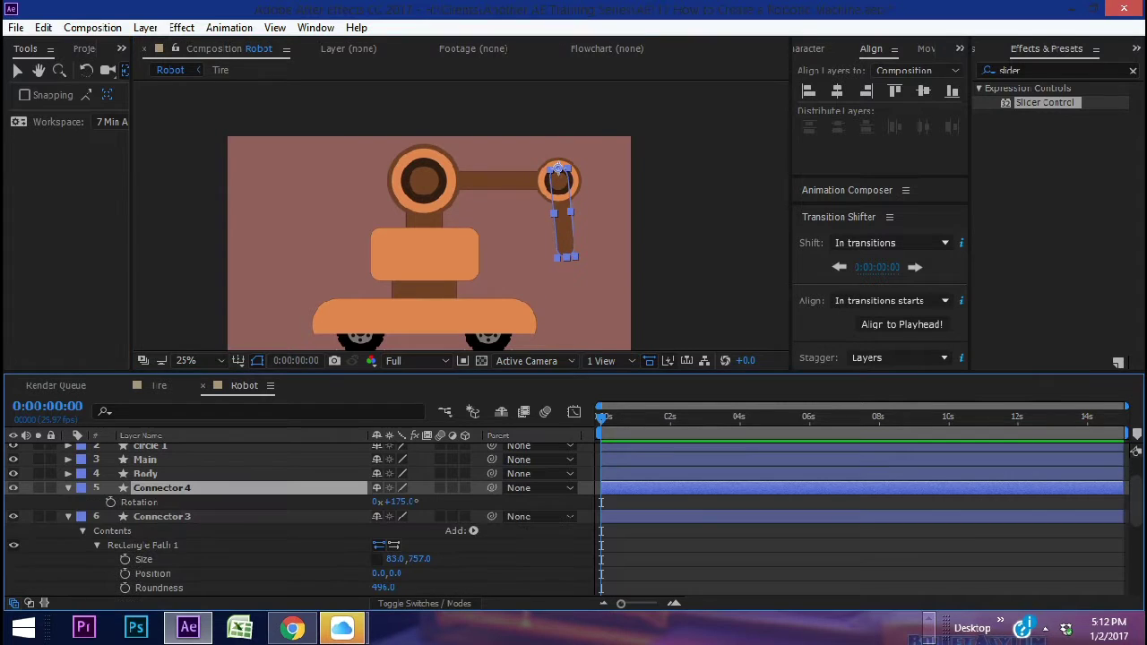
key(v)
drag(560, 181, 560, 190)
scroll(557, 177, up, 4)
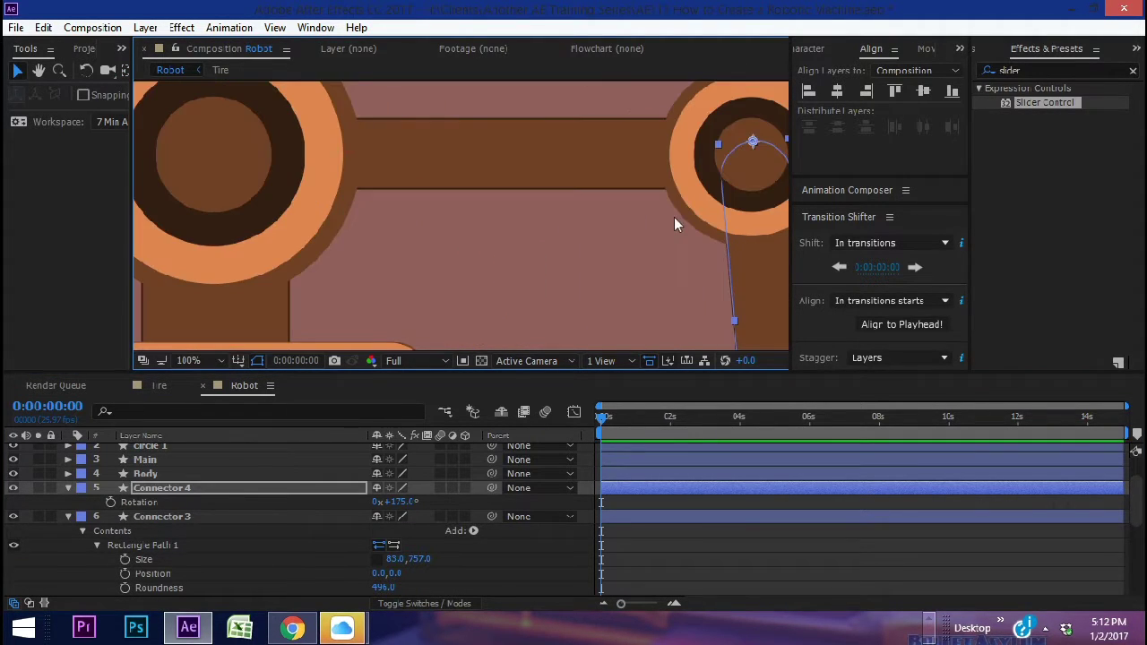
drag(748, 198, 746, 208)
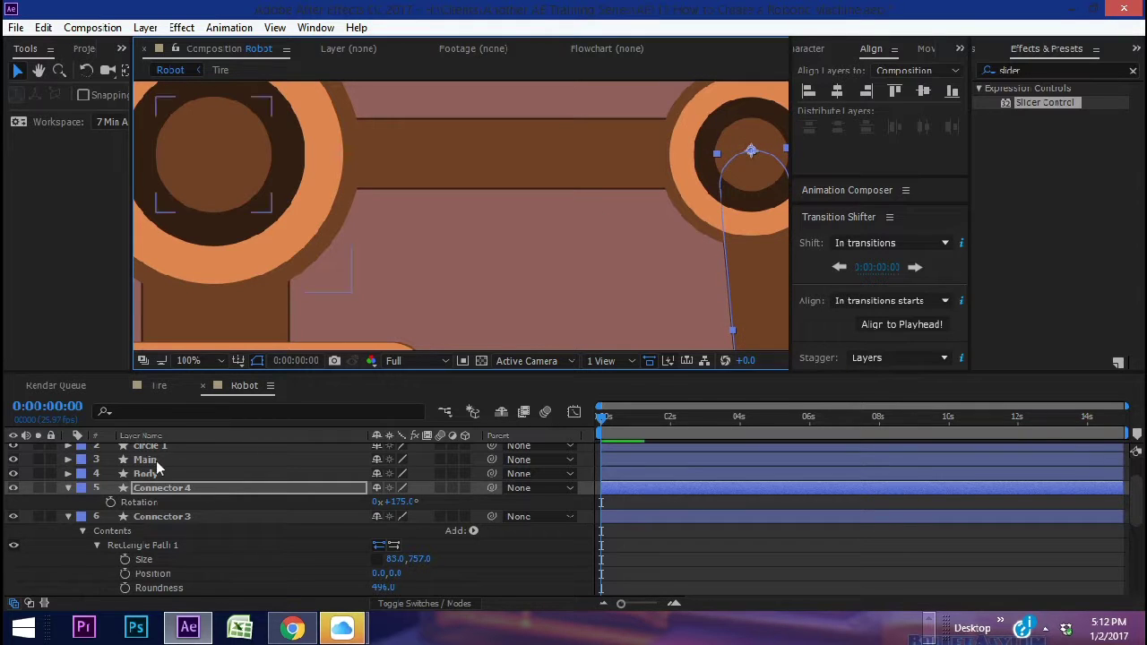
click(162, 516)
drag(235, 136, 269, 132)
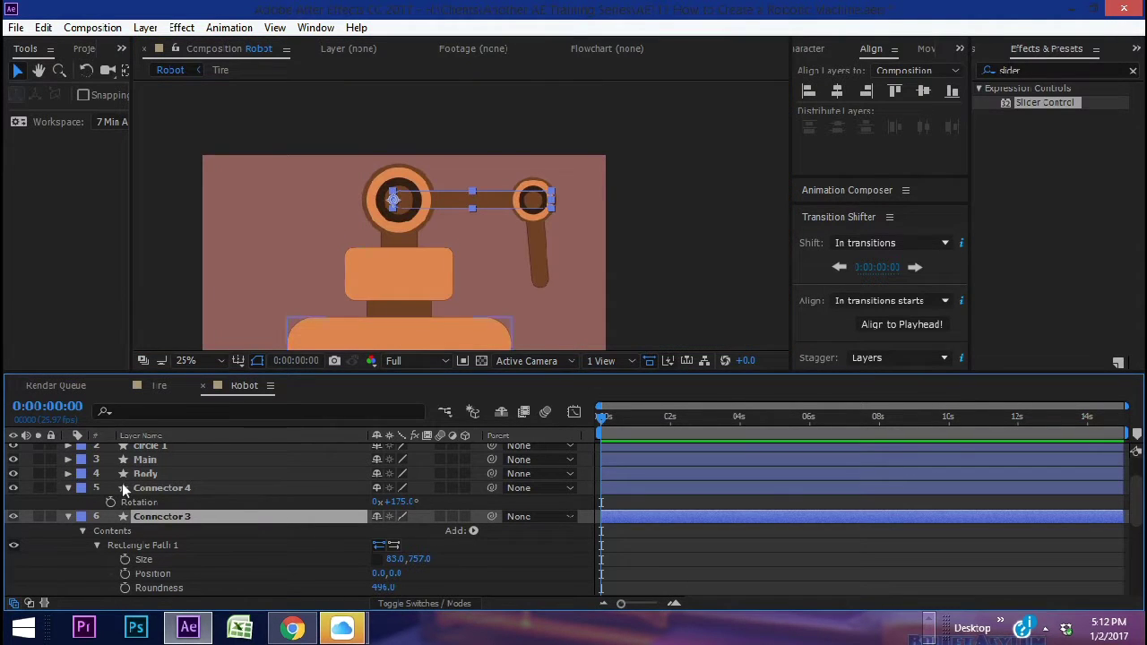
Duplicate the circle 2 layer, move the copy to Connector 4's lower end at 1612, 611 and scale it to 39%.
scroll(155, 466, up, 2)
click(152, 449)
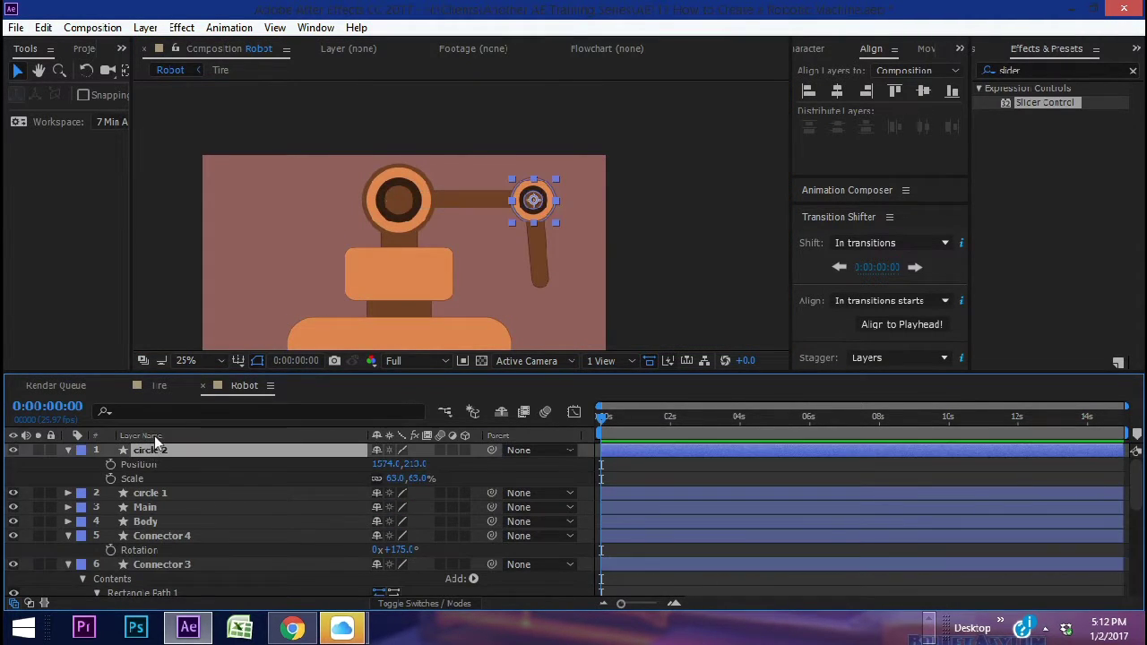
key(ctrl+d)
key(p)
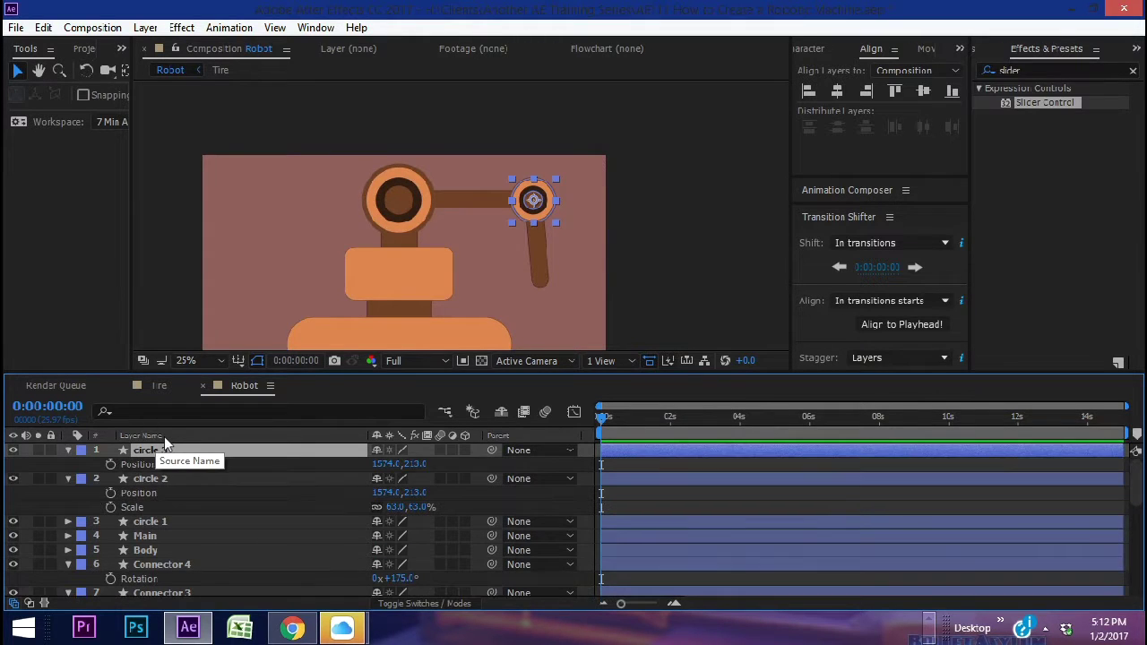
key(shift+s)
drag(414, 464, 446, 464)
mouse_move(384, 464)
mouse_down()
mouse_move(415, 464)
mouse_move(387, 477)
mouse_up()
mouse_move(540, 274)
mouse_down()
mouse_move(540, 299)
mouse_move(540, 284)
mouse_up()
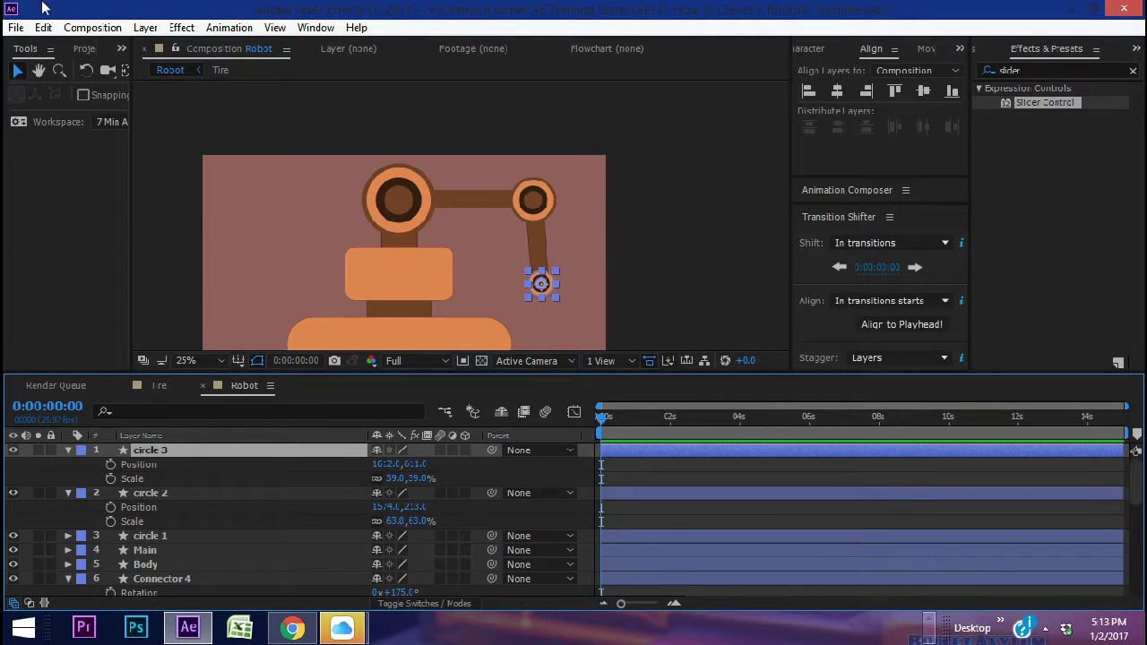
Create a new shape layer containing a rectangle and a fill coloured 6F4125.
click(145, 27)
mouse_move(202, 24)
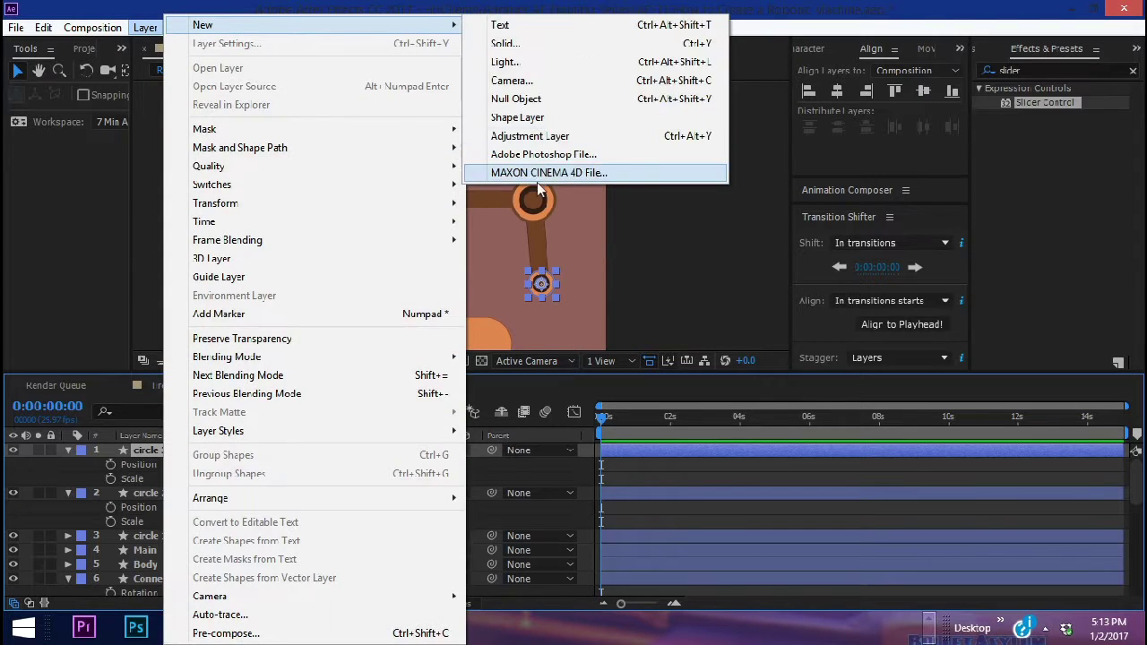
click(557, 122)
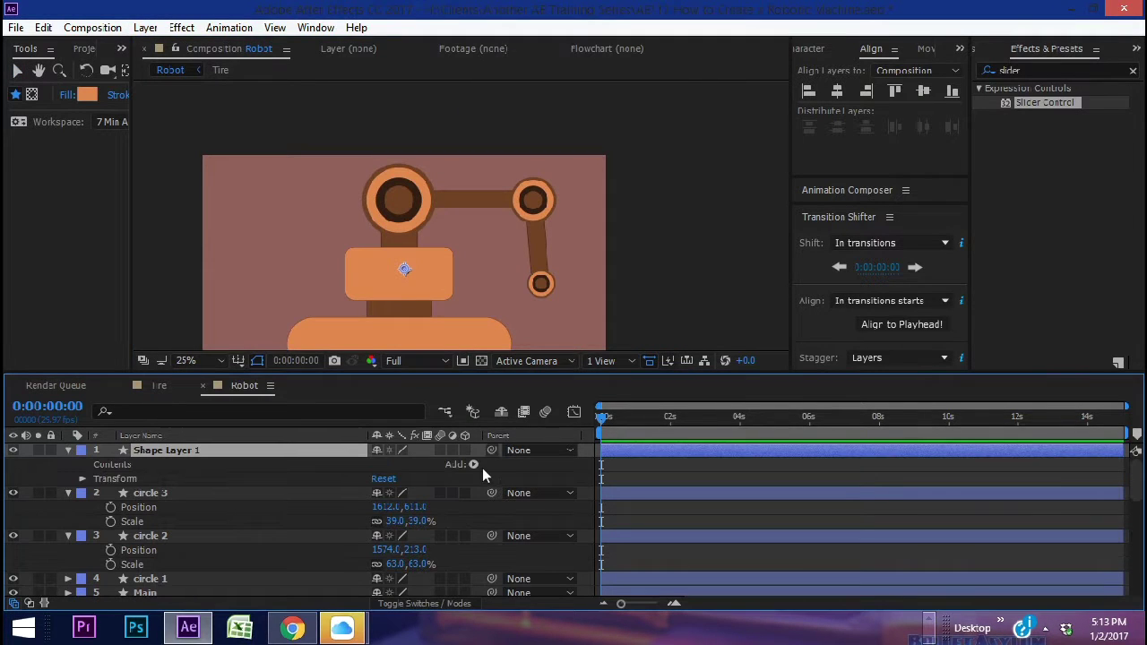
click(473, 465)
click(542, 122)
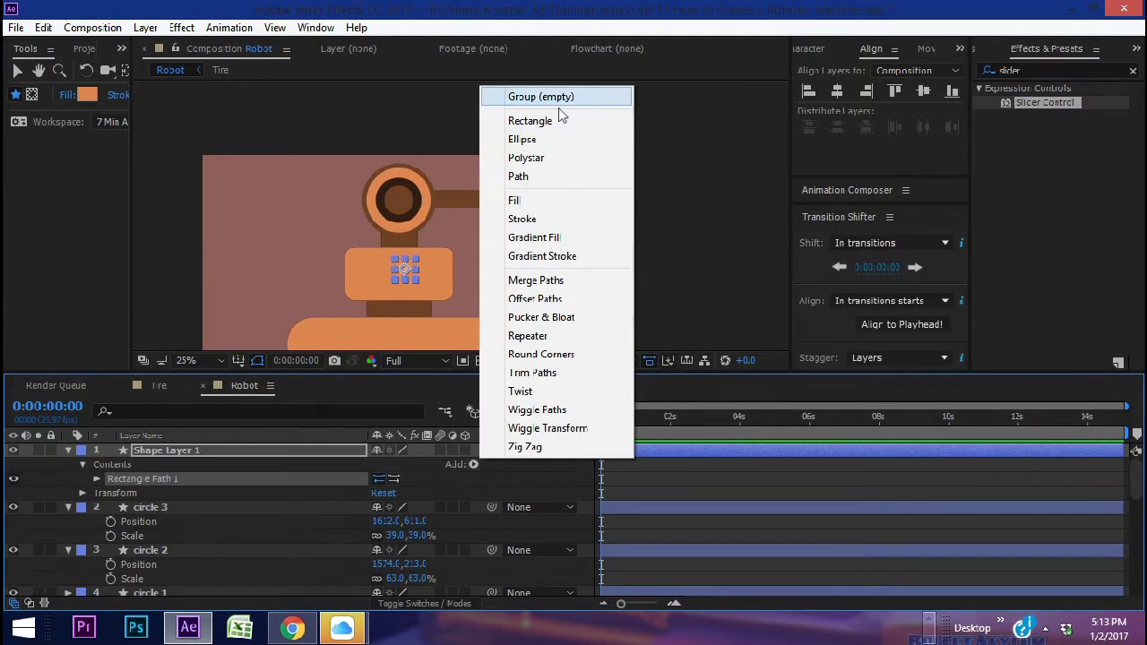
click(533, 202)
click(87, 94)
text(6F4125)
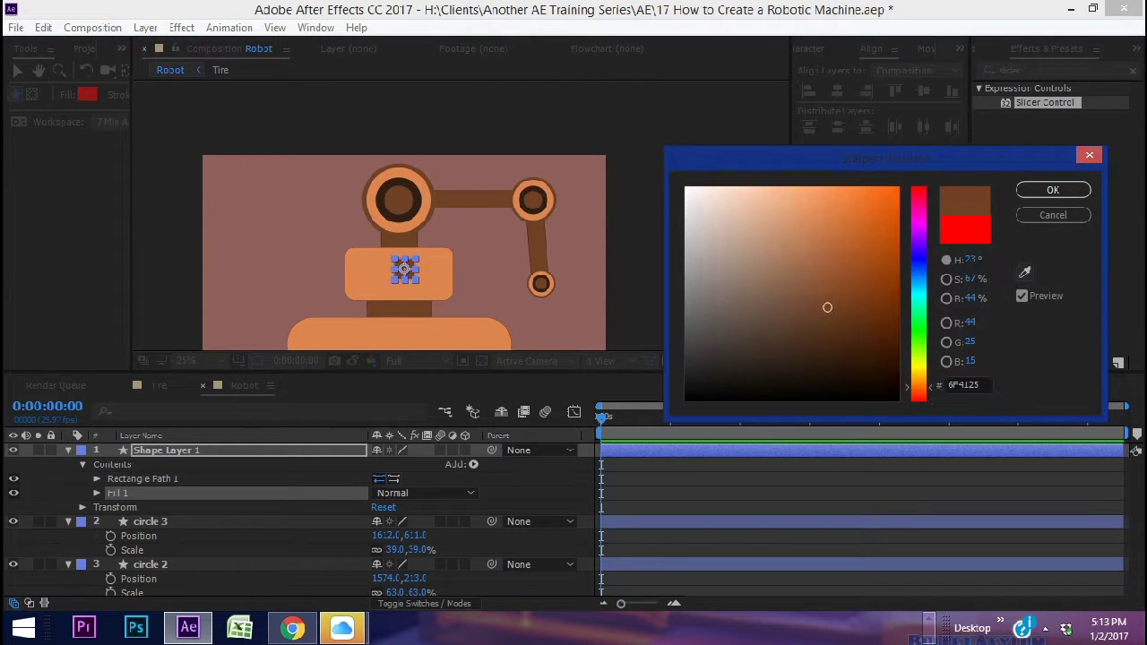
key(Return)
Position the new shape layer just below the lowest circle at 1593, 709 and resize its rectangle path to 32 by 151.
click(83, 507)
drag(384, 536, 530, 536)
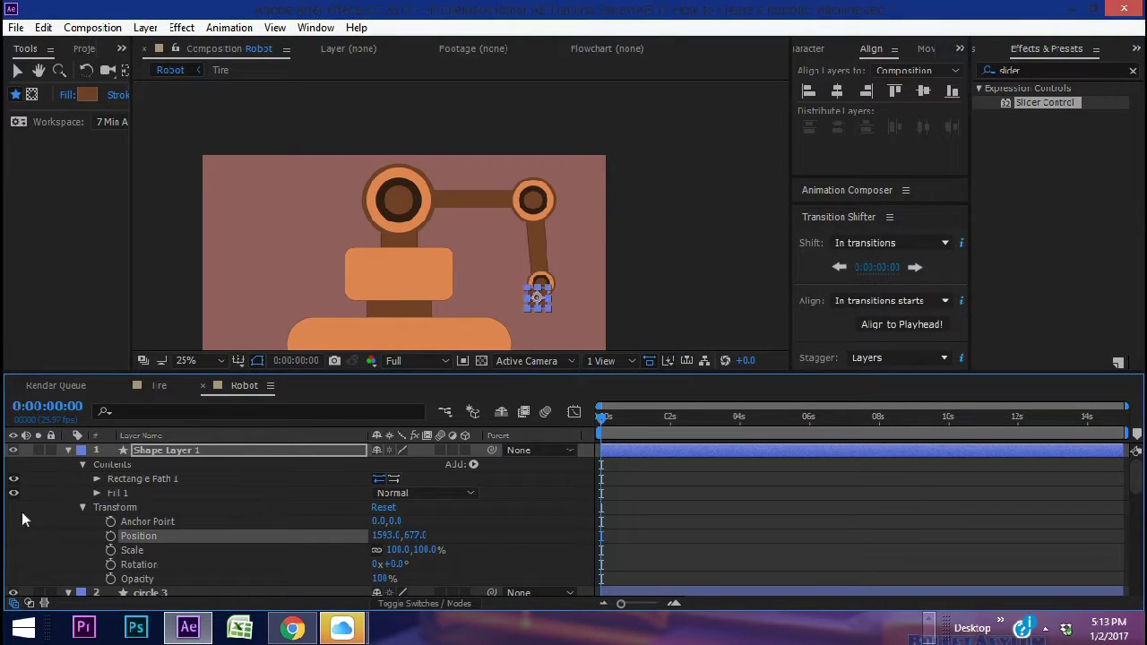
click(97, 479)
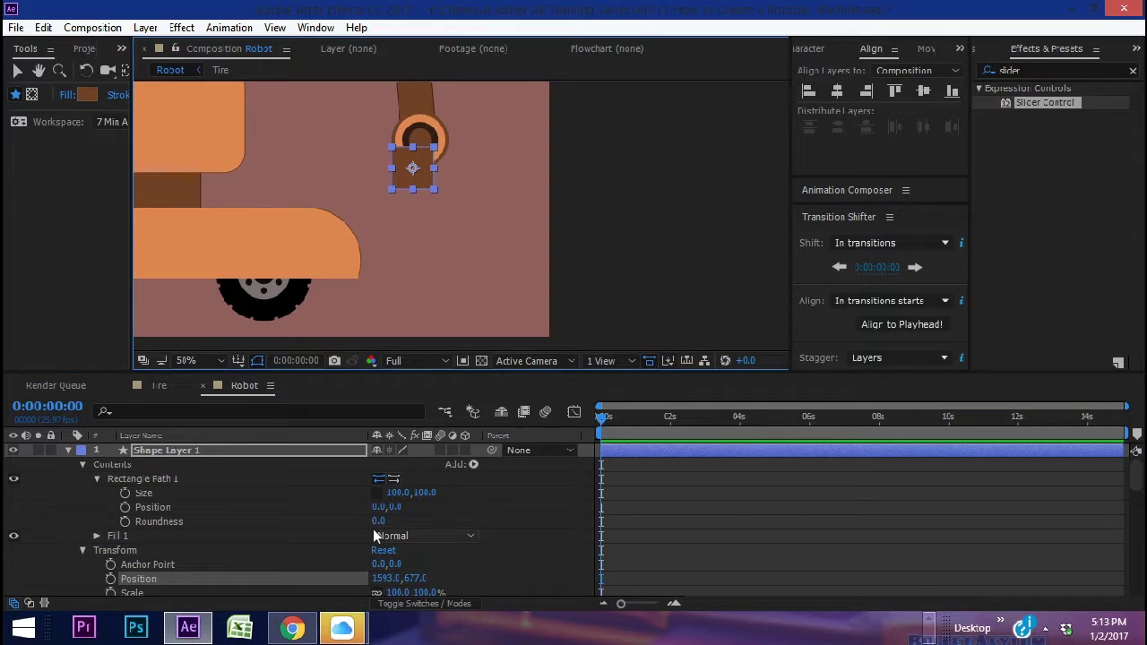
click(398, 493)
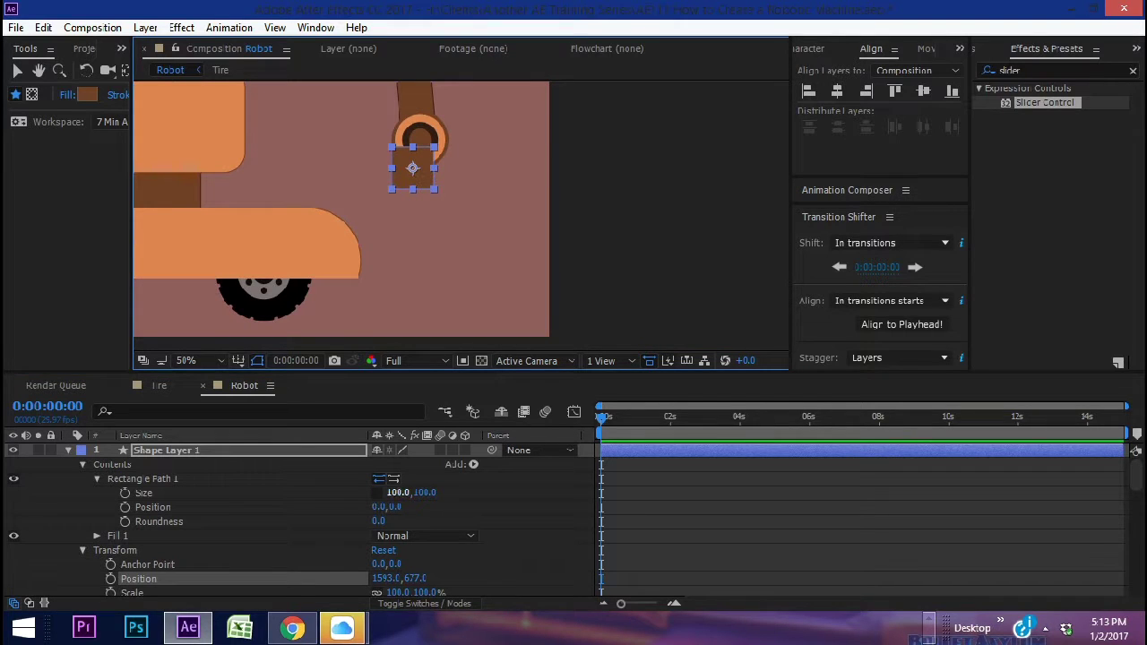
Add an empty group to Shape Layer 1 and move its rectangle path and fill into that group.
click(136, 451)
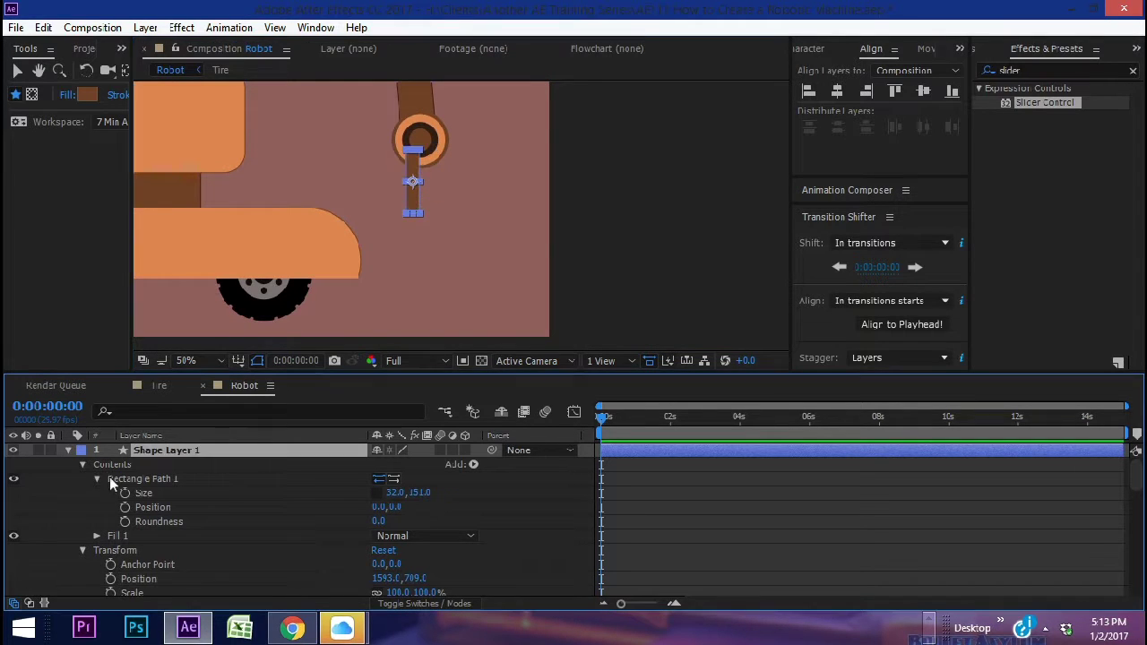
click(102, 465)
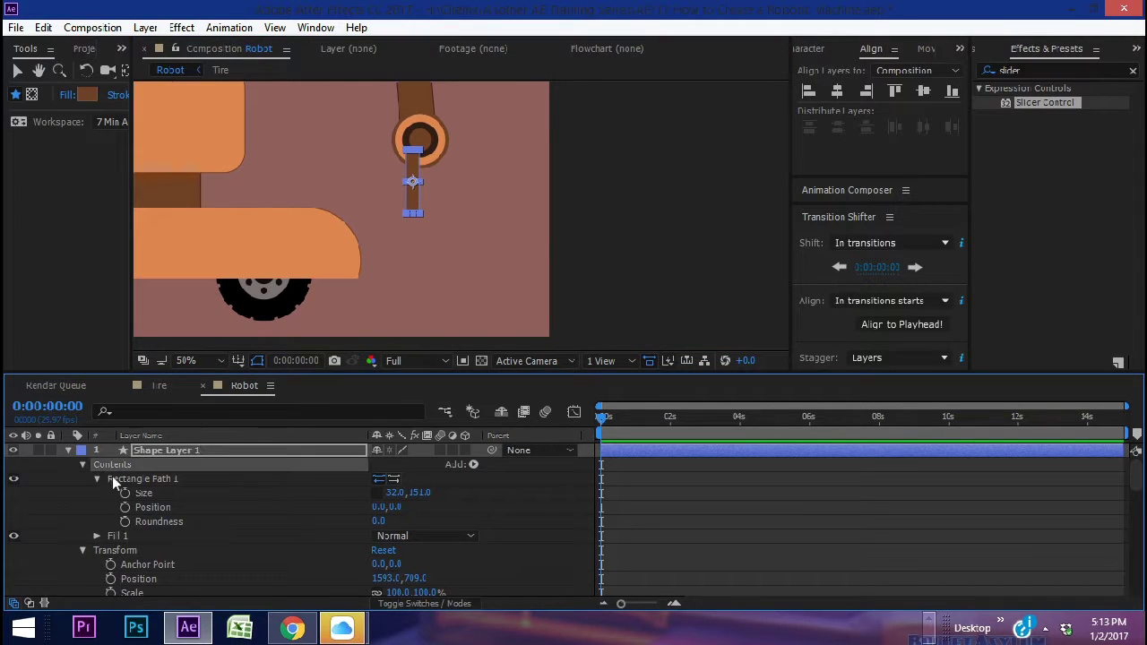
click(96, 479)
click(473, 464)
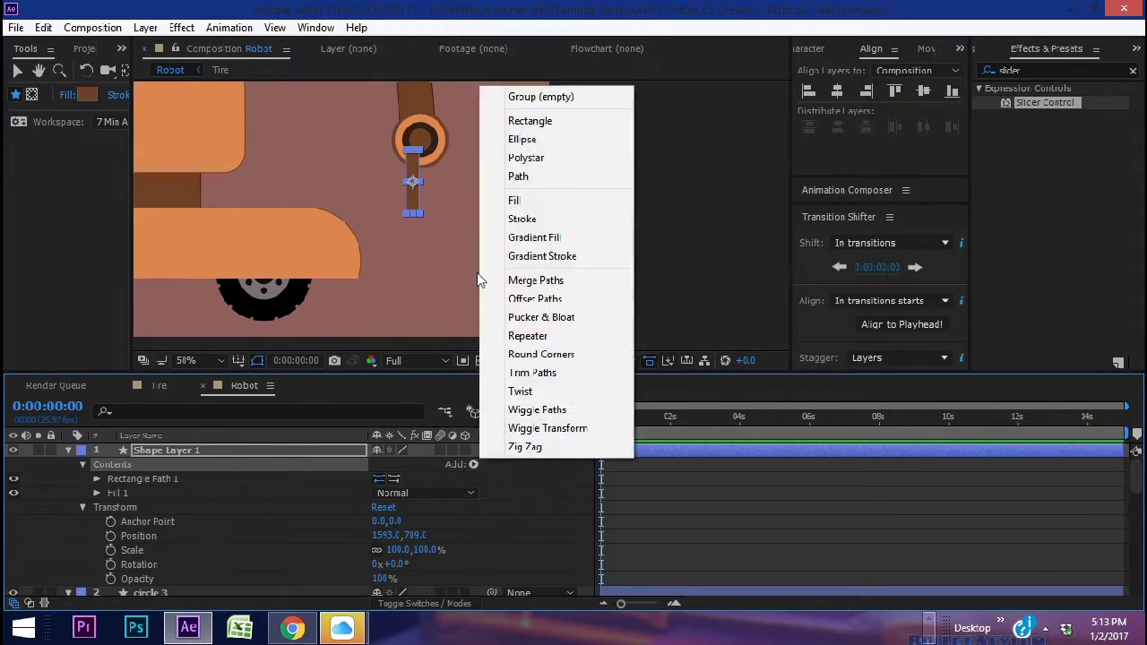
click(538, 97)
click(120, 479)
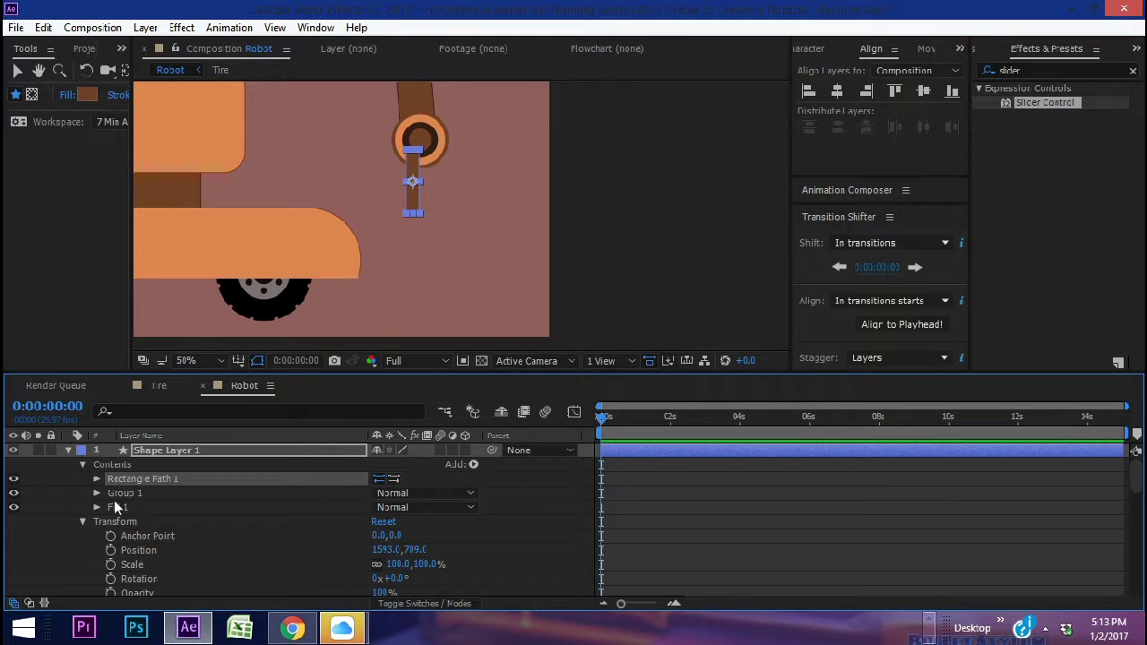
ctrl+click(116, 505)
drag(130, 483, 119, 493)
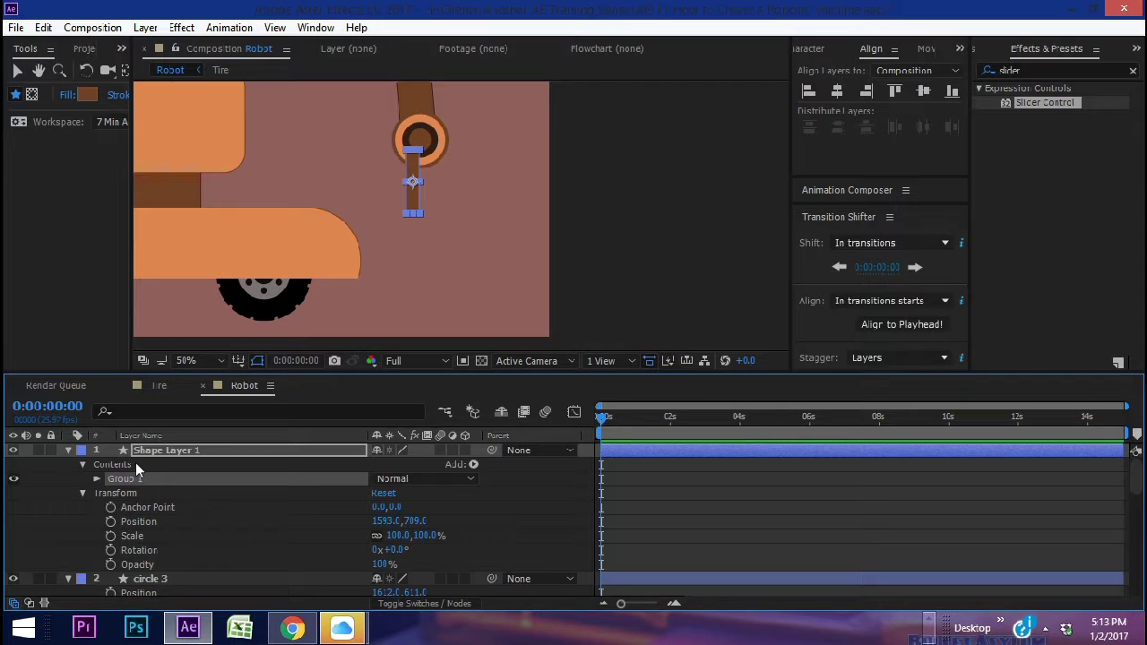
Duplicate the rectangle group and set Group 1's rotation to 135°.
key(ctrl+d)
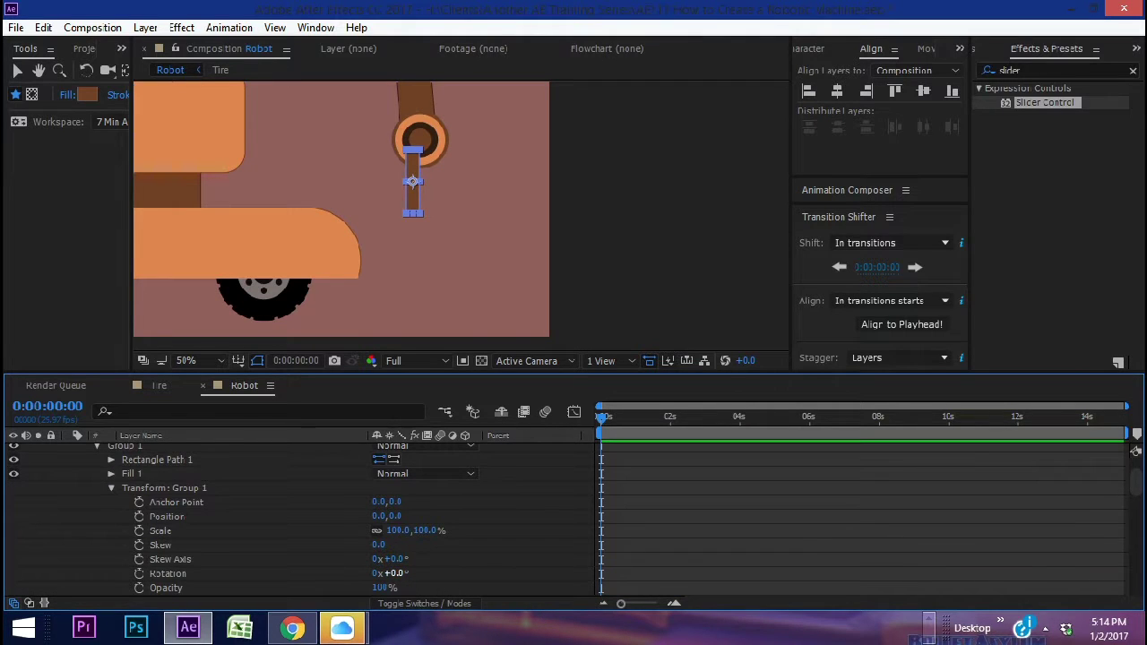
drag(395, 573, 409, 572)
click(399, 573)
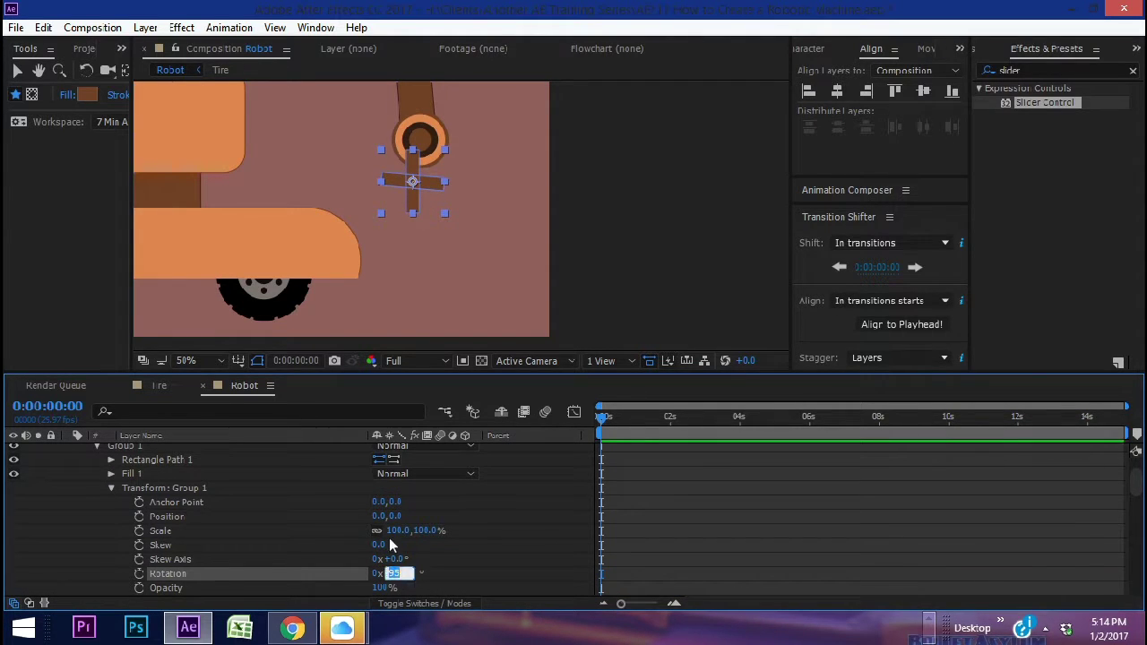
text(135)
key(Return)
Set Group 2's rotation to 45° so the two bars cross.
scroll(135, 478, up, 2)
click(97, 479)
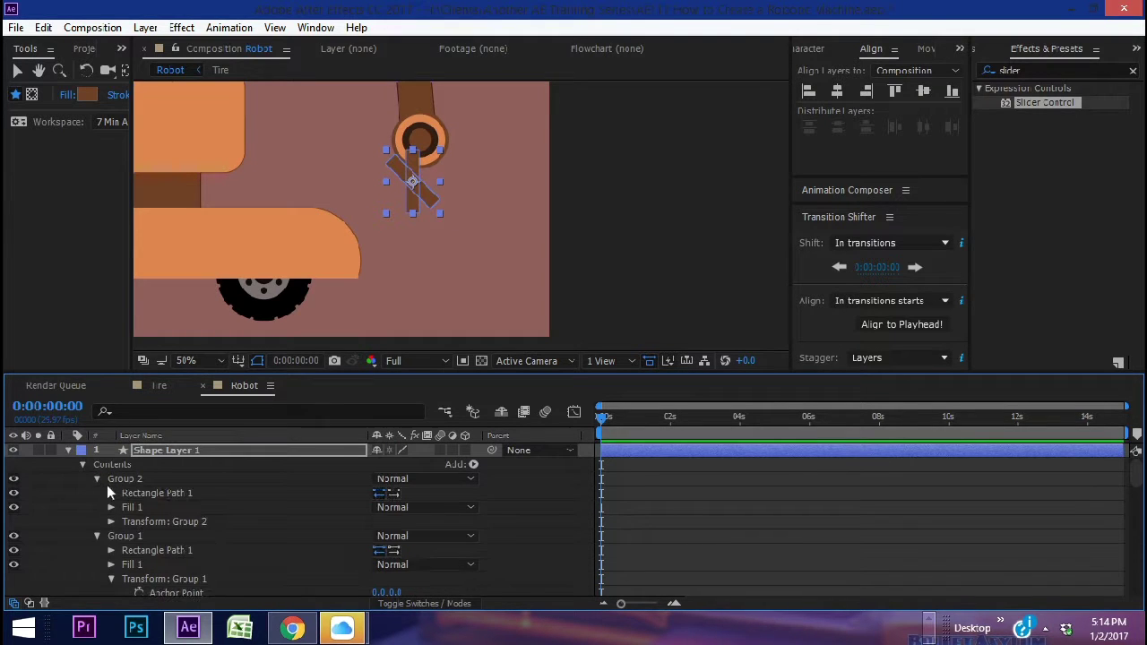
click(111, 522)
scroll(173, 530, down, 2)
click(395, 573)
text(45)
key(Return)
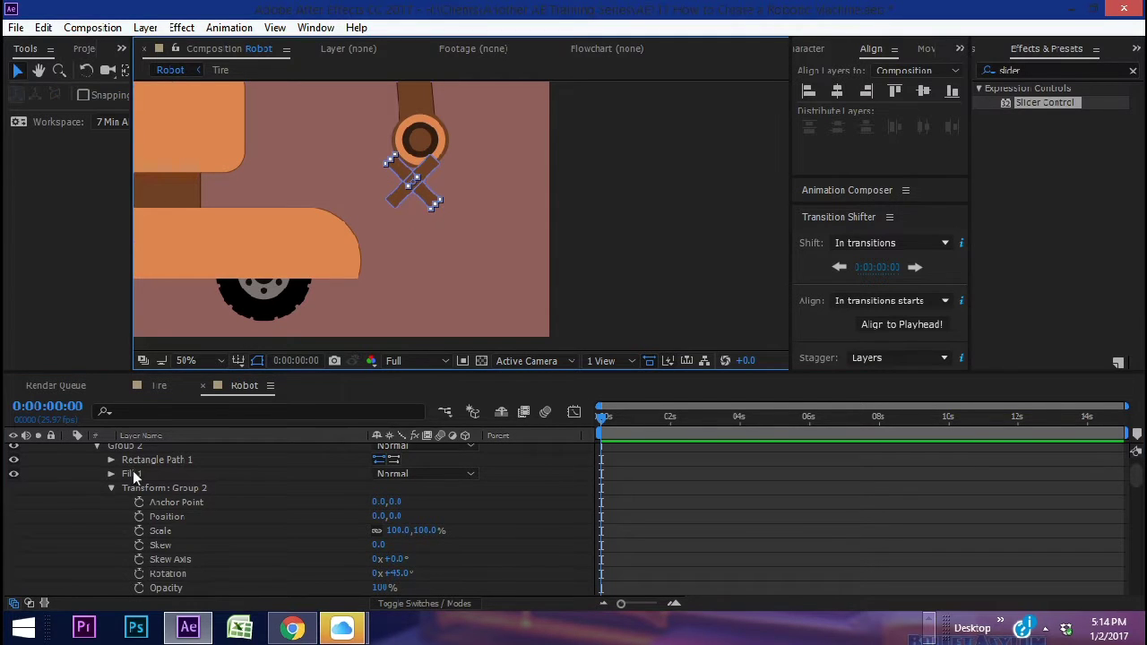
Lower Group 1 to position 0, 82 to form an angled claw with Group 2.
scroll(143, 493, down, 5)
click(166, 517)
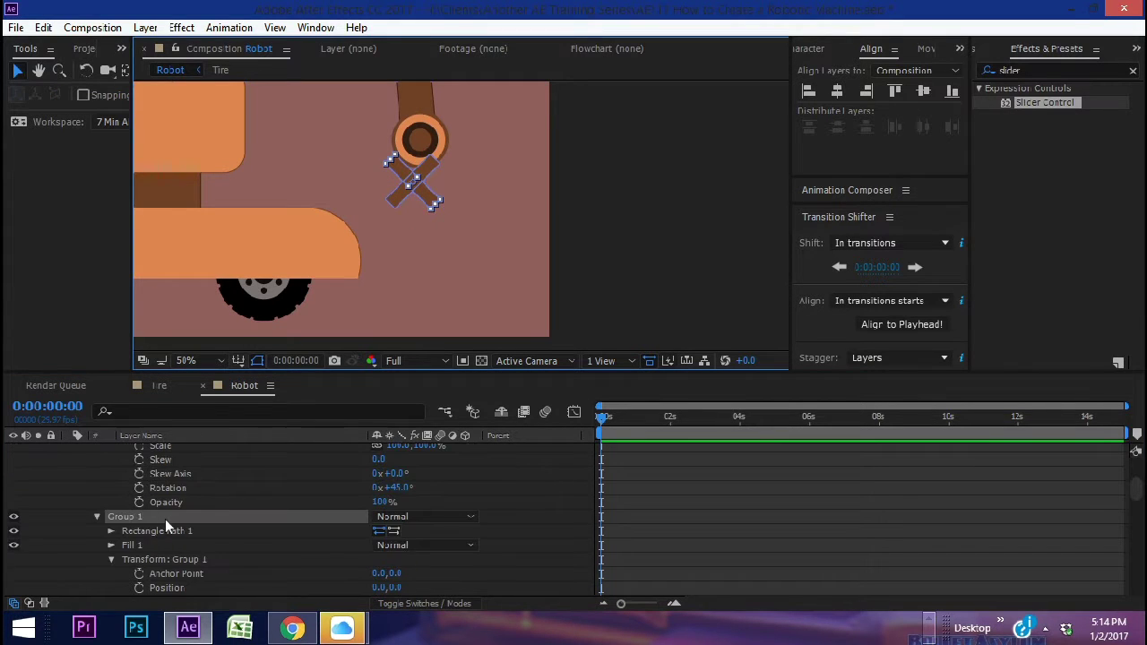
scroll(267, 555, down, 5)
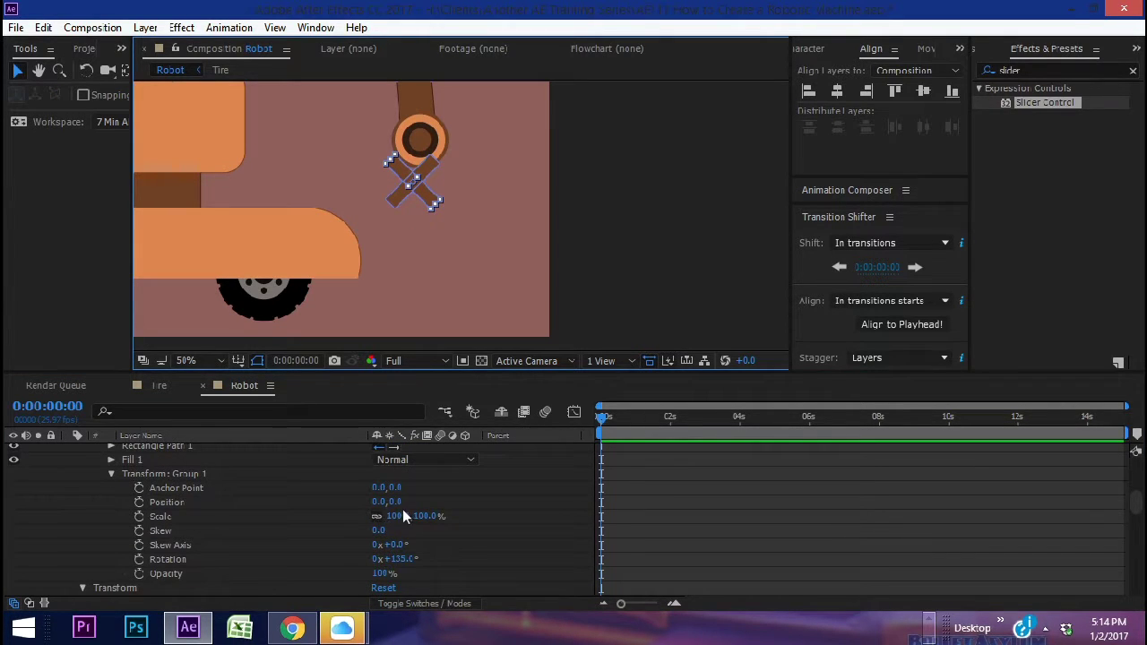
drag(396, 503, 465, 502)
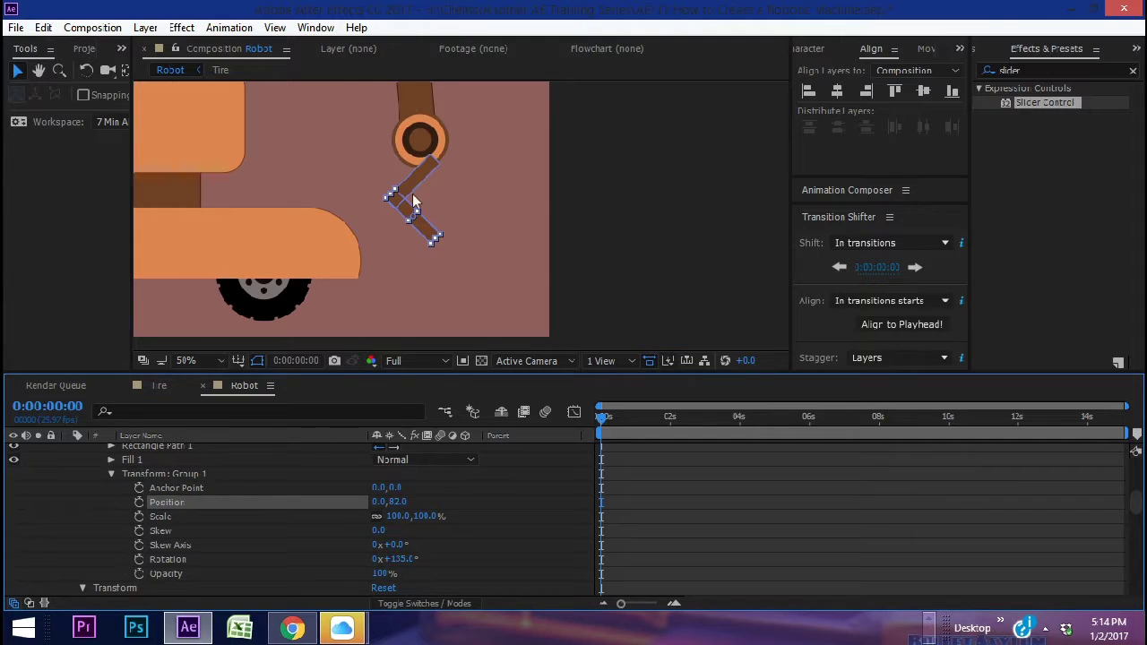
Rename Shape Layer 1 as Left pincher.
scroll(133, 464, up, 12)
click(150, 450)
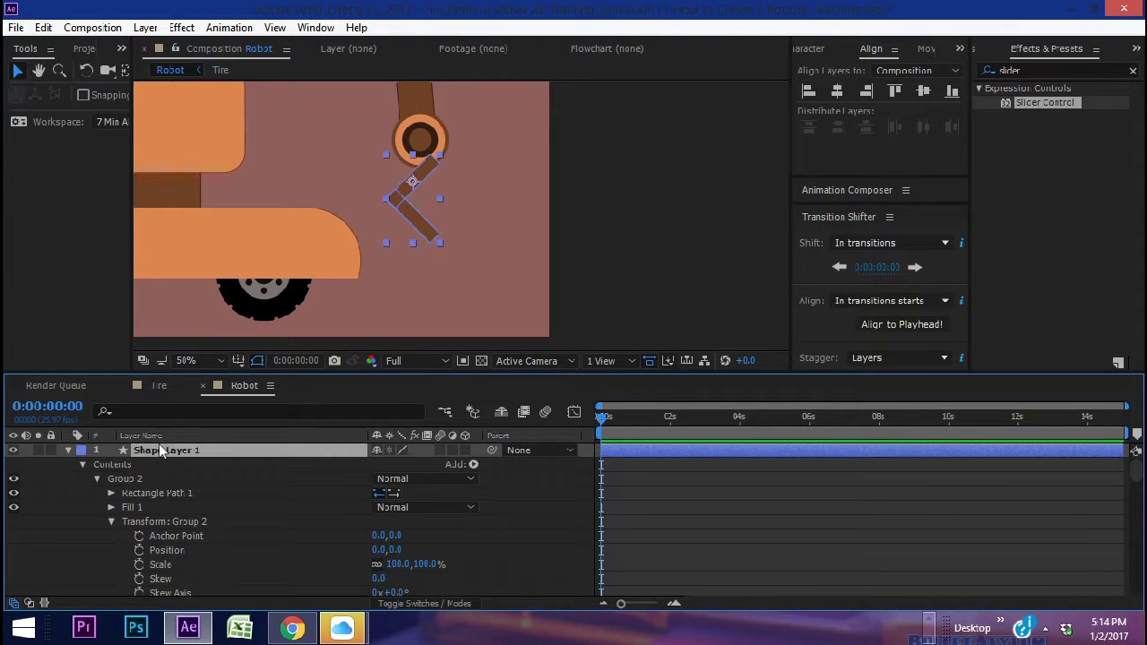
key(Return)
text(Pi)
text(ft pincher)
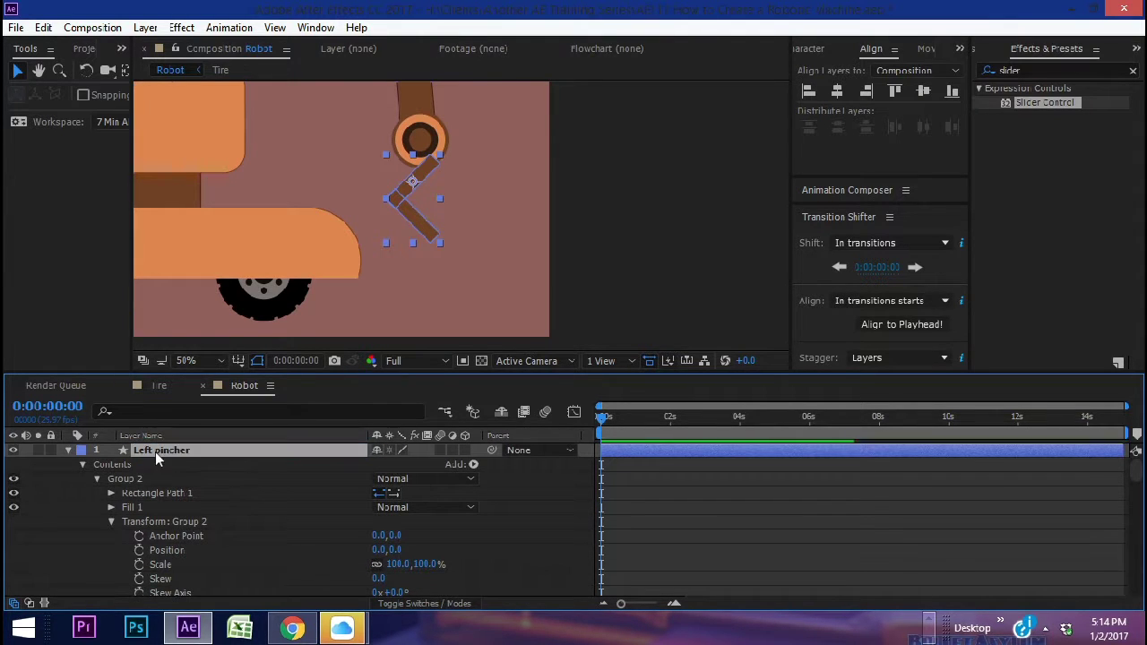
key(Return)
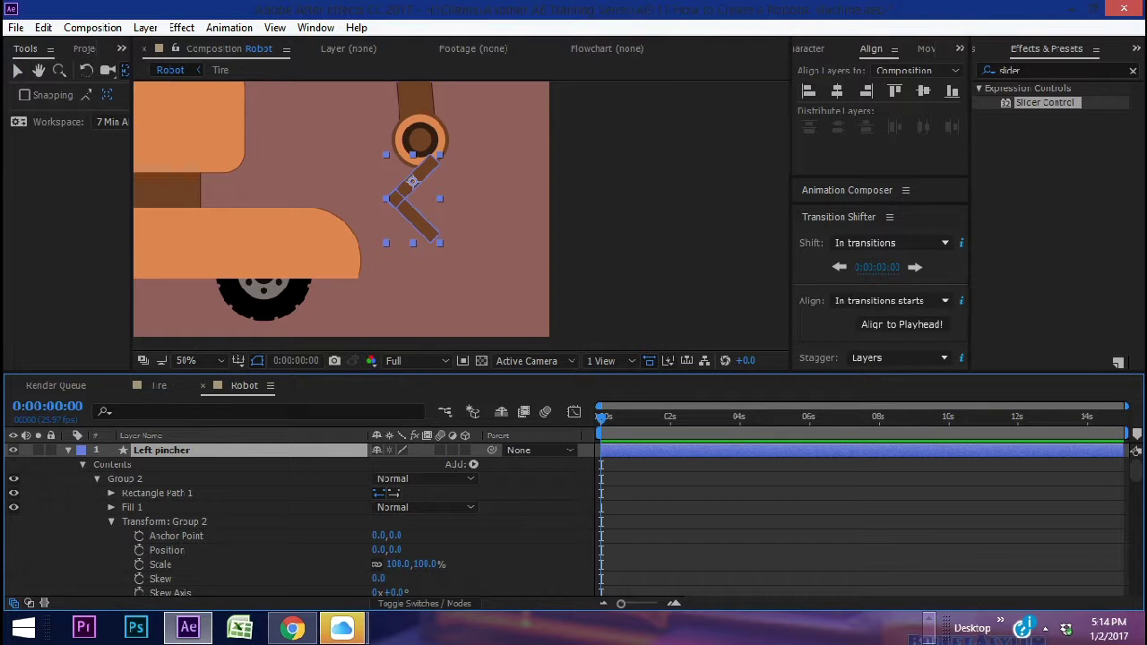
Move Left pincher's anchor point to the claw's upper end and place the layer directly beneath circle 3 in the stack.
drag(412, 181, 434, 158)
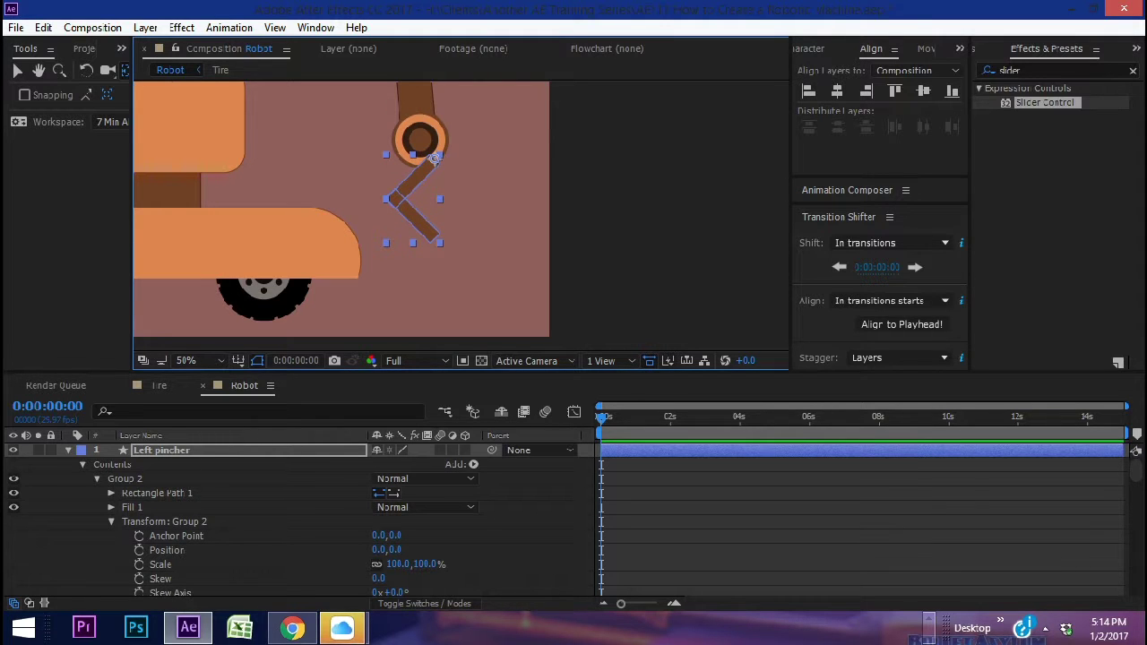
click(19, 70)
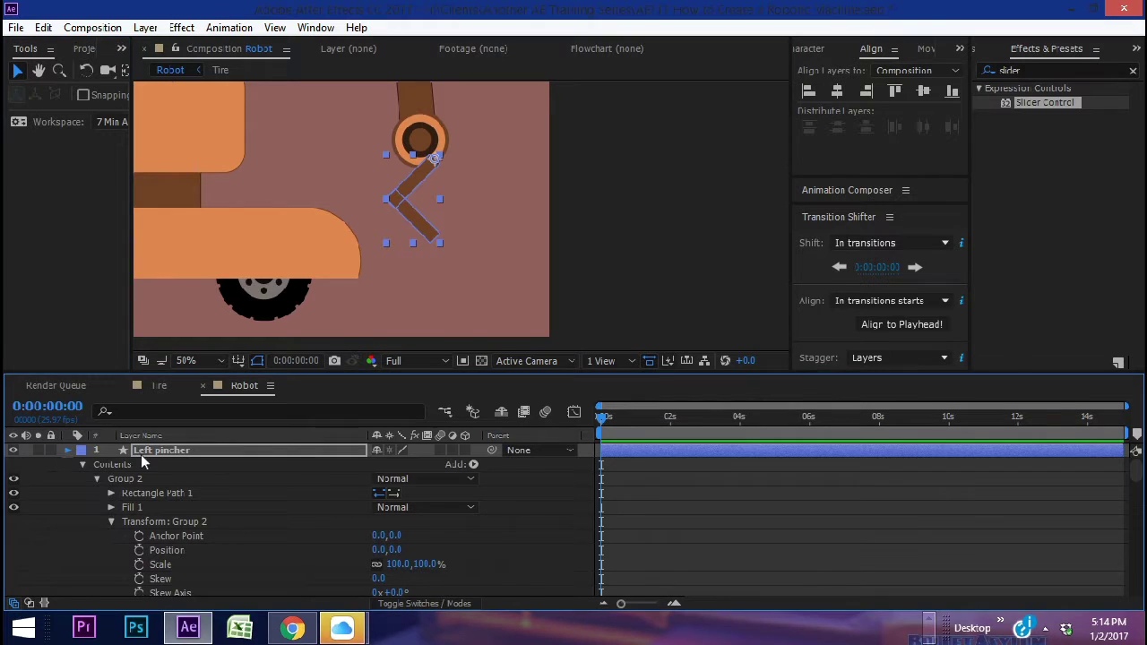
click(68, 449)
drag(156, 450, 157, 492)
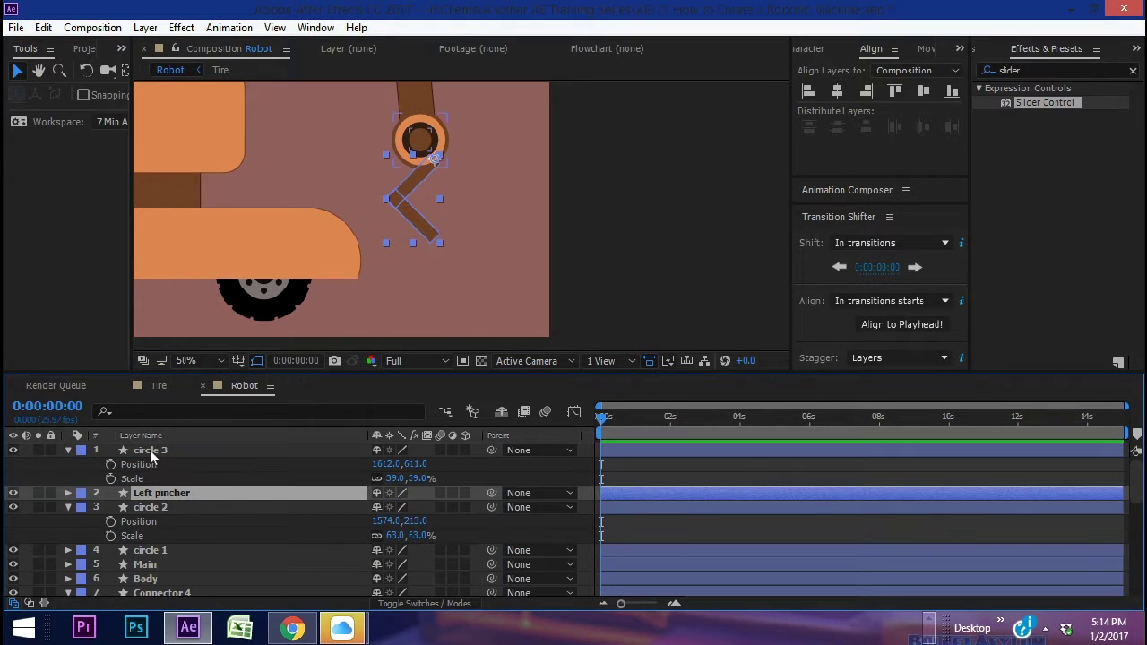
Move the Left pincher layer to position 1606.4, 608.6 so its upper end sits behind circle 3.
key(p)
key(shift+r)
drag(386, 507, 430, 518)
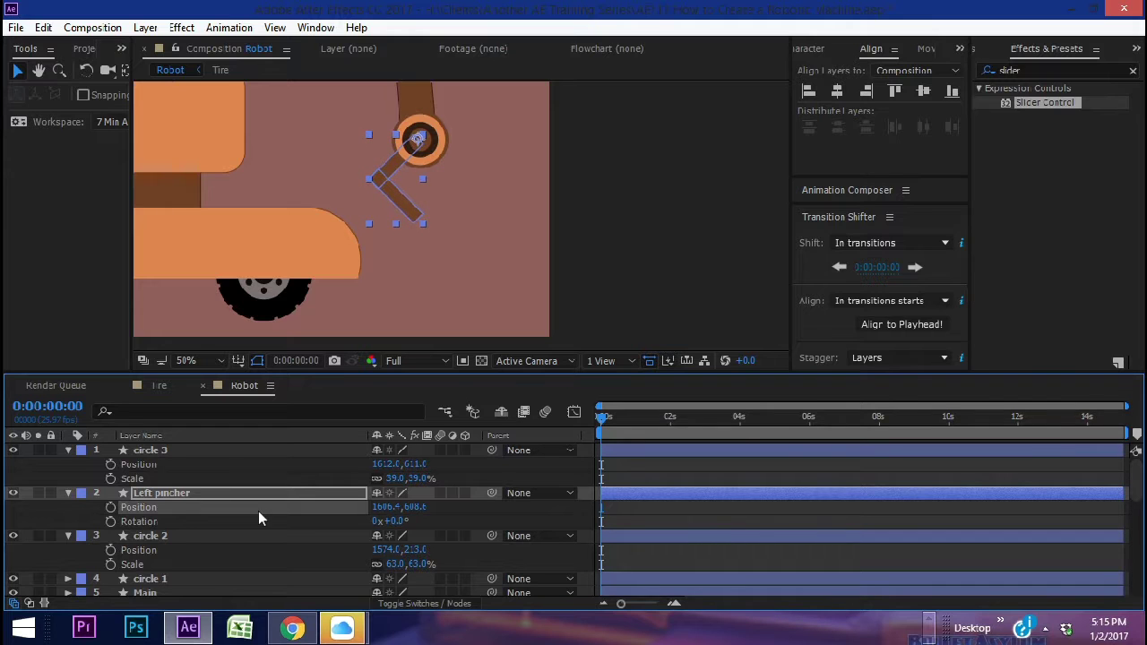
Duplicate the Left pincher layer and rename the copy as Right pincher.
click(158, 493)
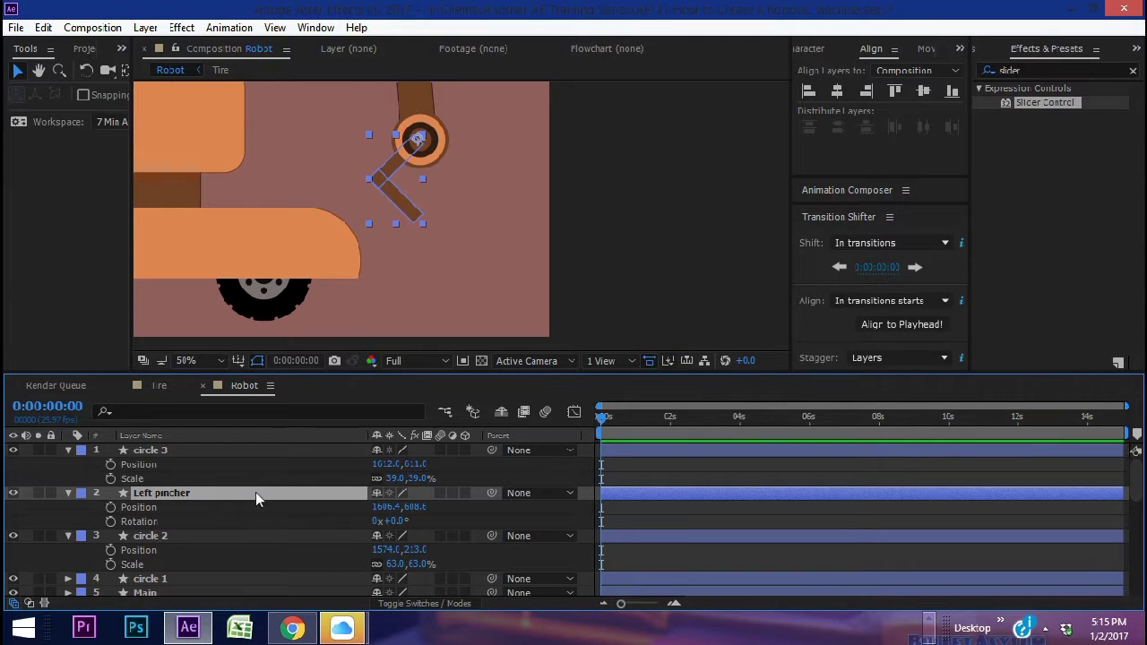
key(ctrl+d)
key(Return)
text(Right pincher)
click(182, 508)
click(181, 494)
Flip Right pincher horizontally and move it to position 1624.4, 608.6 to complete the symmetrical claw.
right_click(181, 492)
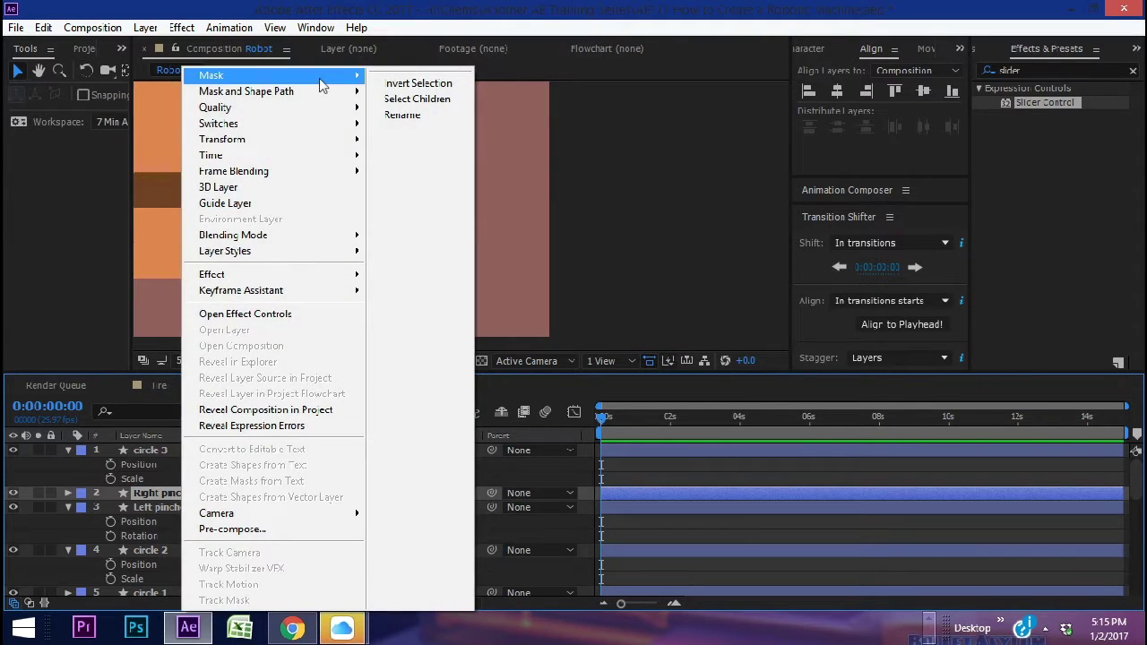
mouse_move(258, 144)
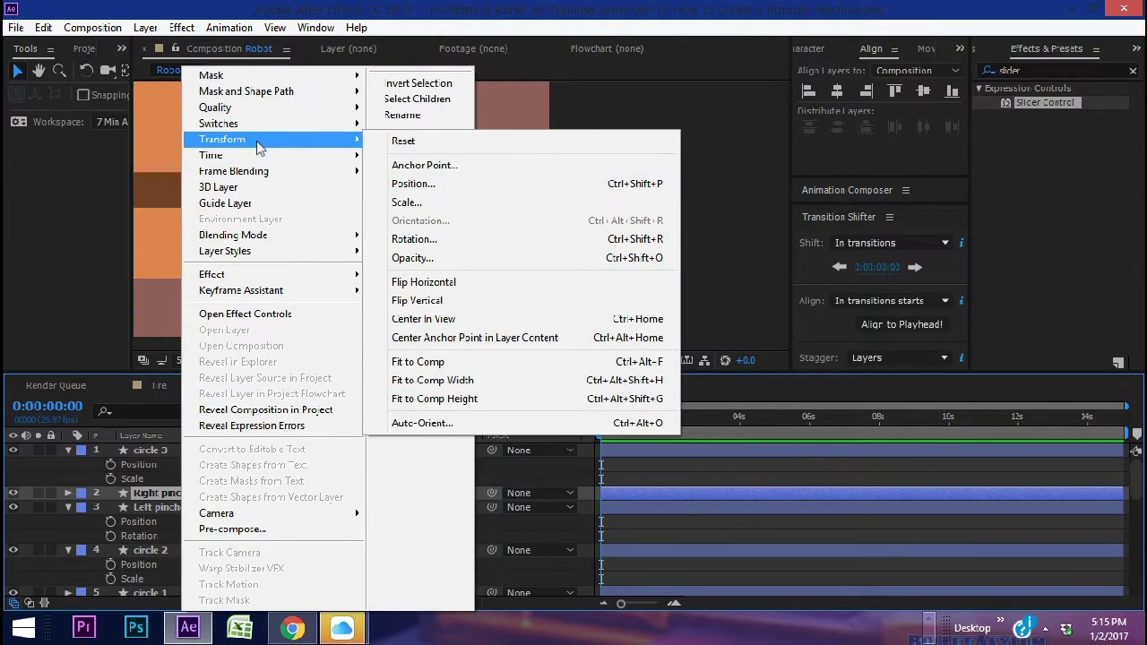
click(449, 284)
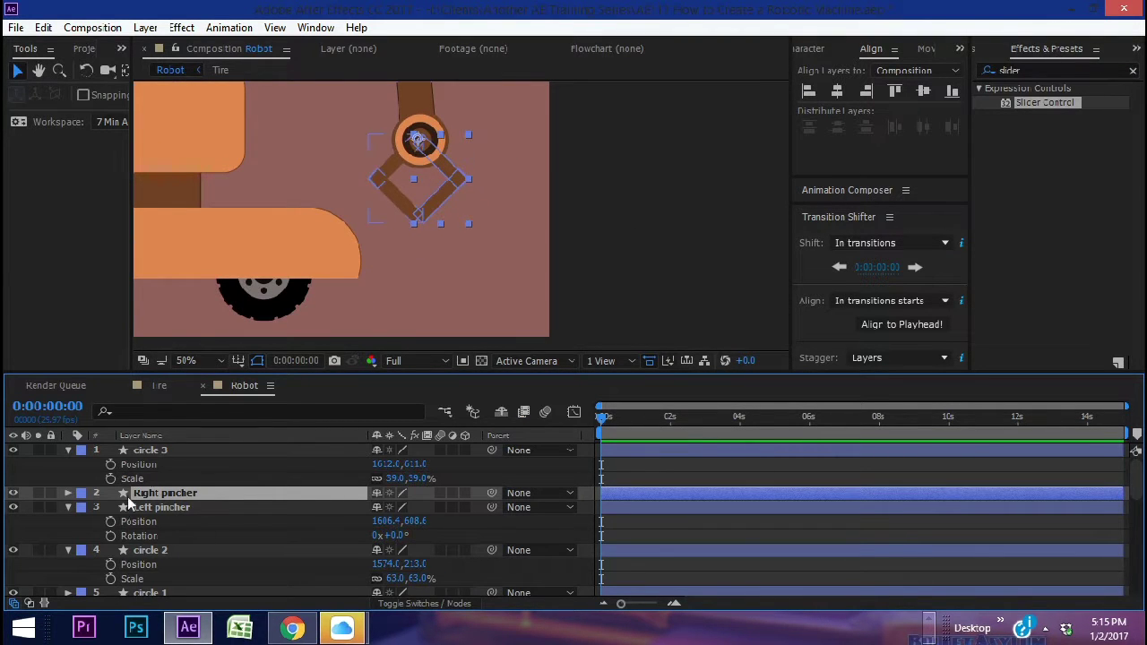
key(p)
drag(386, 507, 401, 507)
Deselect everything and collapse the expanded properties of all the robot's layers.
key(F2)
scroll(410, 236, down, 2)
drag(395, 235, 441, 259)
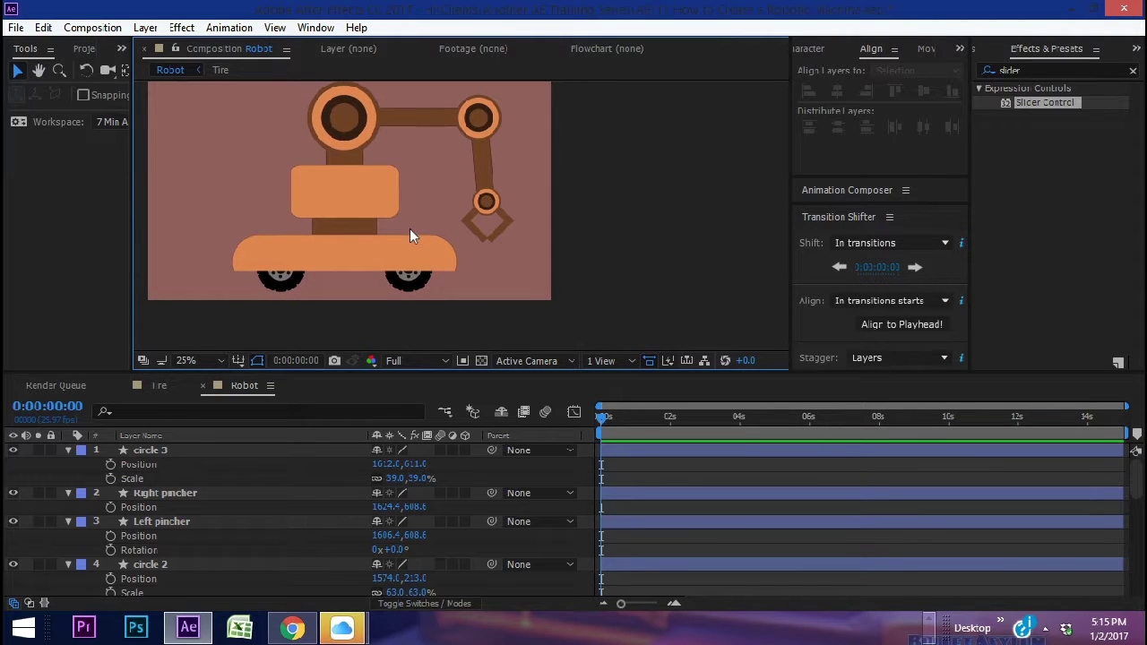
drag(66, 449, 69, 582)
click(164, 450)
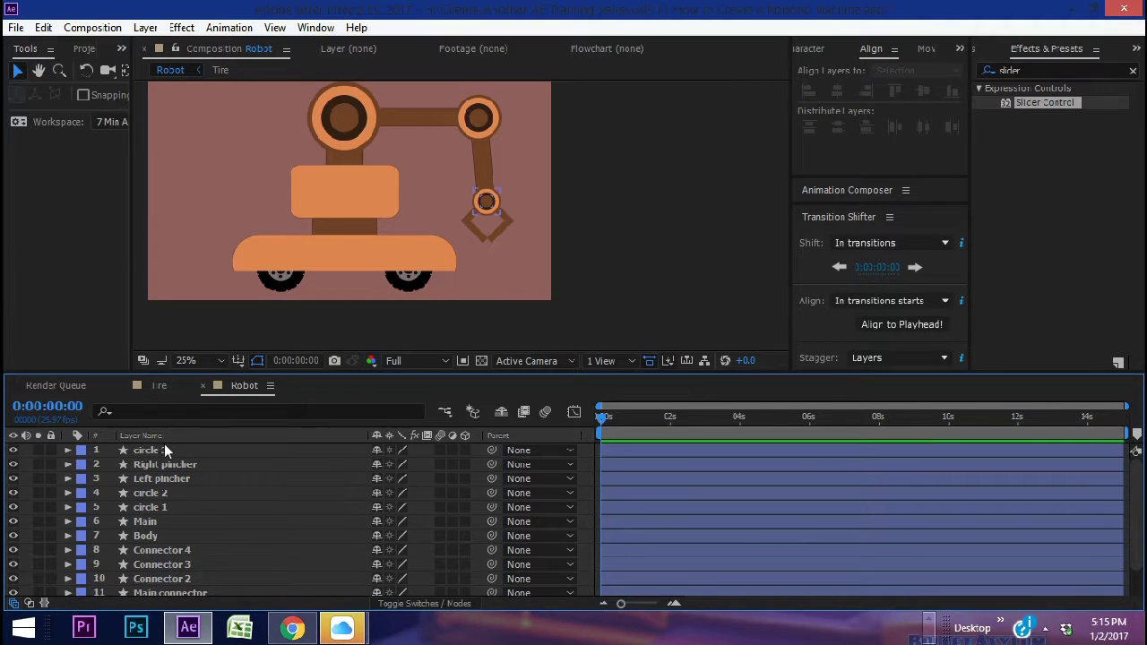
click(162, 465)
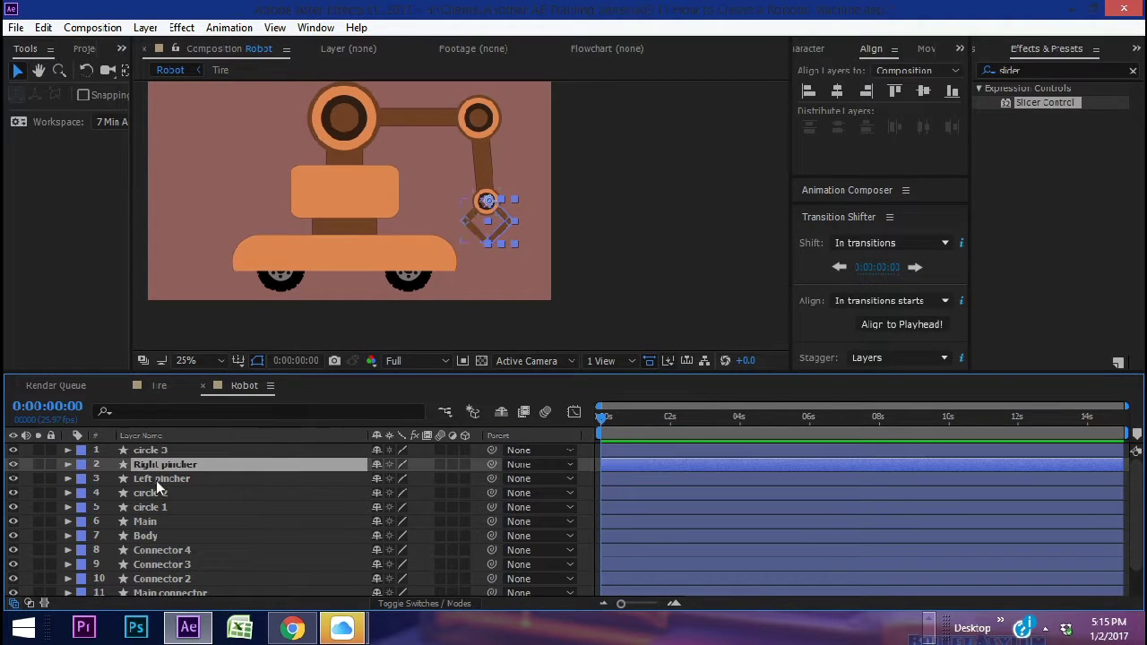
shift+click(156, 479)
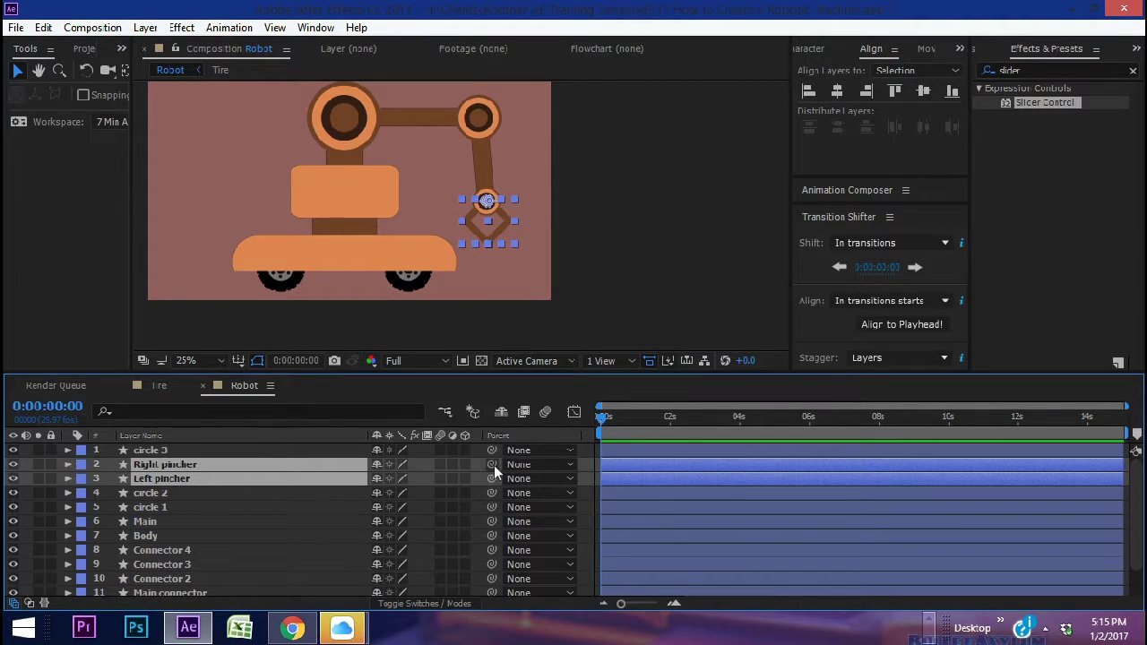
Set the Main layer's label color to Yellow.
scroll(157, 498, down, 2)
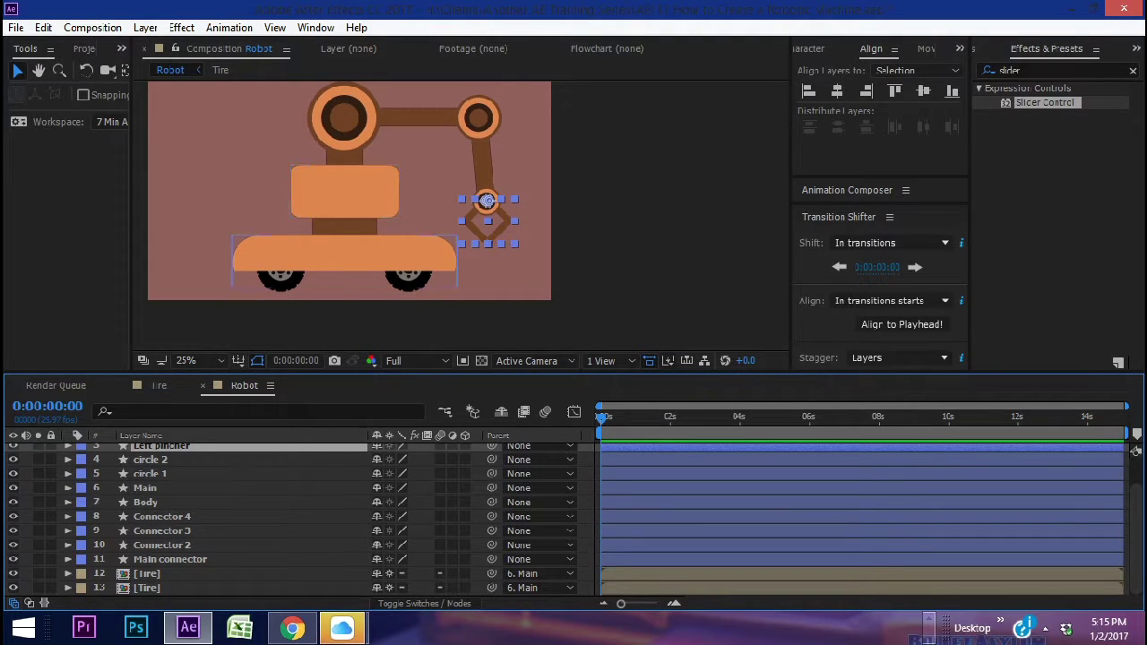
click(81, 487)
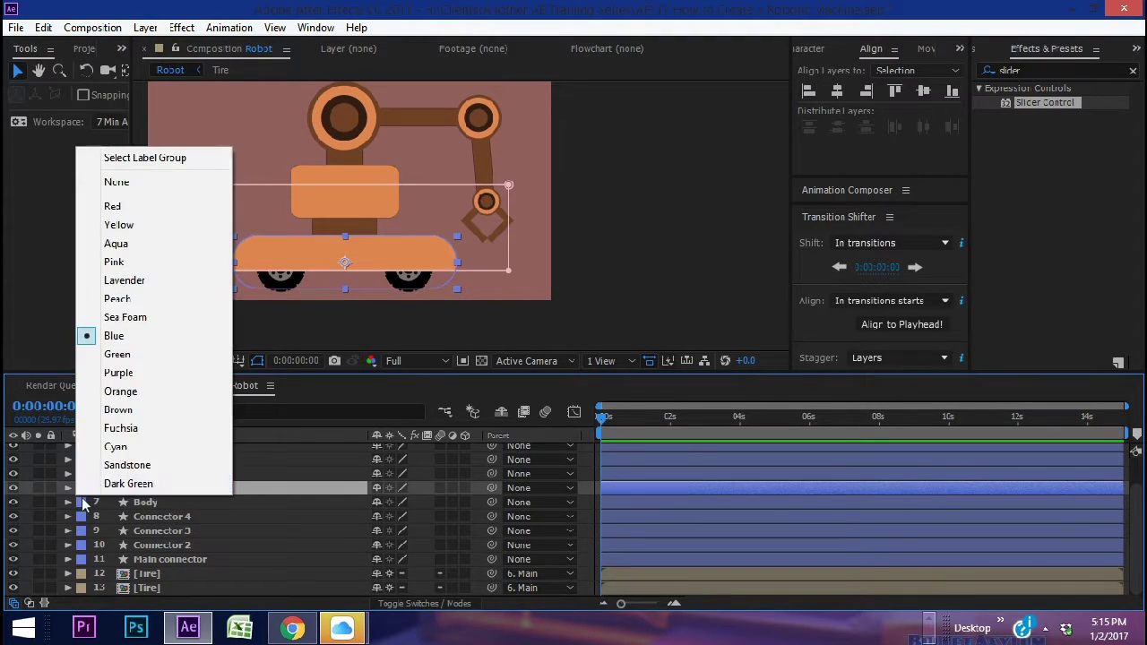
click(119, 225)
Parent both the Right pincher and Left pincher layers to circle 3.
scroll(155, 463, up, 2)
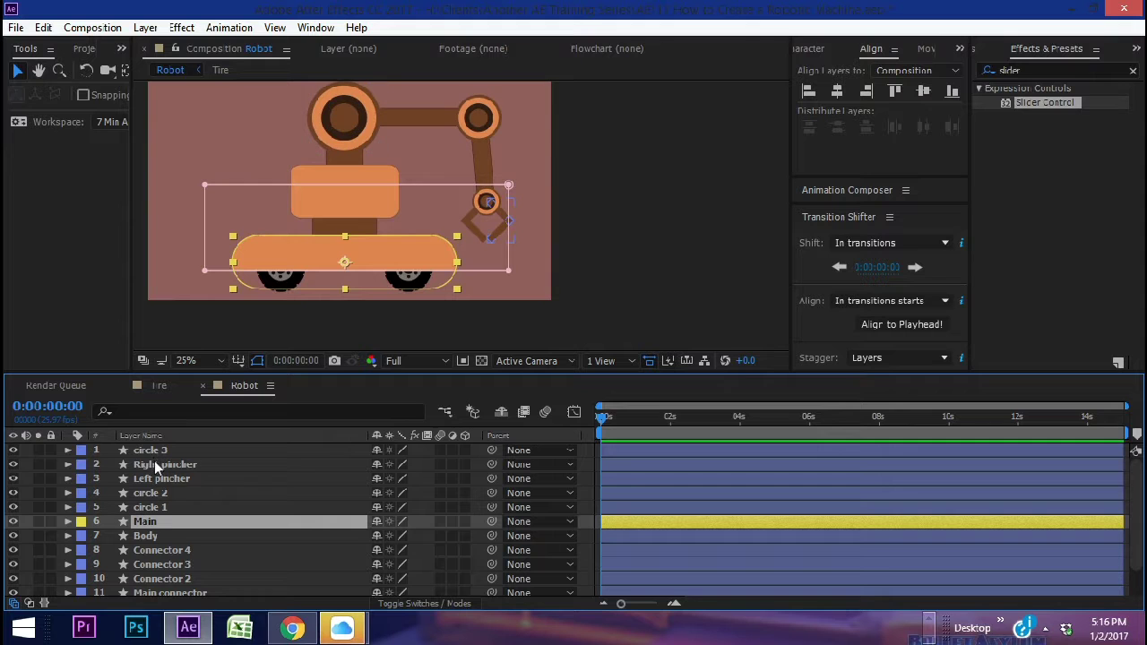
click(156, 462)
ctrl+click(166, 474)
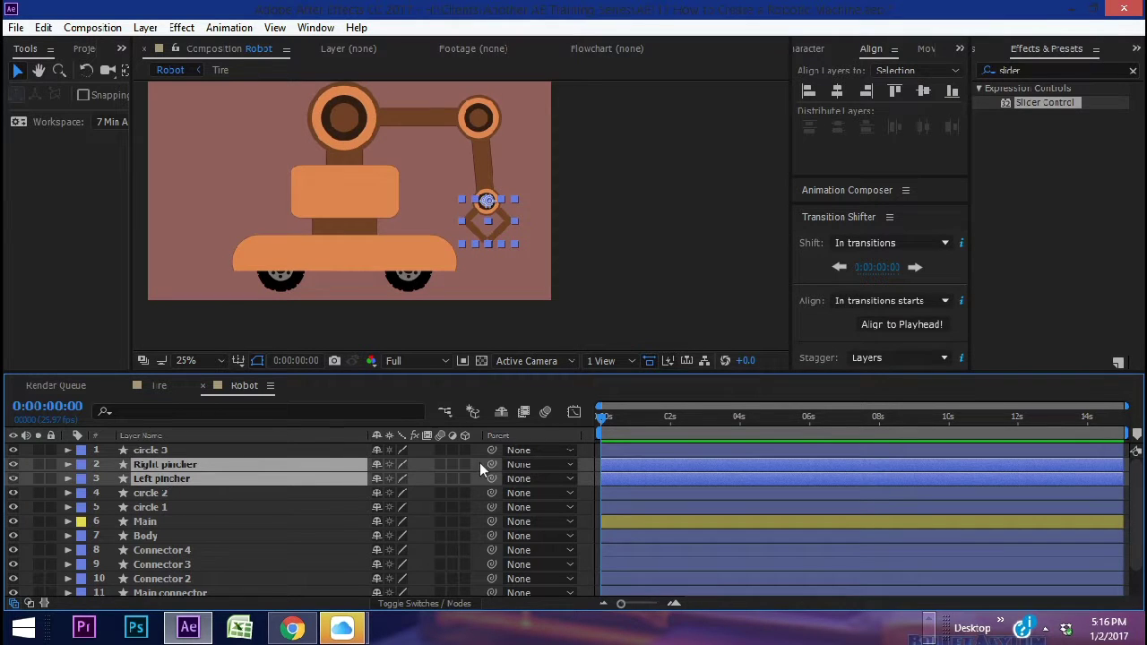
drag(492, 464, 306, 450)
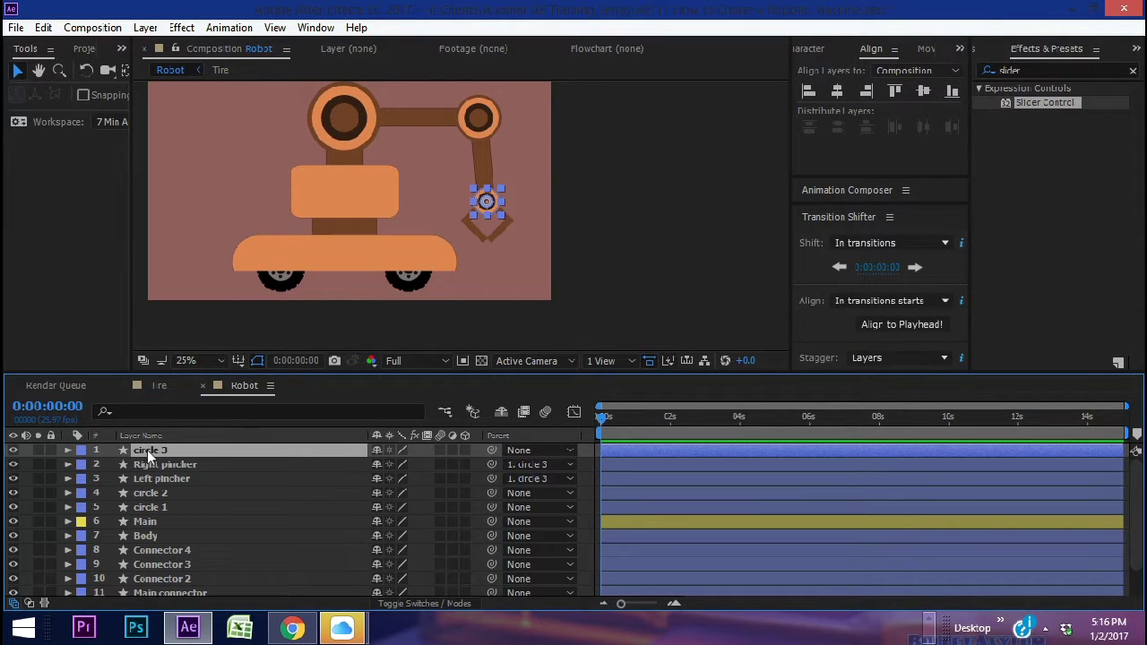
Parent circle 3 to Connector 4, and Connector 4 to circle 2.
click(486, 157)
drag(491, 450, 175, 549)
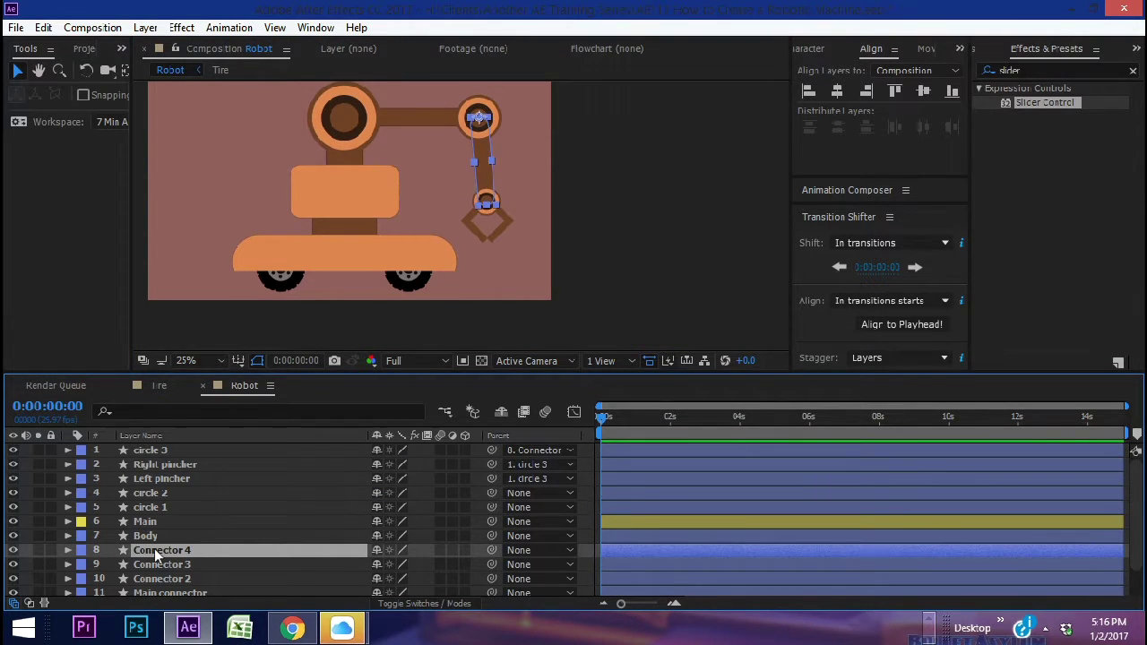
click(476, 111)
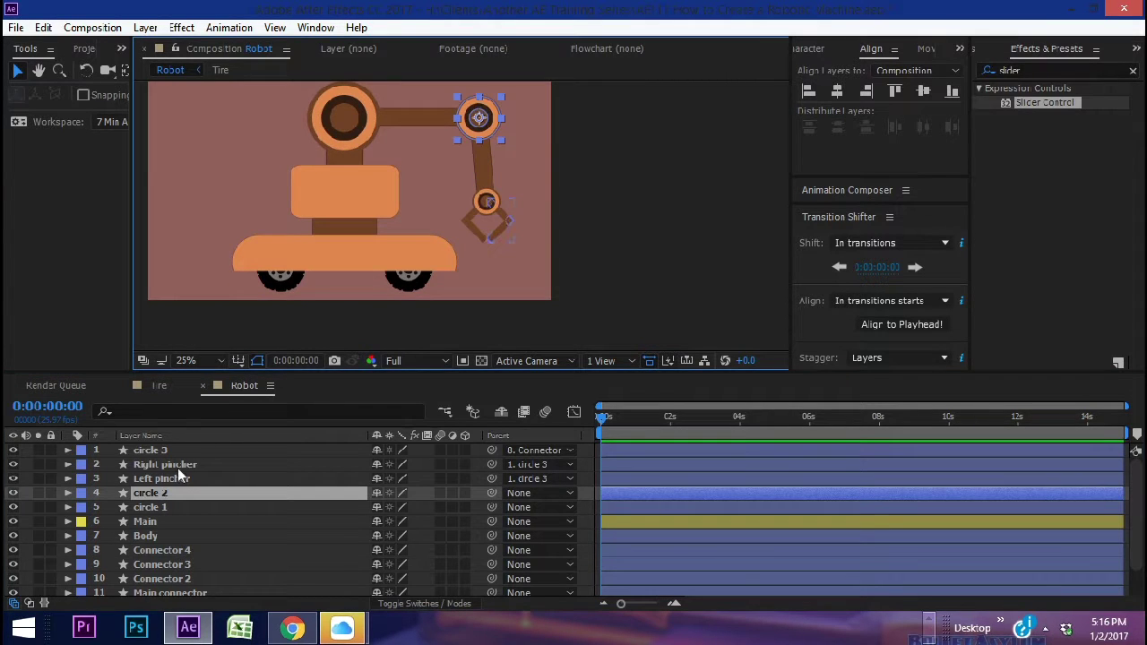
click(312, 551)
drag(491, 550, 167, 491)
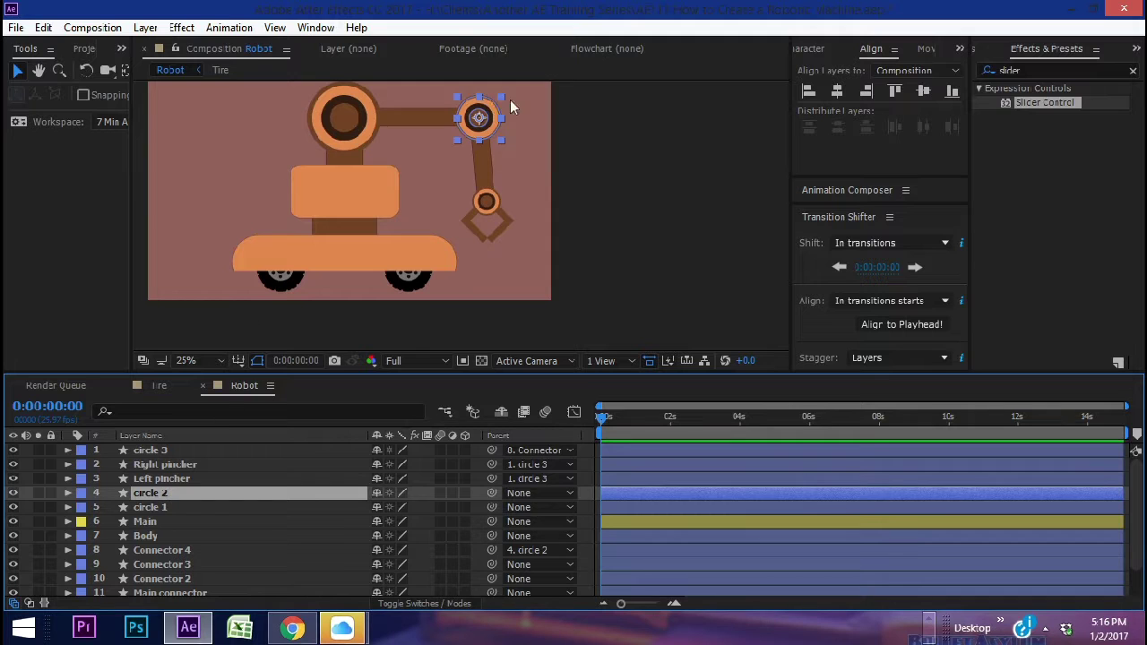
Parent circle 2 to Connector 3, and Connector 3 to circle 1.
drag(491, 492, 151, 508)
click(159, 564)
click(154, 506)
scroll(181, 530, down, 2)
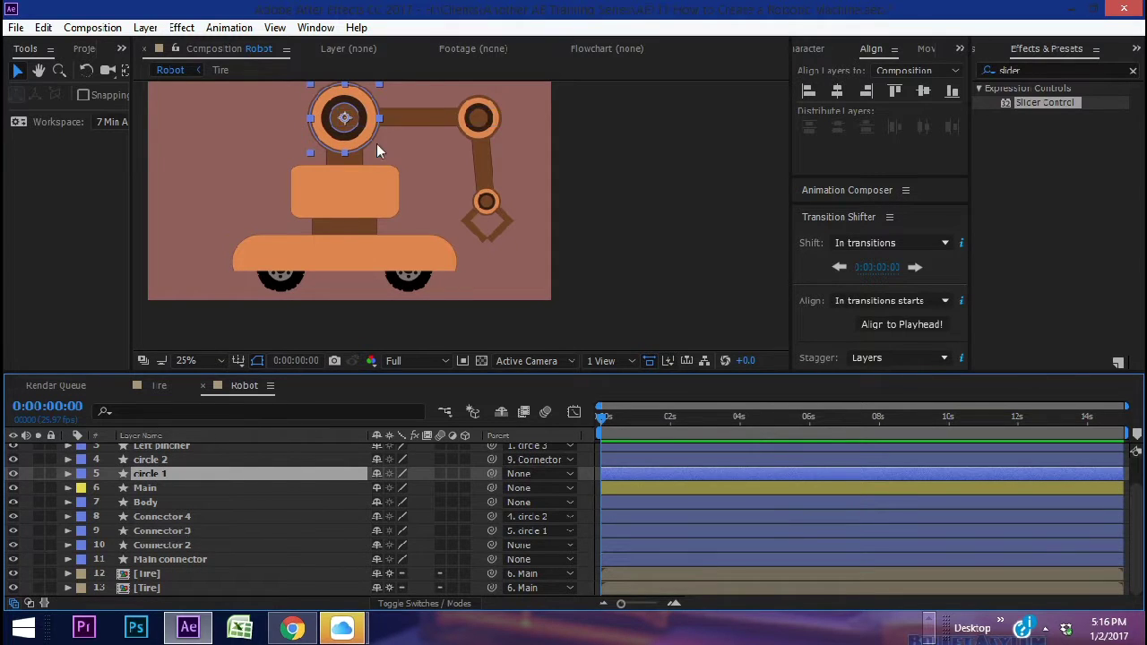
Parent circle 1 to Connector 2, and Connector 2 to Body.
click(352, 162)
drag(181, 463, 173, 543)
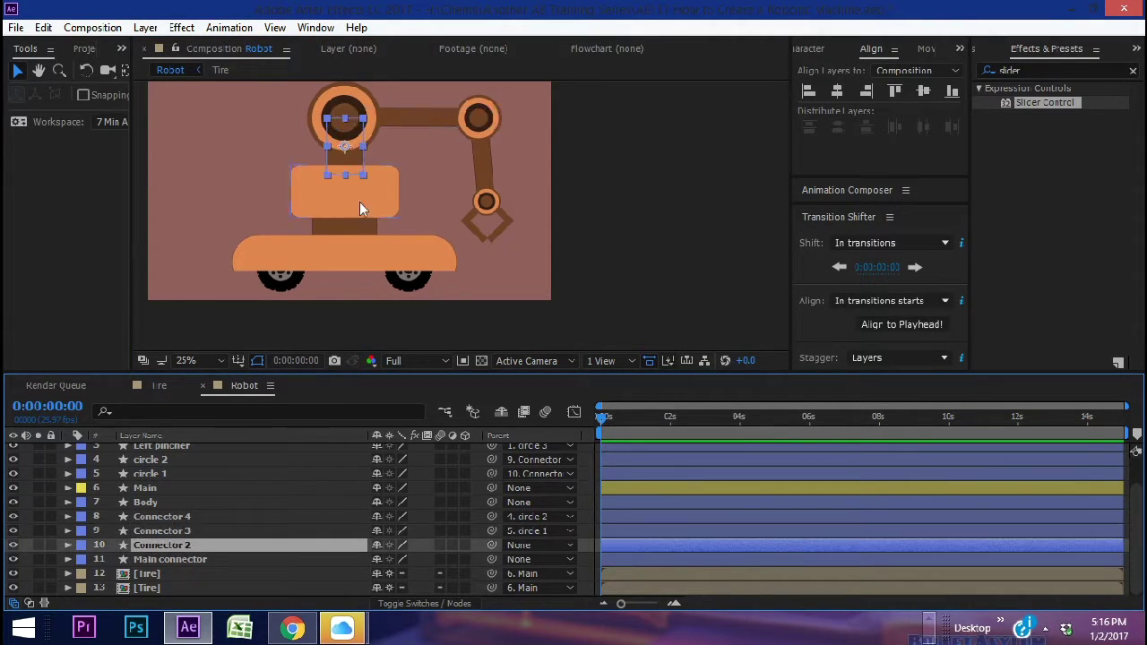
click(357, 187)
drag(175, 544, 160, 498)
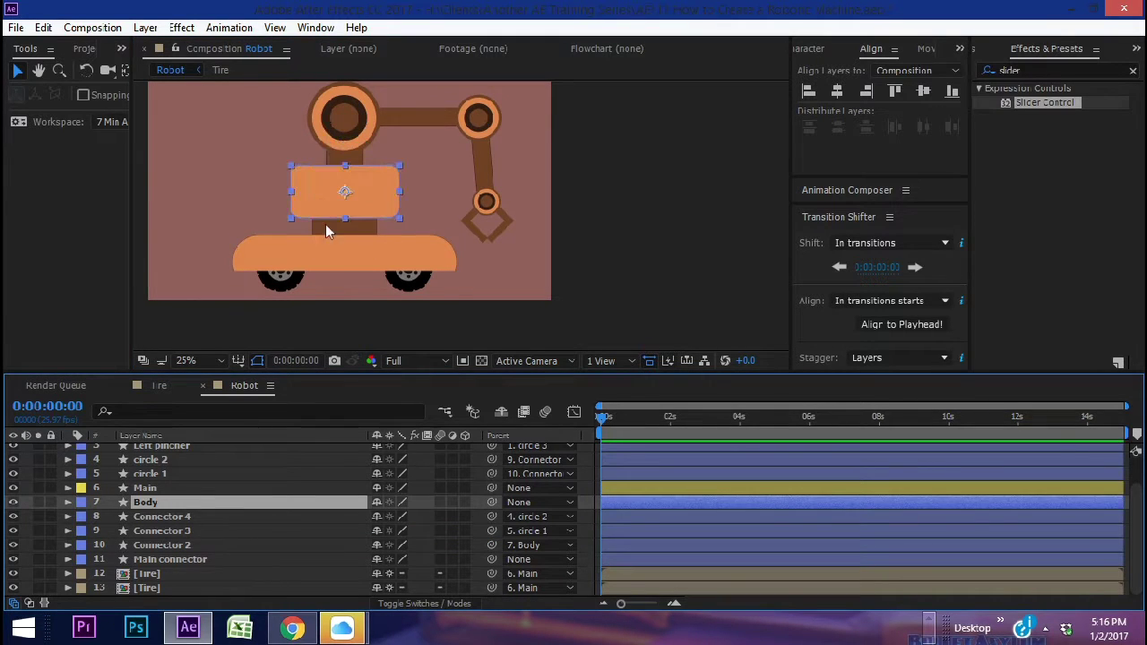
Parent Body to Main connector, and Main connector to Main.
click(167, 529)
click(166, 559)
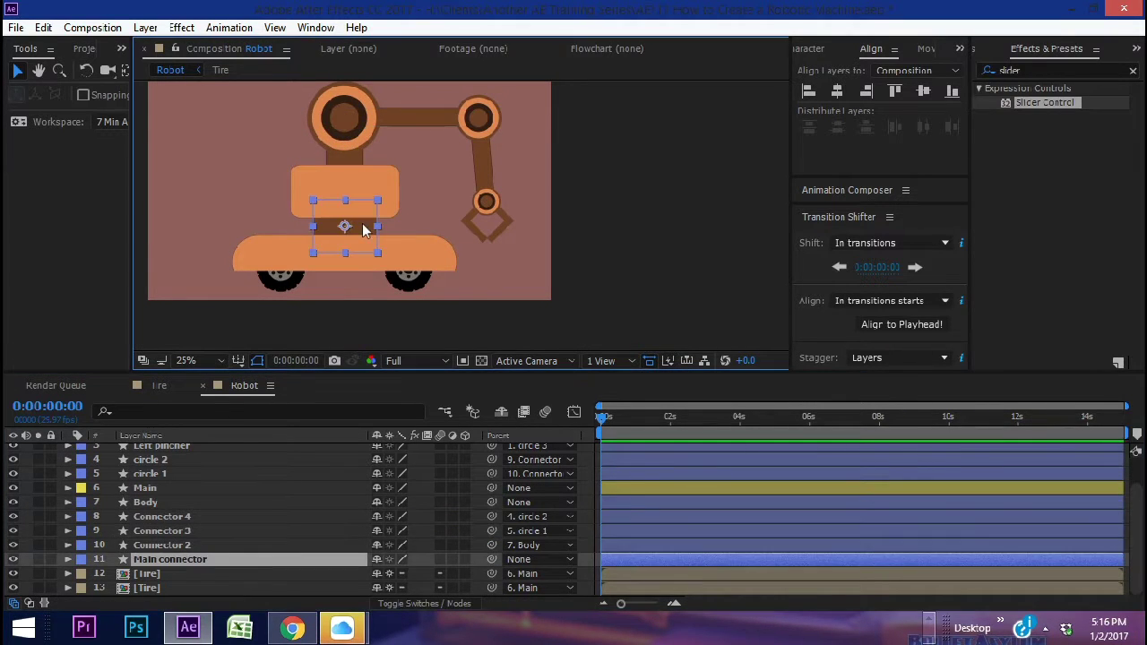
drag(139, 508, 198, 554)
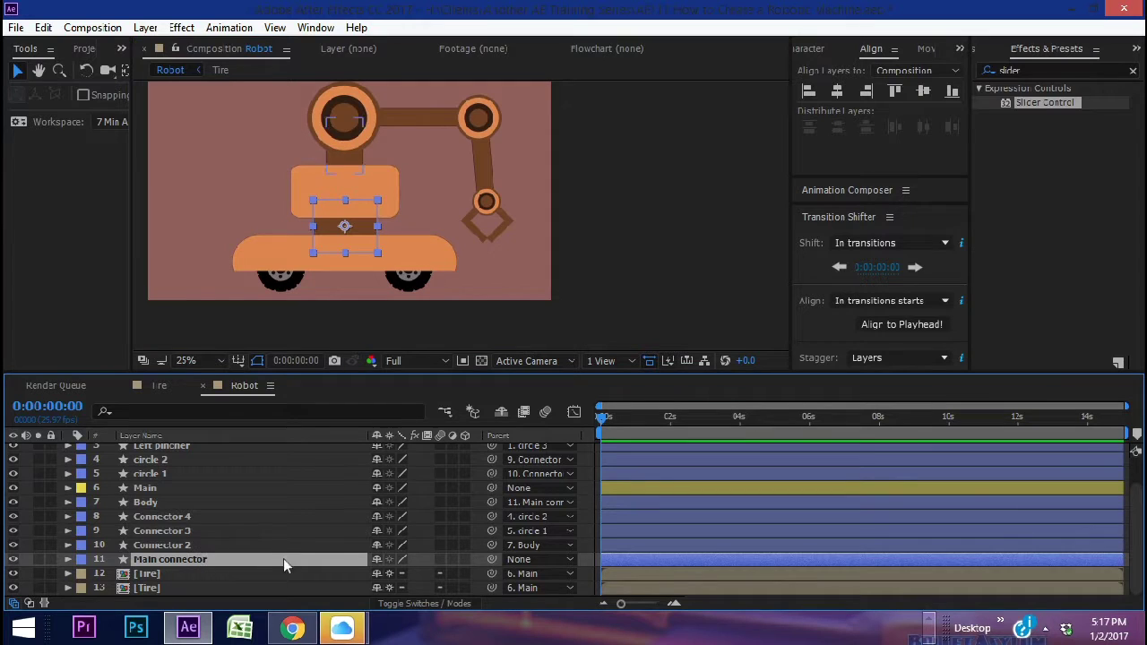
drag(491, 565, 145, 488)
Scale the Main layer to 62.5% and move it to position 528, 899, shrinking and shifting the whole robot.
click(145, 487)
key(comma)
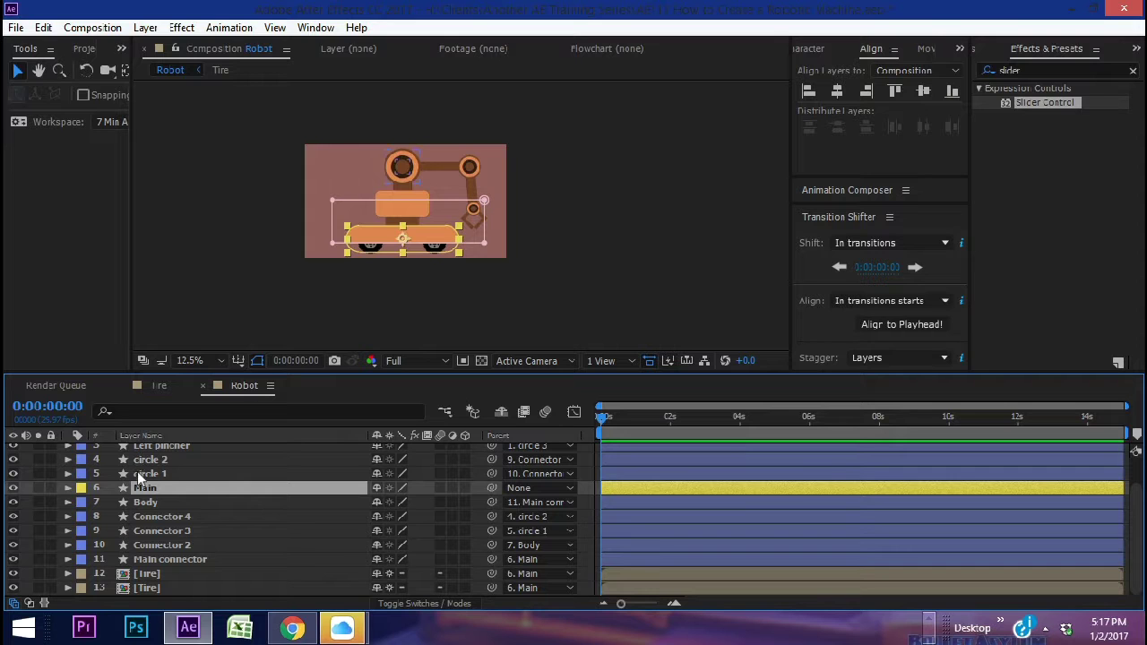
key(p)
mouse_move(385, 501)
mouse_down()
mouse_move(125, 501)
mouse_move(434, 502)
mouse_move(385, 502)
mouse_up()
key(period)
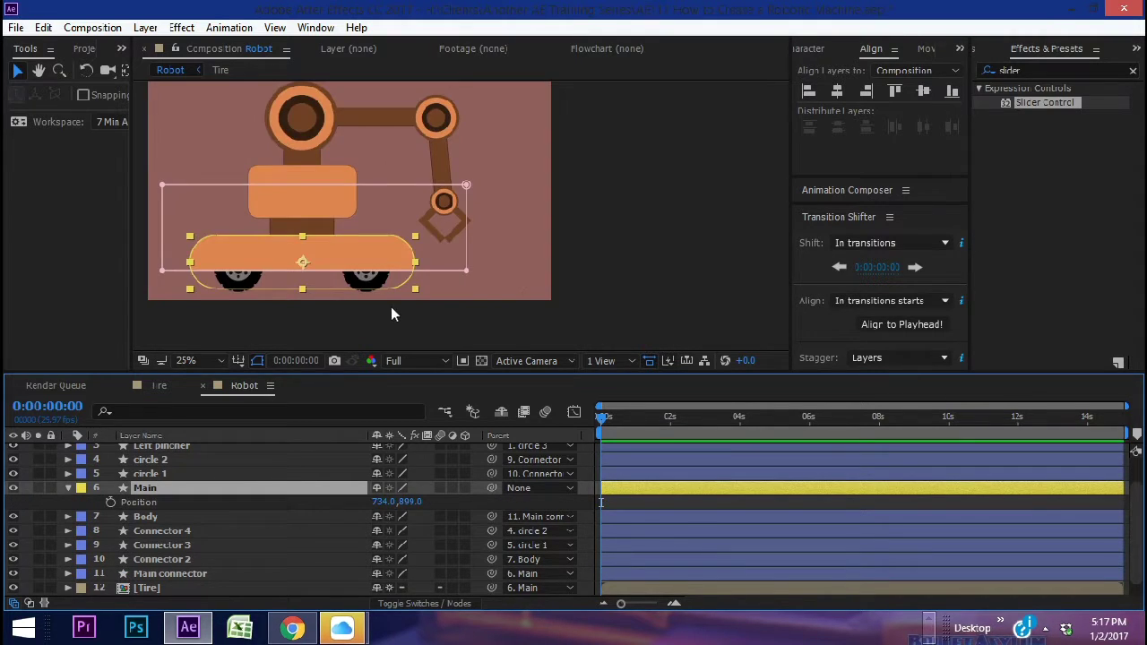
key(shift+s)
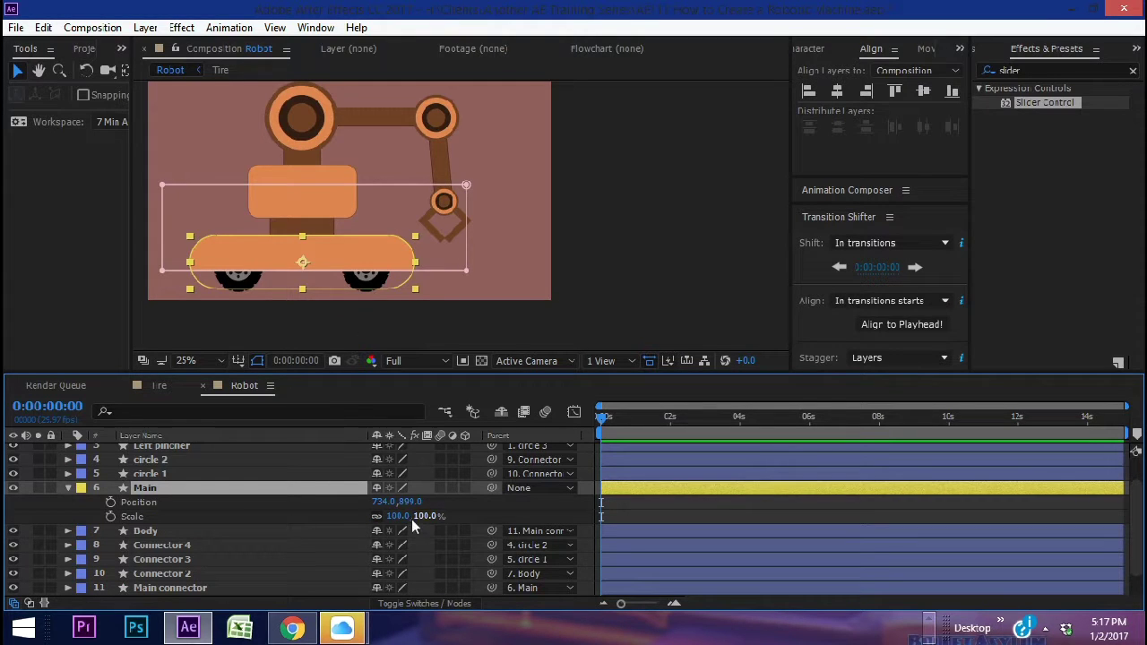
drag(396, 517, 233, 502)
key(space)
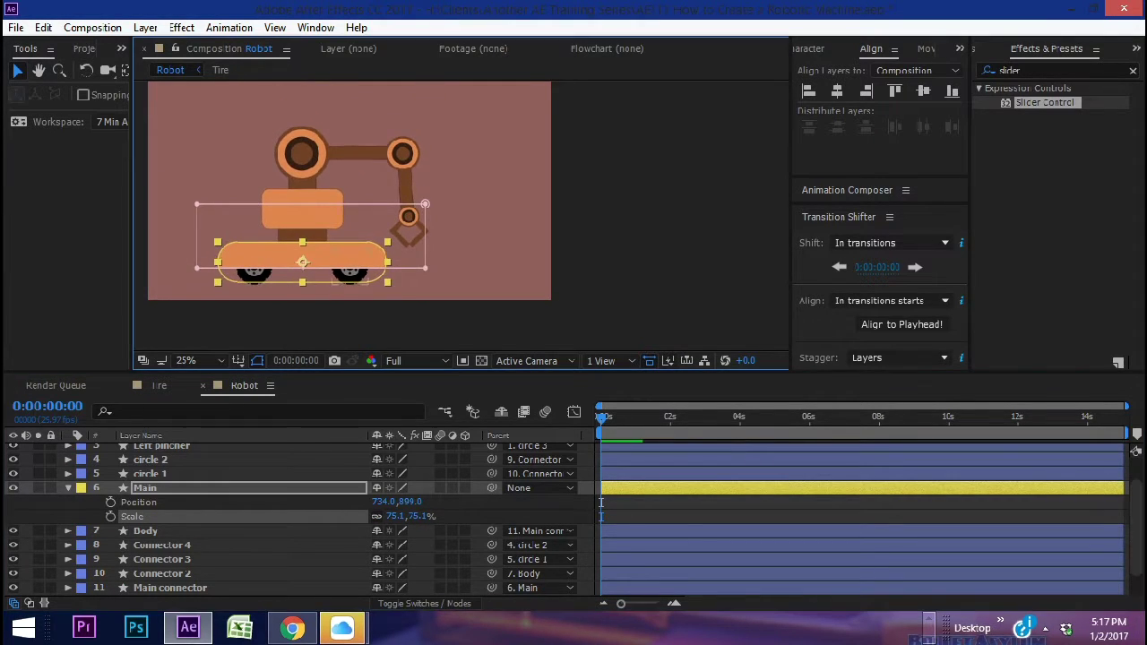
drag(350, 280, 464, 302)
key(v)
drag(405, 516, 260, 503)
click(450, 508)
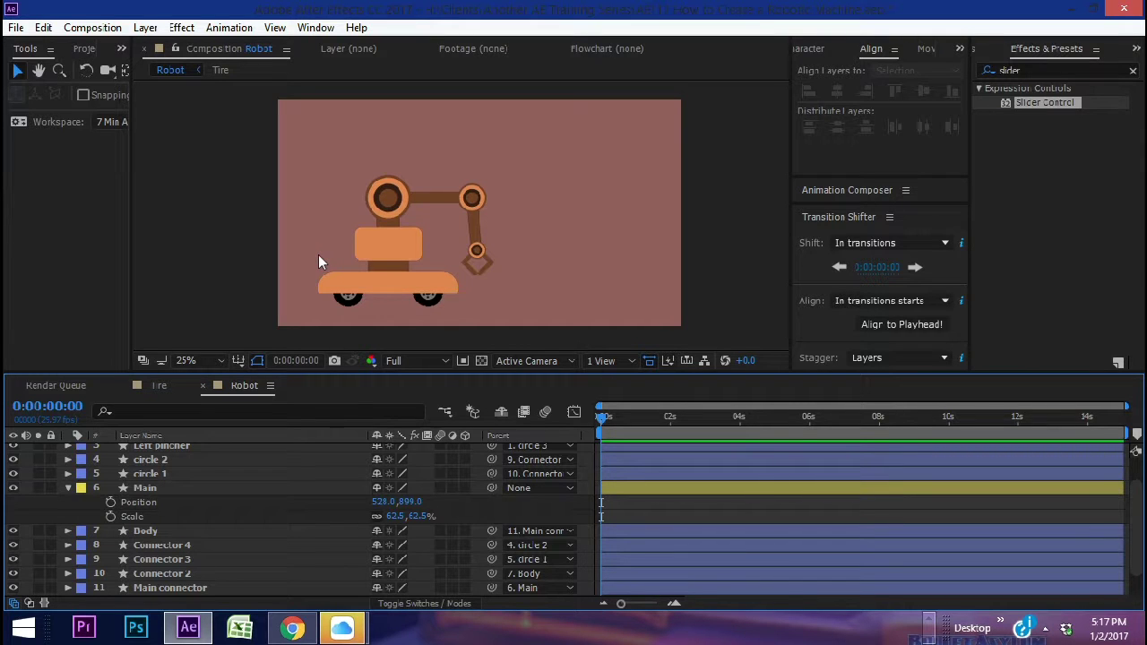
Find the Slider Control effect and apply it to the rear Tire, layer 12.
click(157, 488)
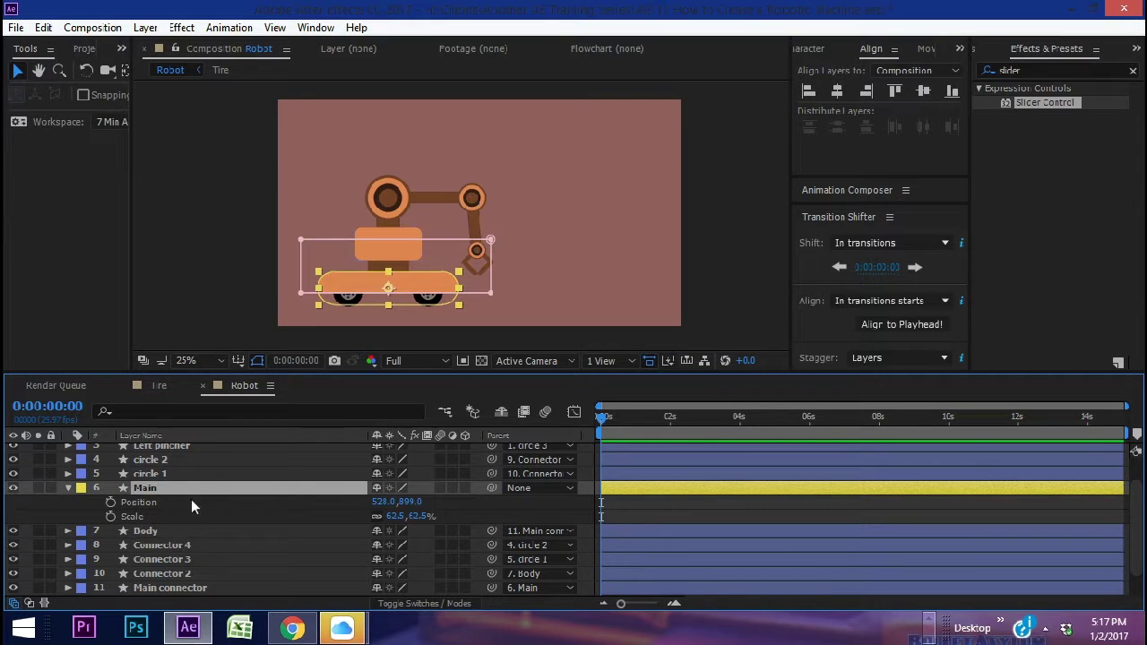
scroll(166, 533, down, 1)
click(163, 566)
drag(1030, 70, 950, 77)
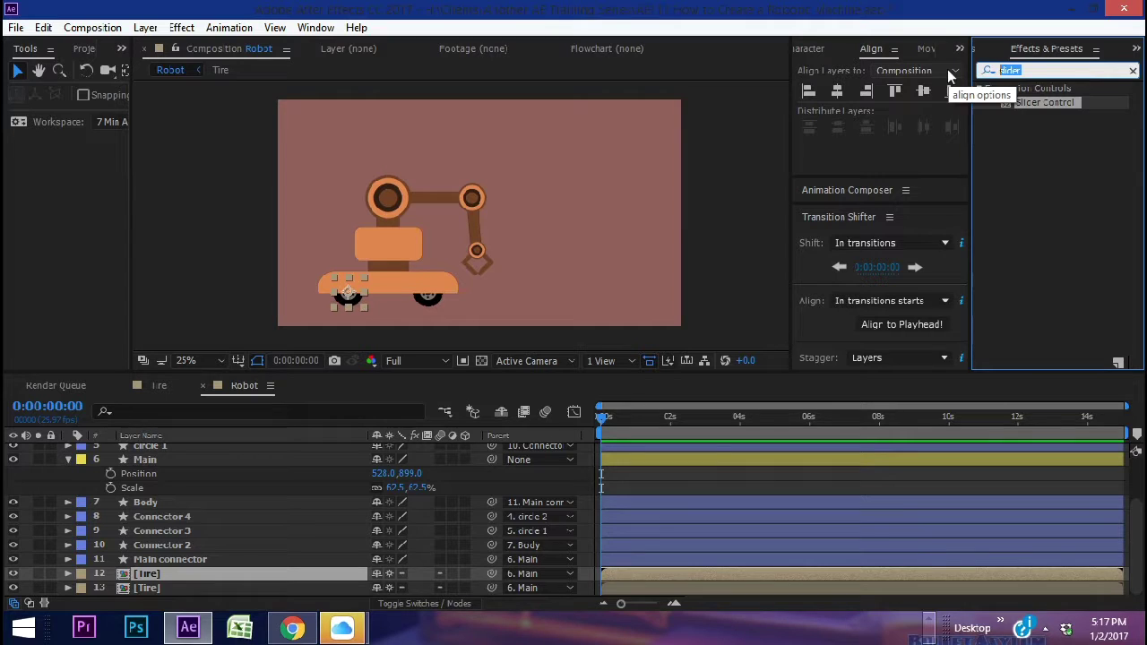
text(slider)
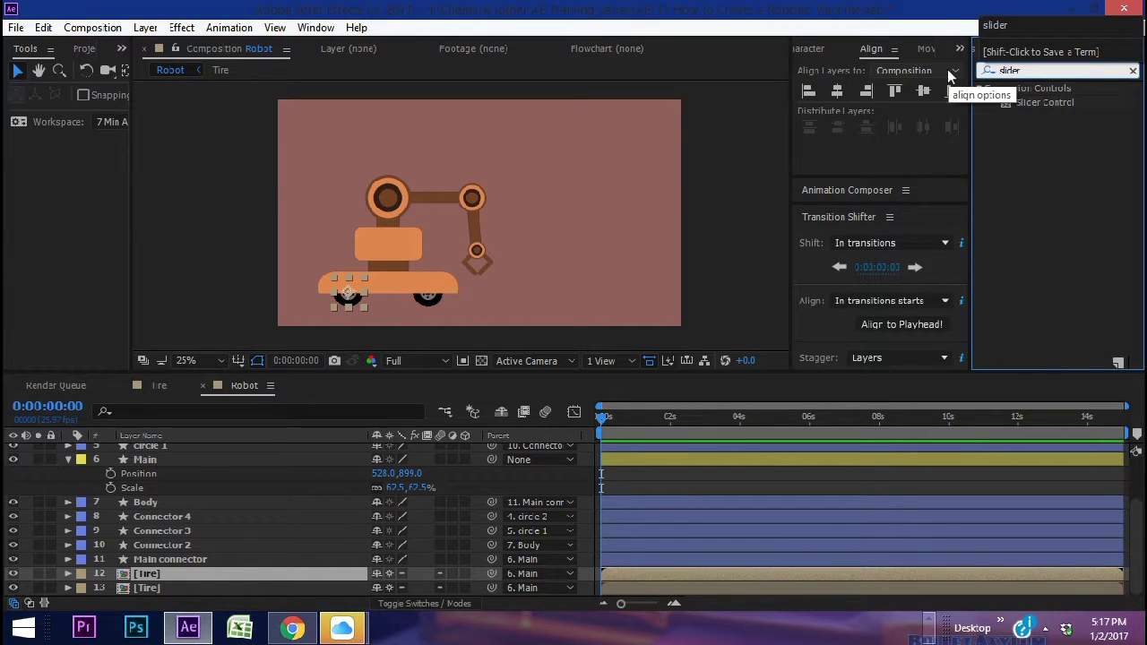
drag(1039, 102, 160, 573)
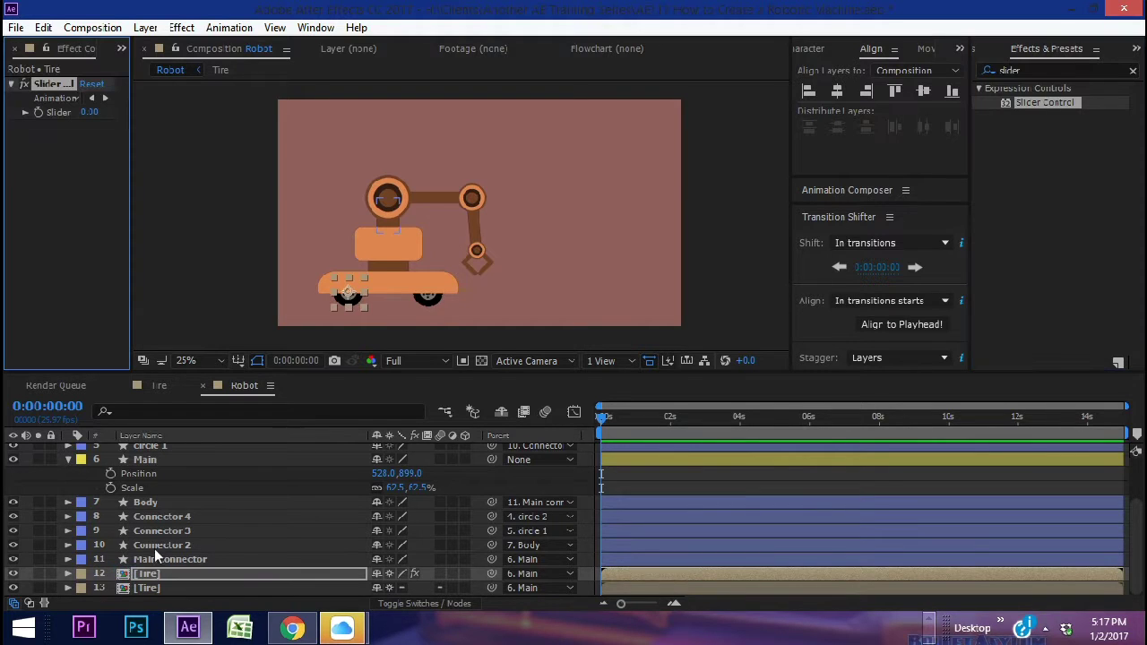
Link the Slider value of the rear Tire's Slider Control to the Main layer's X position with a pick-whipped expression.
click(68, 573)
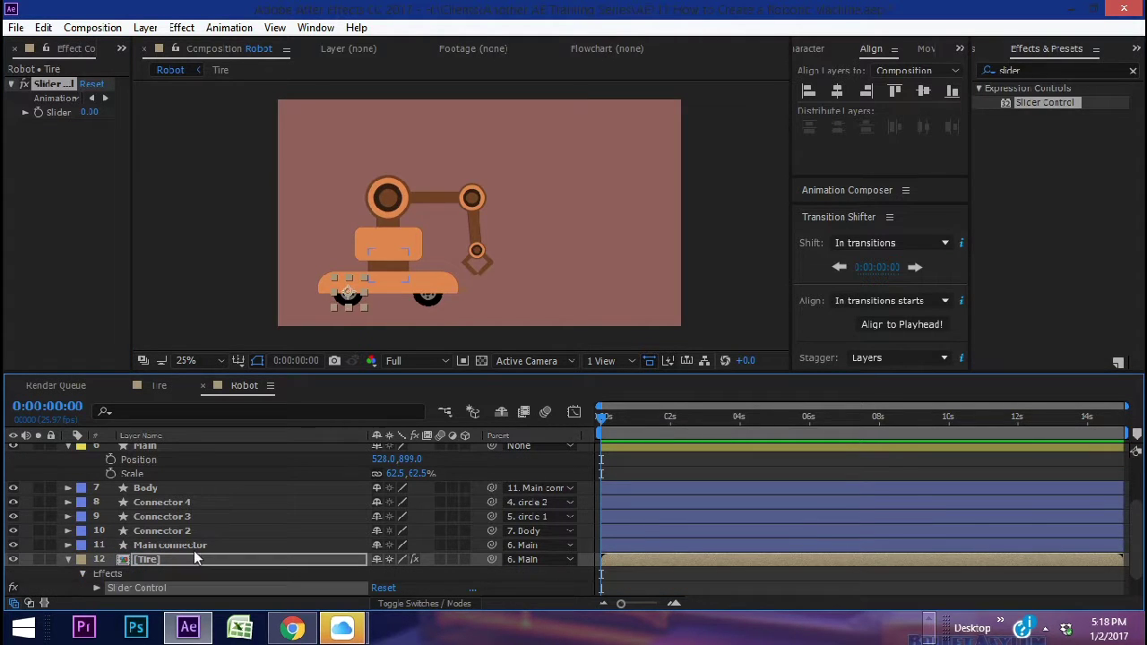
click(96, 588)
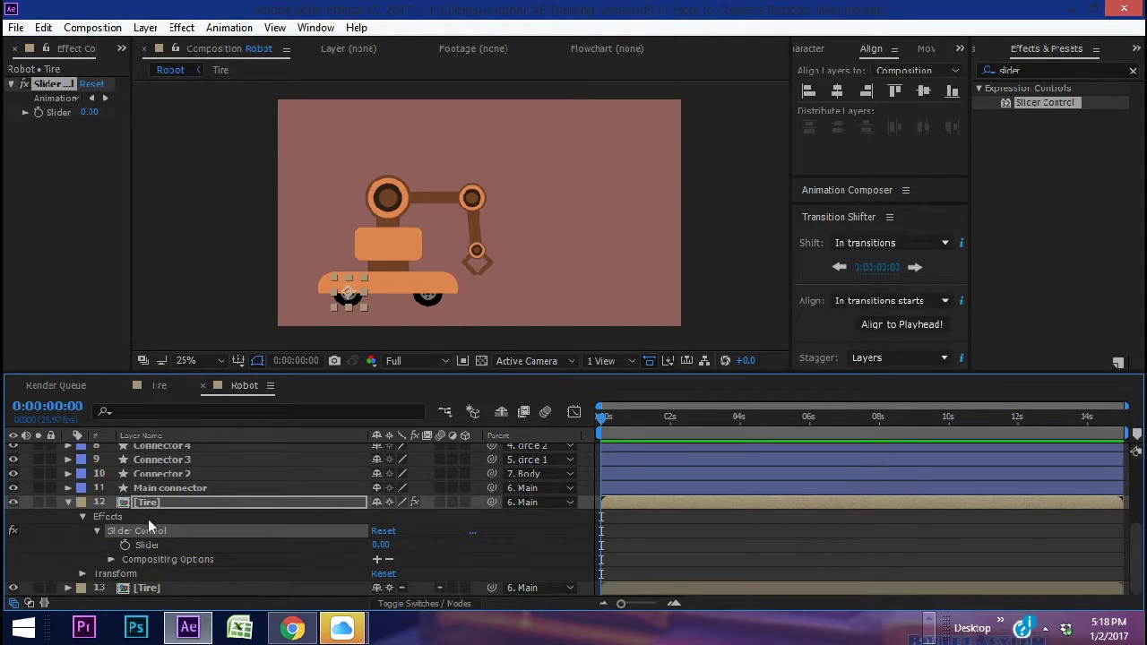
scroll(202, 528, up, 2)
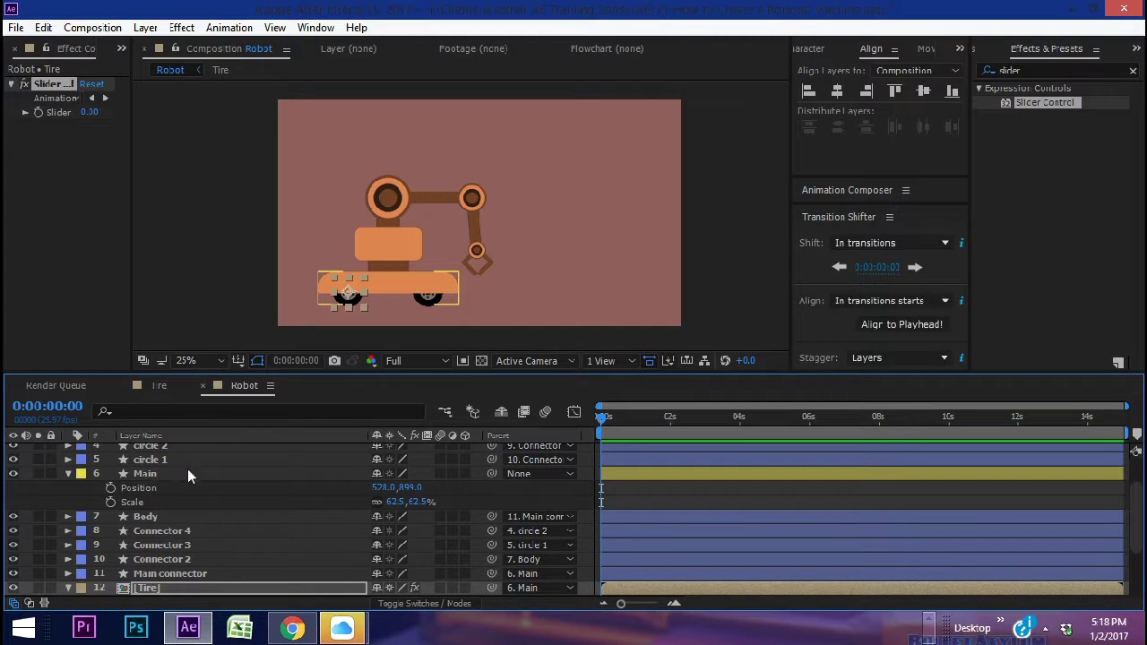
scroll(165, 547, down, 2)
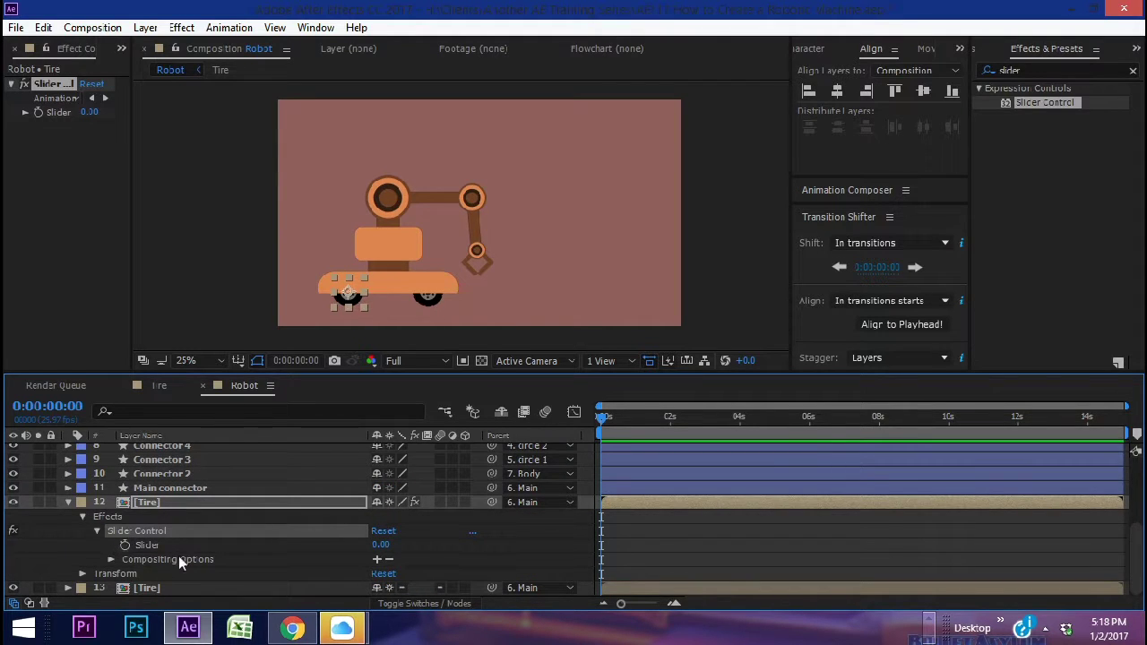
alt+click(126, 545)
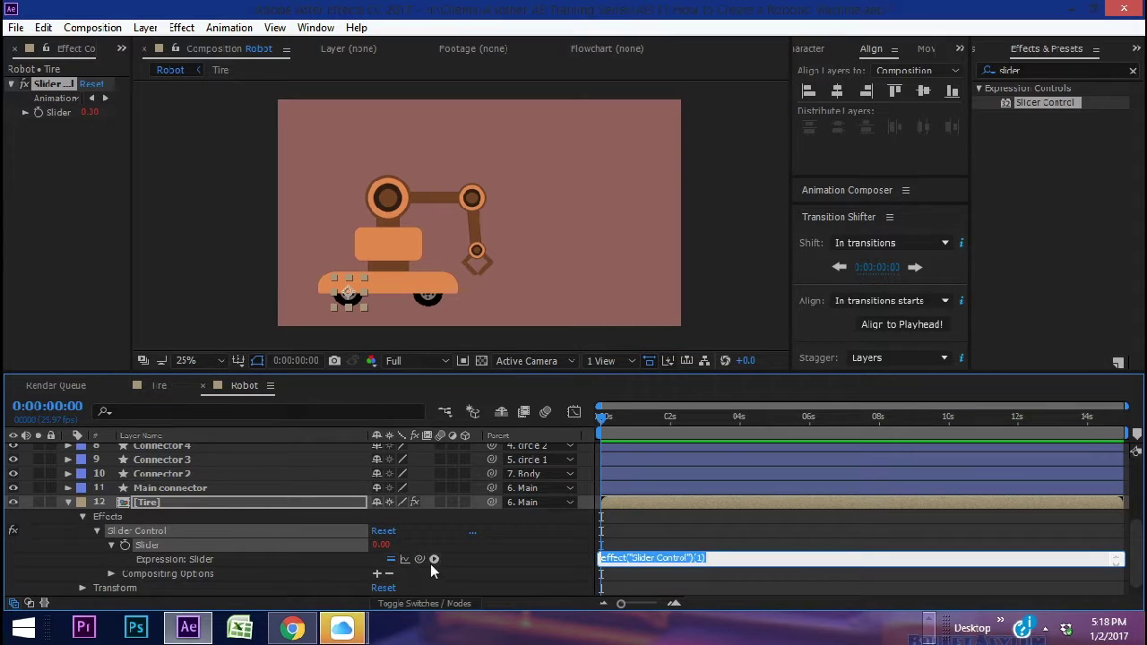
scroll(224, 560, up, 3)
drag(433, 558, 138, 538)
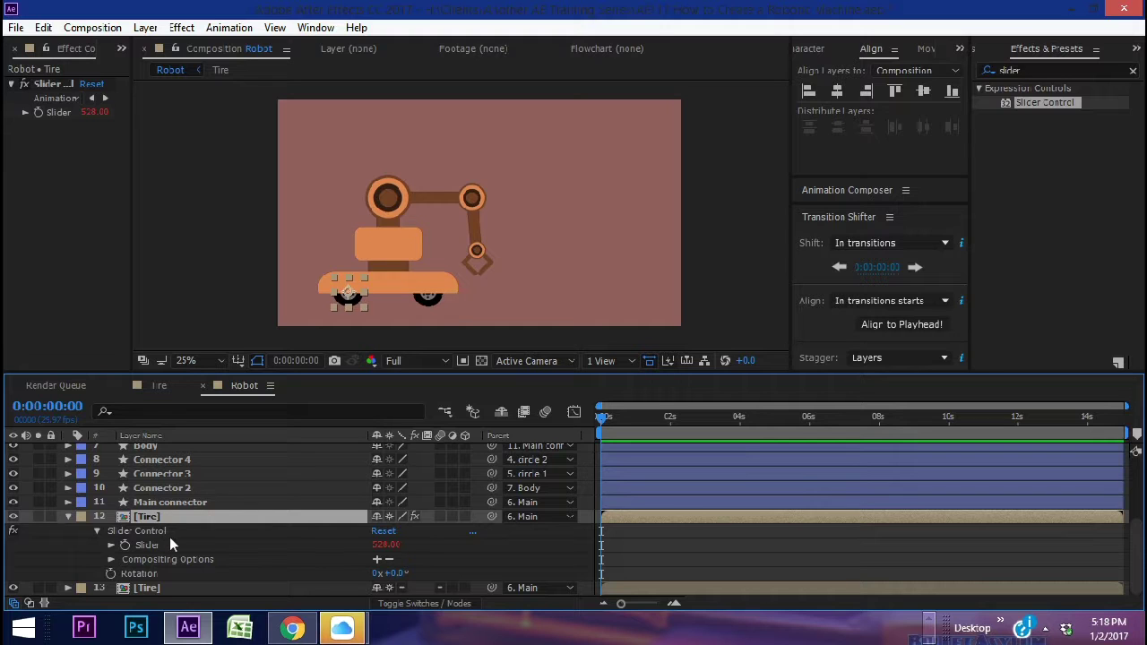
Link the rear Tire's rotation to its Slider with an expression and test it by shifting Main's X position to 512.
alt+click(110, 573)
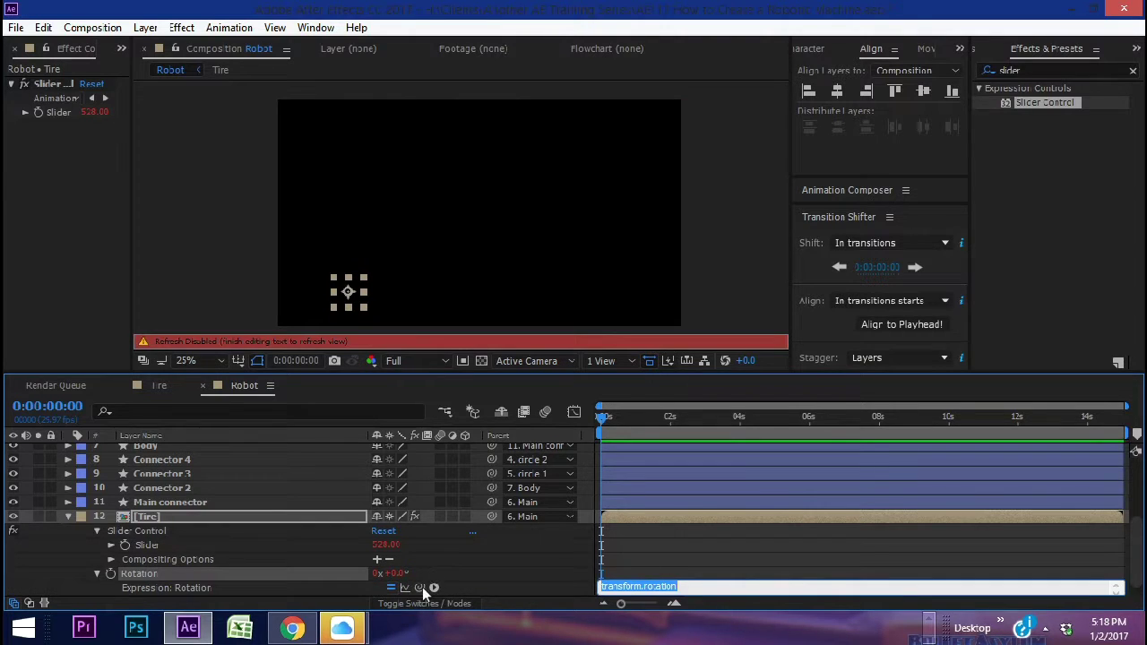
drag(418, 588, 154, 529)
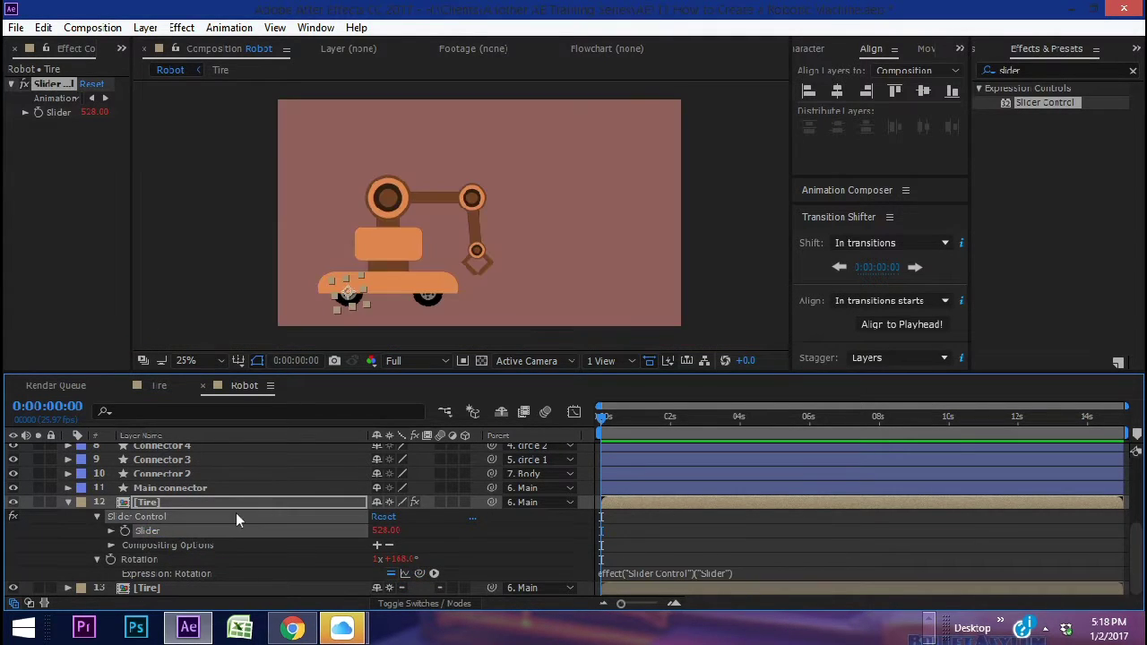
scroll(197, 488, up, 3)
click(207, 487)
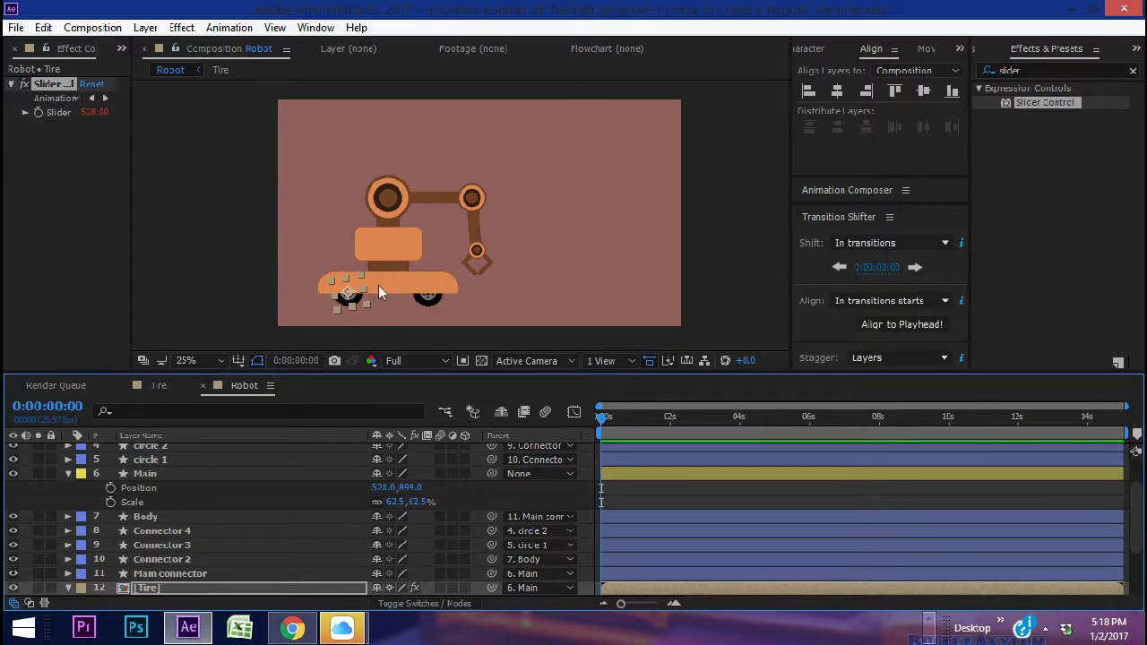
scroll(355, 304, up, 2)
drag(387, 487, 328, 487)
Link the rotation of the front Tire, layer 13, to the rear Tire's Slider with an expression.
scroll(340, 525, down, 2)
click(139, 588)
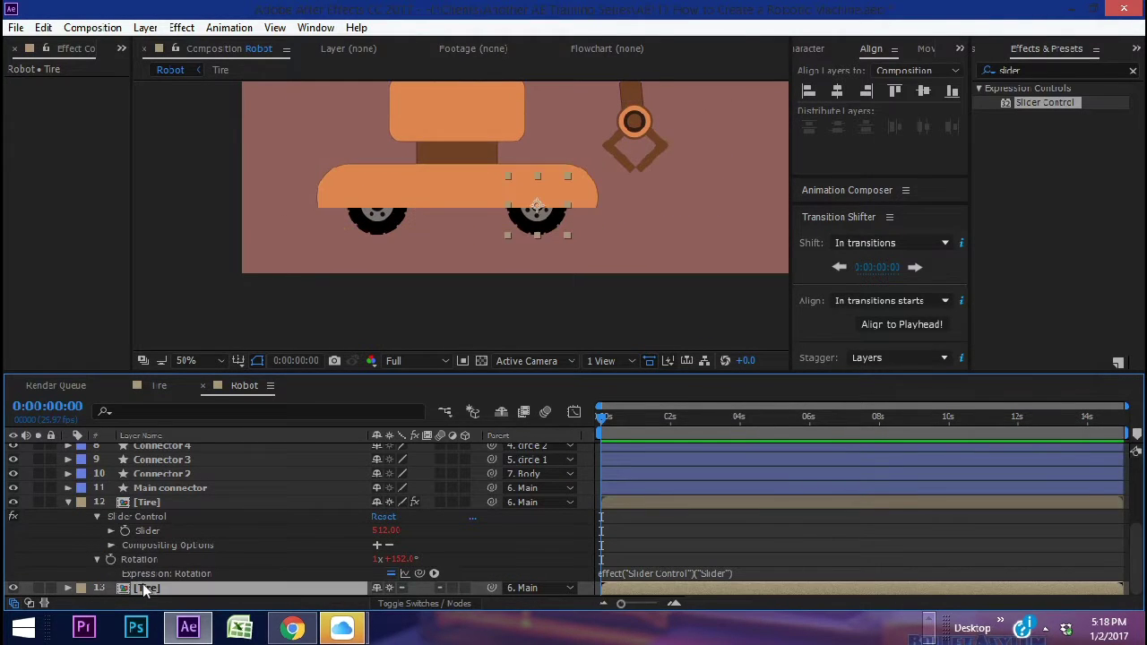
key(r)
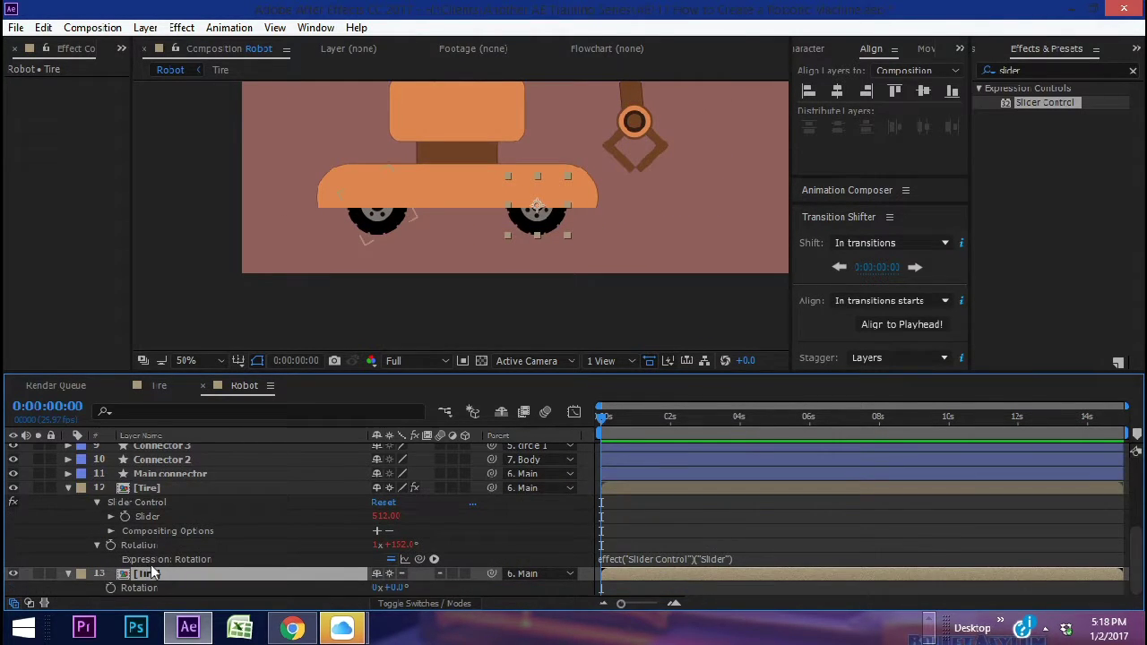
alt+click(110, 589)
drag(420, 587, 144, 507)
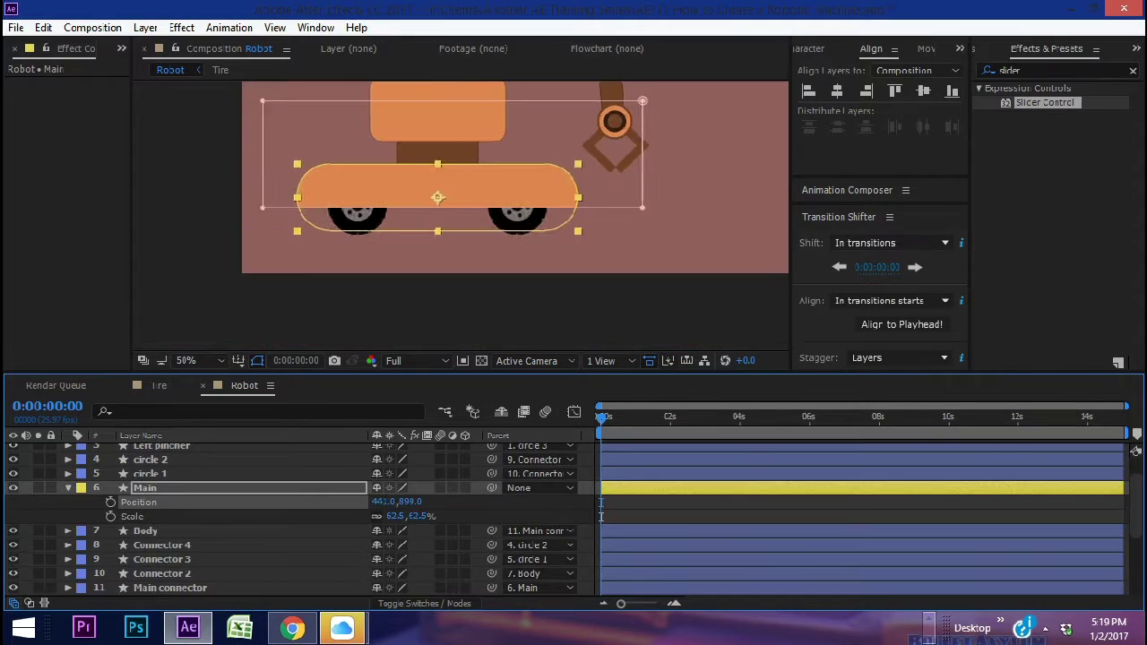
Keyframe Main's position at 449, 899 at the start and at 1361, 899 at 0:00:02:08.
drag(384, 502, 349, 510)
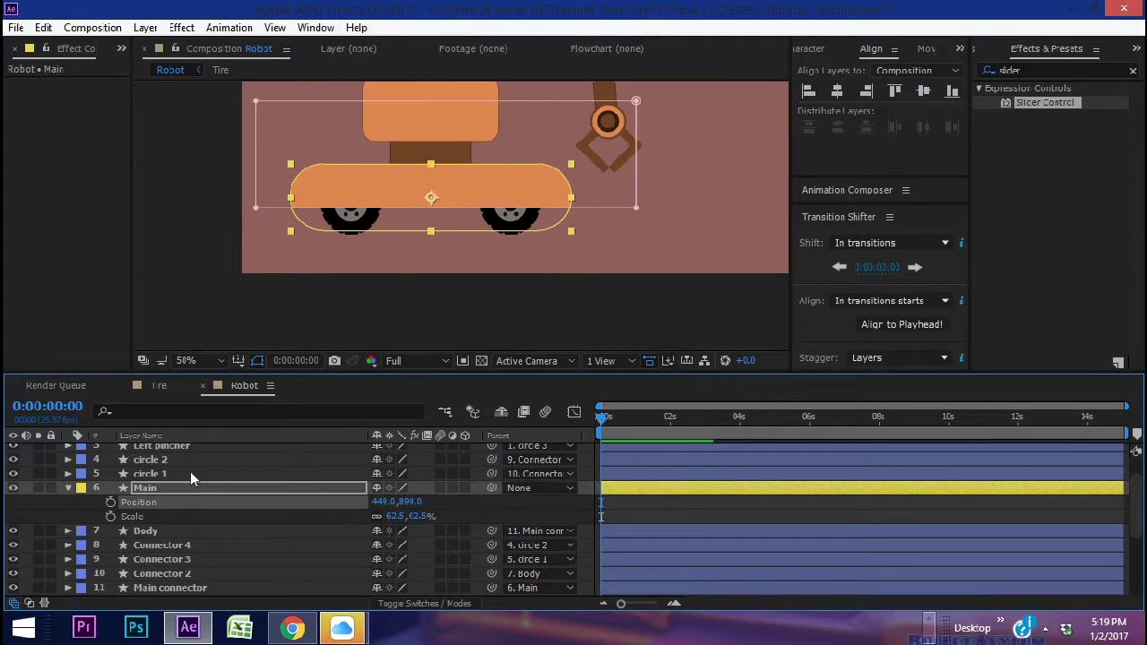
click(110, 502)
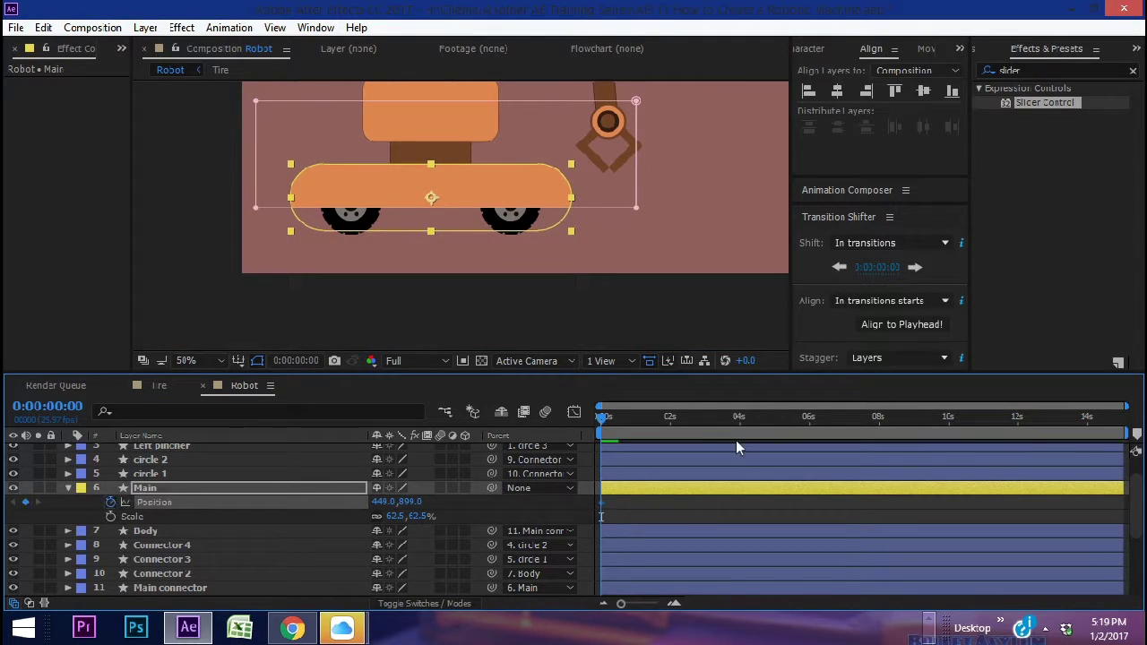
drag(604, 421, 679, 419)
drag(383, 502, 777, 501)
scroll(663, 267, down, 2)
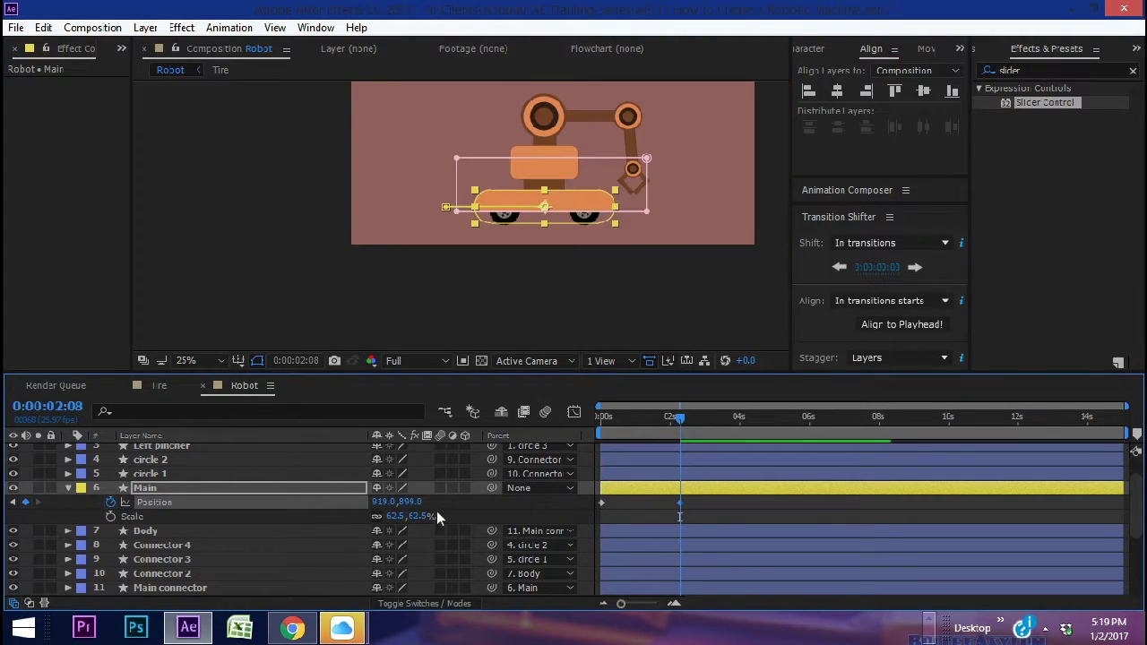
drag(385, 502, 668, 487)
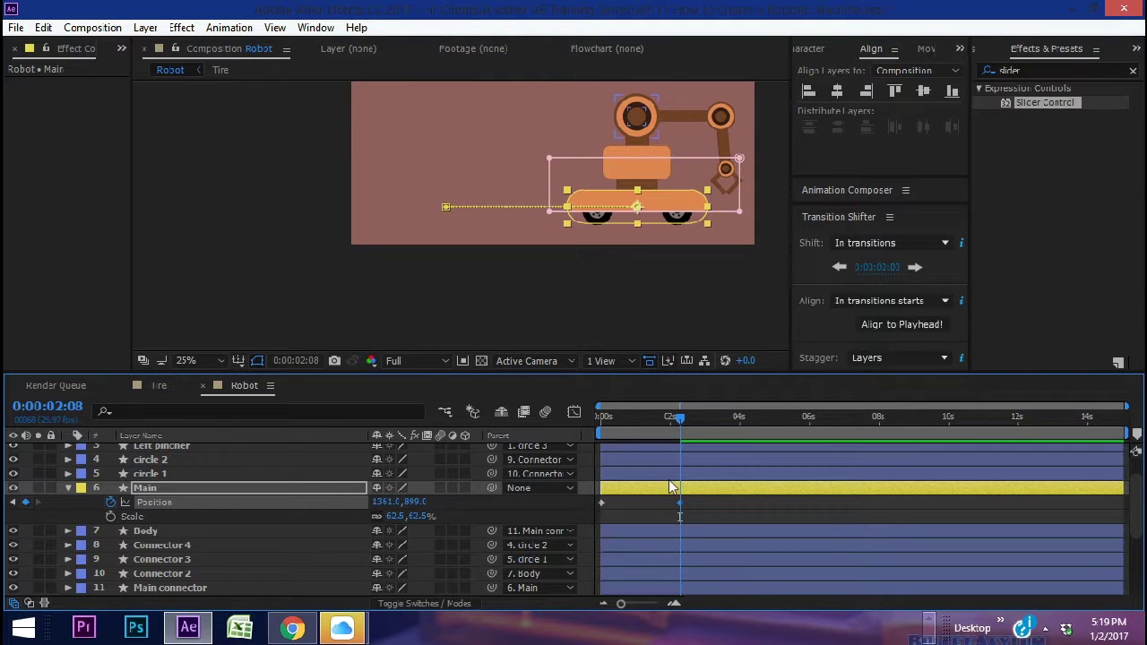
Lengthen the incoming ease of Main's last position keyframe in the speed graph for a slower stop.
click(570, 410)
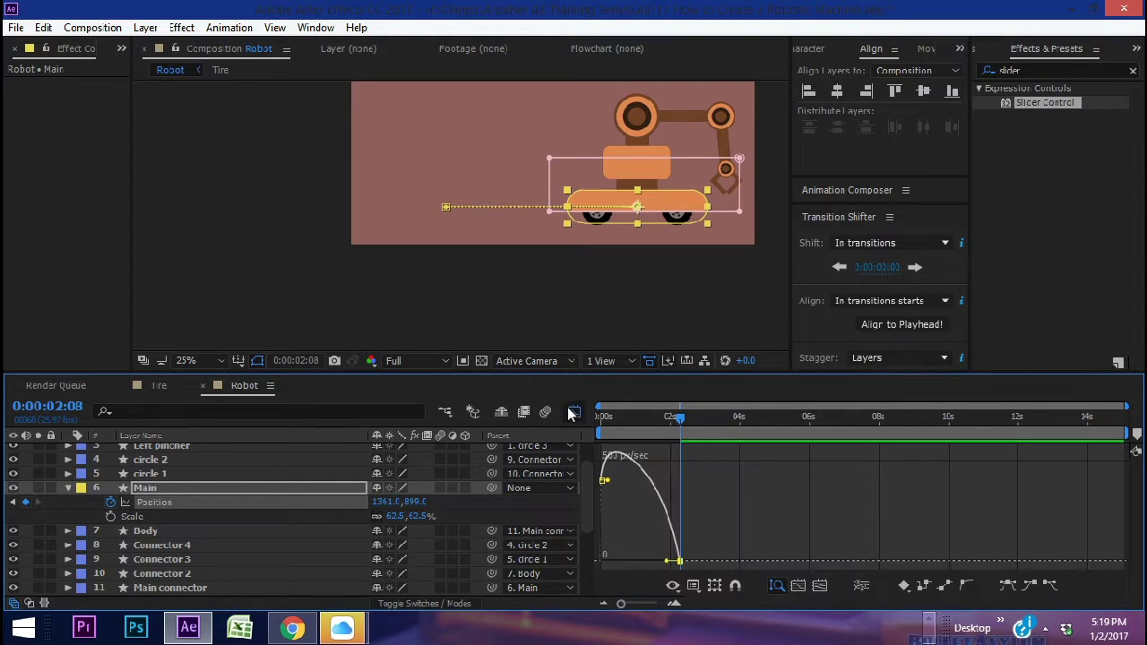
drag(666, 560, 639, 561)
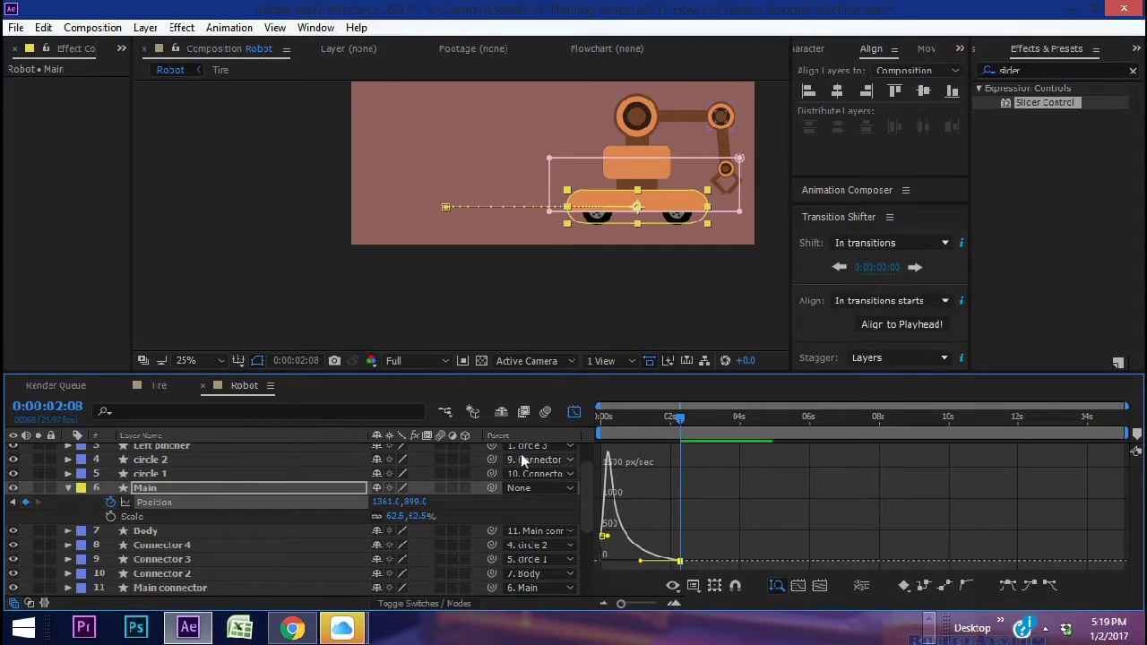
click(574, 412)
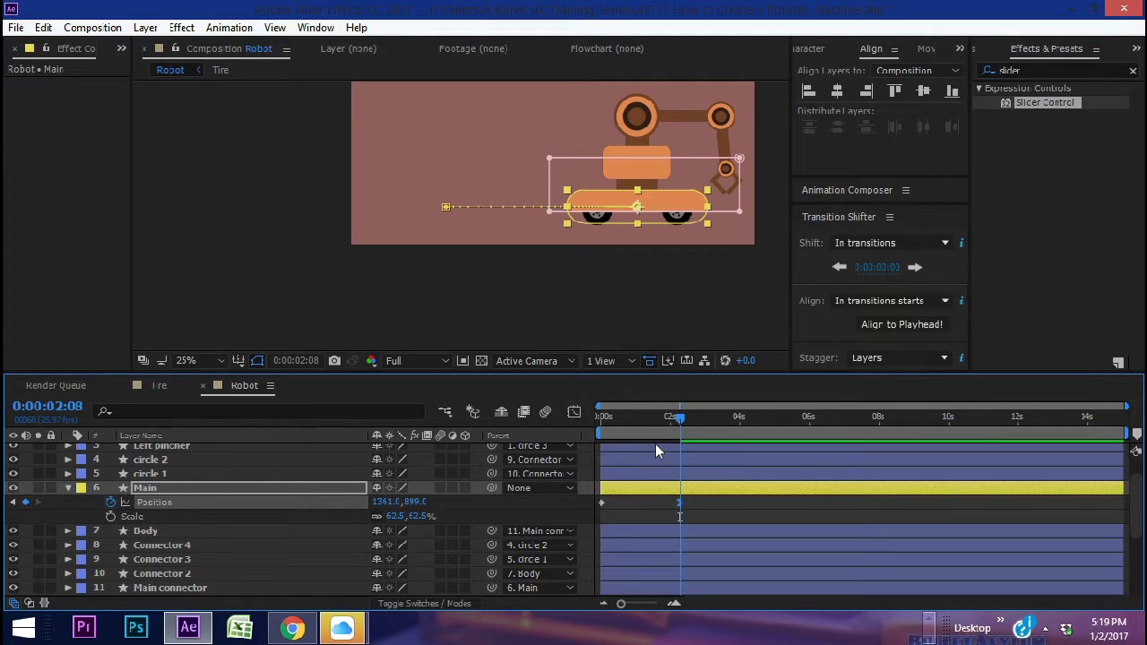
Preview the robot's drive and extend the end of the work area to about 5 seconds.
click(651, 502)
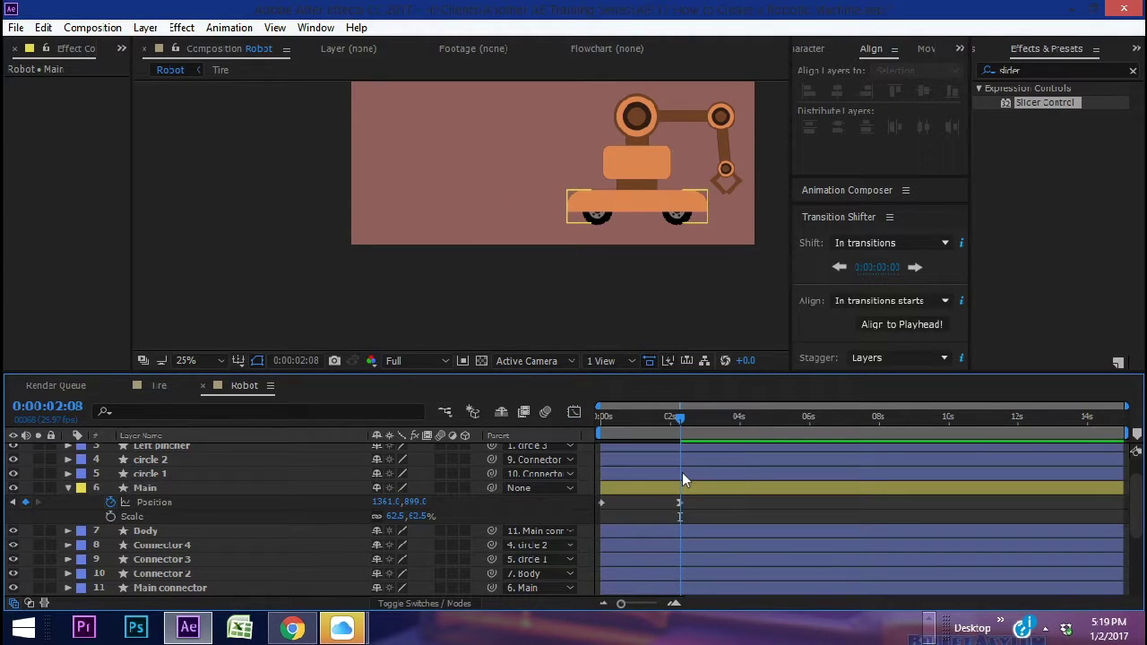
key(space)
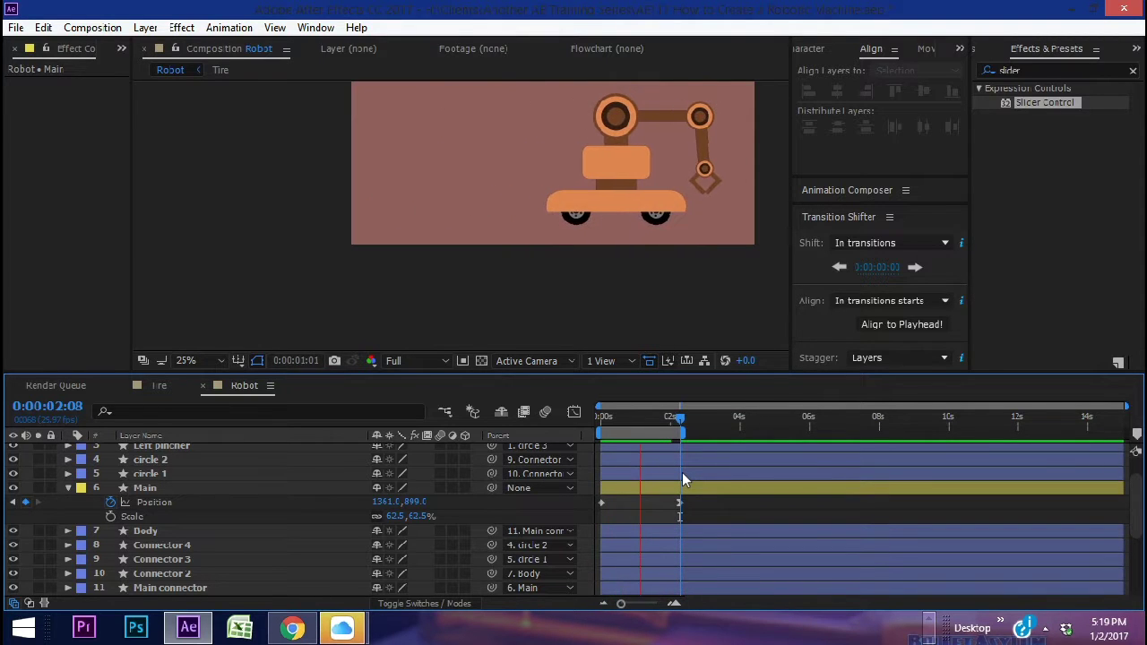
drag(664, 418, 634, 417)
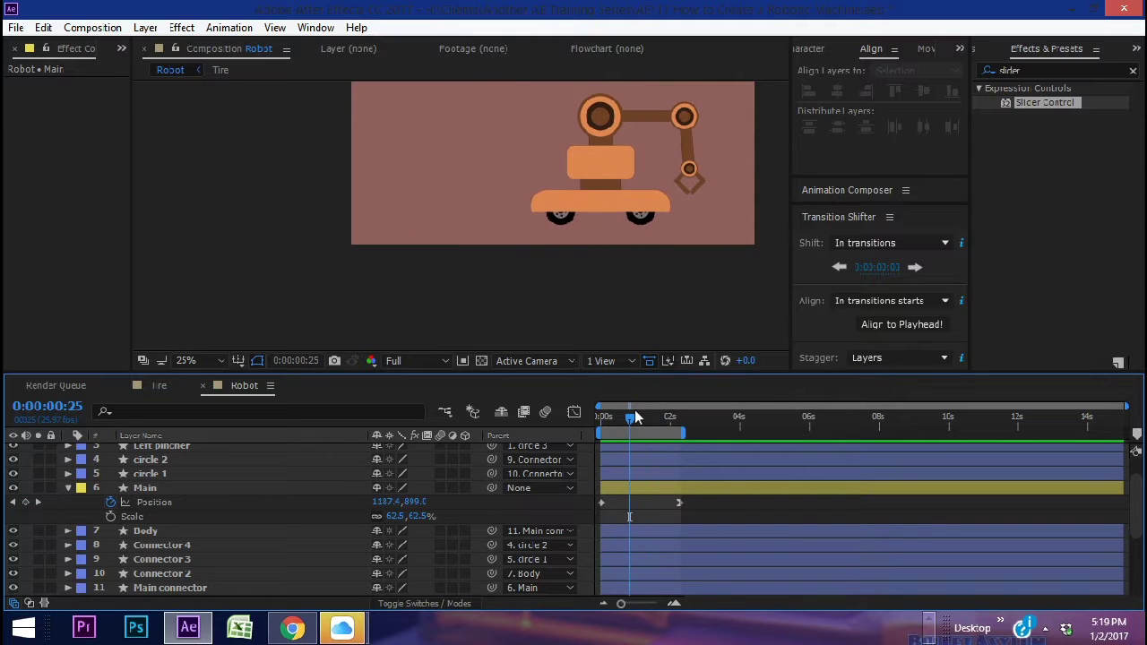
key(space)
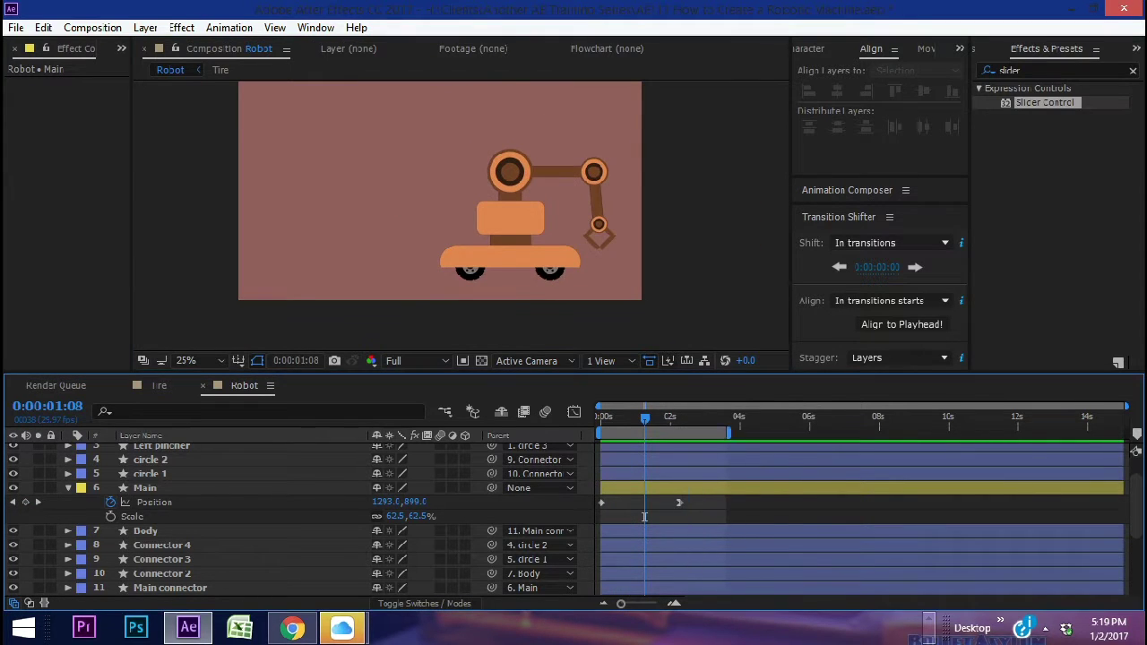
drag(729, 433, 784, 433)
drag(679, 427, 681, 427)
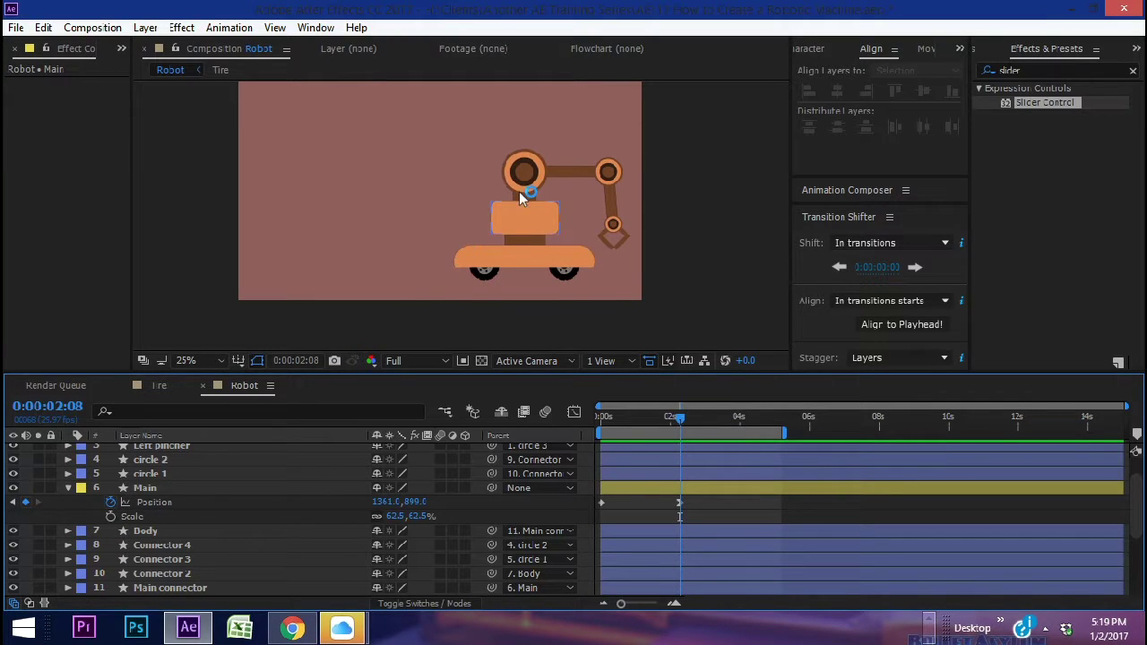
Show the Tools panel and keyframe circle 1's rotation at about -180° at 0:00:00:14.
click(121, 49)
click(165, 69)
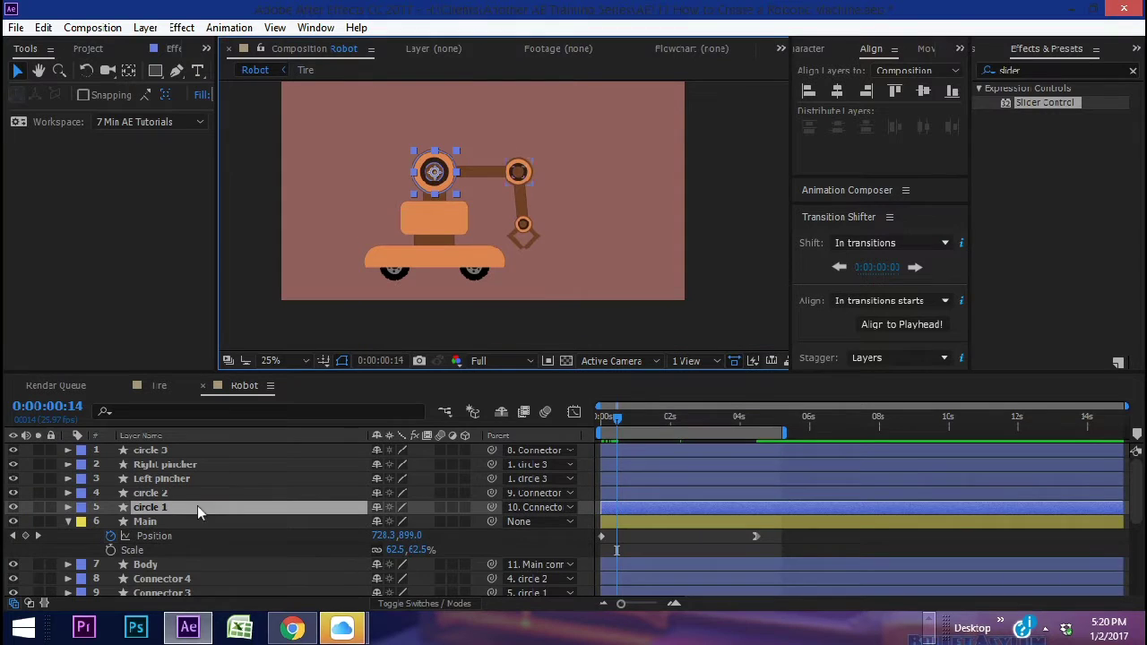
key(r)
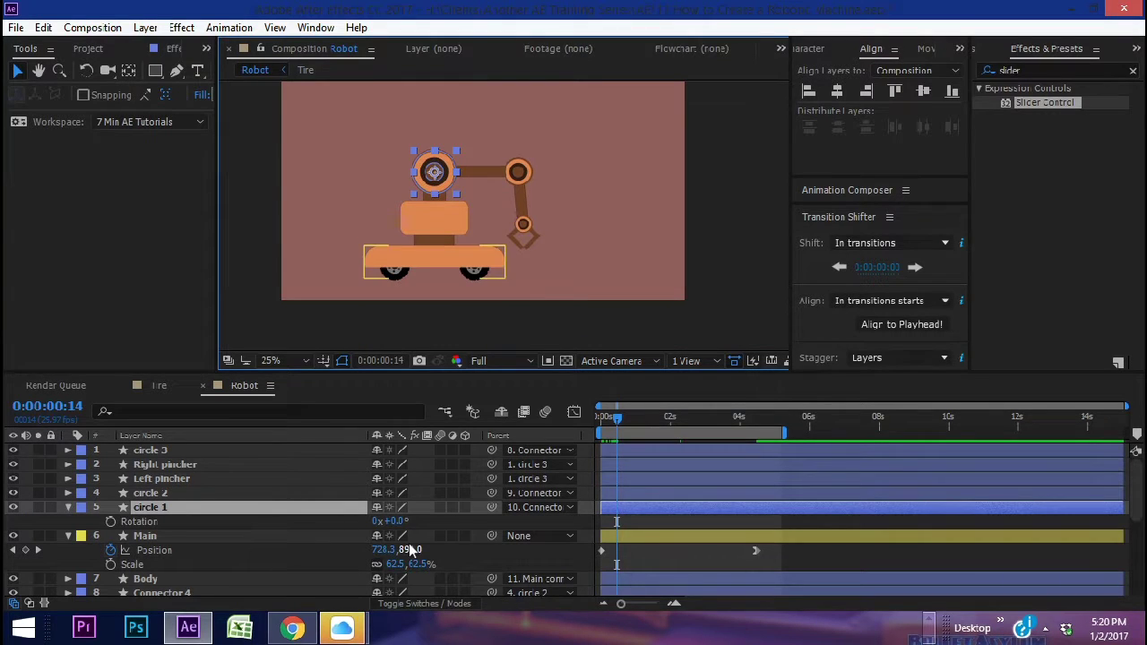
drag(396, 521, 235, 521)
click(111, 521)
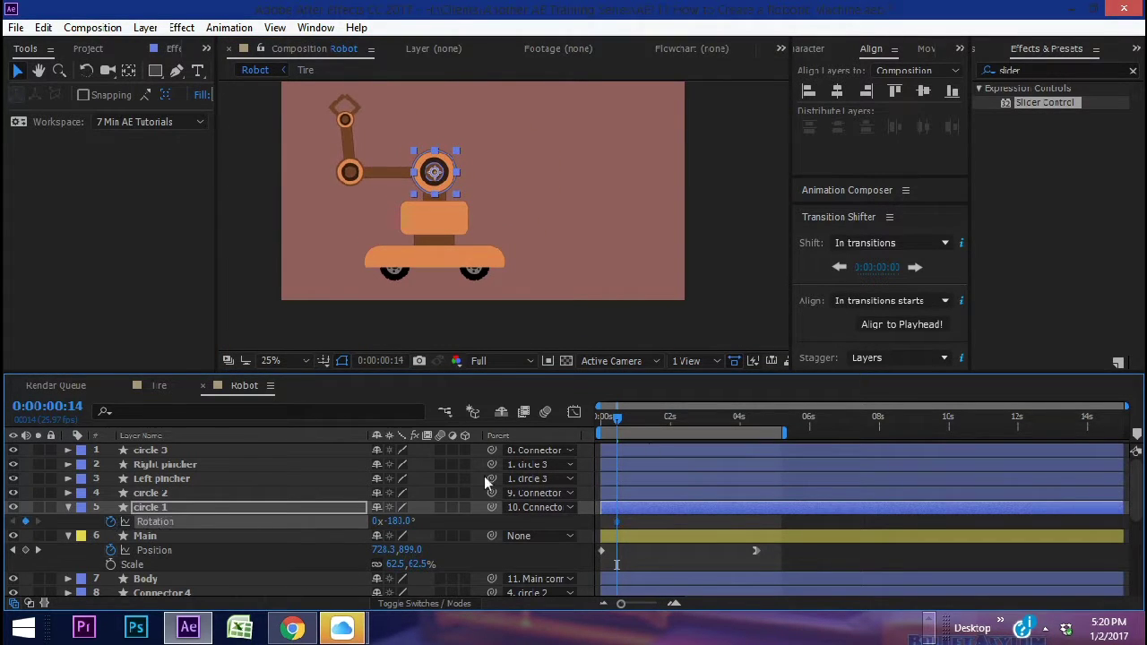
Add a rotation keyframe of -16° on circle 1 at 0:00:03:04.
drag(617, 427, 714, 425)
drag(397, 522, 513, 521)
key(shift+KP_Subtract)
key(shift+KP_Subtract)
key(shift+KP_Subtract)
key(shift+KP_Subtract)
key(shift+KP_Subtract)
key(shift+KP_Subtract)
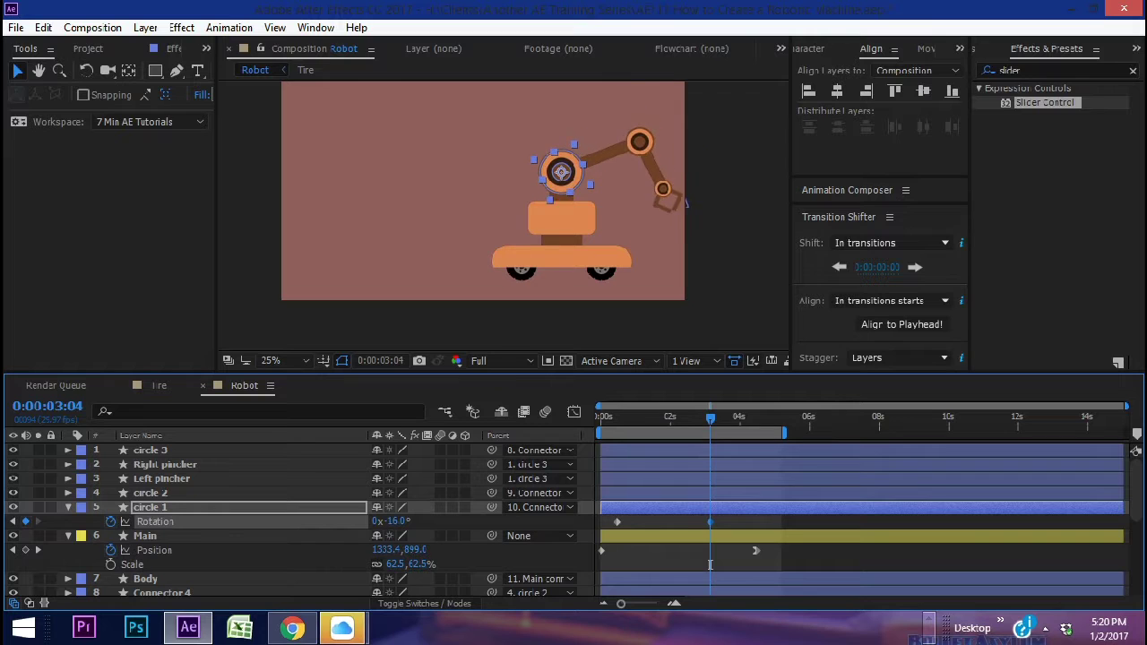
Return to 0:00:00:14 and give circle 1, circle 2 and circle 3 the Purple label colour.
drag(637, 426, 619, 430)
click(170, 507)
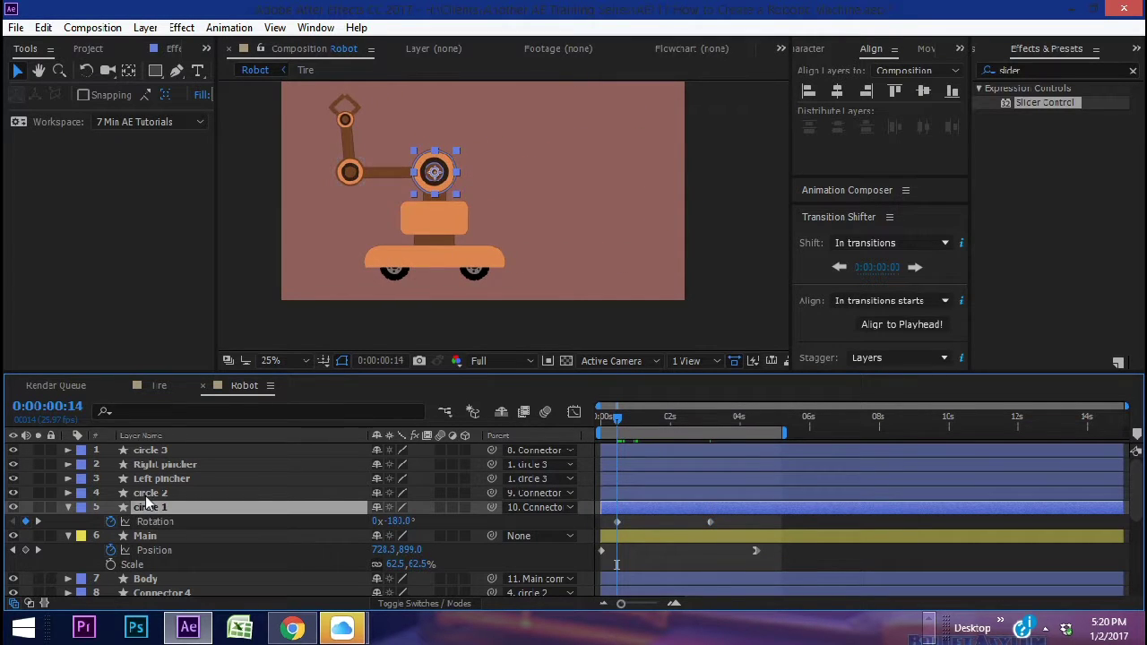
ctrl+click(150, 493)
ctrl+click(142, 451)
click(81, 452)
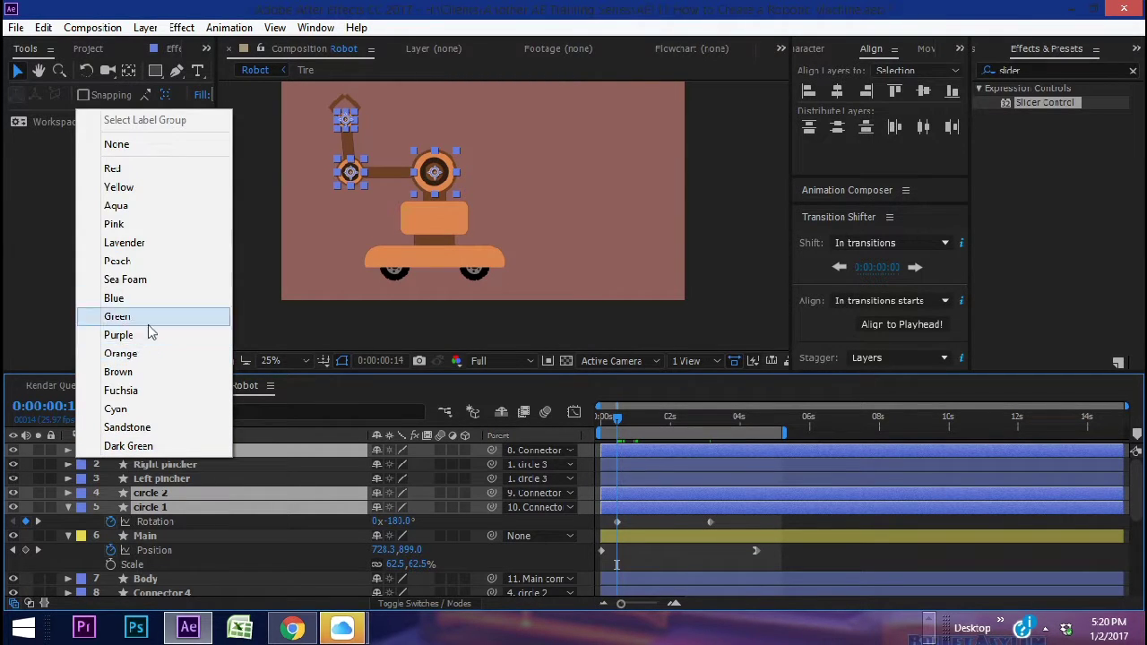
click(119, 334)
Reveal the rotation of circle 2 and circle 3 and set starting keyframes for both at 0:00:00:14.
key(r)
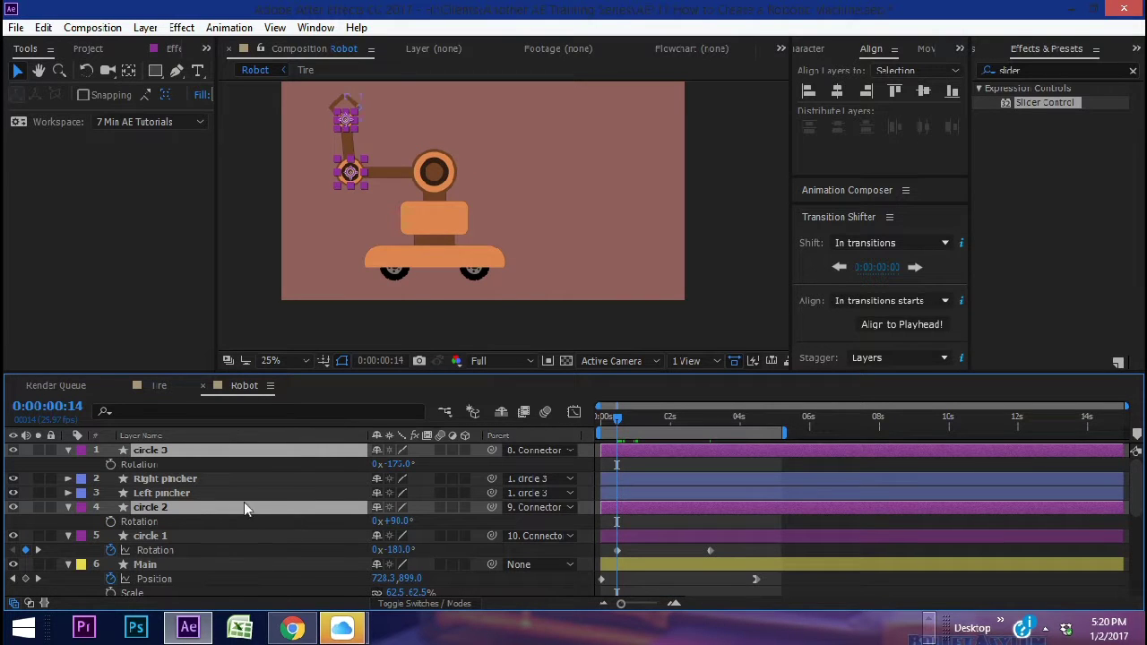
click(110, 520)
ctrl+click(114, 463)
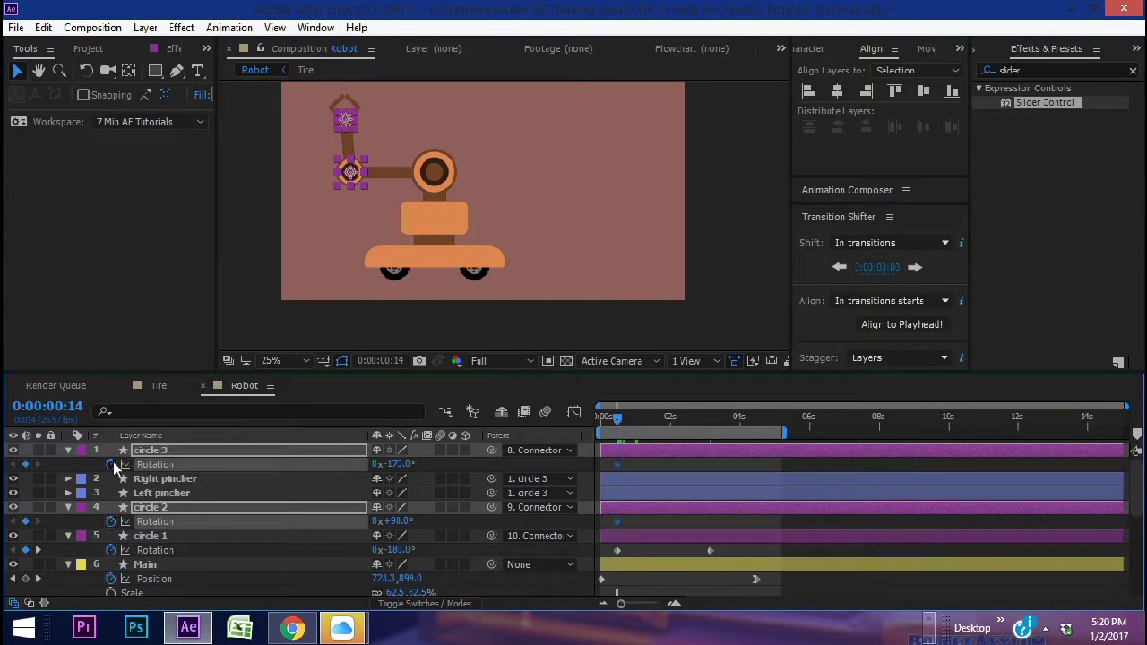
click(110, 522)
At 0:00:03:02, keyframe circle 2's rotation at -111° and turn circle 3 further counterclockwise.
drag(633, 430, 708, 430)
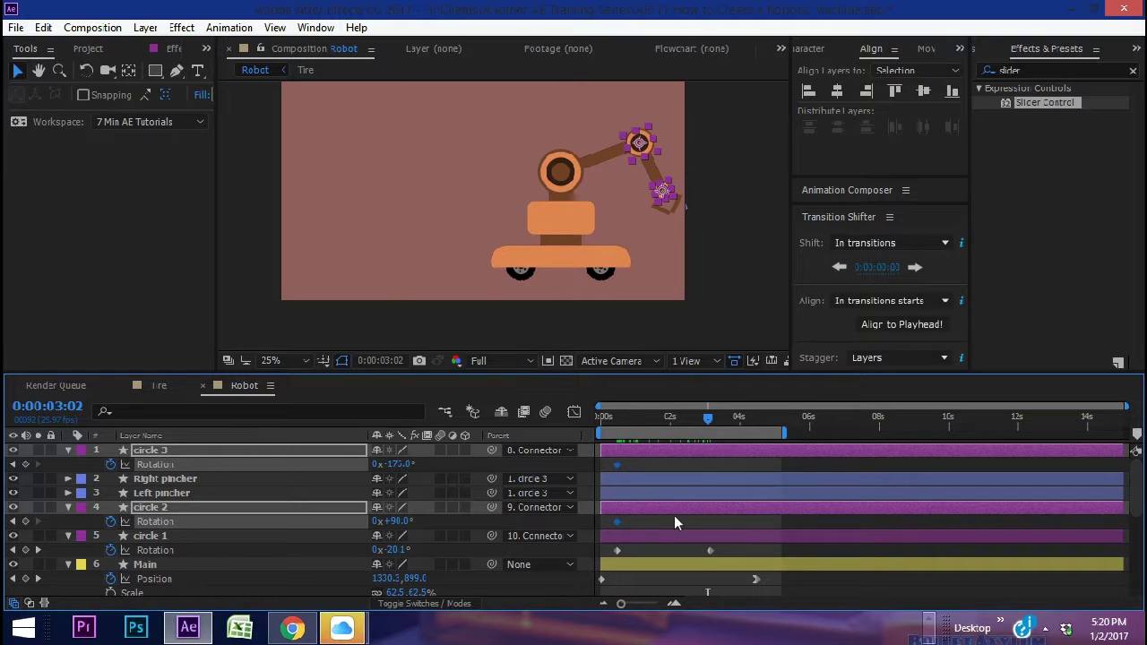
click(673, 515)
drag(399, 521, 348, 495)
drag(395, 464, 352, 462)
Delay circle 3's rotation keyframes to start at about 1.3 s and circle 2's at about 1 s, and preview the staggered arm motion.
drag(742, 460, 611, 474)
drag(618, 465, 646, 465)
drag(763, 511, 654, 512)
key(ctrl+z)
drag(733, 518, 606, 517)
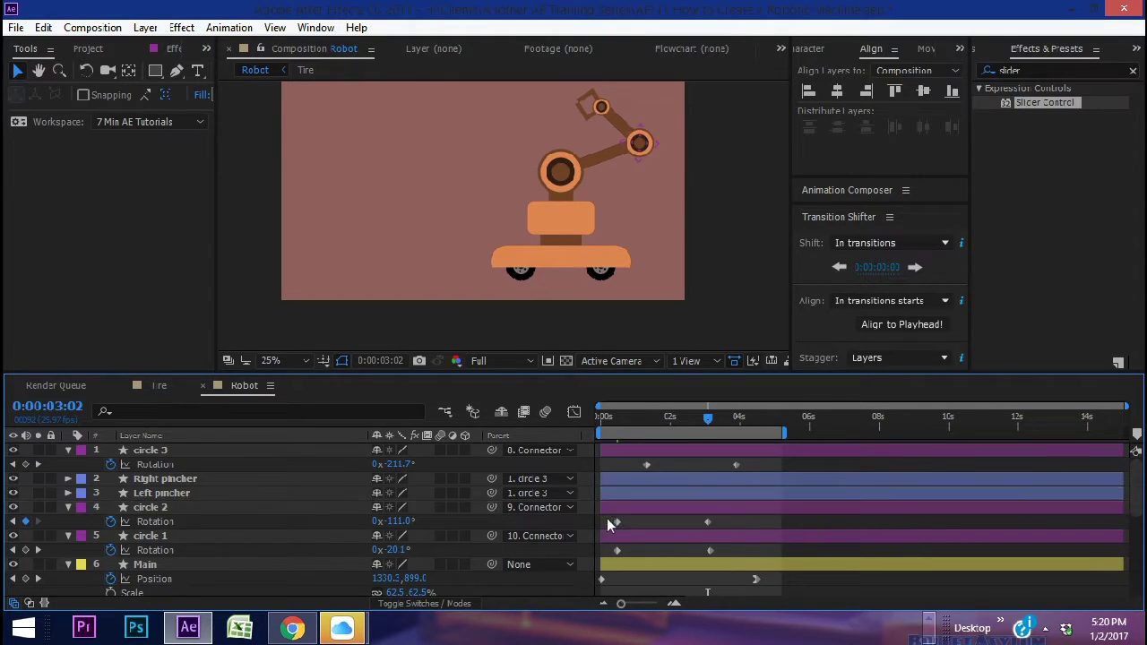
drag(722, 512, 609, 528)
drag(618, 522, 638, 521)
key(space)
key(comma)
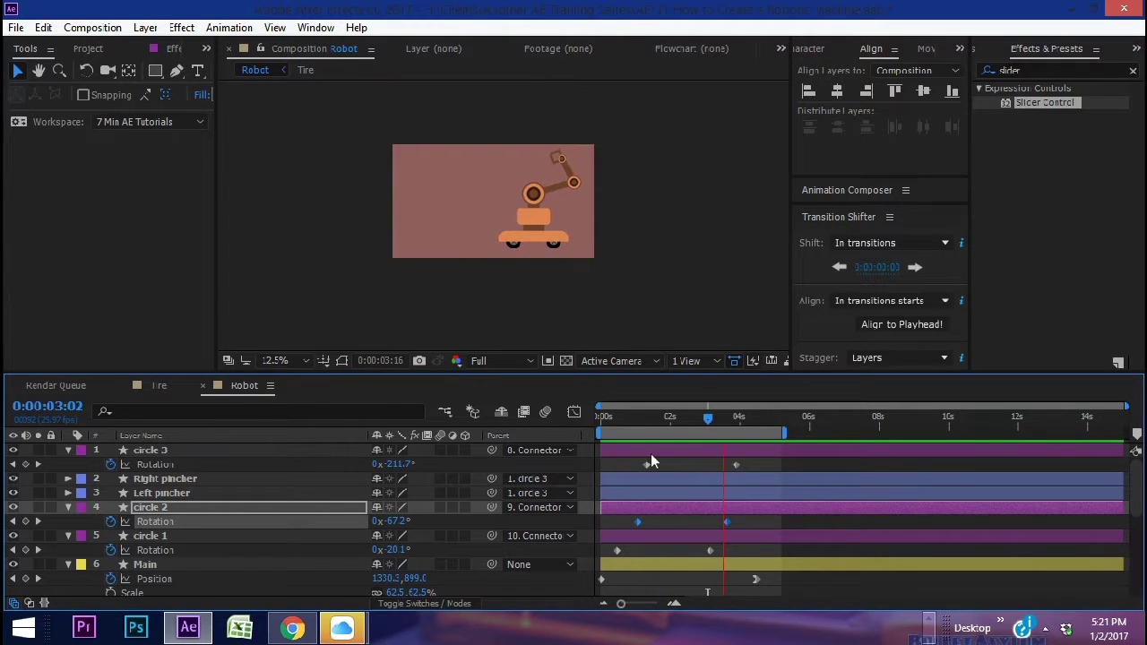
From the Main layer's last position keyframe at 0:00:04:14, set the Y value of all its position keyframes to 974.
key(space)
click(146, 565)
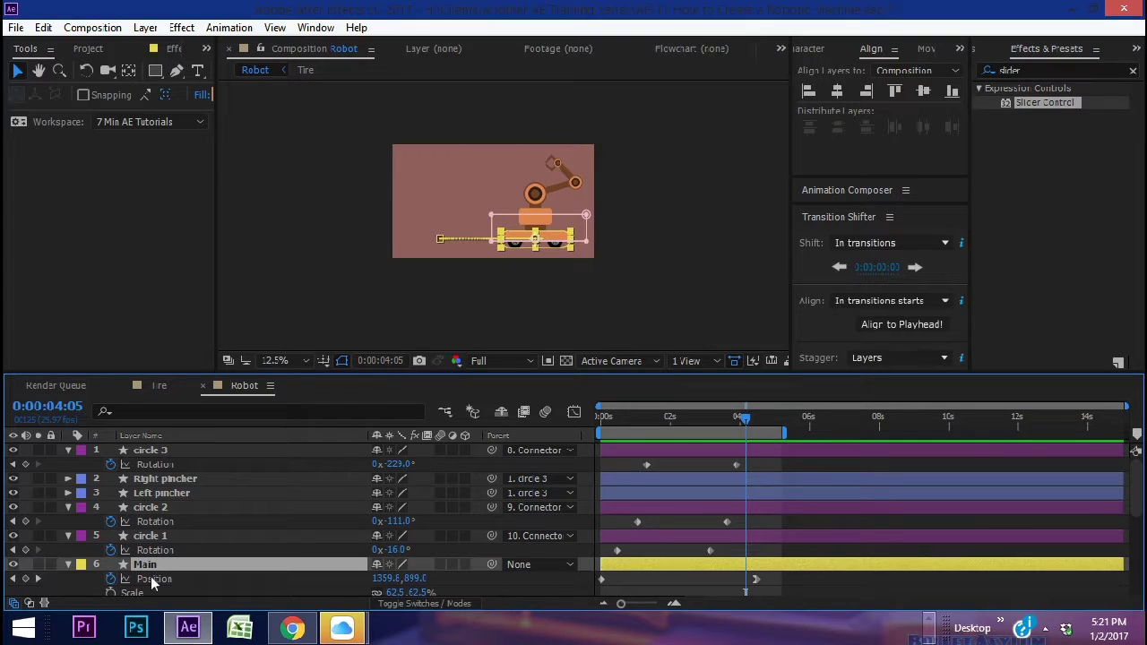
click(39, 579)
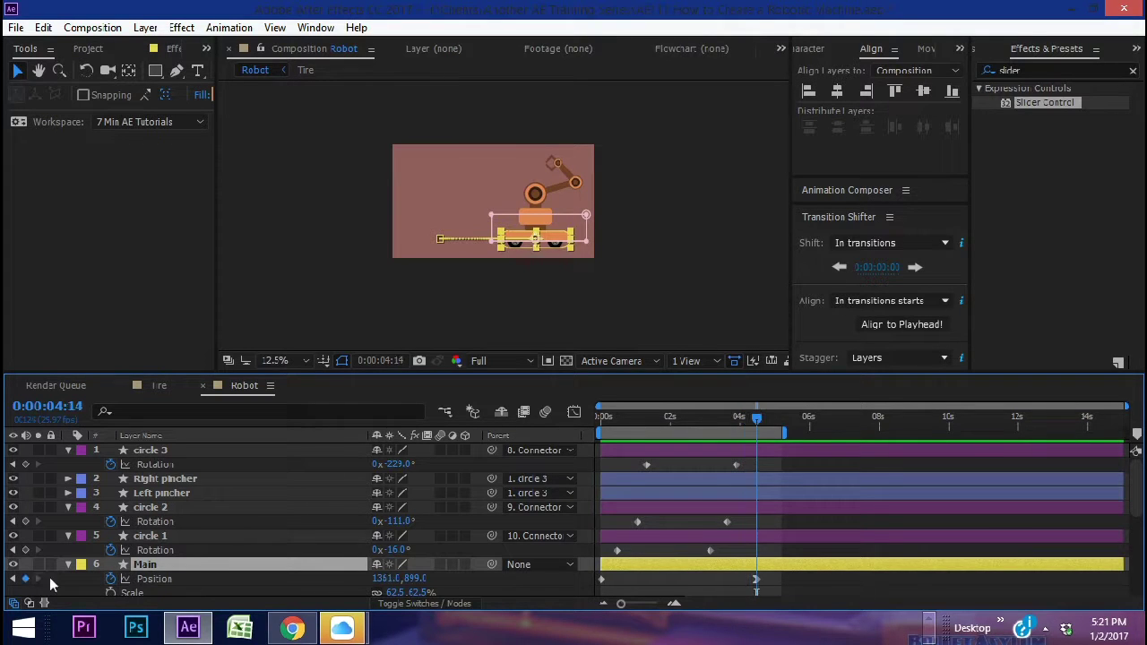
click(157, 579)
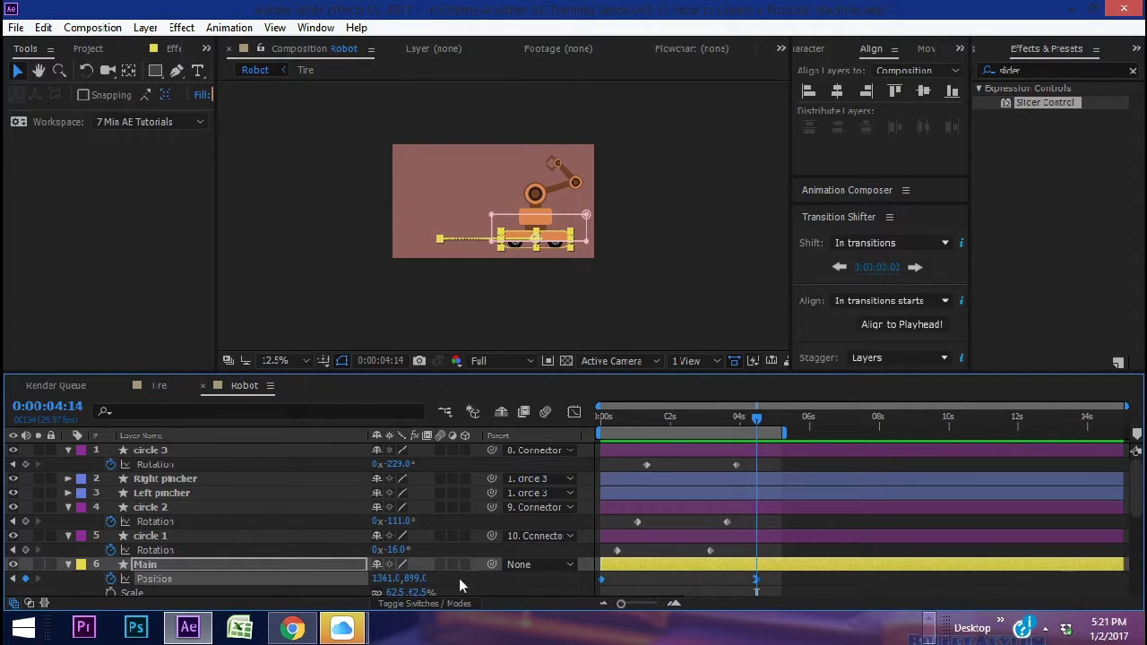
drag(415, 579, 485, 579)
key(Up)
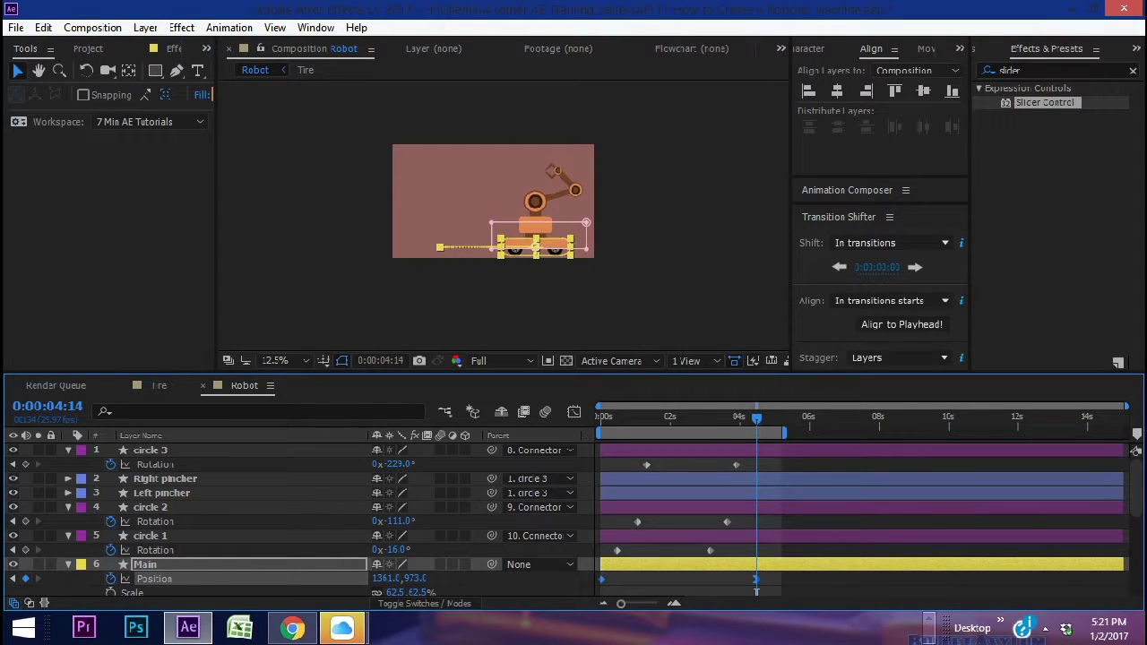
Scale the Main layer down to 49.9% and preview the robot animation with the composition fitted to the viewer.
click(831, 554)
drag(757, 417, 674, 423)
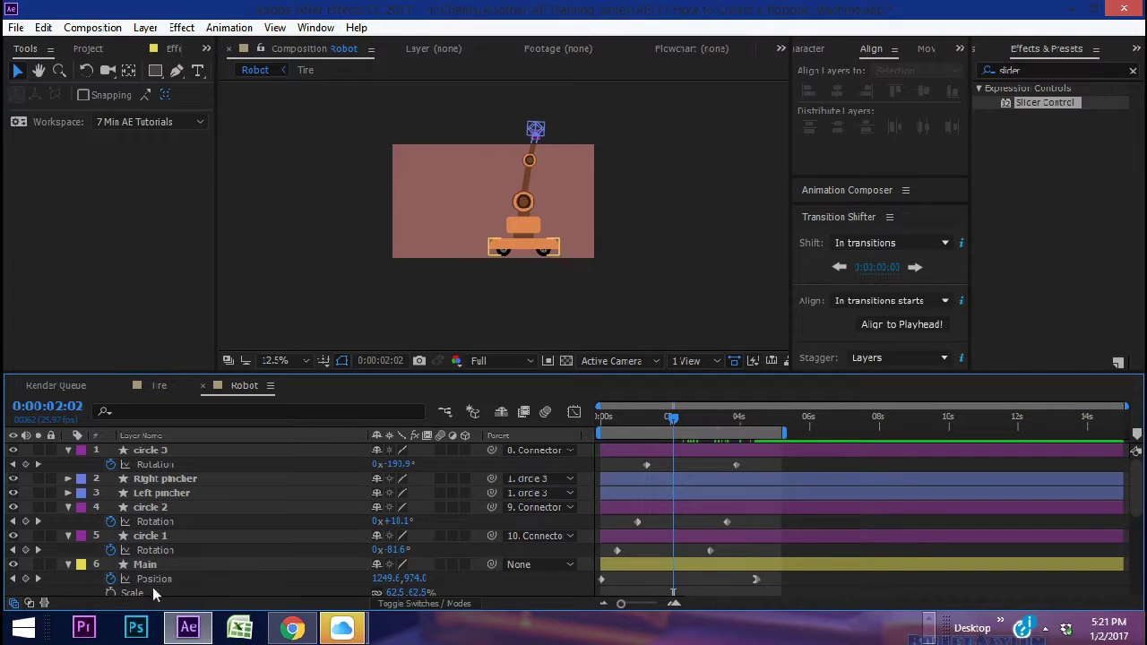
scroll(298, 578, down, 2)
drag(395, 549, 384, 549)
click(722, 532)
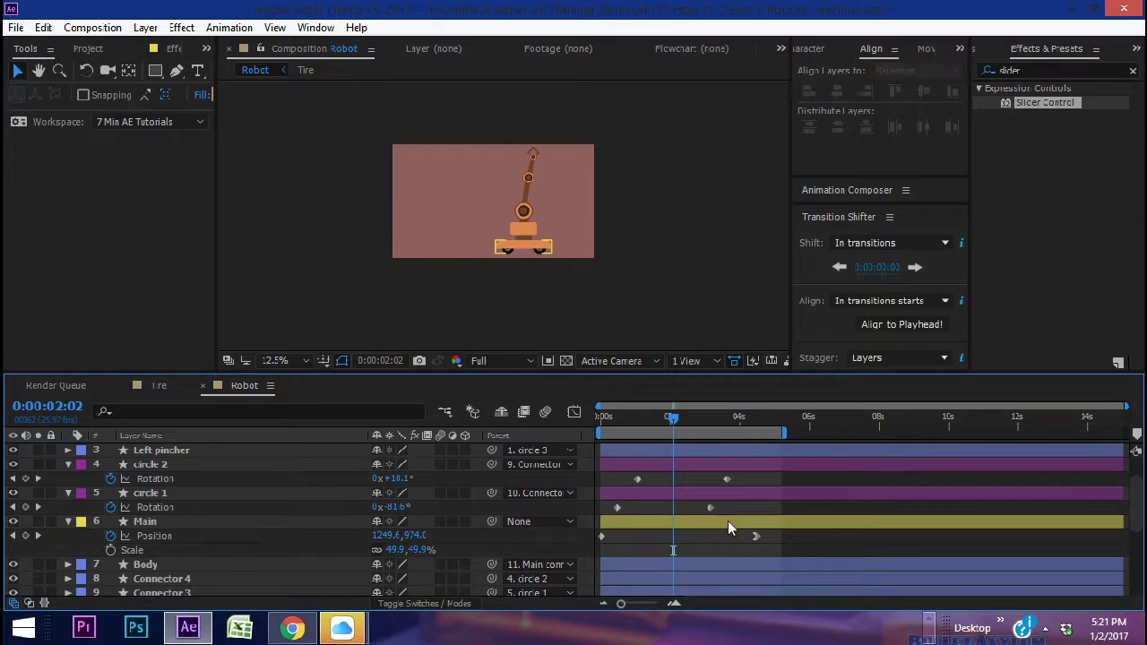
key(space)
click(285, 361)
click(306, 75)
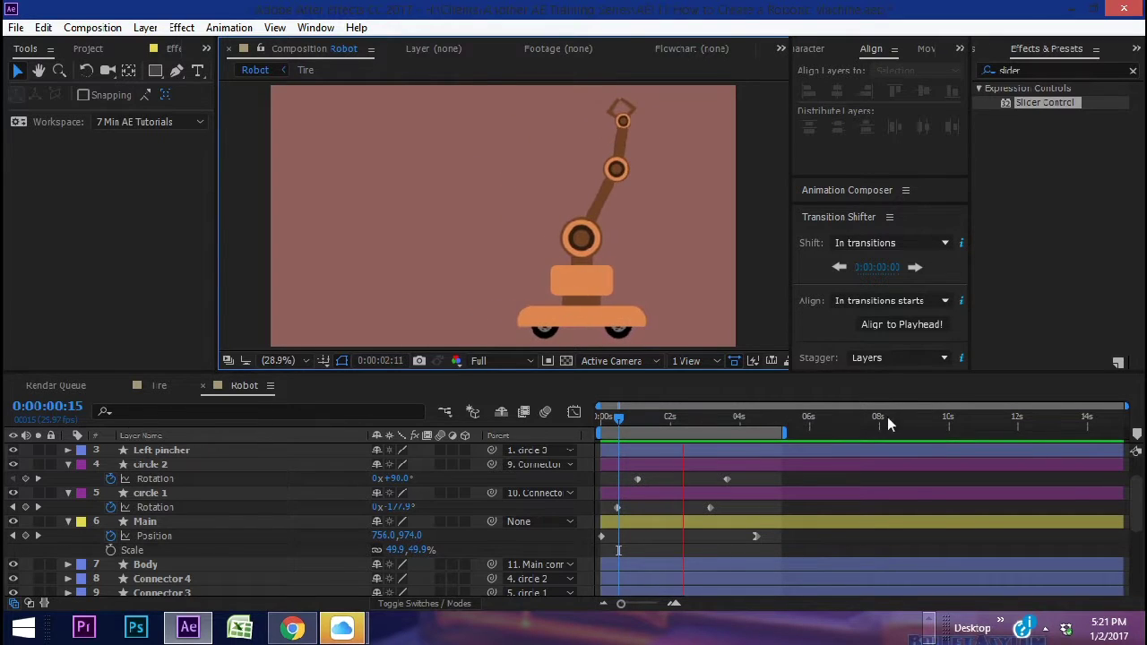
At 0:00:02:11, add a Slider Control to the Right pincher layer and reveal its slider and rotation properties.
drag(787, 417, 683, 418)
scroll(173, 497, up, 1)
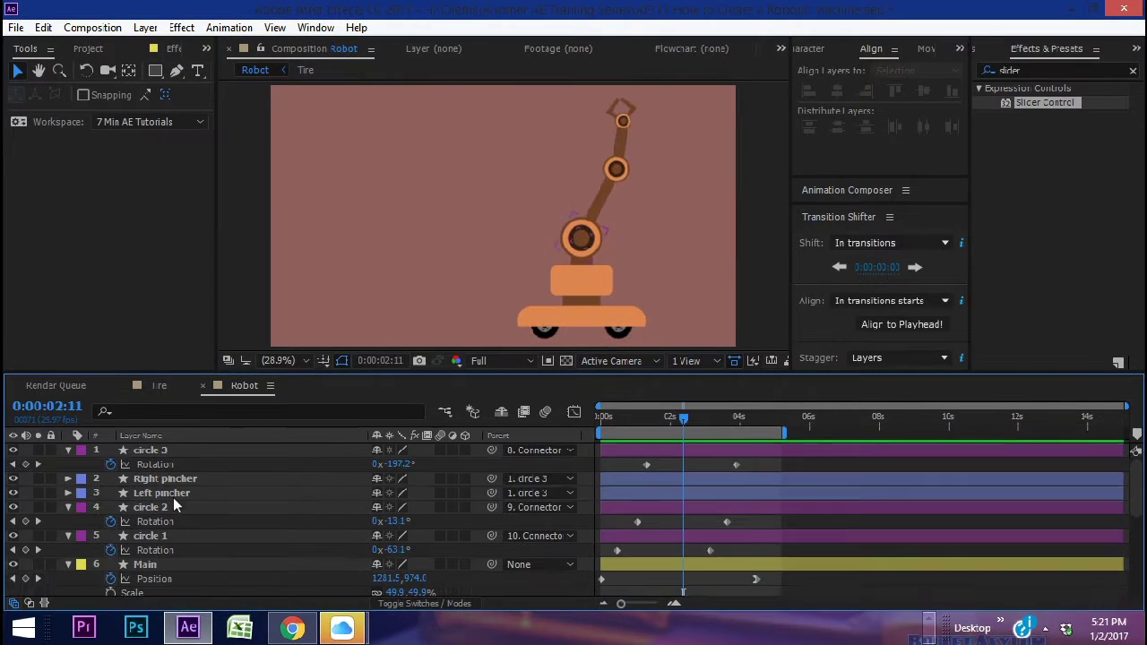
click(168, 476)
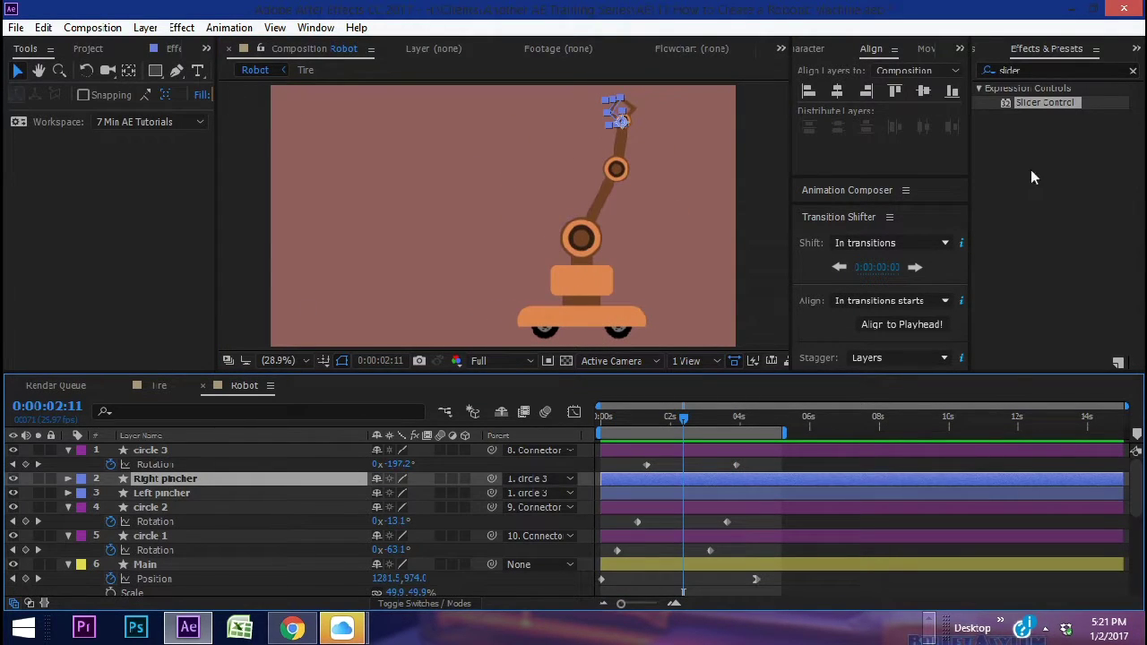
double_click(1044, 102)
click(68, 478)
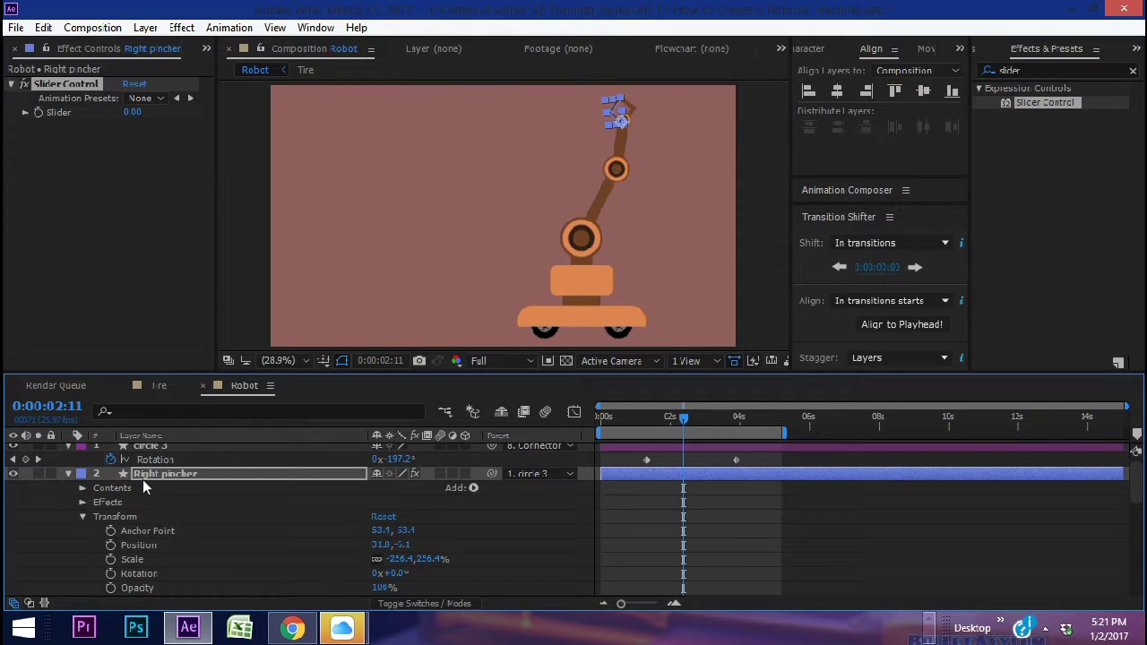
key(e)
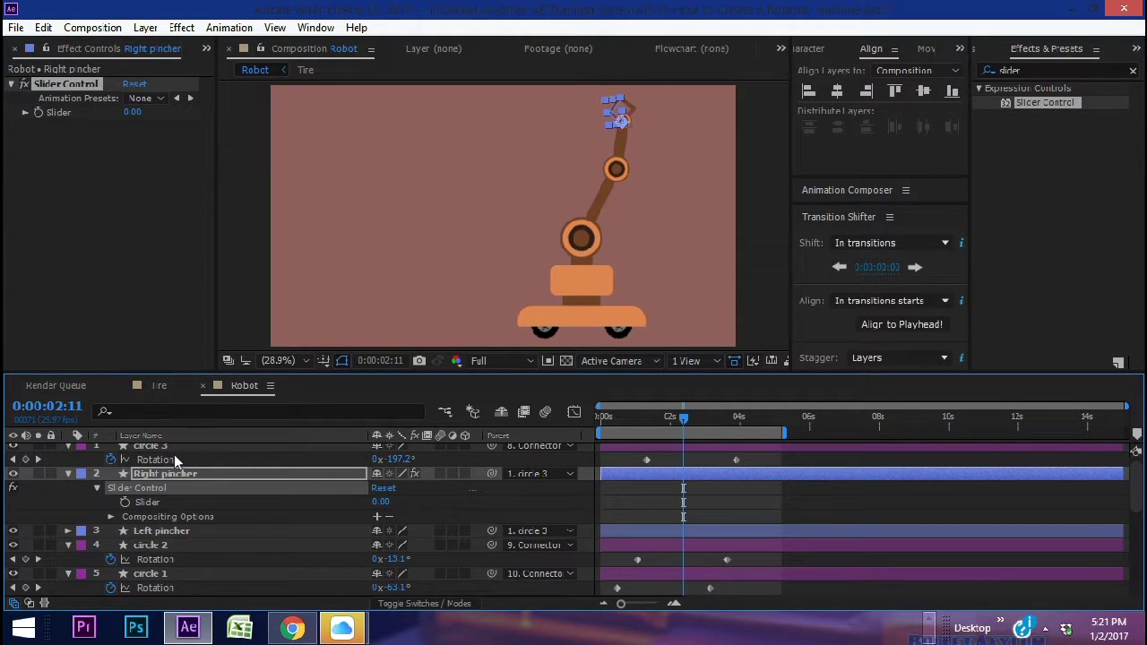
key(shift+r)
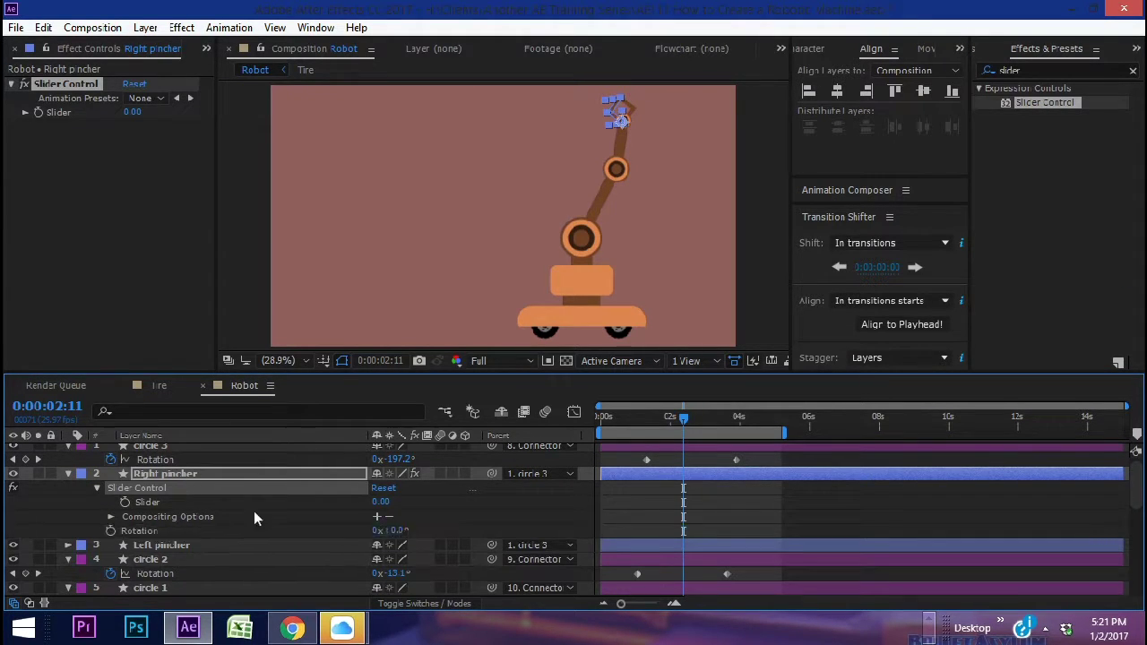
Link the Right pincher's rotation to its own slider with an expression, and set the slider to 2.
click(153, 475)
drag(712, 107, 622, 163)
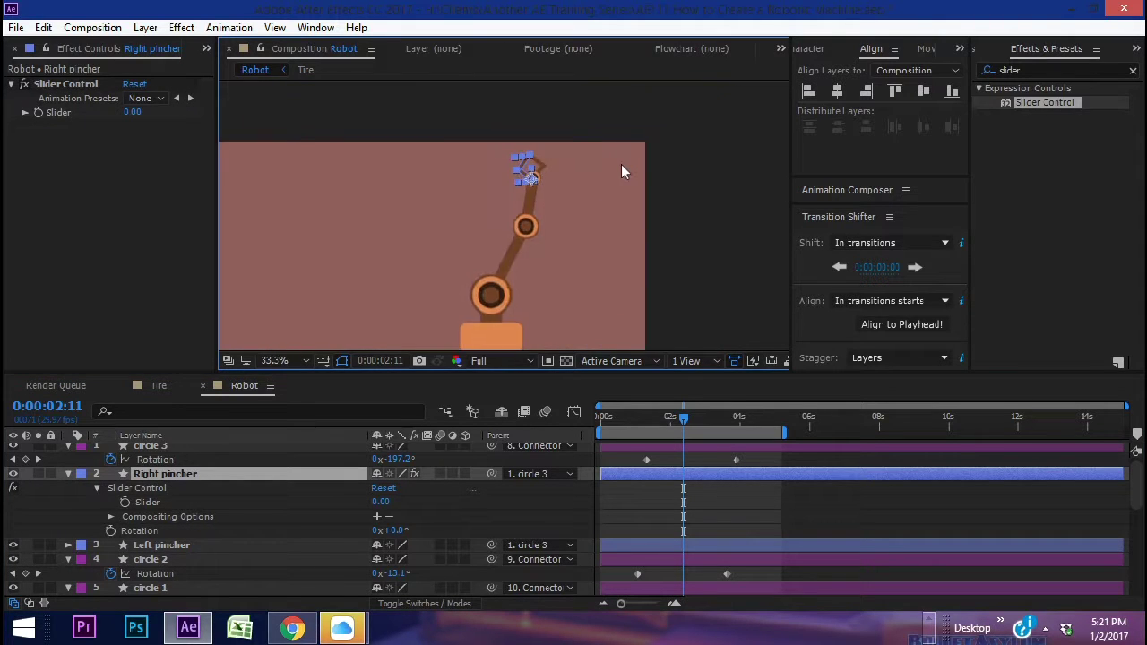
scroll(551, 173, up, 4)
drag(577, 127, 466, 237)
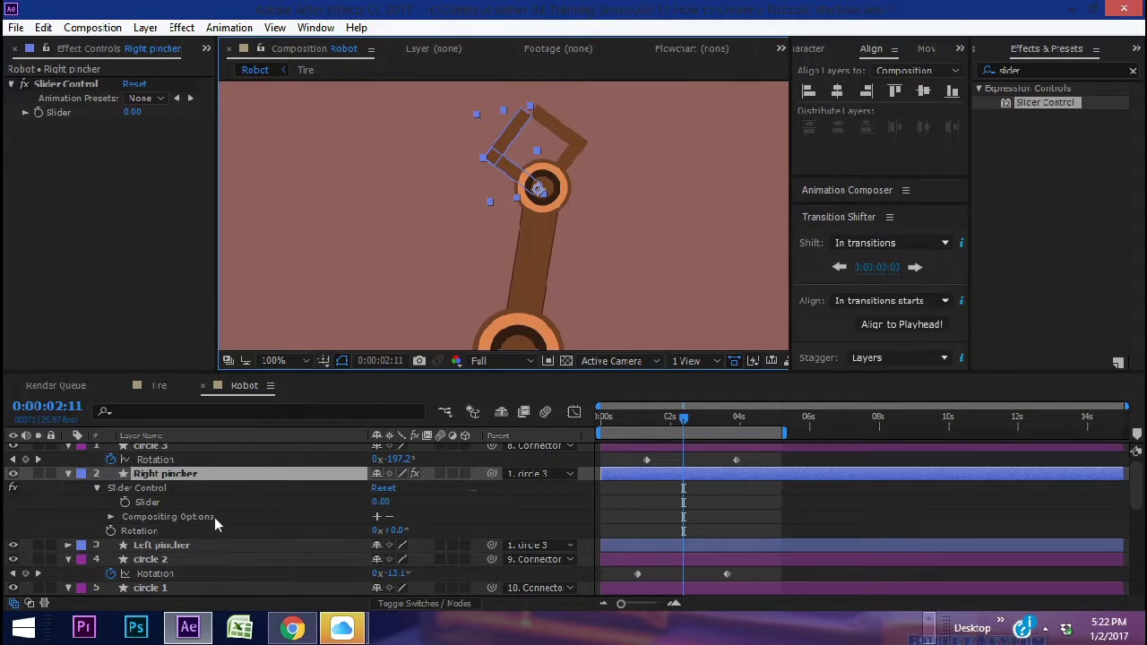
alt+click(110, 531)
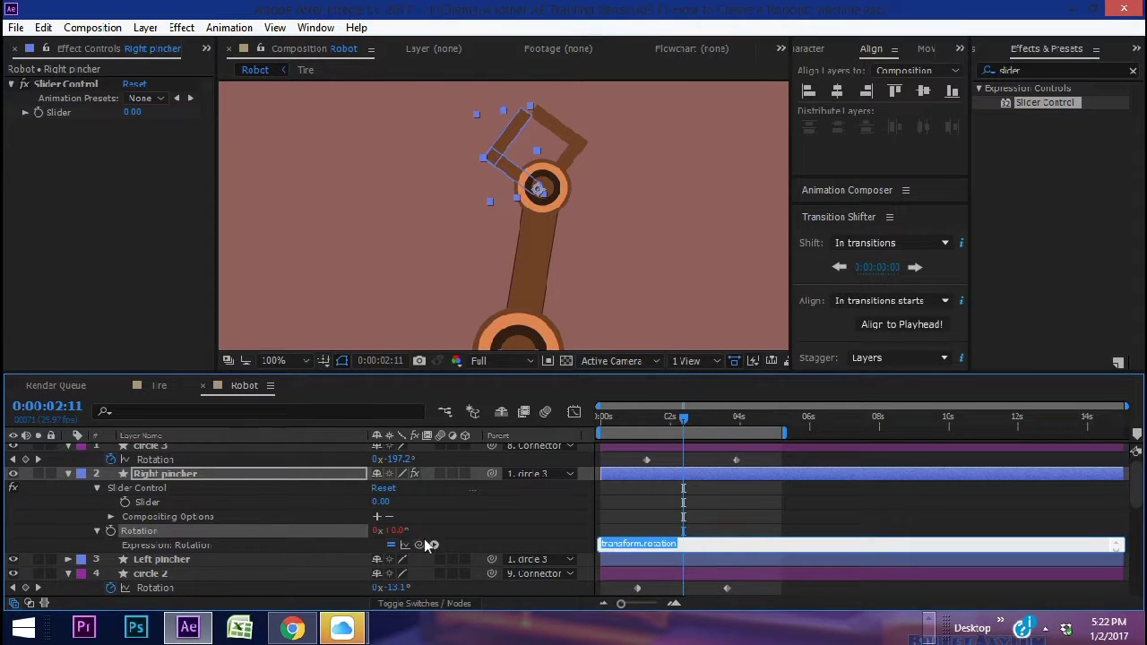
drag(419, 544, 148, 502)
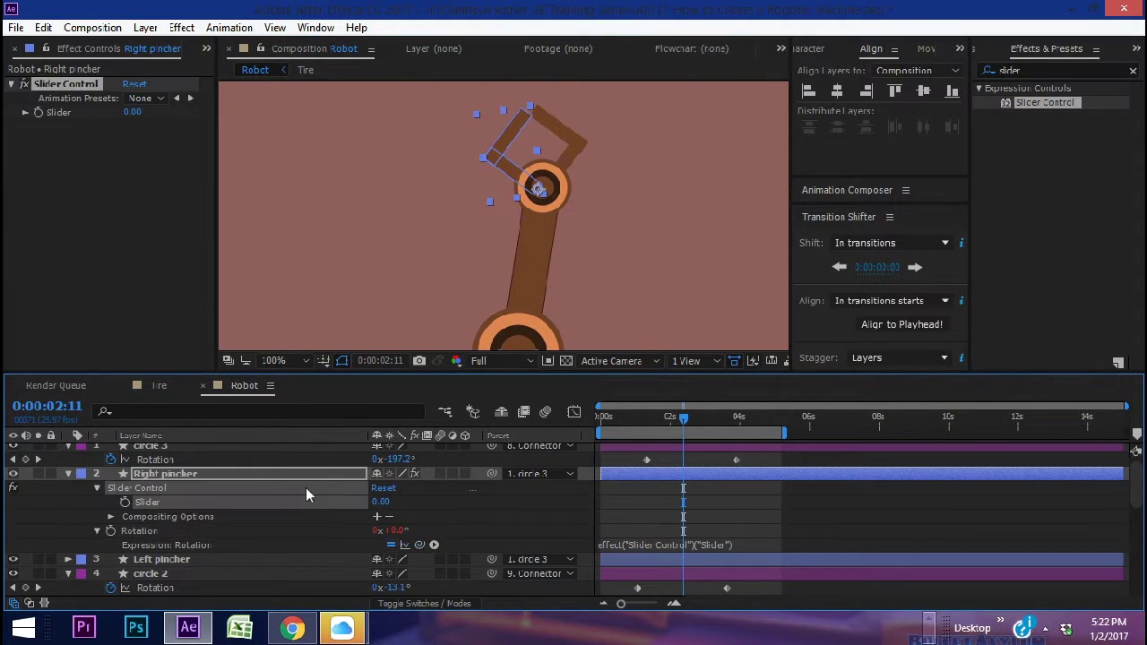
drag(374, 502, 258, 501)
Link the Left pincher's rotation to the Right pincher's slider with an expression, and test it with the slider at 13.
click(155, 559)
key(r)
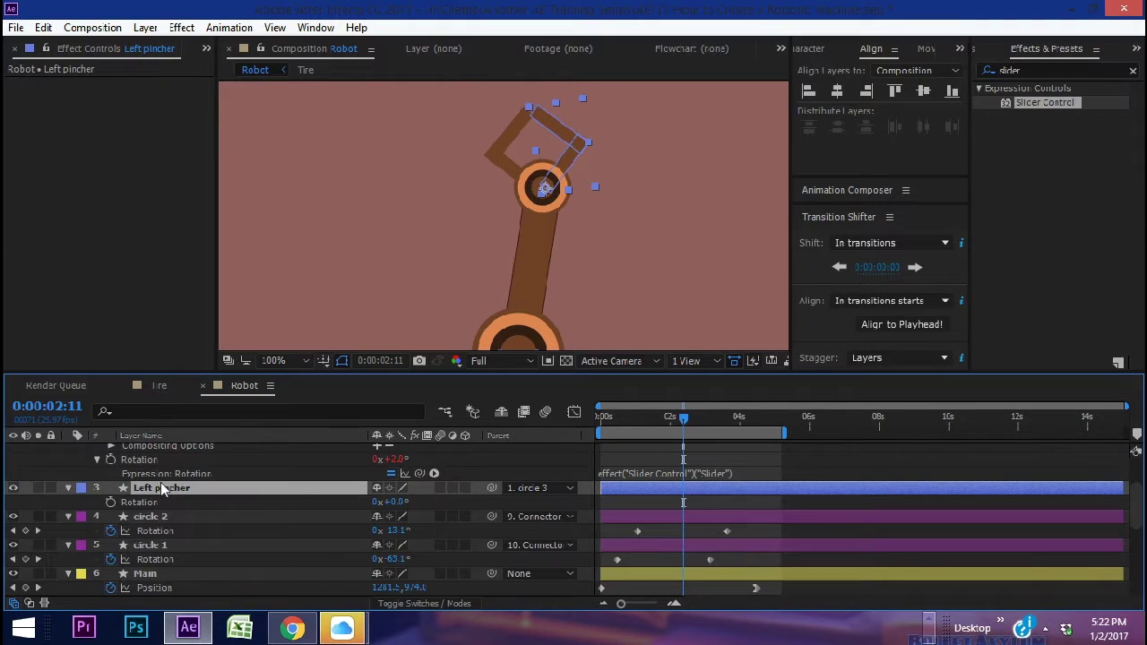
alt+click(111, 503)
drag(419, 559, 148, 473)
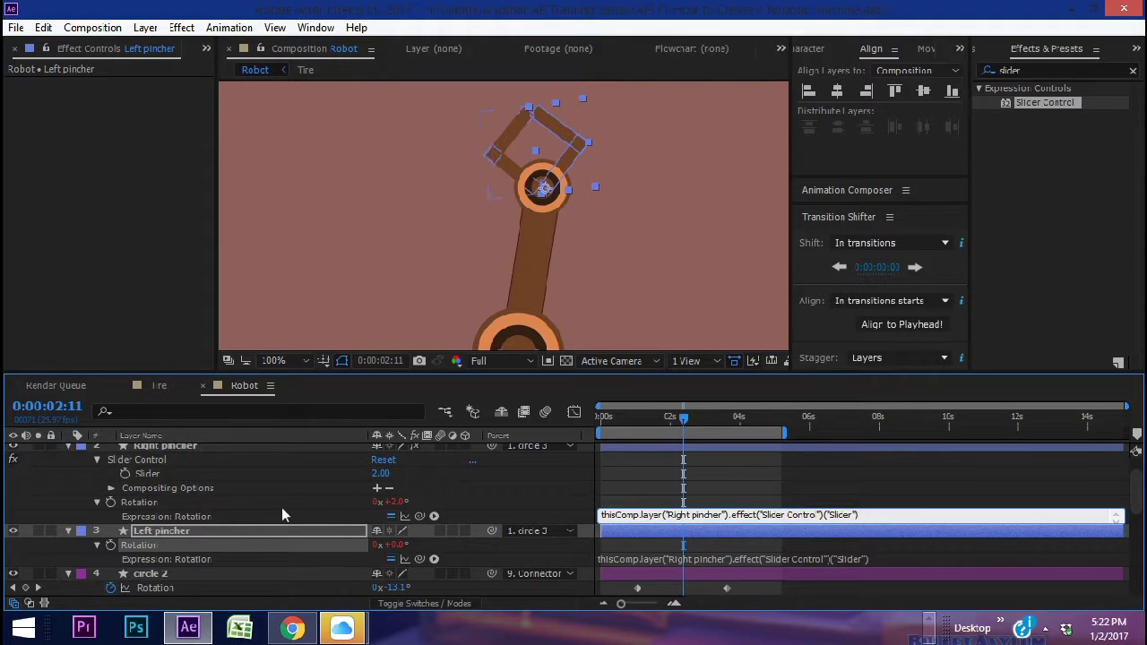
scroll(206, 475, up, 1)
mouse_move(381, 506)
mouse_down()
mouse_move(403, 506)
mouse_move(391, 507)
mouse_up()
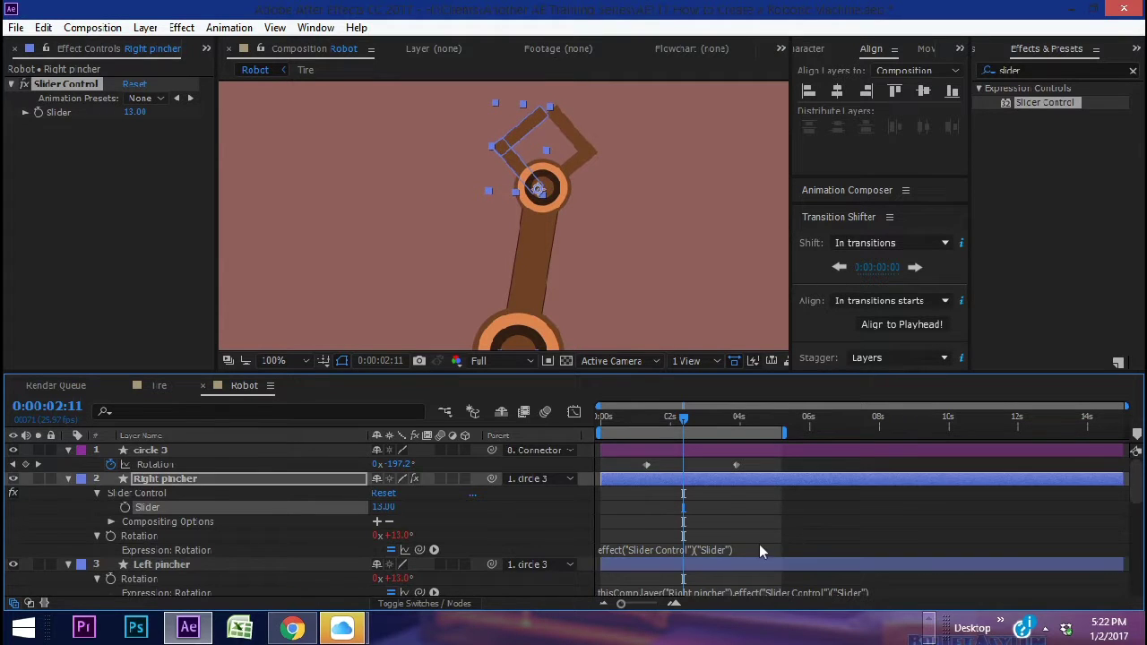
Append *-1 to the Left pincher's rotation expression so it mirrors the Right pincher.
scroll(871, 546, down, 1)
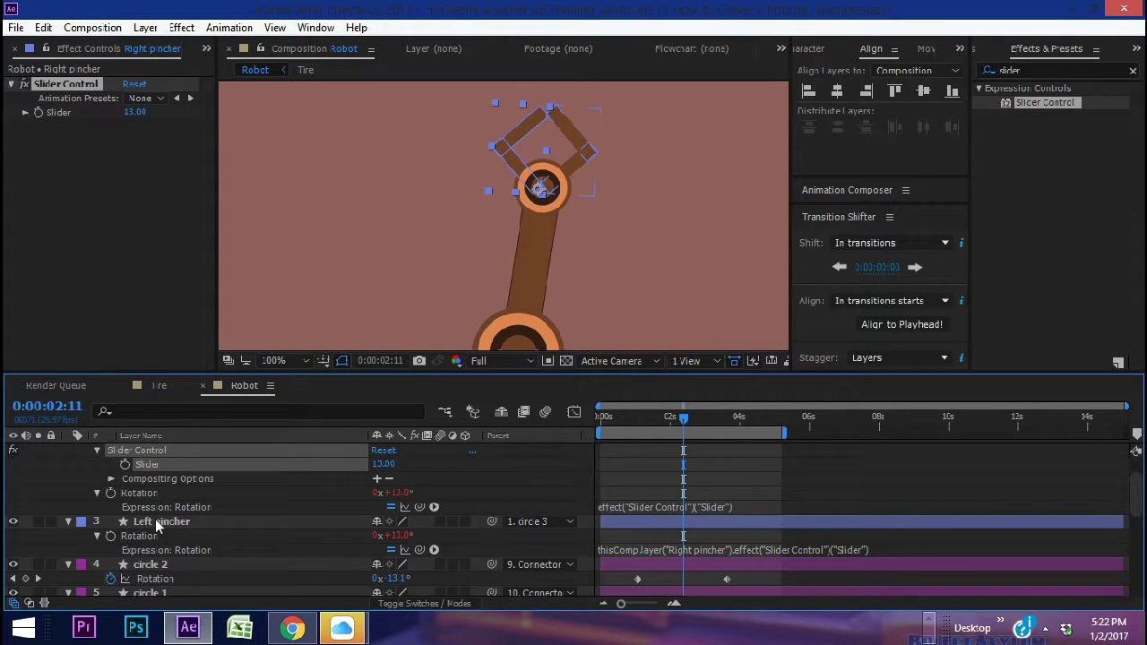
click(158, 522)
click(875, 550)
click(871, 550)
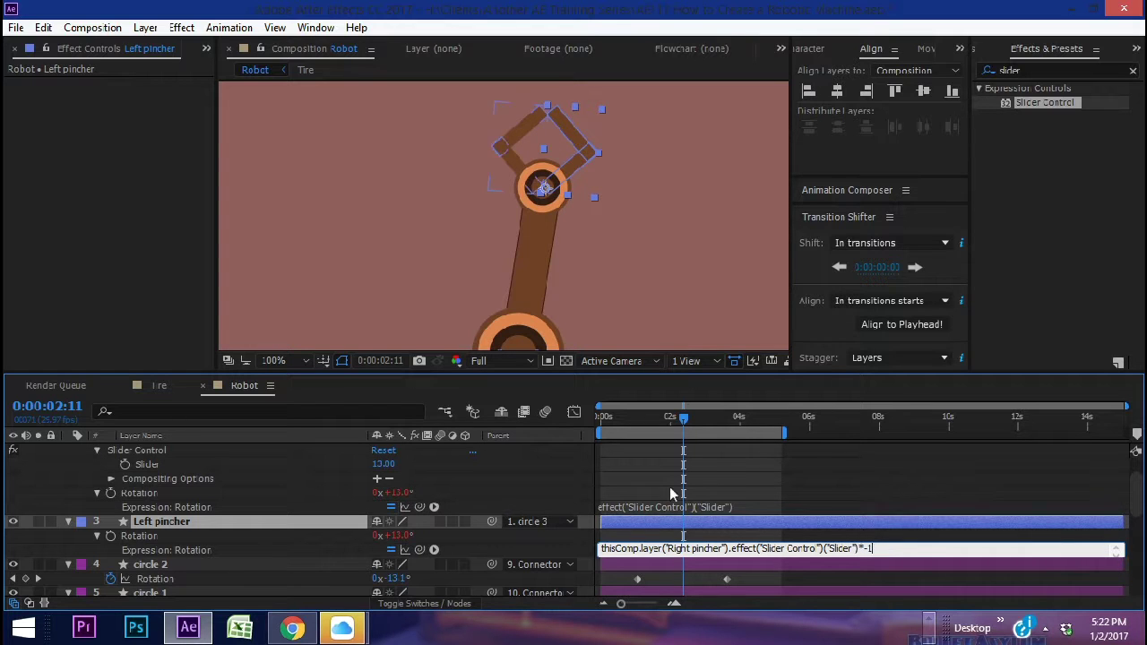
Test the opposing pincher motion with the Right pincher's slider, and reset the slider to 0.
mouse_move(383, 464)
mouse_down()
mouse_move(408, 464)
mouse_move(352, 464)
mouse_move(421, 464)
mouse_move(376, 464)
mouse_up()
click(377, 464)
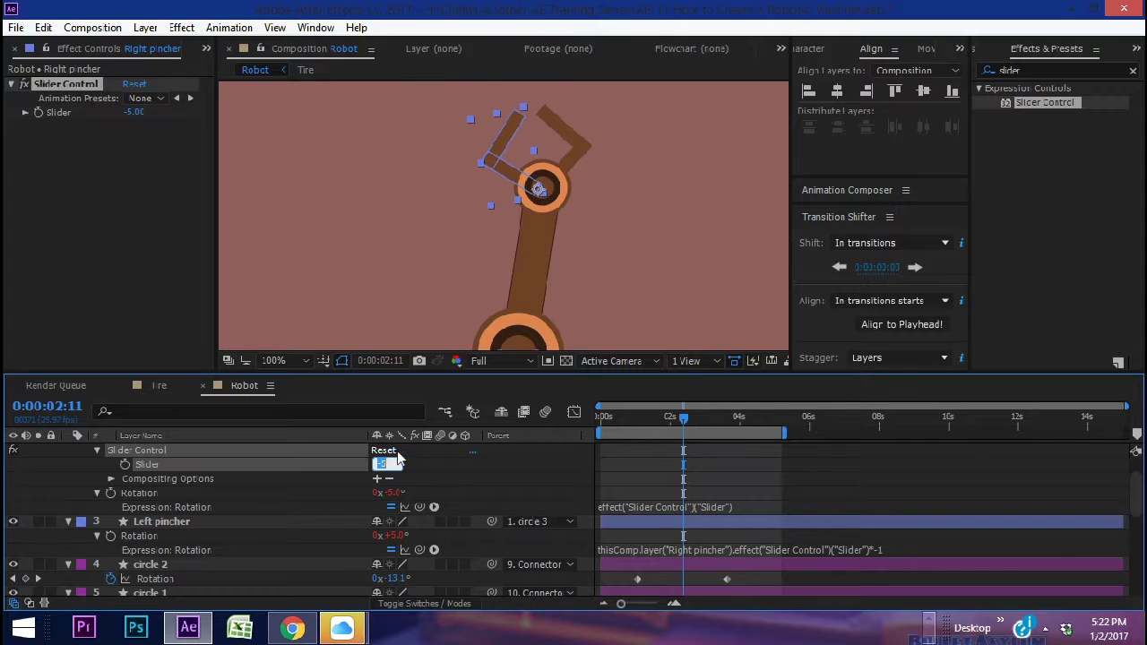
text(0)
key(Return)
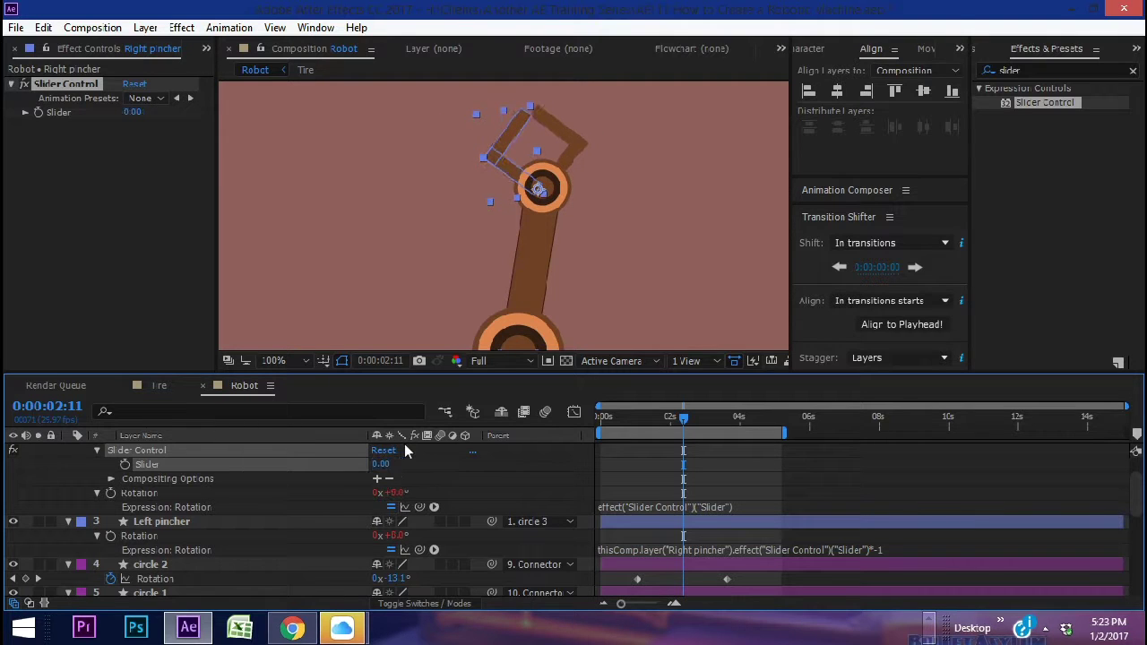
drag(683, 424, 650, 425)
scroll(461, 275, down, 2)
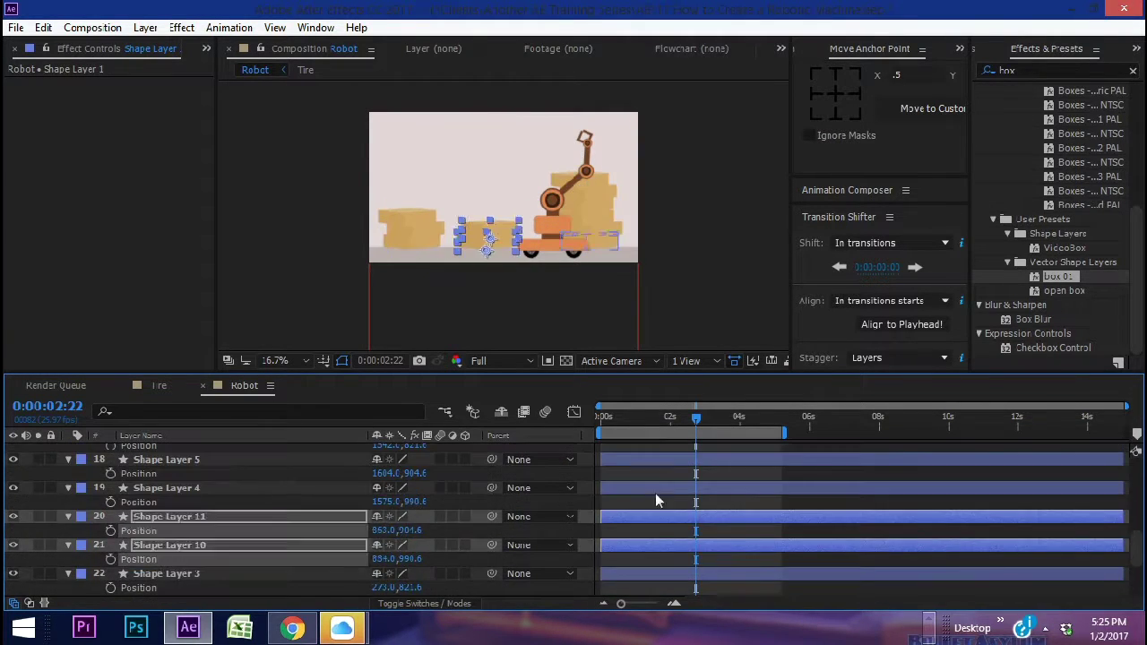
right_click(166, 502)
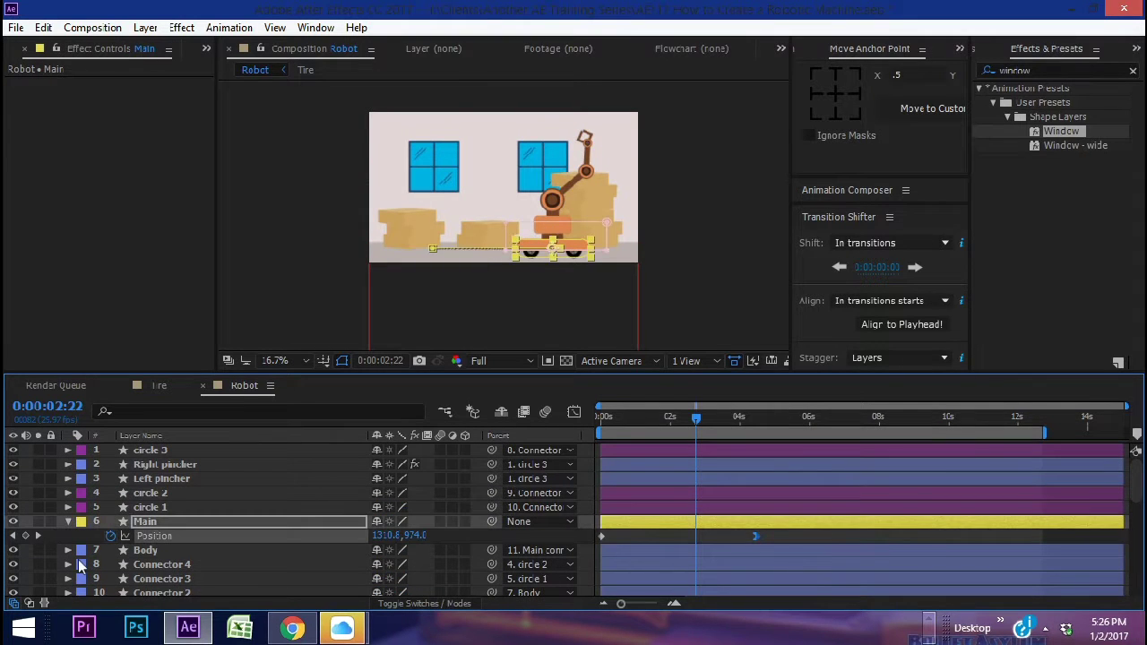
Add the expression loopOut(type = "cycle", numKeyframes = 0) to the Main layer's position.
click(780, 538)
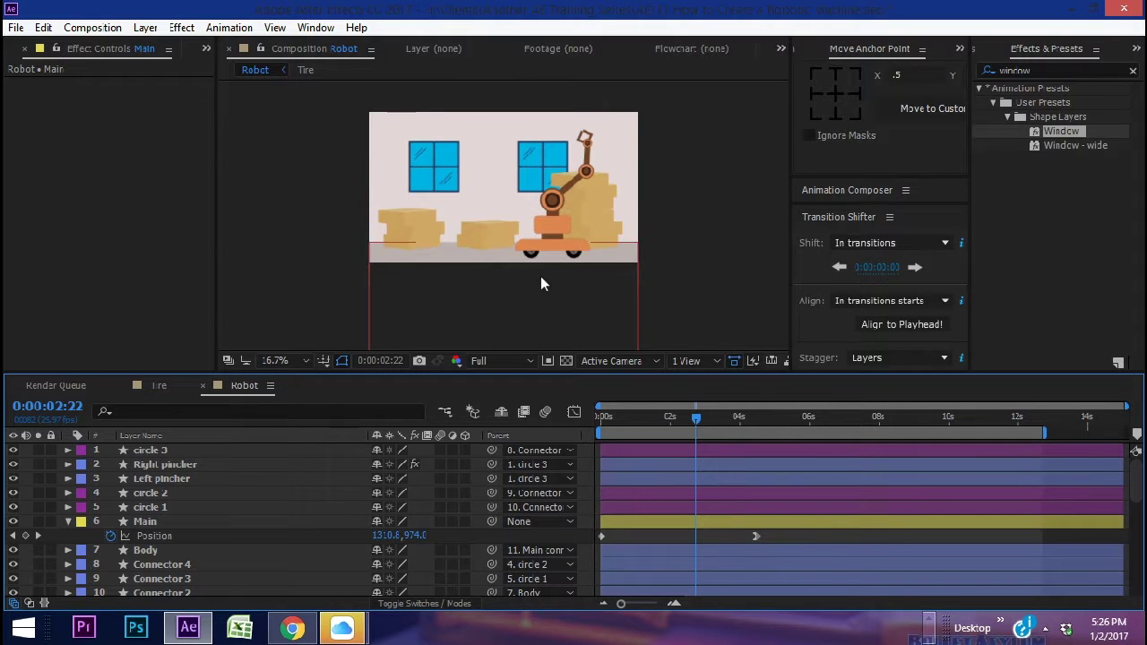
alt+click(109, 536)
click(433, 549)
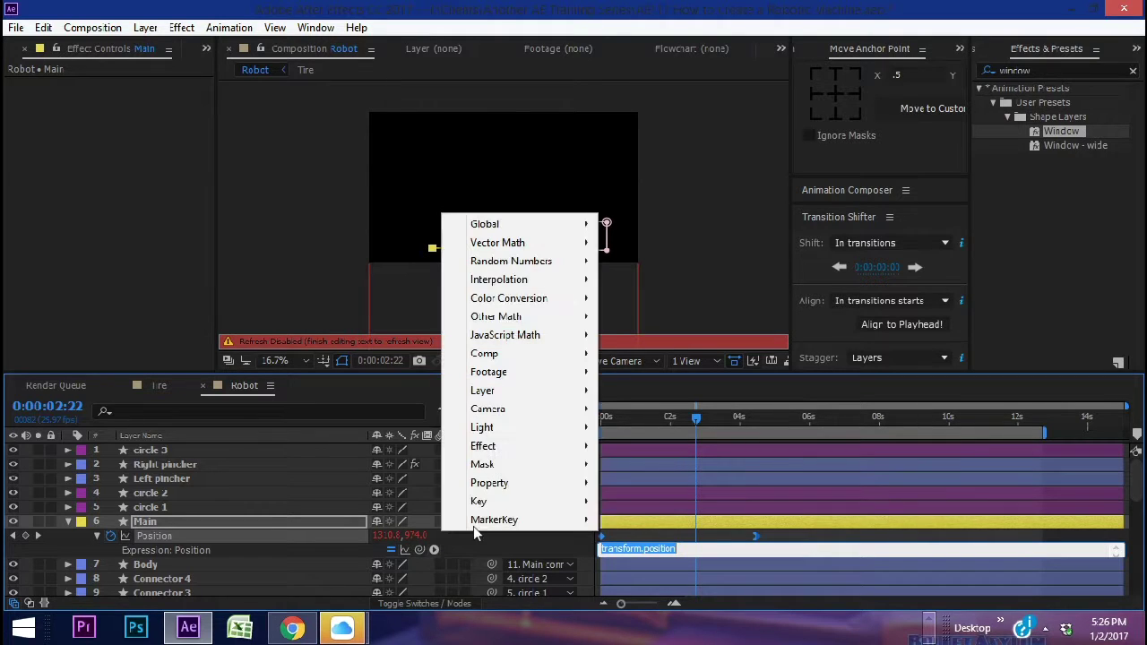
mouse_move(491, 484)
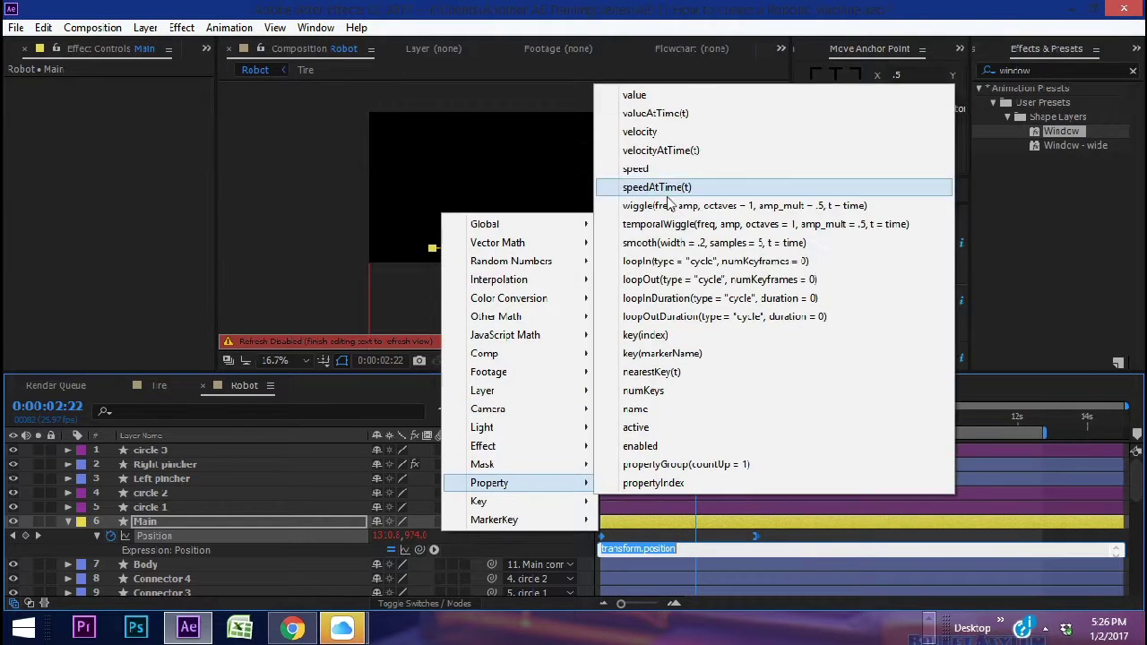
click(688, 279)
click(803, 476)
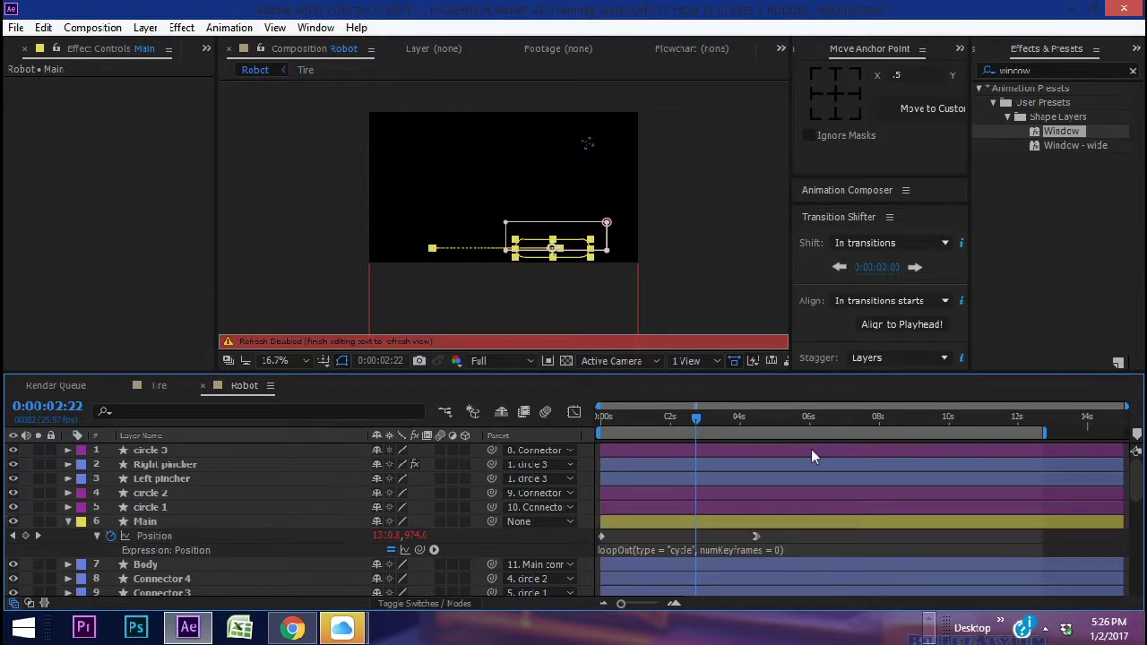
Copy the Main layer's first position keyframe and paste it at 0:00:08:00.
drag(838, 417, 878, 420)
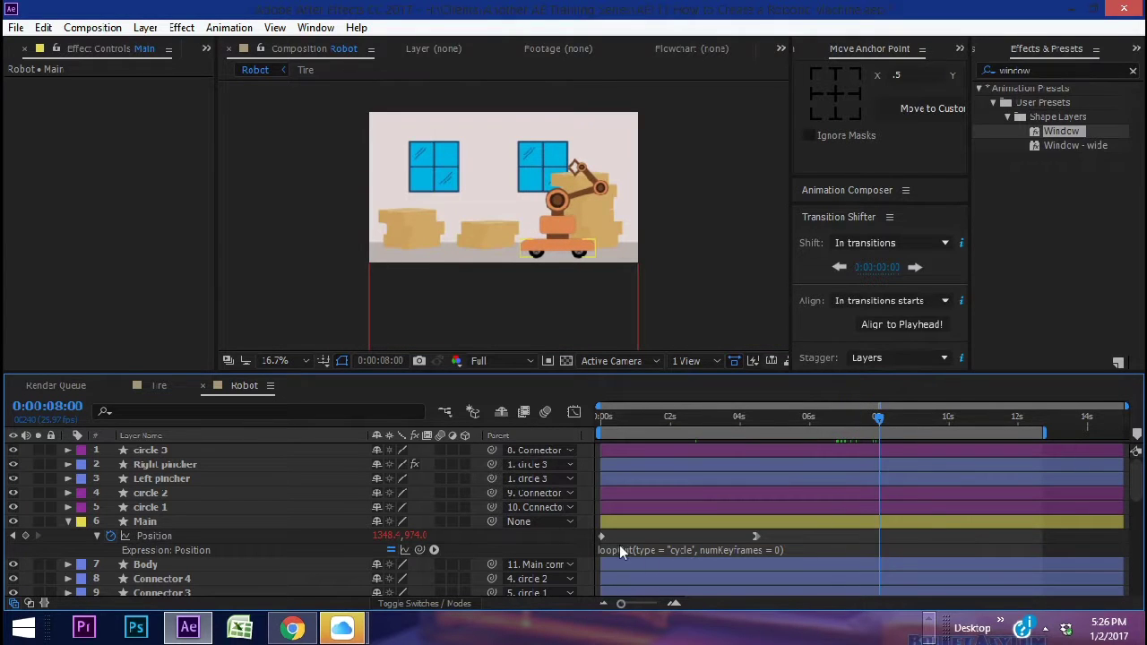
click(602, 538)
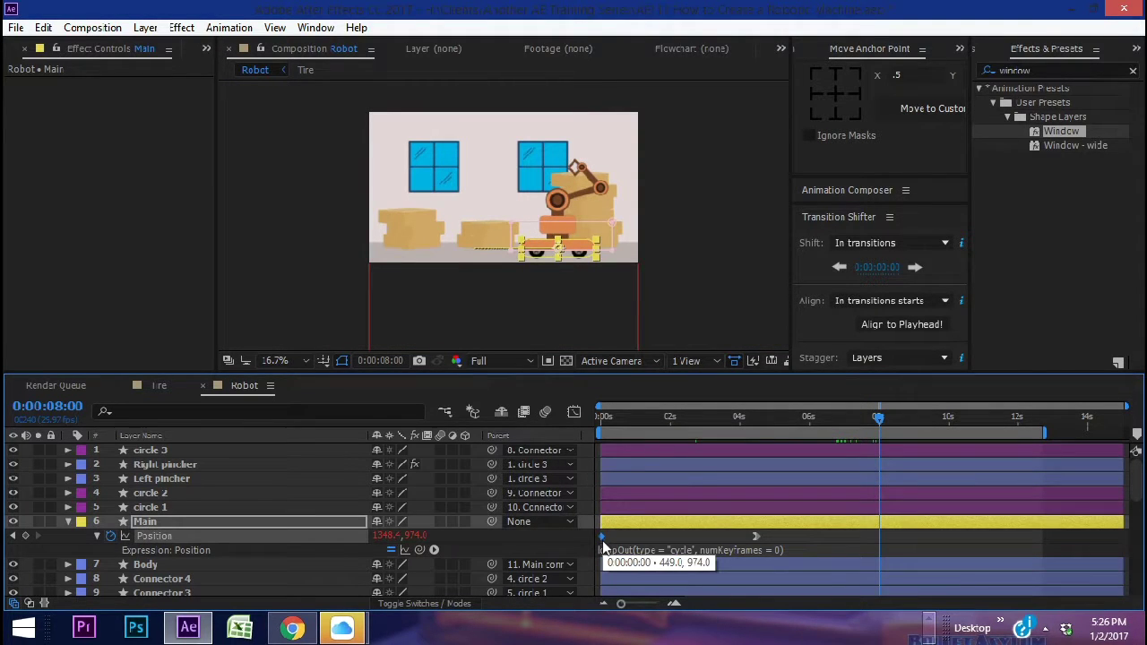
key(ctrl+c)
key(ctrl+v)
Move the Main layer's second position keyframe to about 3.7 s and its last to about 7 s, and preview the looping motion.
click(749, 538)
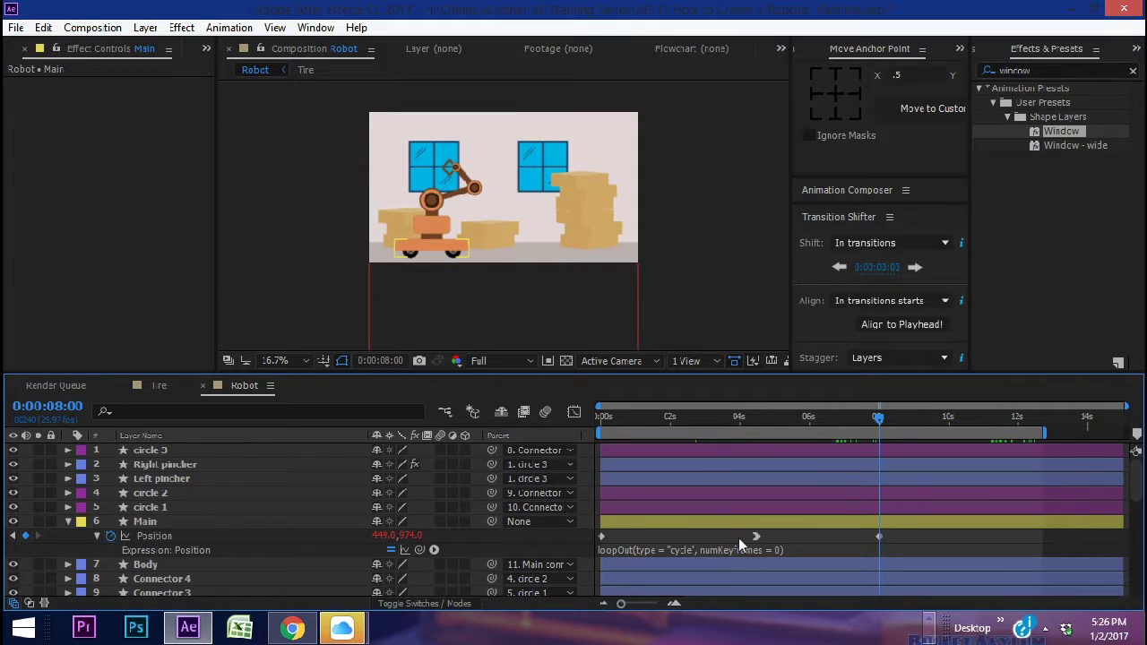
drag(756, 537, 730, 540)
drag(879, 537, 846, 539)
key(space)
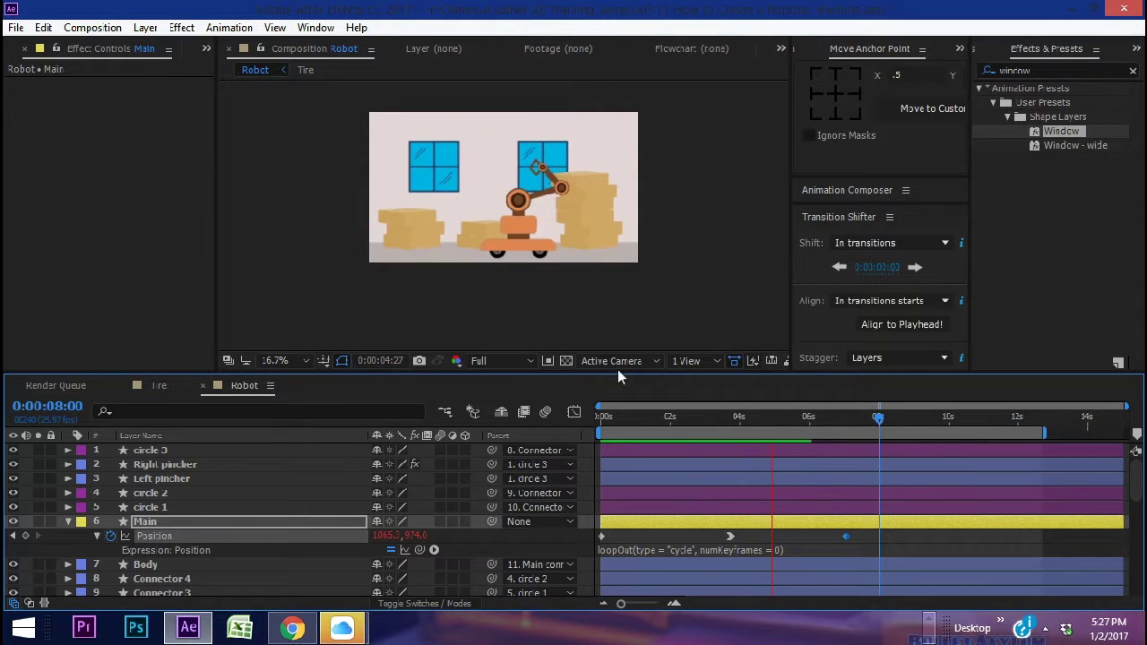
scroll(516, 286, up, 1)
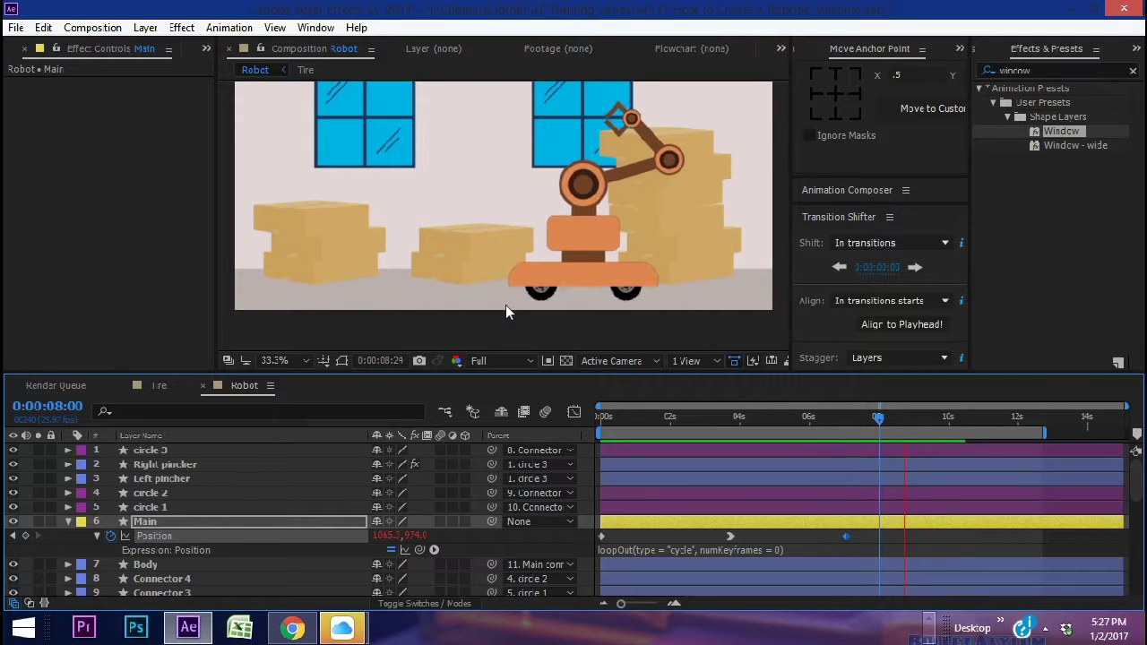
click(775, 419)
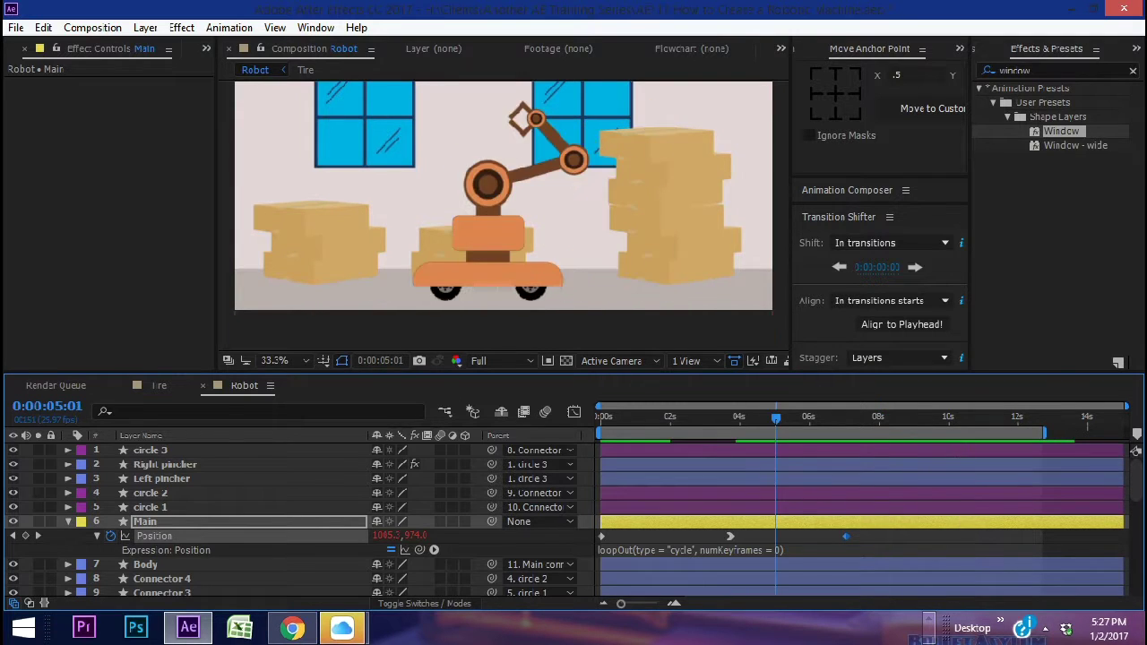
Rotate circle 3 and circle 2 at 0:00:05:01 to add new rotation keyframes, turning circle 2 to -30°.
scroll(652, 280, up, 2)
key(comma)
key(comma)
key(comma)
key(comma)
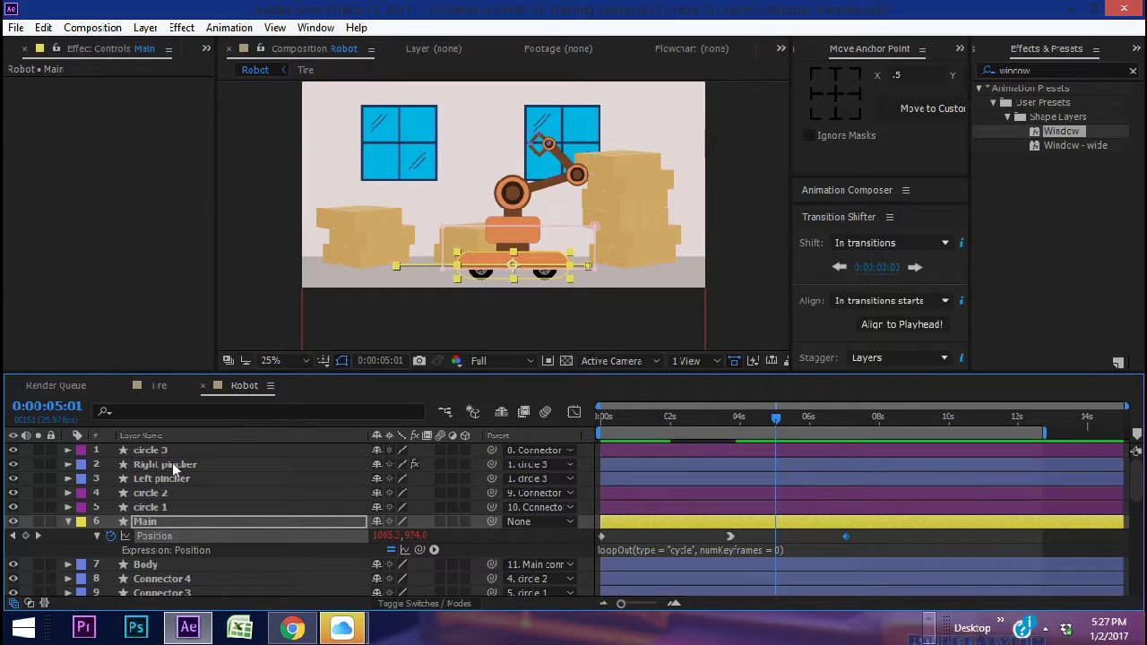
click(164, 450)
key(r)
drag(398, 464, 524, 464)
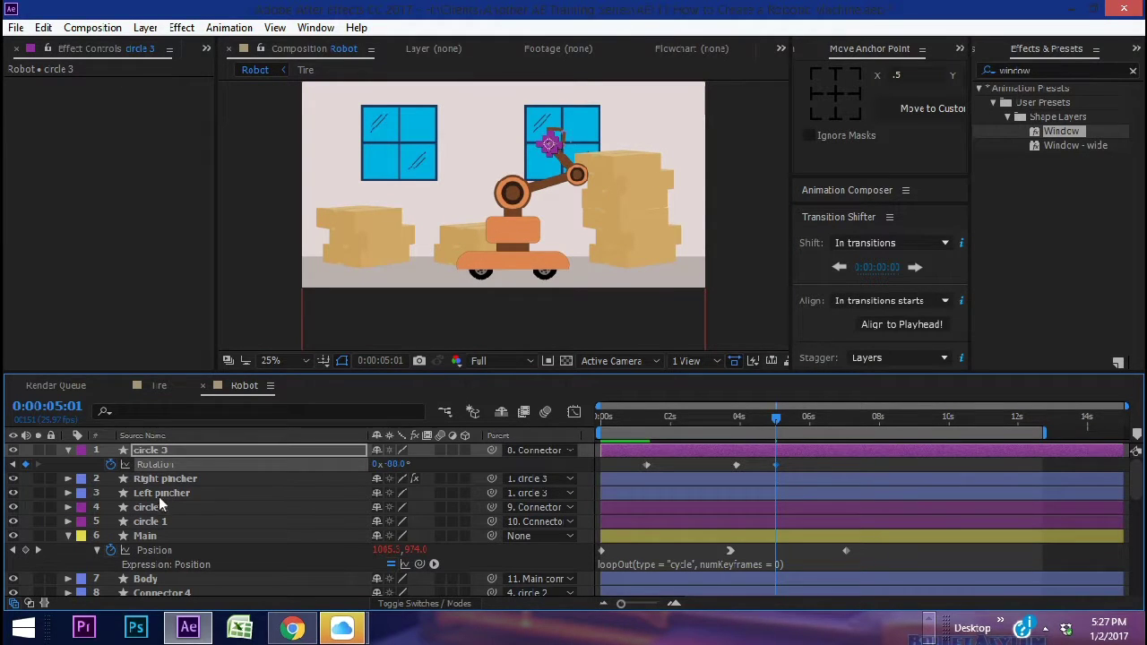
click(161, 507)
key(r)
drag(398, 521, 517, 521)
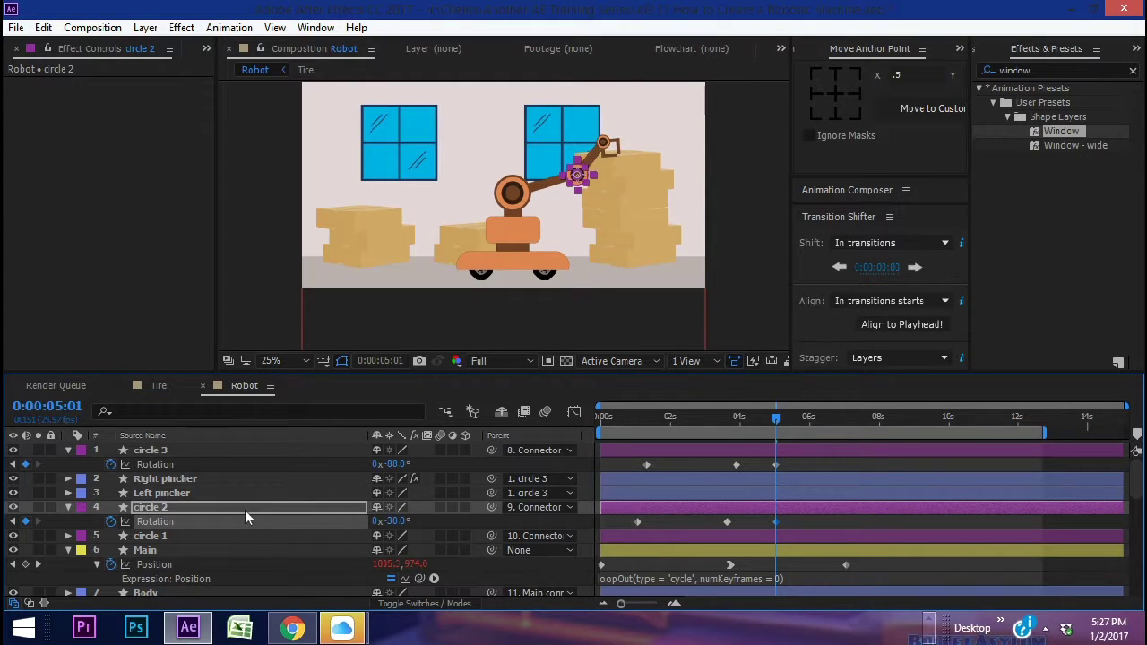
Keyframe circle 1's rotation at -80° at 0:00:05:01, and delay the last rotation keyframes of circle 2 to about 5.8 s and circle 3 to about 6.2 s.
click(150, 535)
key(r)
drag(395, 550, 338, 550)
drag(776, 521, 795, 520)
drag(786, 467, 814, 466)
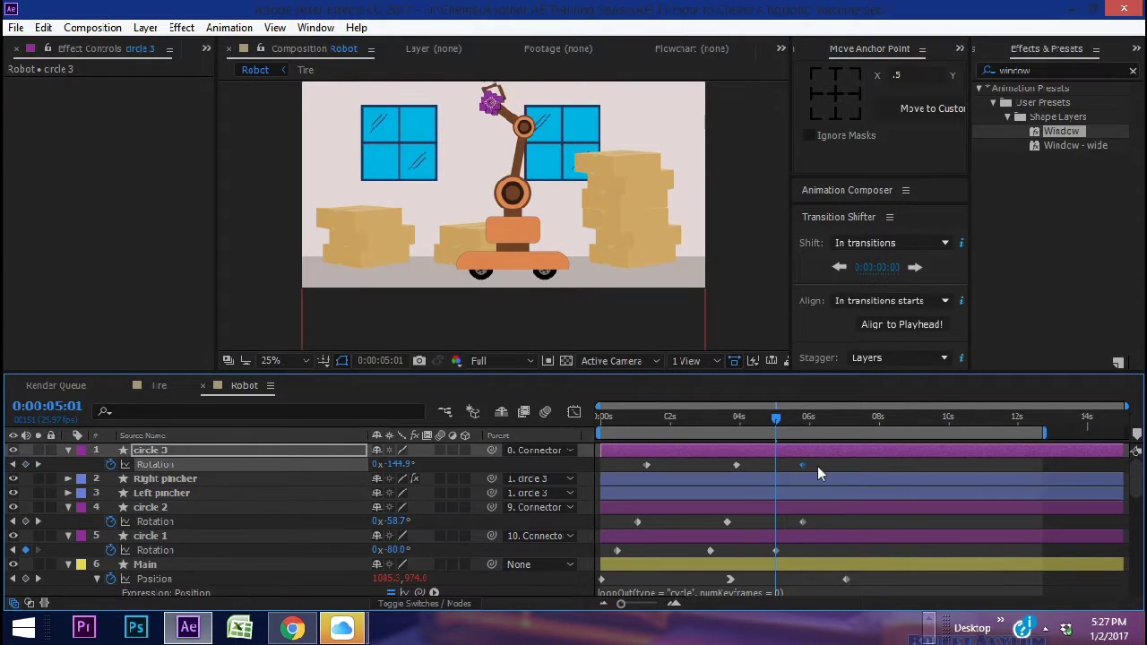
Add rotation keyframes to circle 3 at -194° at 0:00:07:26, circle 2 at about 7.3 s, and circle 1 at -191° at about 9.1 s.
click(877, 418)
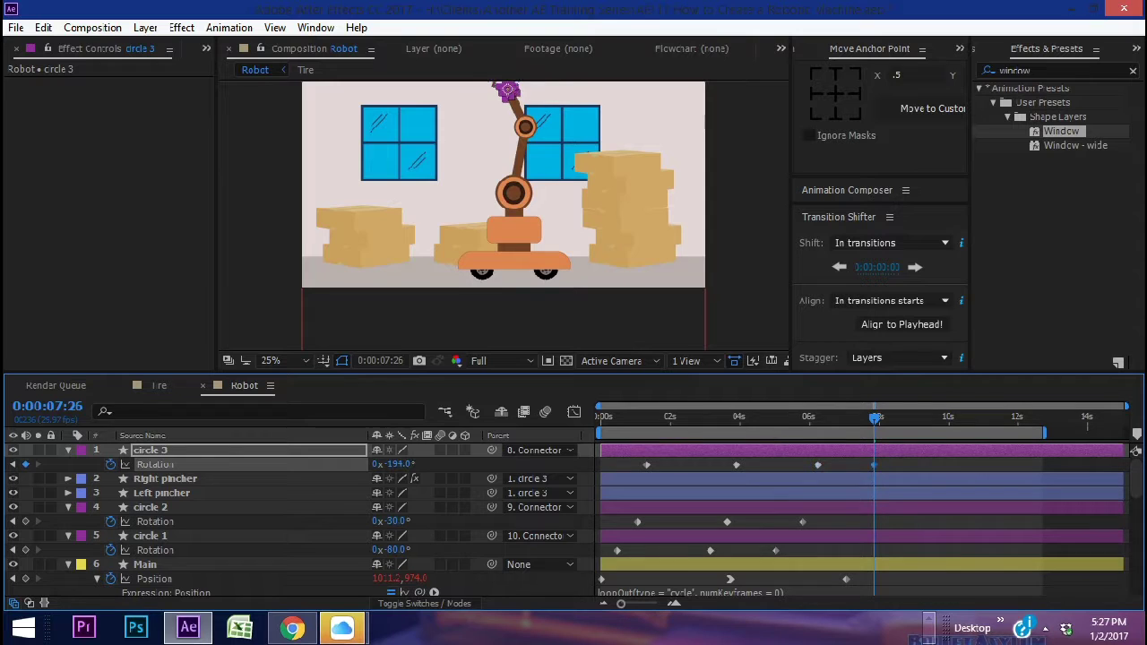
click(854, 417)
drag(395, 521, 489, 521)
click(916, 417)
drag(395, 550, 296, 551)
Keyframe the rotations at 0:00:10:12 with circle 2 at 63° and circle 3 at -123°.
click(962, 418)
mouse_move(399, 522)
mouse_down()
mouse_move(462, 521)
mouse_move(388, 522)
mouse_up()
drag(397, 464, 459, 464)
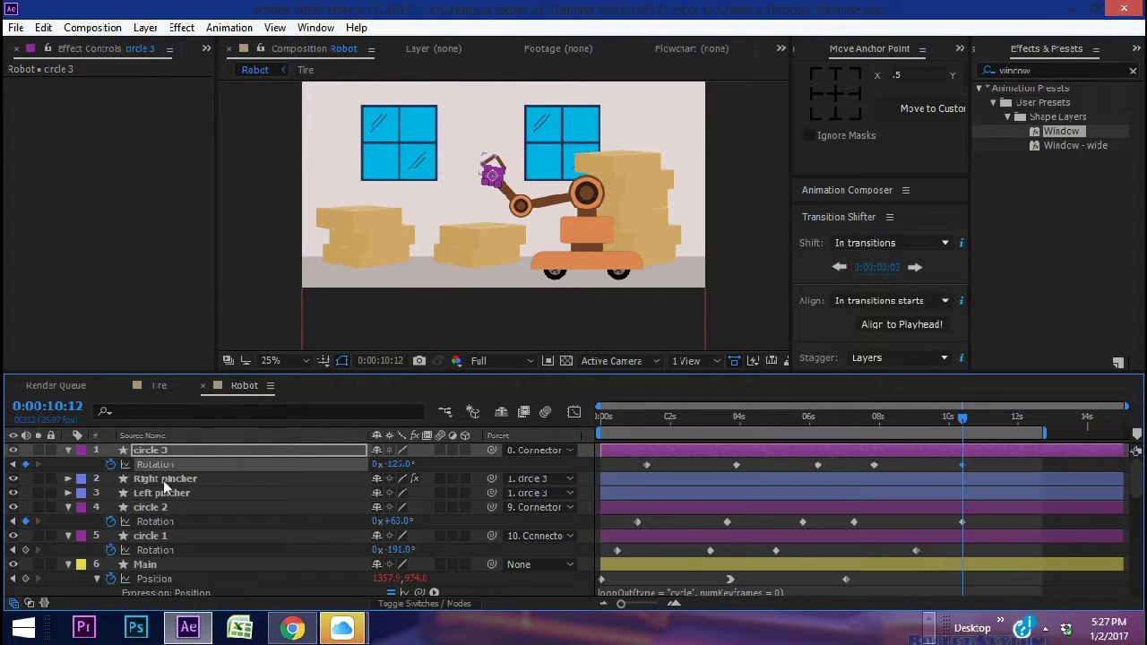
Copy the Right pincher's first slider keyframe to 0:00:03:08, and shift all three slider keyframes earlier to start at about 0.2 s.
click(163, 480)
drag(710, 419, 715, 419)
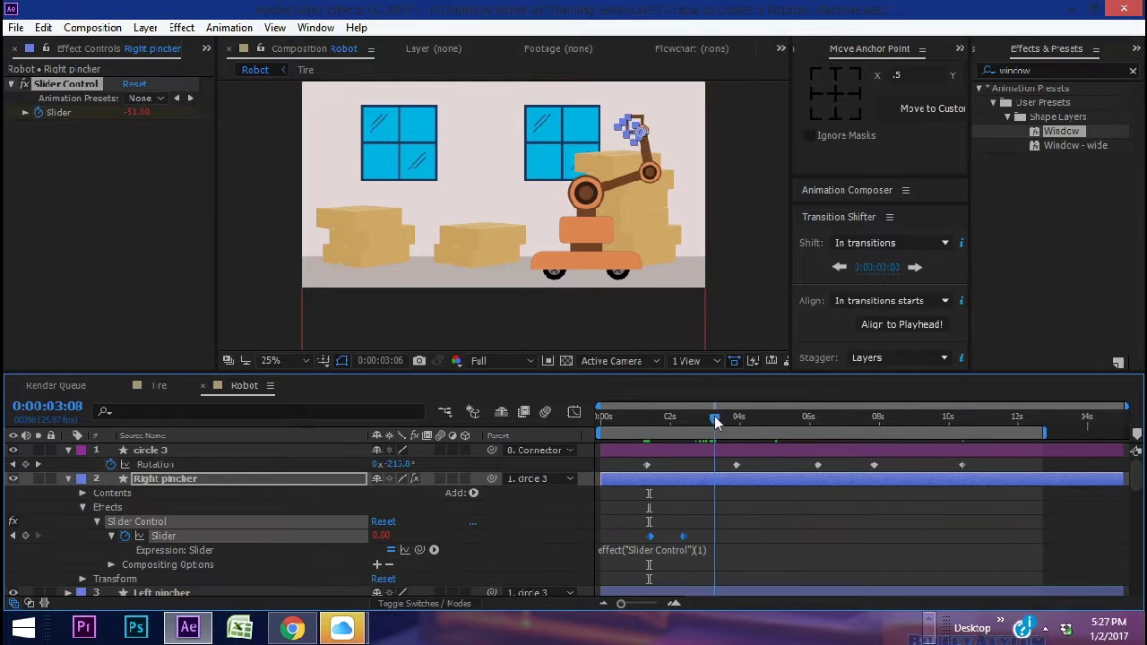
click(662, 519)
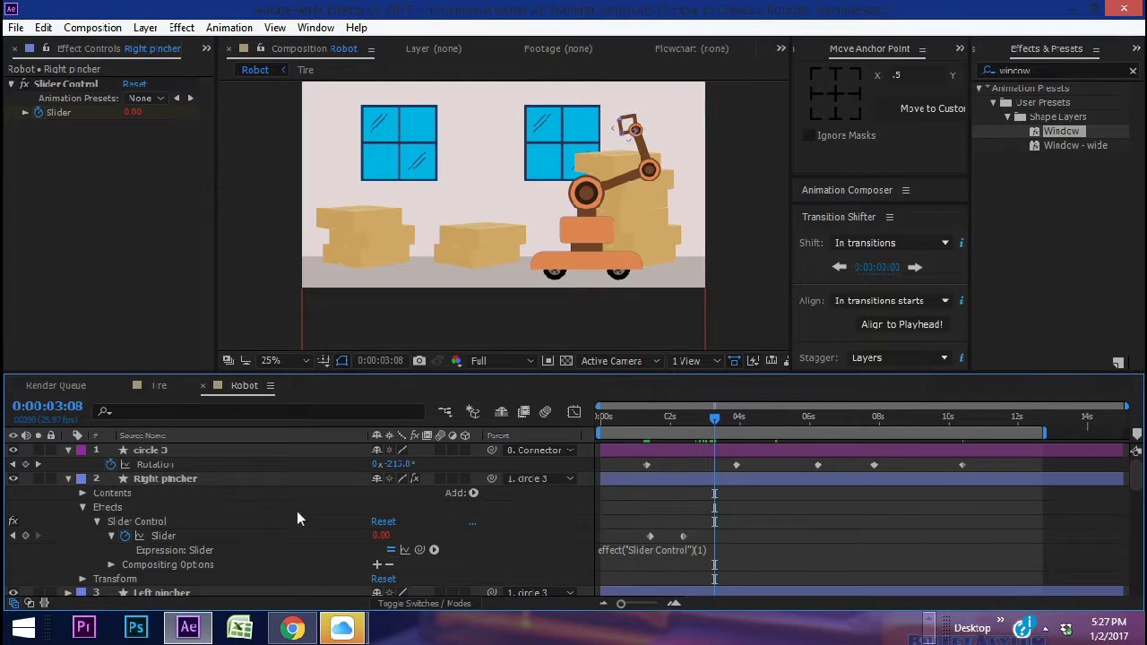
click(649, 537)
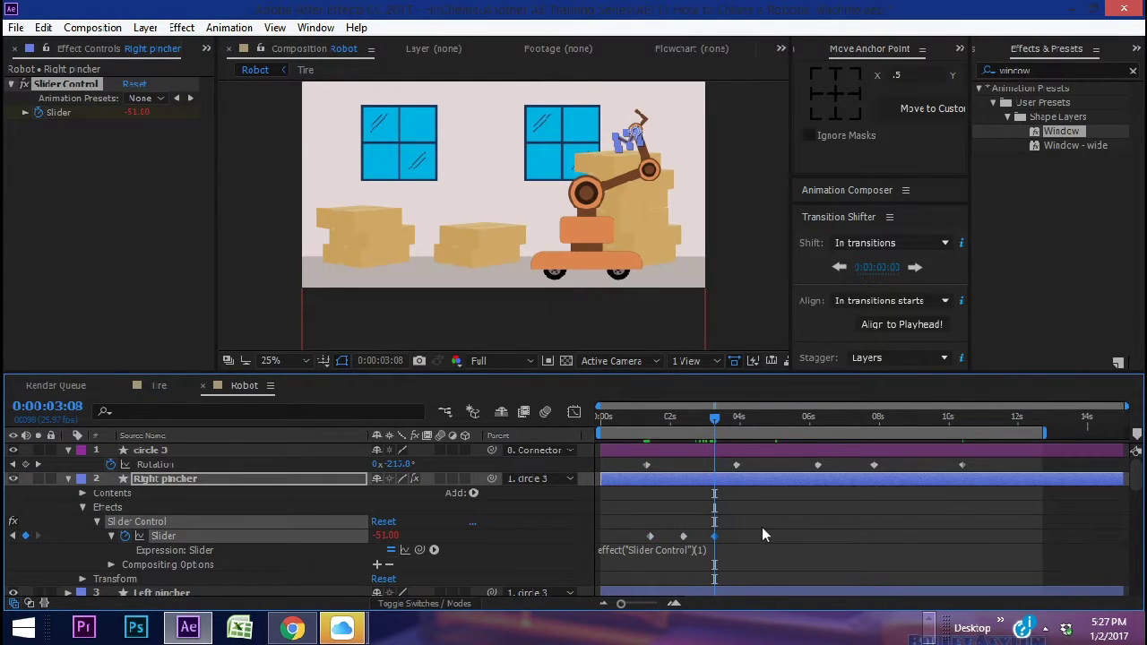
drag(755, 534, 680, 537)
Replace the Right pincher's slider expression with loopOut(type = "cycle", numKeyframes = 0).
alt+click(125, 539)
alt+click(125, 538)
click(434, 550)
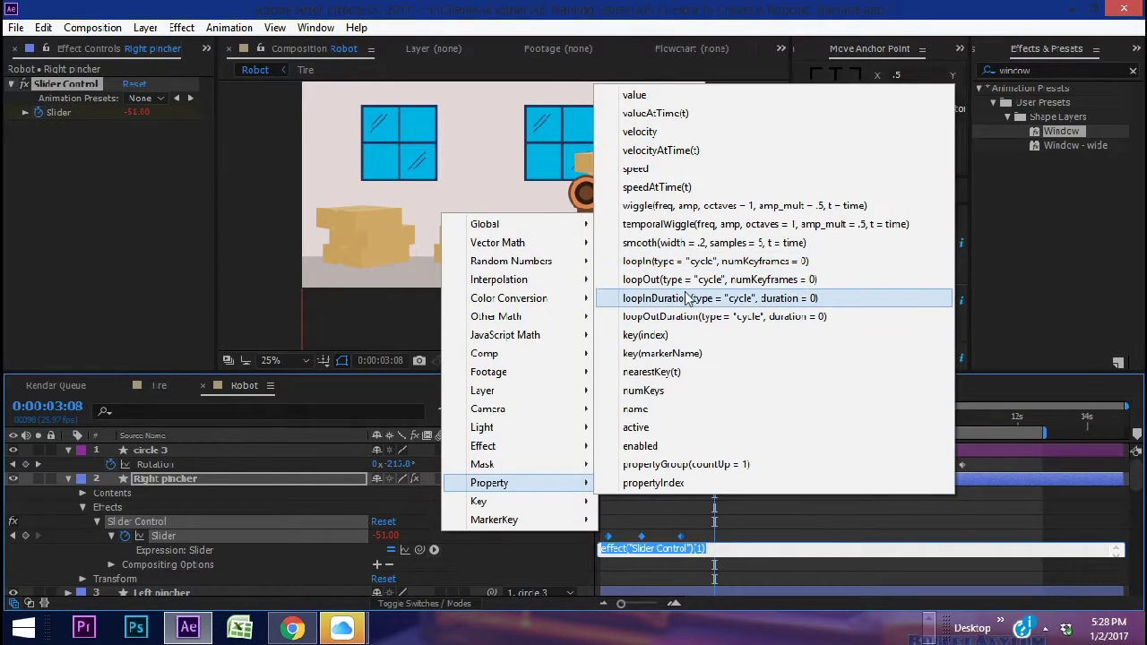
click(686, 280)
click(726, 507)
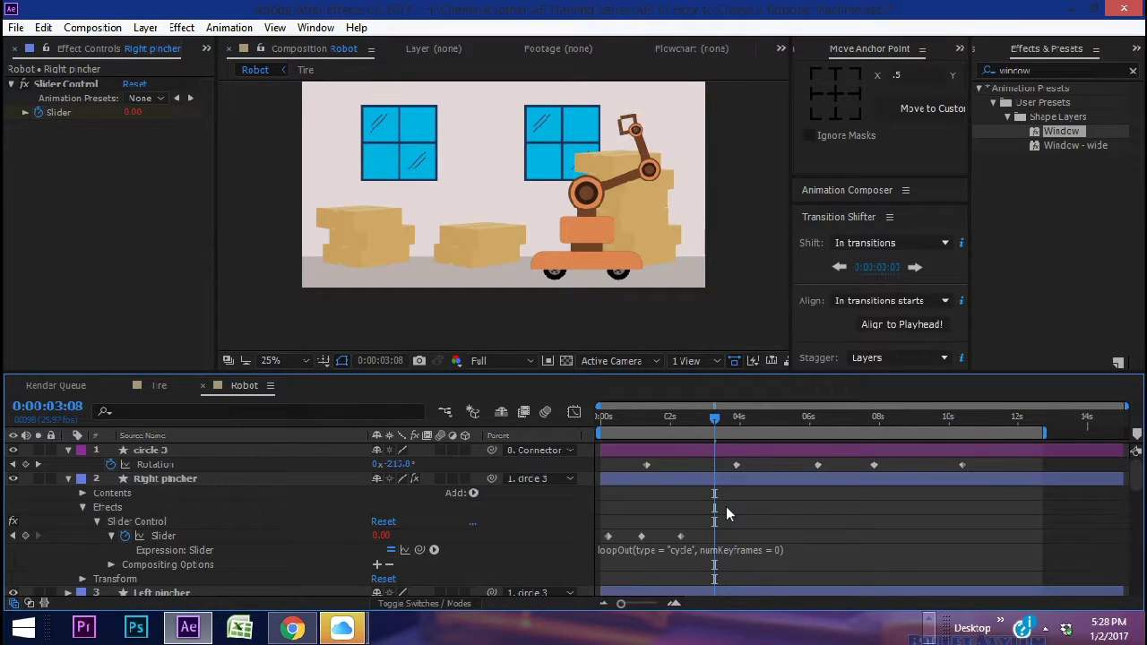
Tighten the Right pincher's second and third slider keyframes to about 0.6 s and 1 s, and preview the faster pinching.
key(space)
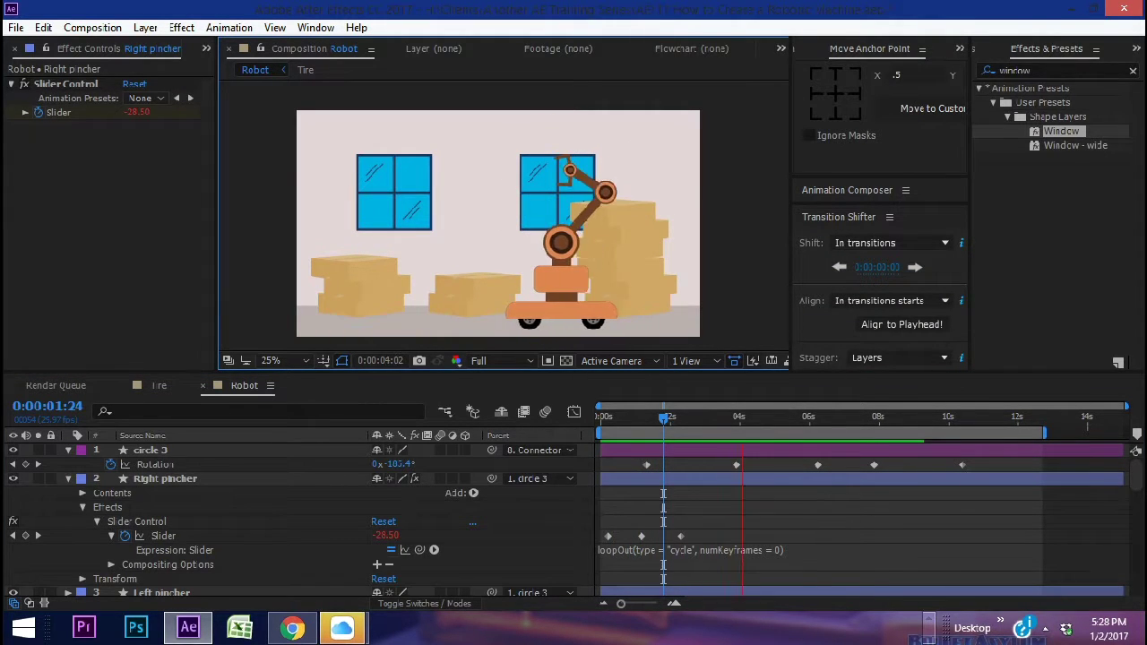
drag(642, 536, 620, 536)
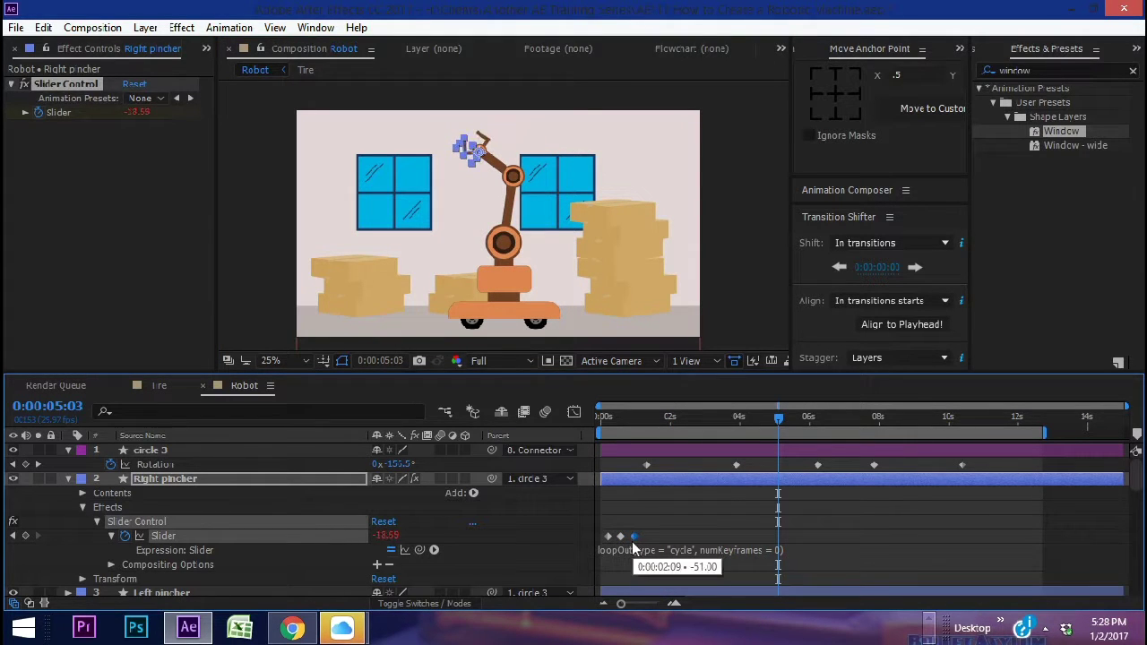
key(space)
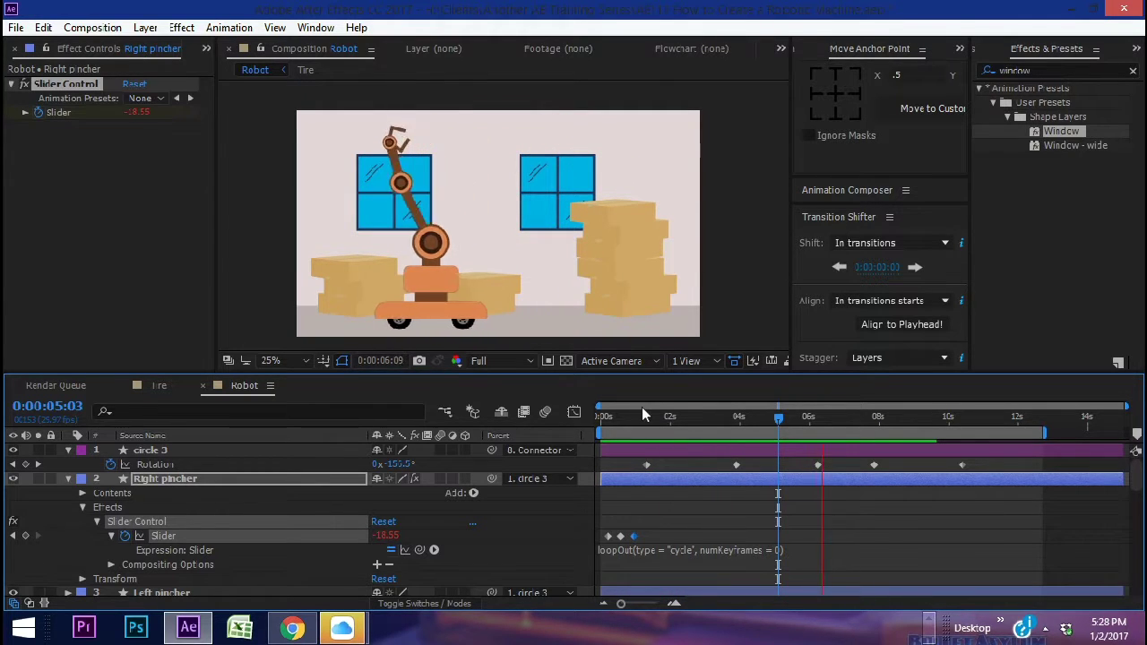
key(space)
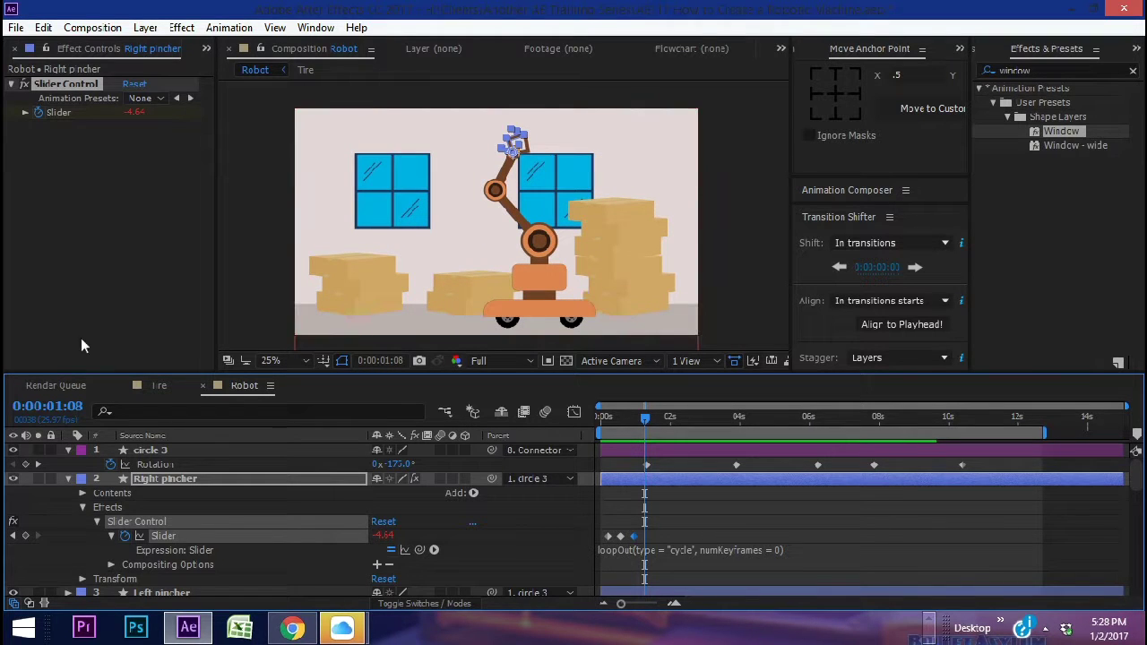
Collapse the circle 3 and Right pincher layers, and give the two window layers, Shape Layer 12 and 13, the Peach label.
click(69, 452)
click(69, 464)
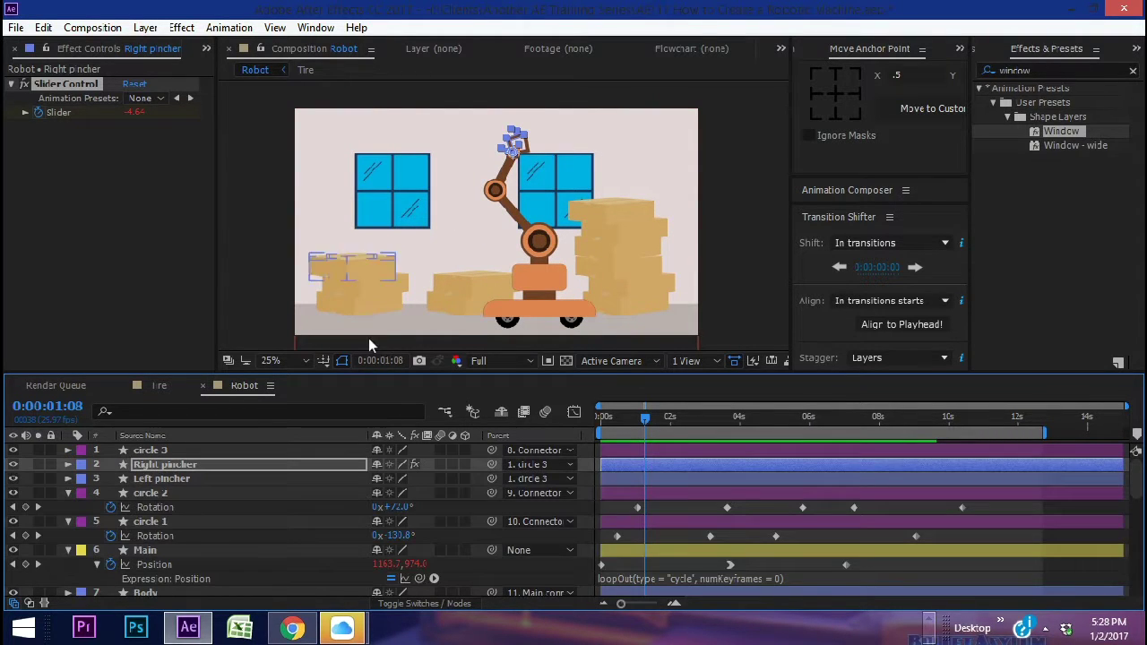
scroll(134, 523, down, 10)
scroll(166, 484, up, 4)
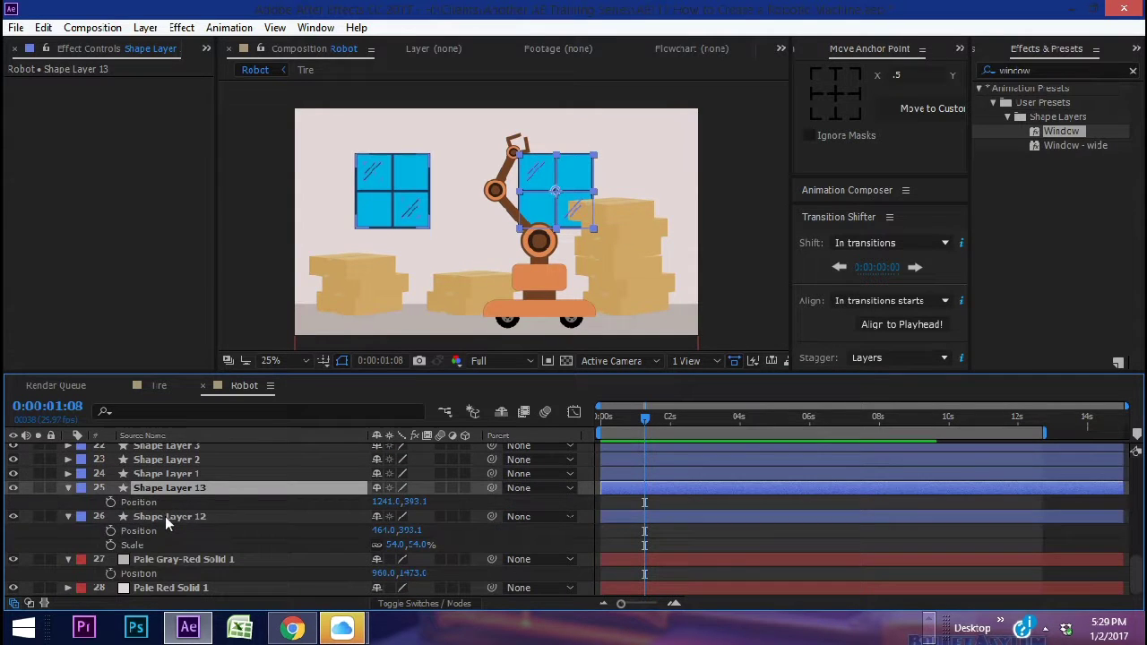
shift+click(165, 517)
click(81, 489)
click(129, 301)
Give all the box layers, from Shape Layer 1 up to Shape Layer 9, the Pink label and deselect them.
click(156, 517)
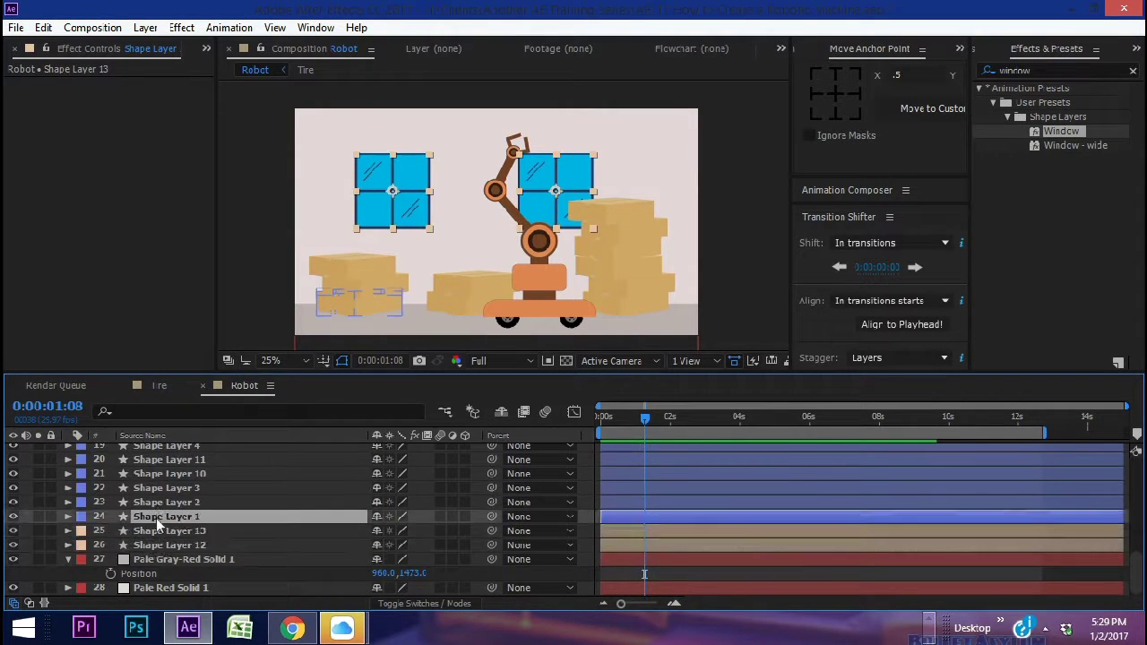
scroll(164, 499, up, 2)
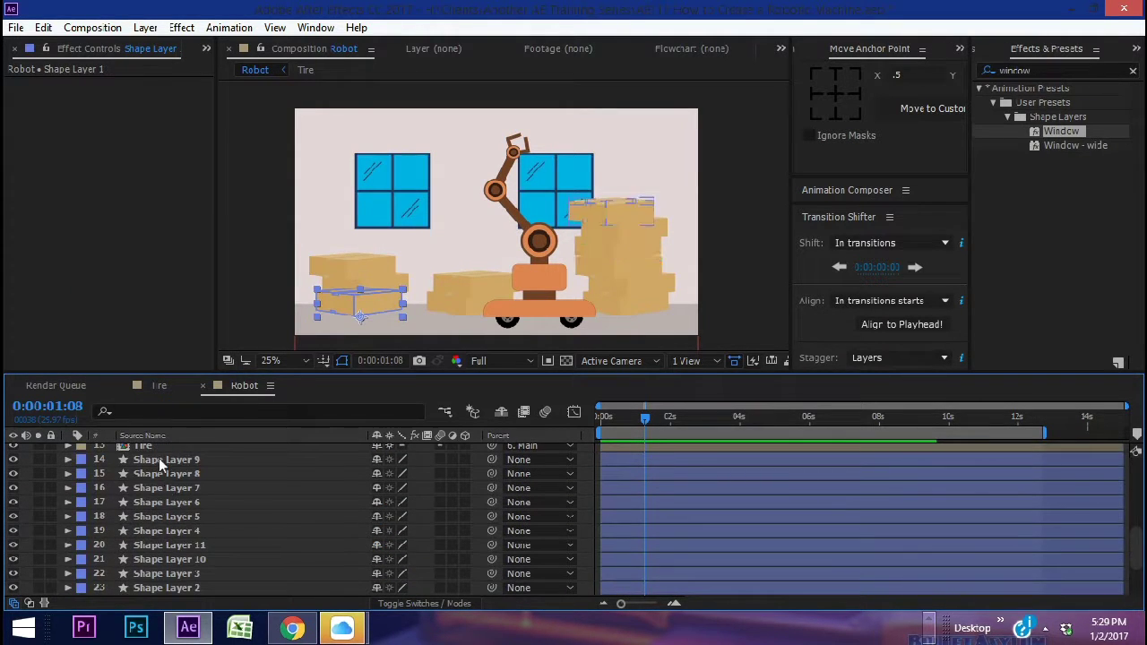
shift+click(159, 458)
click(82, 459)
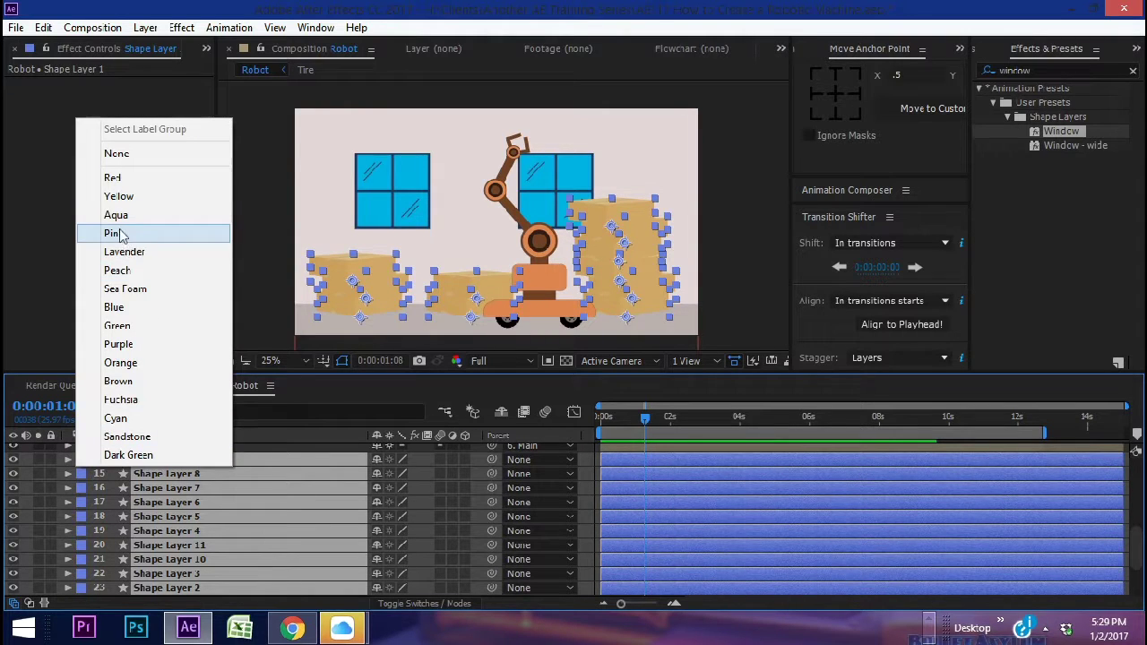
click(114, 233)
scroll(269, 489, up, 6)
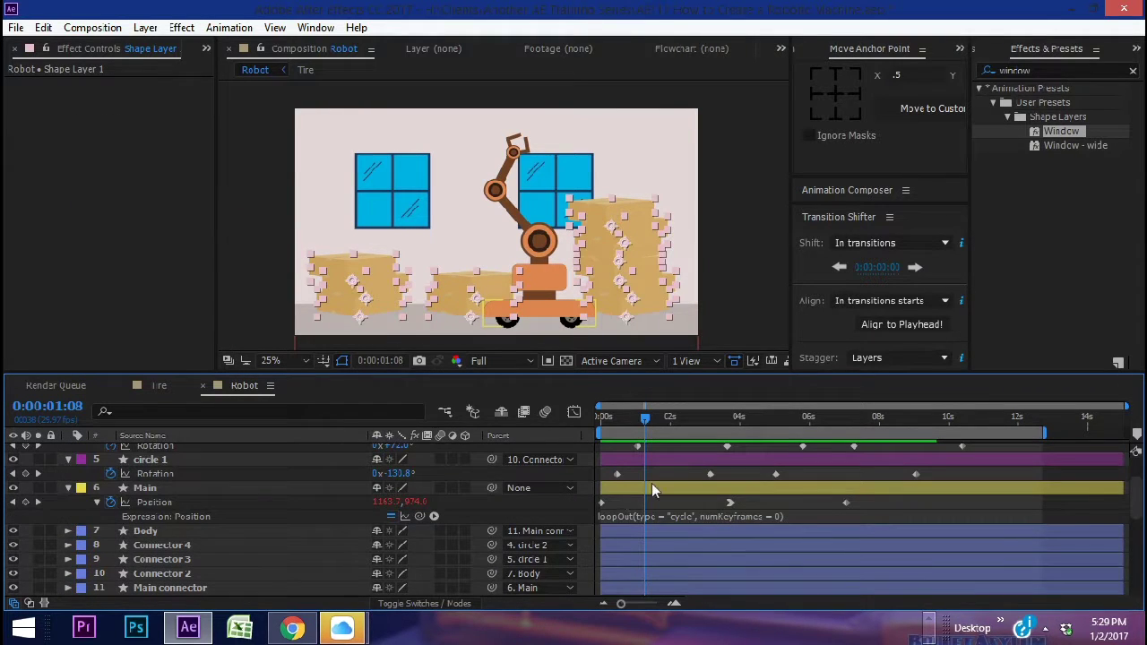
click(601, 321)
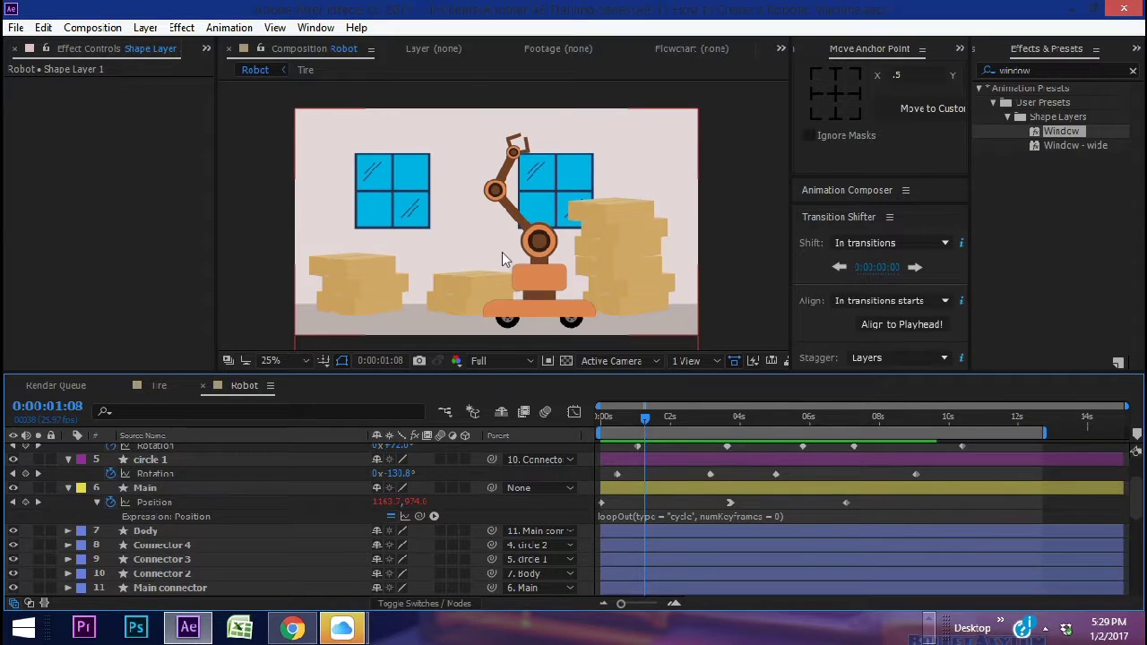
Collapse the properties of the circle 2, circle 1 and Main layers.
scroll(117, 466, up, 2)
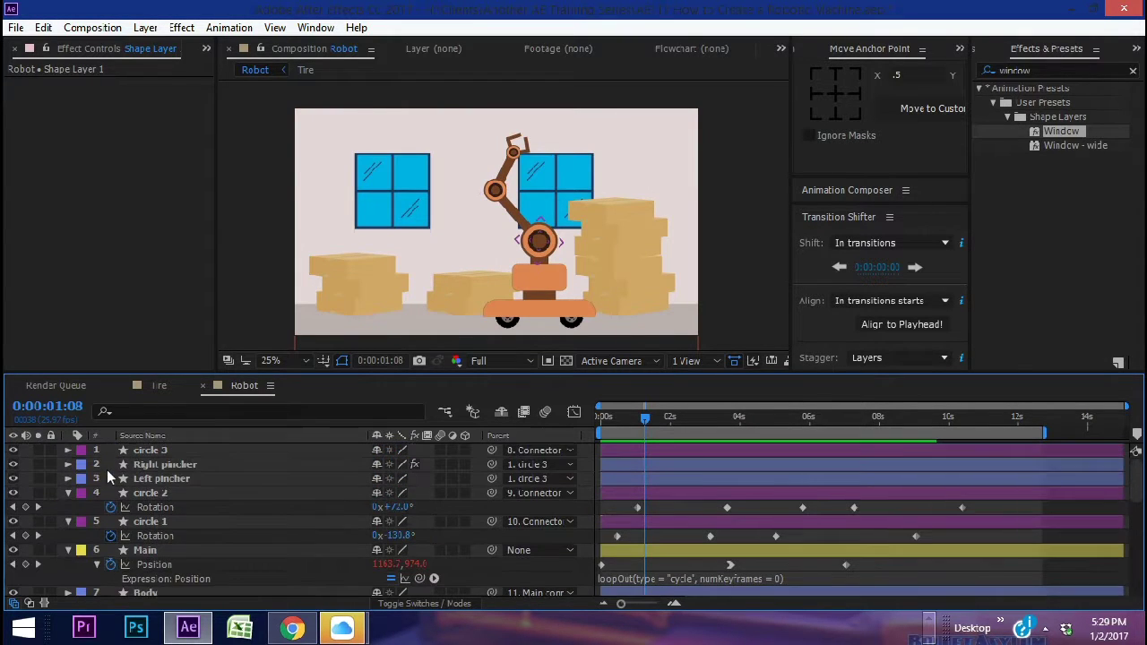
click(68, 493)
click(69, 507)
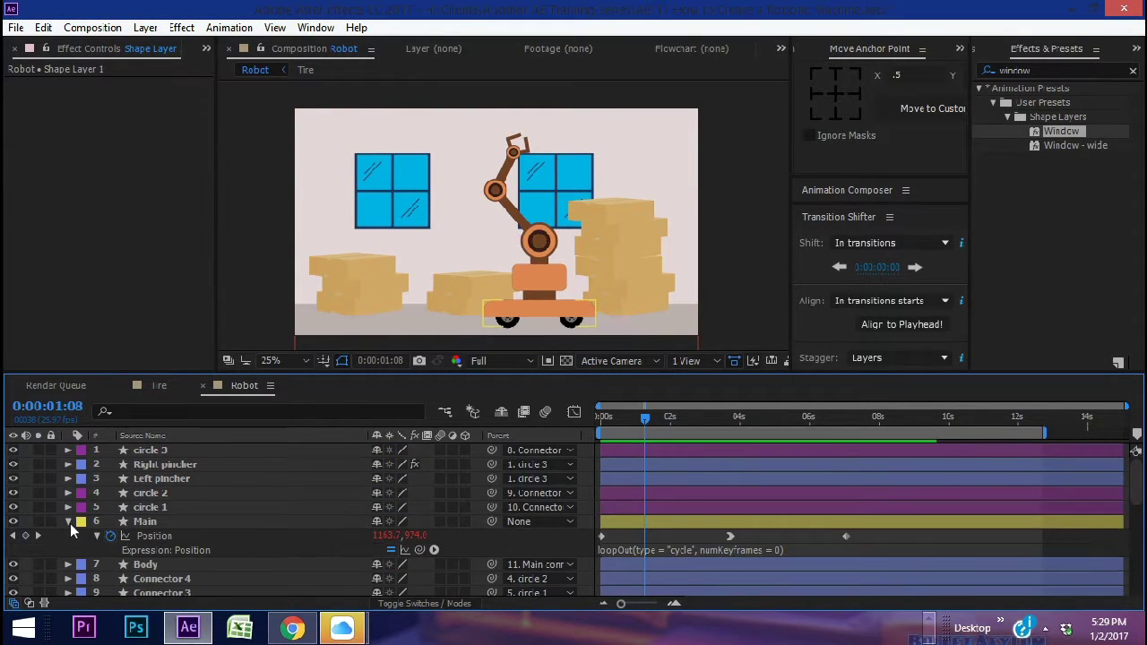
click(69, 522)
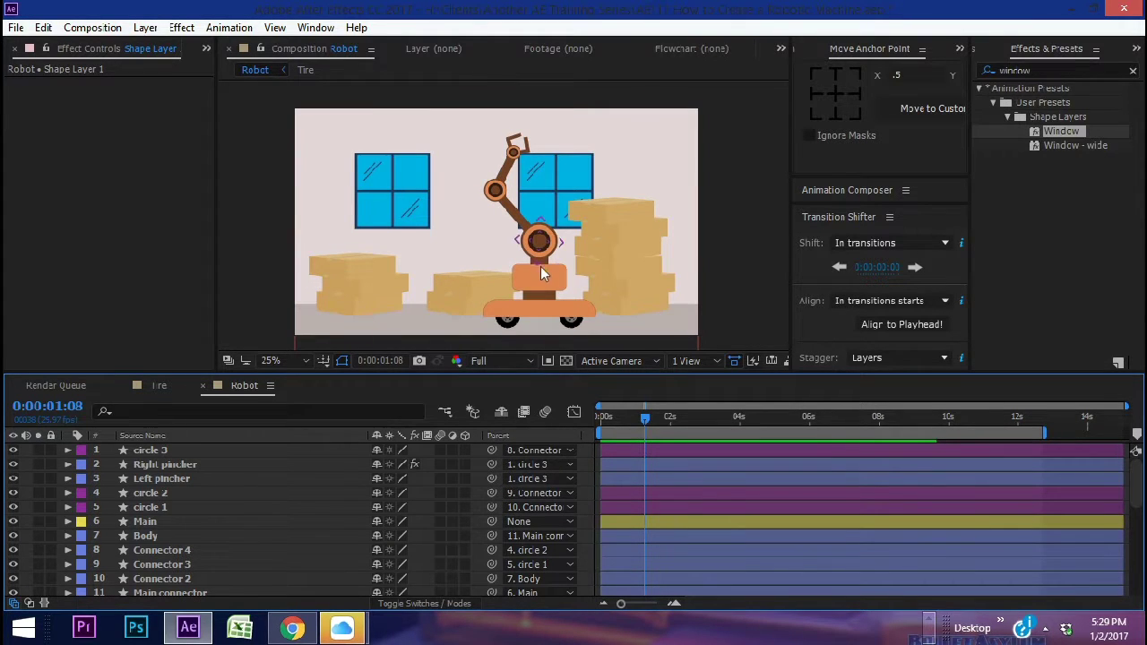
Show and re-collapse the layers' keyframed properties, and preview the complete robot animation.
key(u)
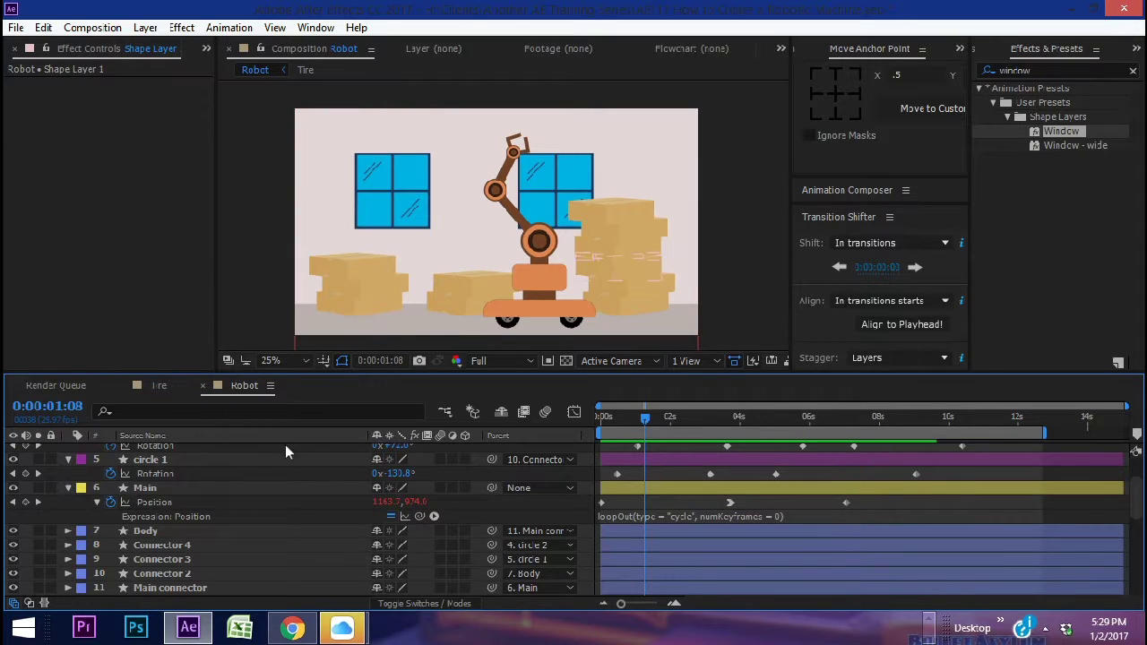
scroll(286, 453, up, 3)
click(68, 493)
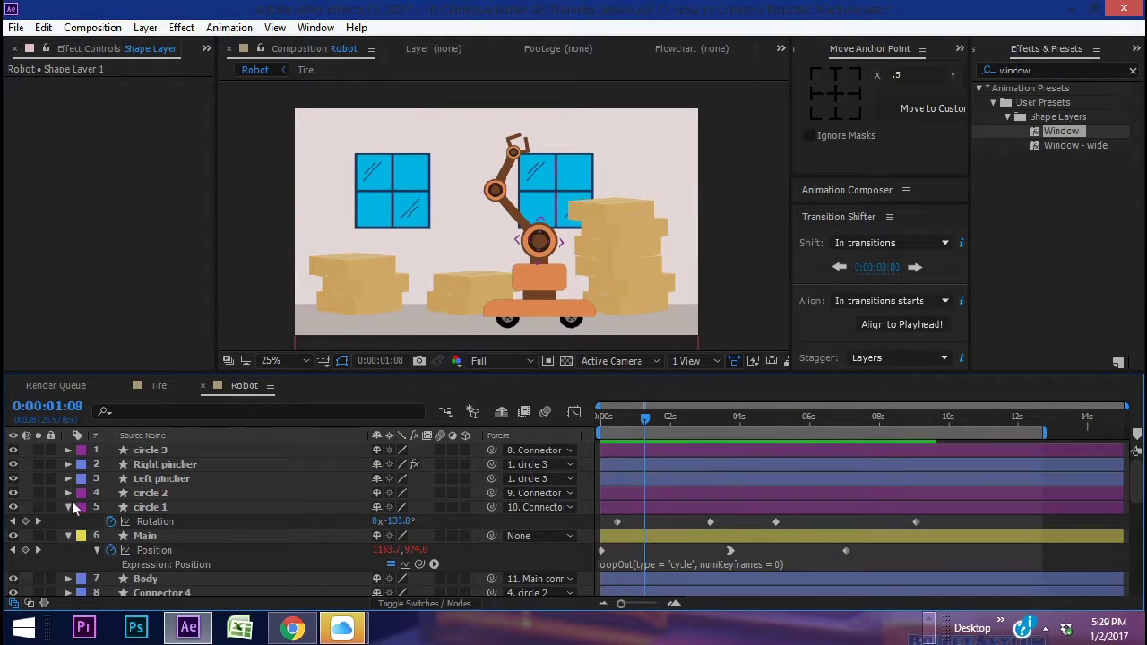
click(68, 507)
click(68, 522)
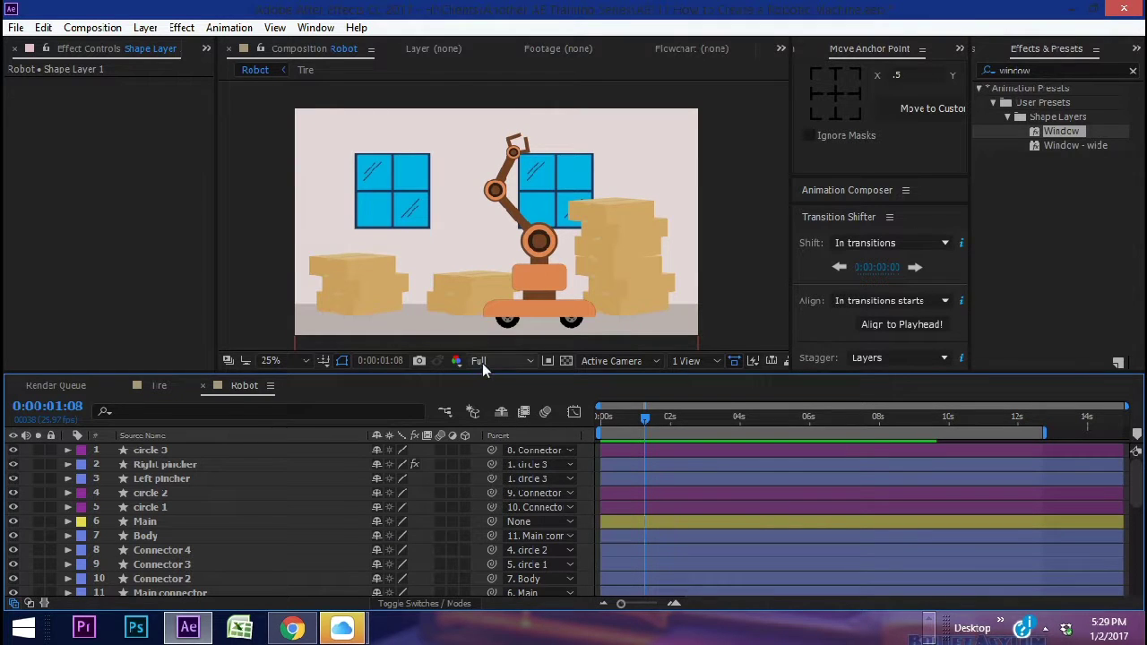
key(space)
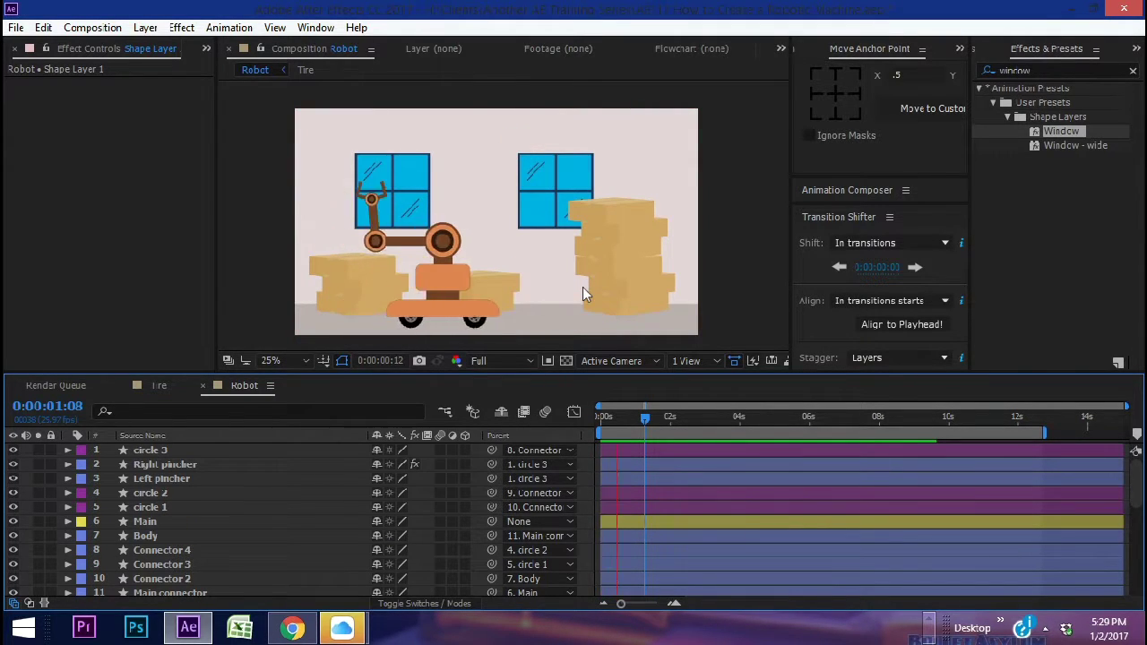